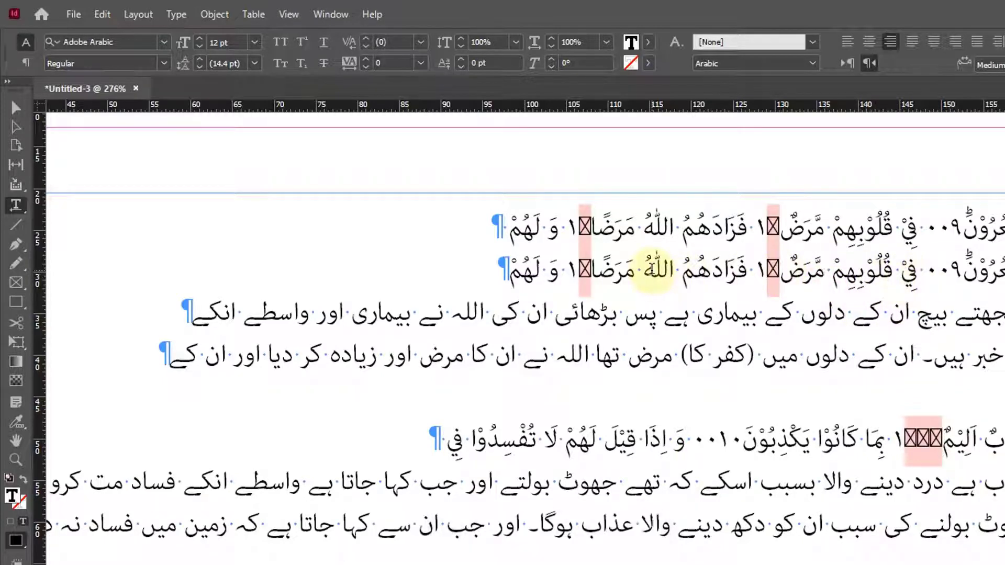
# Try to convert the second Arabic line into a table with a space as the column separator.
pyautogui.click(895, 271)
pyautogui.moveTo(895, 271); pyautogui.dragTo(903, 271)
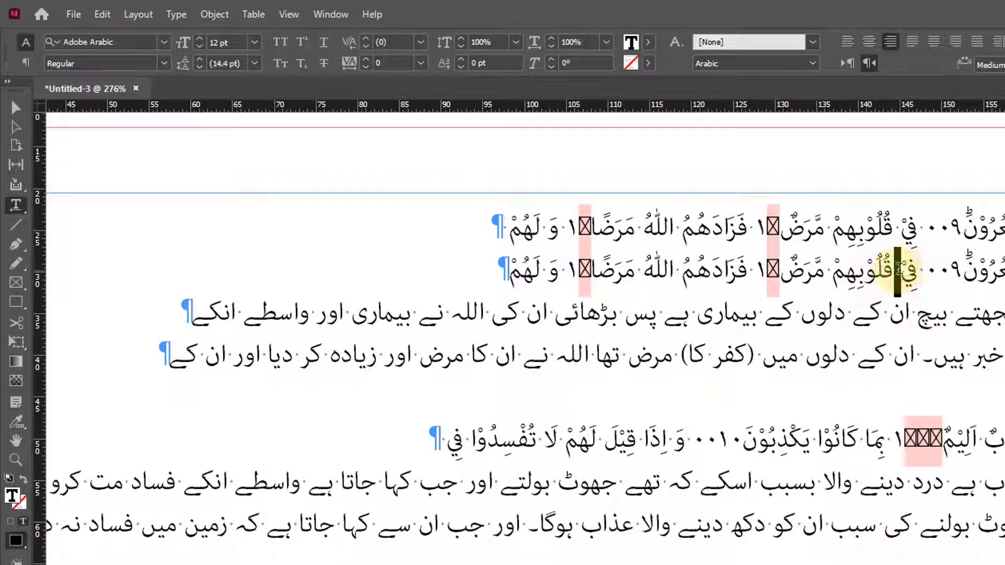
pyautogui.moveTo(825, 271); pyautogui.dragTo(831, 271)
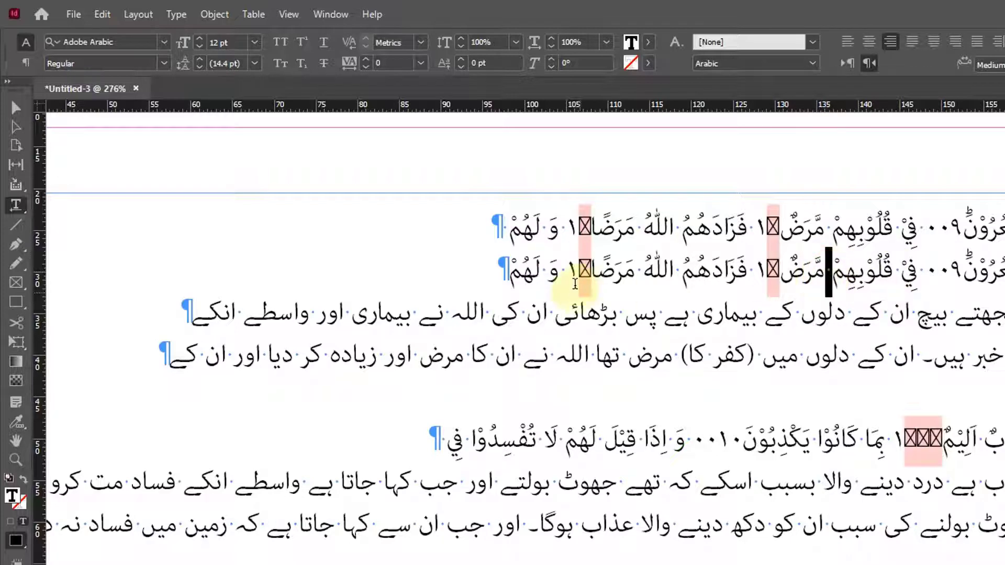
pyautogui.moveTo(513, 270); pyautogui.dragTo(1002, 272)
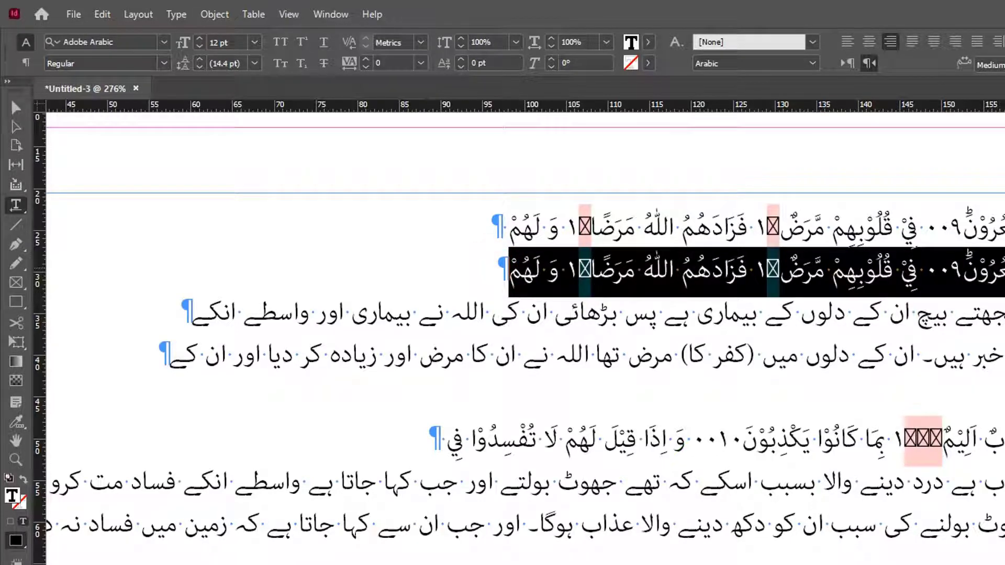
pyautogui.click(254, 14)
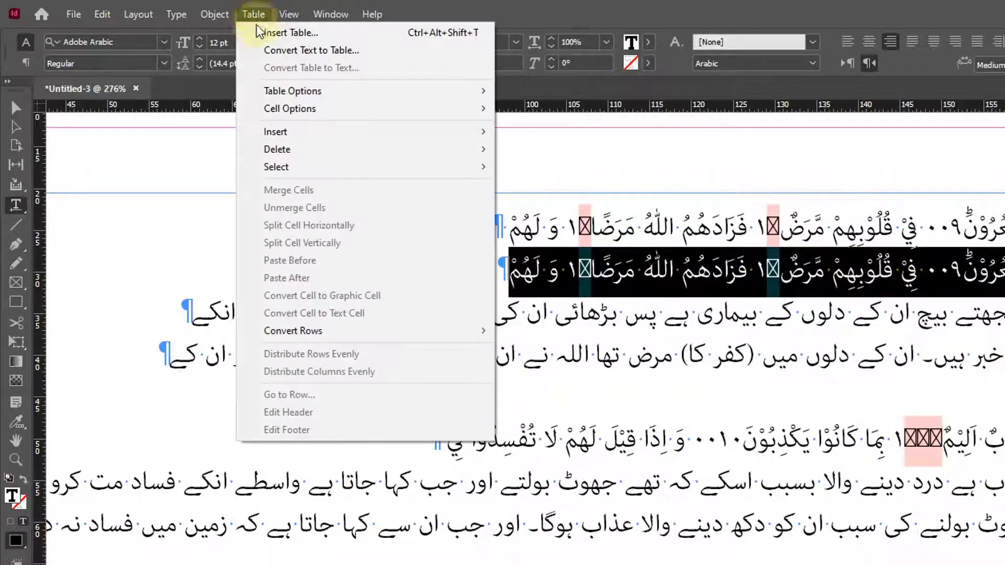
pyautogui.click(267, 50)
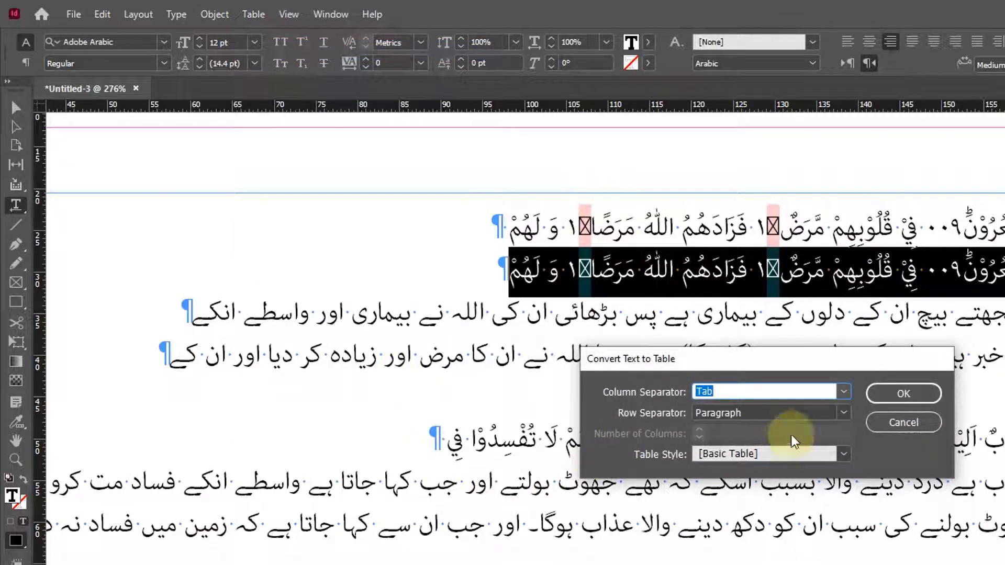
pyautogui.press('BackSpace')
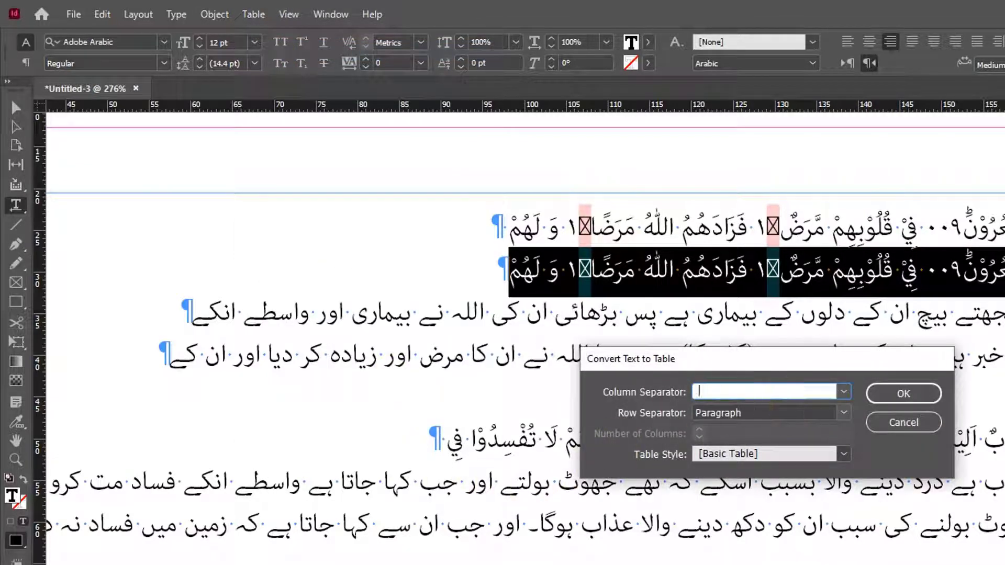
pyautogui.click(903, 394)
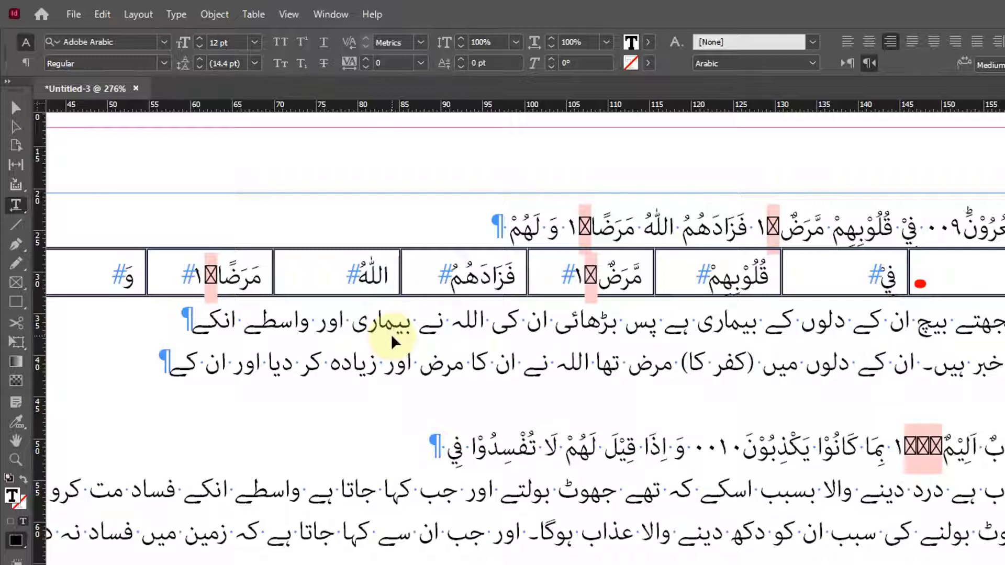
pyautogui.hotkey('ctrl', 'z')
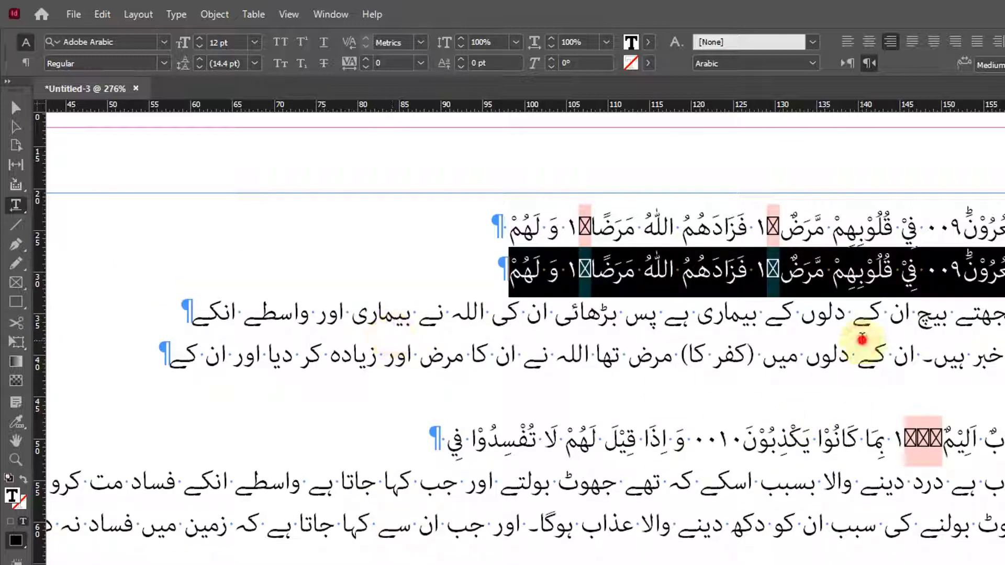
pyautogui.click(862, 340)
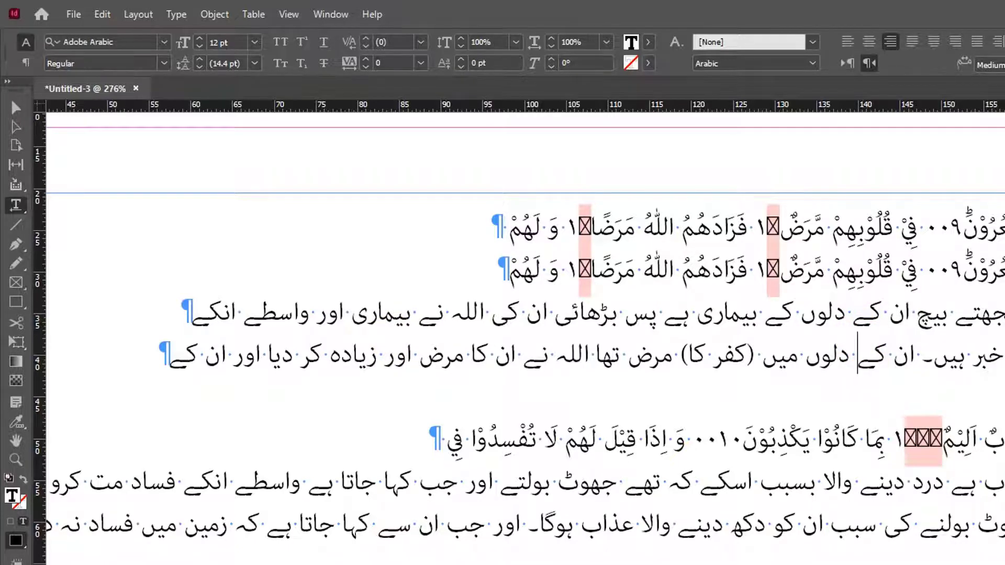
# Following the scanned page in Photos, replace the spaces before فِيْ, مَّرَضٌ and فَزَادَهُمُ with tabs in the second Arabic line.
pyautogui.hscroll(-5, 859, 340)
pyautogui.hotkey('alt', 'Tab')
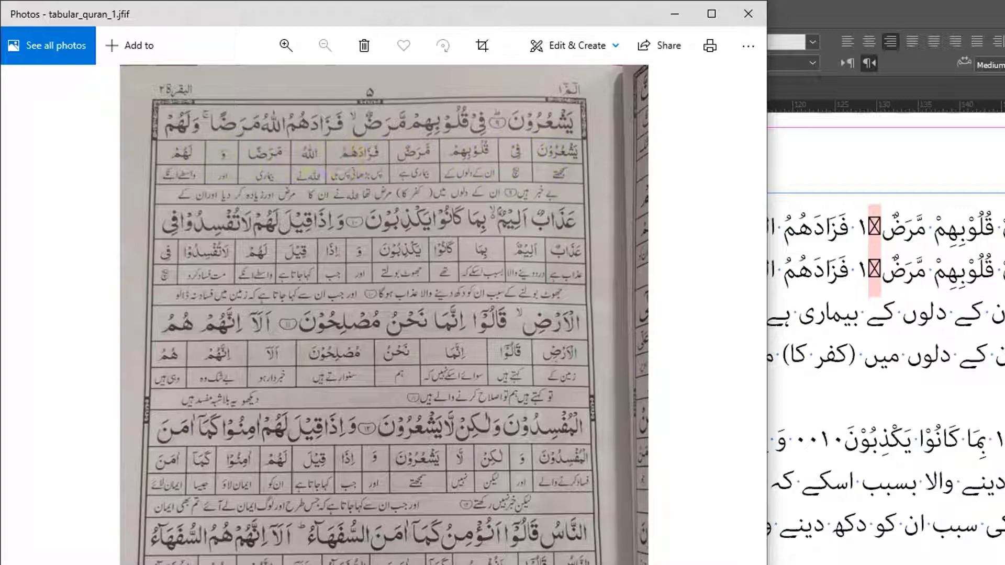
pyautogui.hotkey('alt', 'Tab')
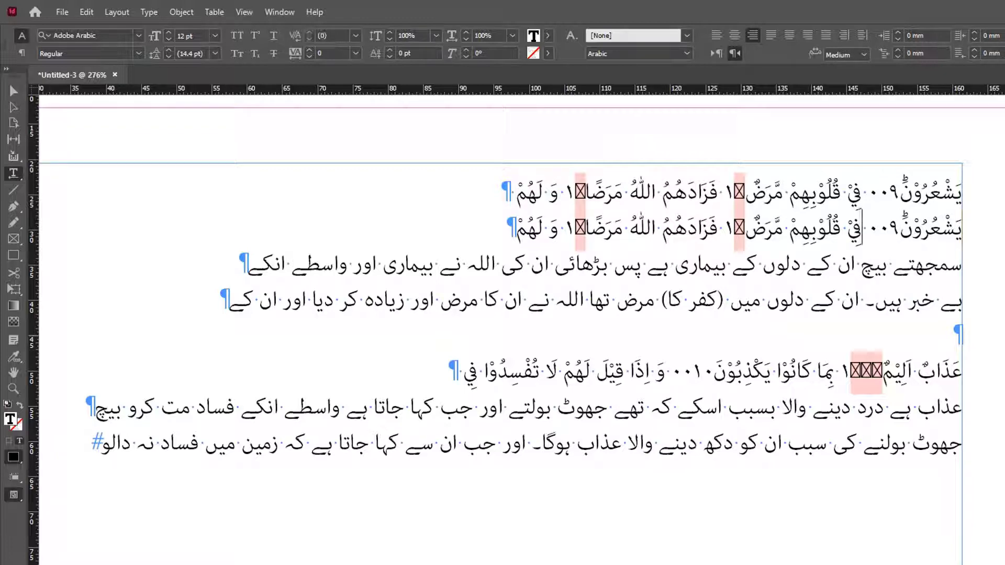
pyautogui.hotkey('shift', 'Right')
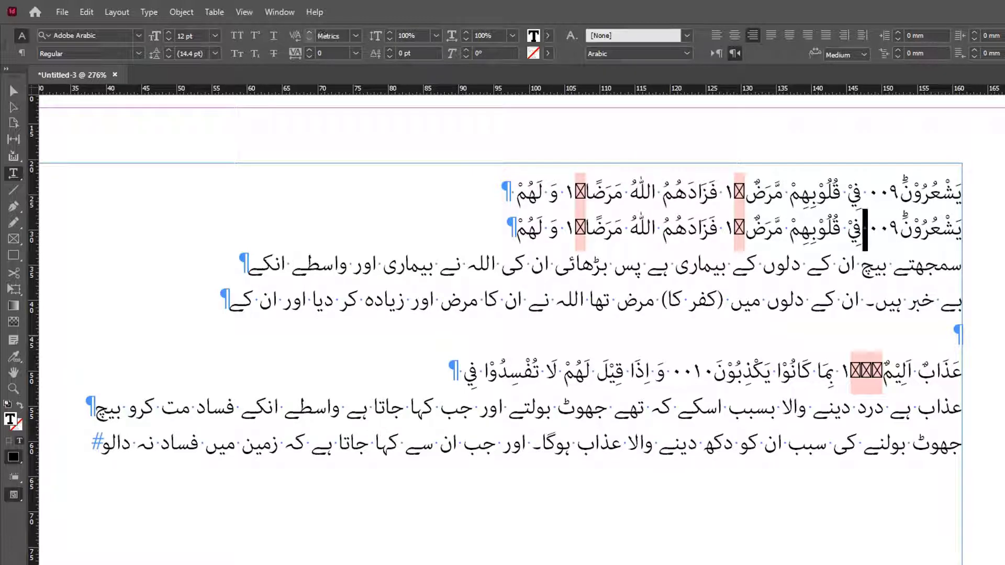
pyautogui.press('Tab')
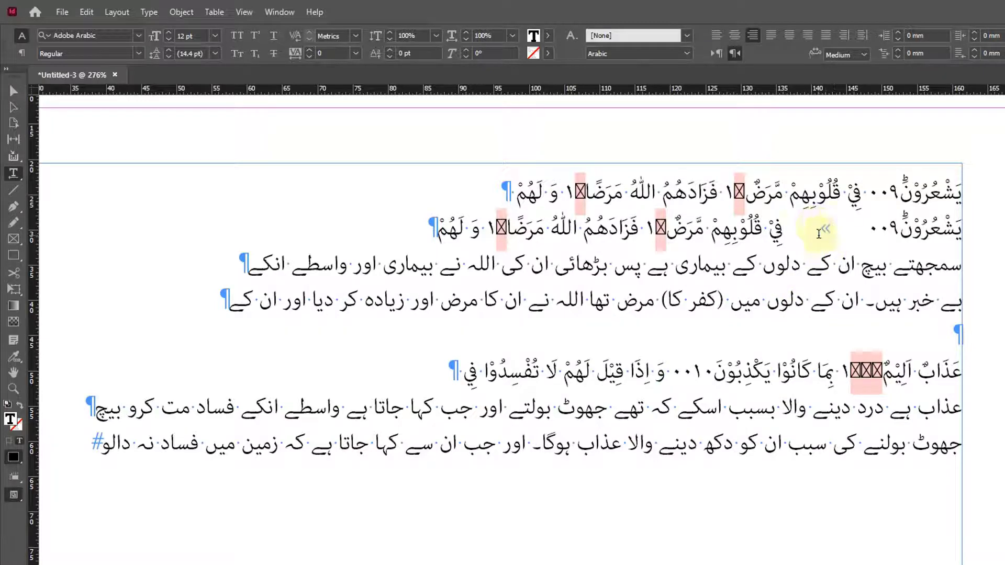
pyautogui.hotkey('ctrl', 'Left')
pyautogui.hotkey('ctrl', 'Left')
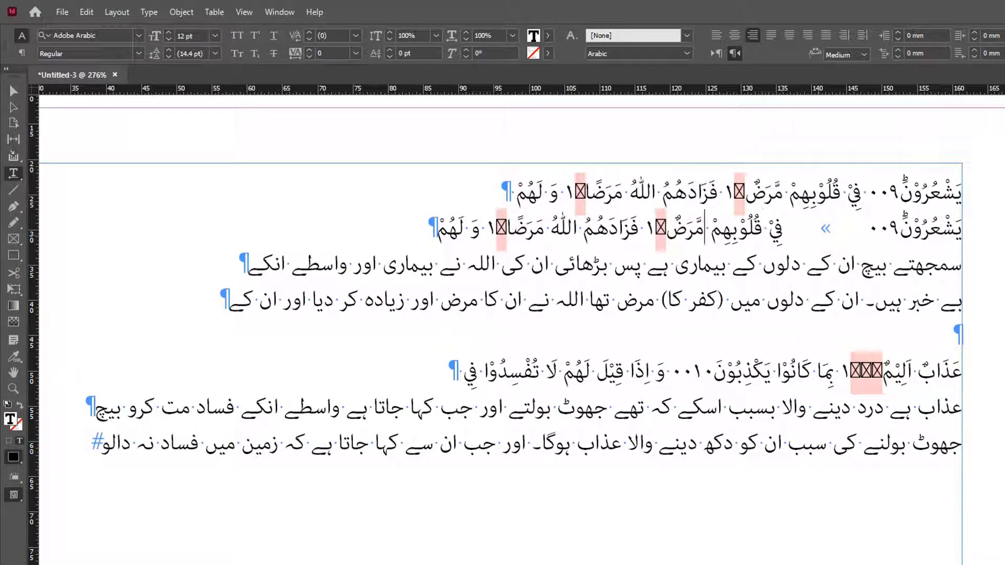
pyautogui.hotkey('shift', 'Right')
pyautogui.press('Tab')
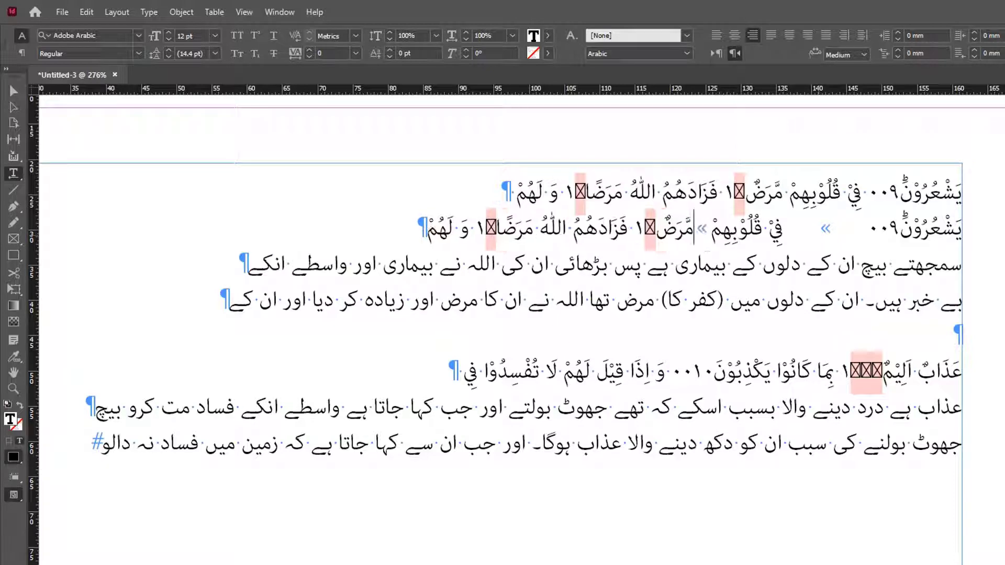
pyautogui.hotkey('ctrl', 'Left')
pyautogui.hotkey('shift', 'Right')
pyautogui.press('Tab')
# Replace the spaces before اللّٰهُ, مَرَضًا, وَ and لَهُمْ with tabs in the second Arabic line.
pyautogui.hotkey('ctrl', 'Left')
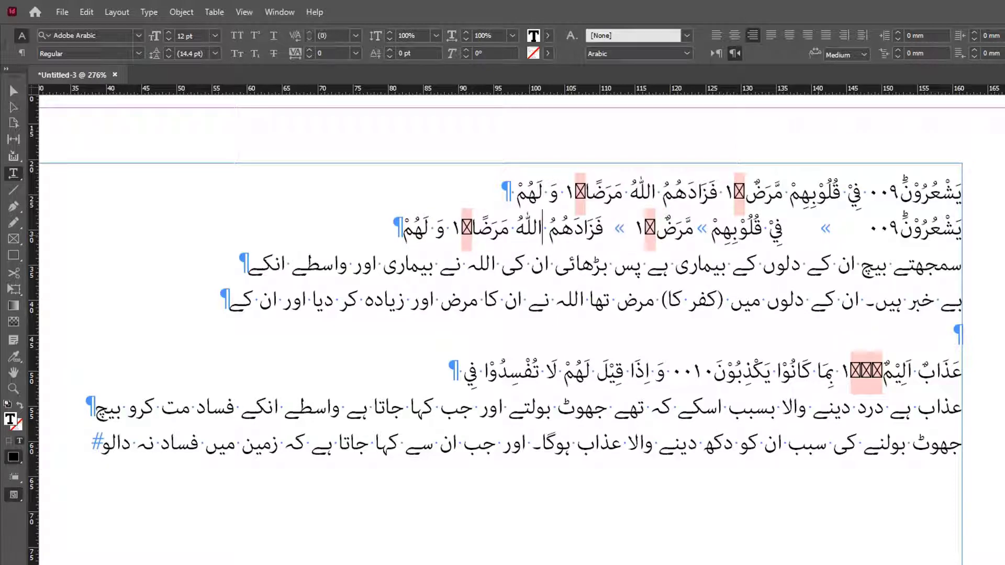
pyautogui.hotkey('shift', 'Right')
pyautogui.press('Tab')
pyautogui.hotkey('ctrl', 'Left')
pyautogui.hotkey('shift', 'Right')
pyautogui.press('Tab')
pyautogui.hotkey('ctrl', 'Left')
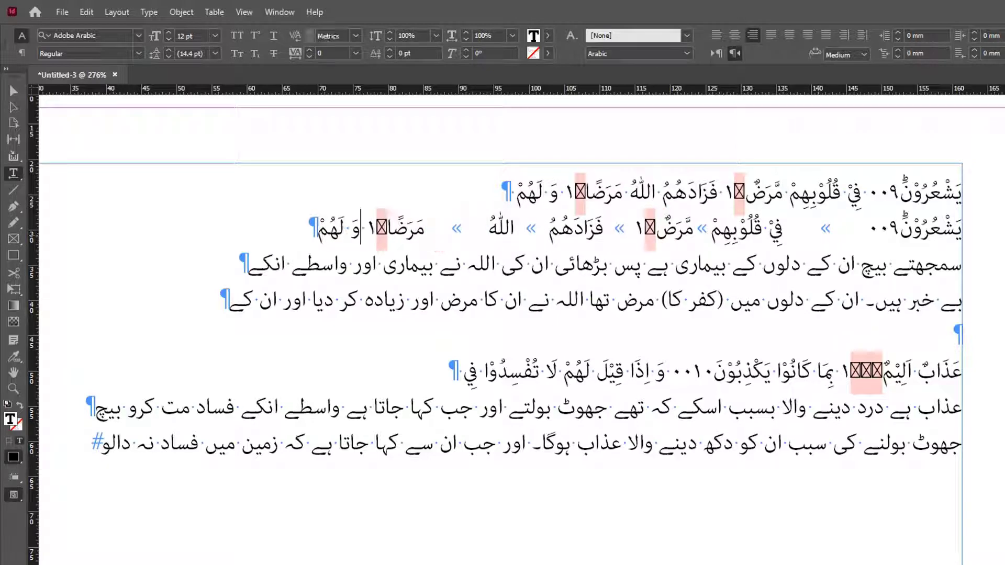
pyautogui.hotkey('shift', 'Right')
pyautogui.press('Tab')
pyautogui.hotkey('ctrl', 'Left')
pyautogui.hotkey('shift', 'Right')
pyautogui.press('Tab')
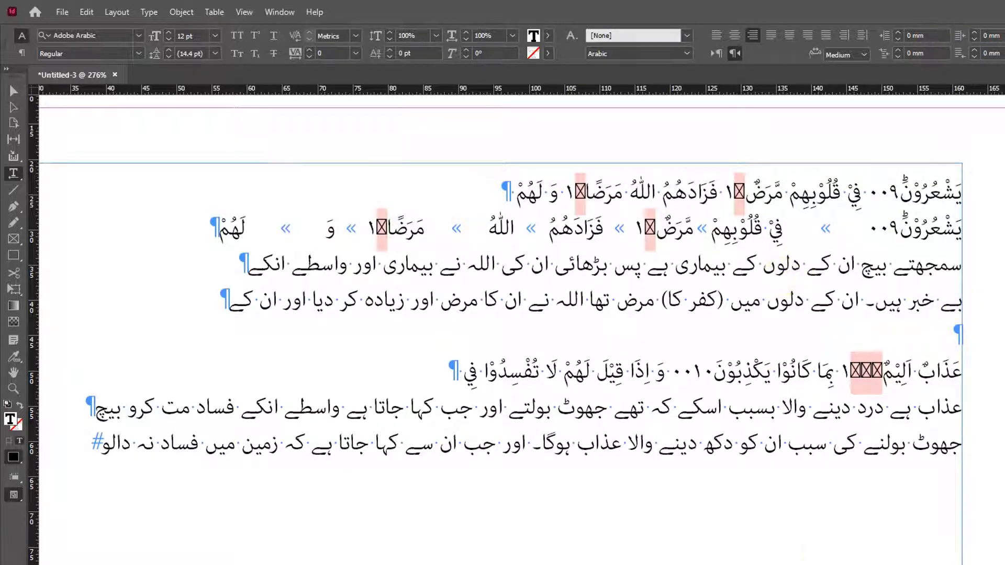
# Using the scanned page in Photos as reference, insert tabs after سمجھتے, بیچ and ان کے دلوں کے in the first Urdu line.
pyautogui.hotkey('alt', 'Tab')
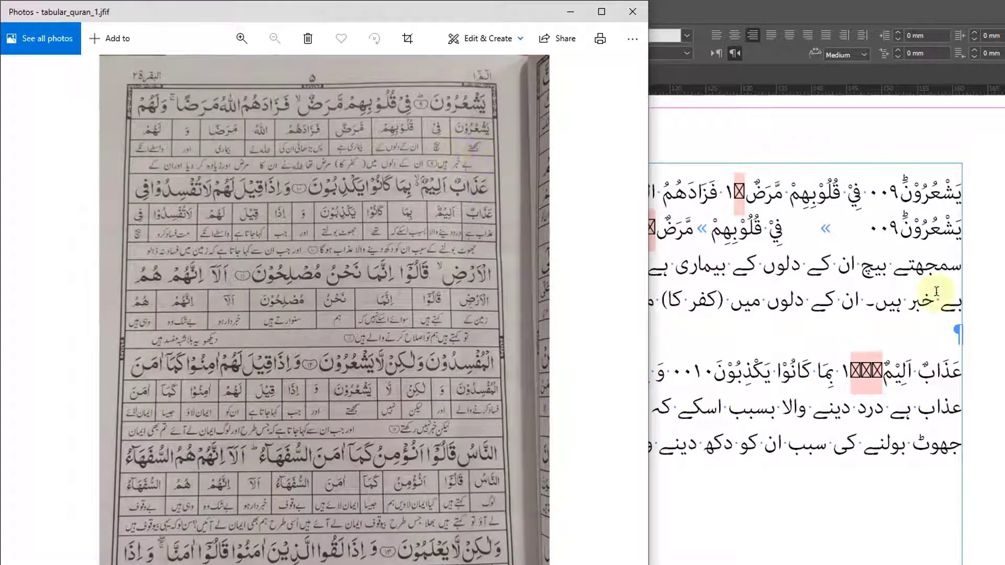
pyautogui.click(890, 270)
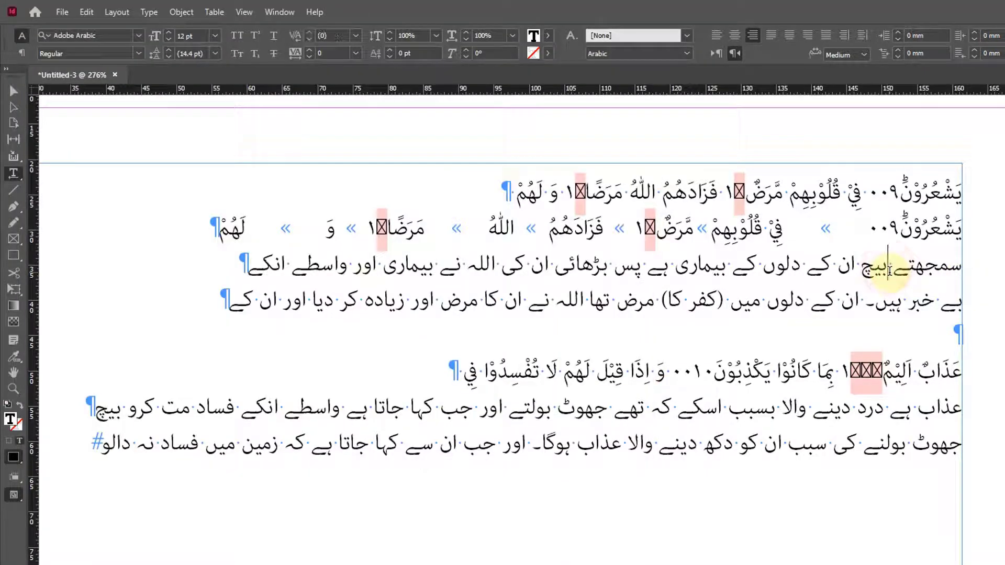
pyautogui.press('Tab')
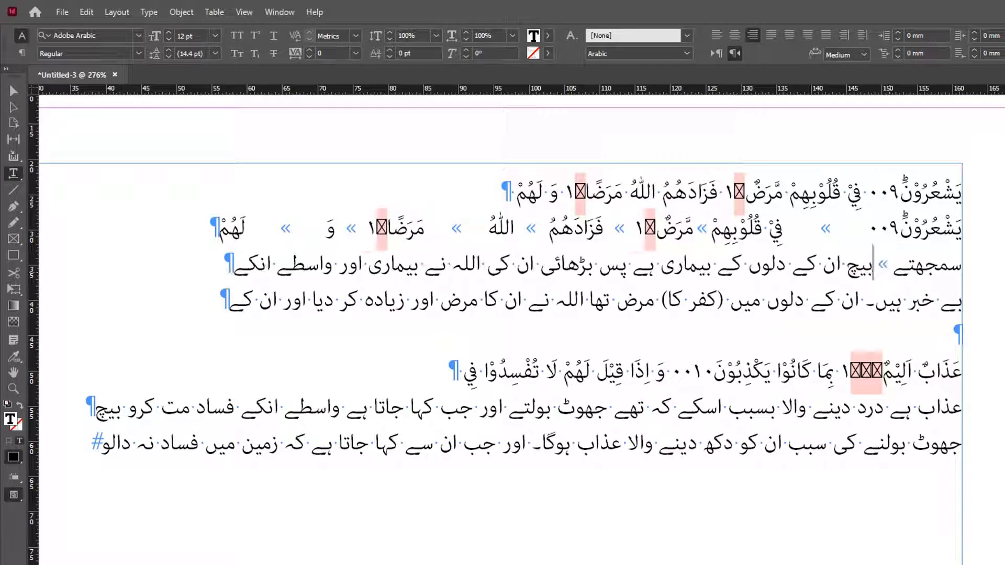
pyautogui.hotkey('shift', 'Right')
pyautogui.press('Tab')
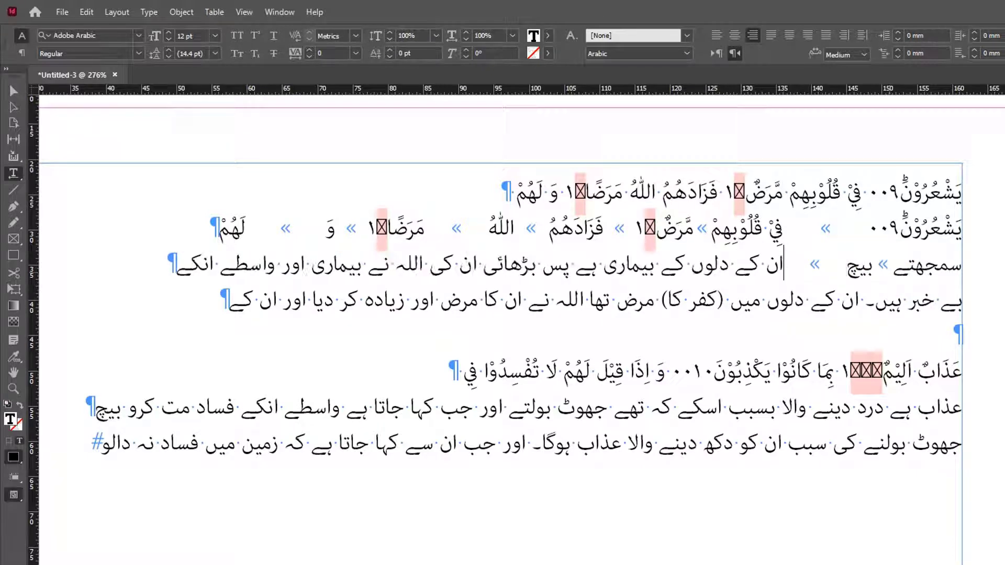
pyautogui.hotkey('alt', 'Tab')
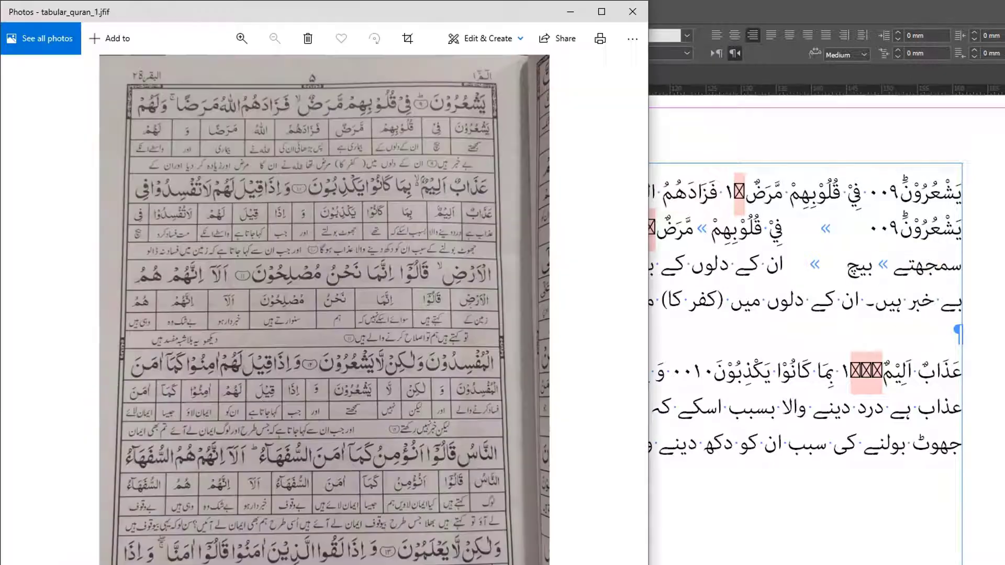
pyautogui.hotkey('alt', 'Tab')
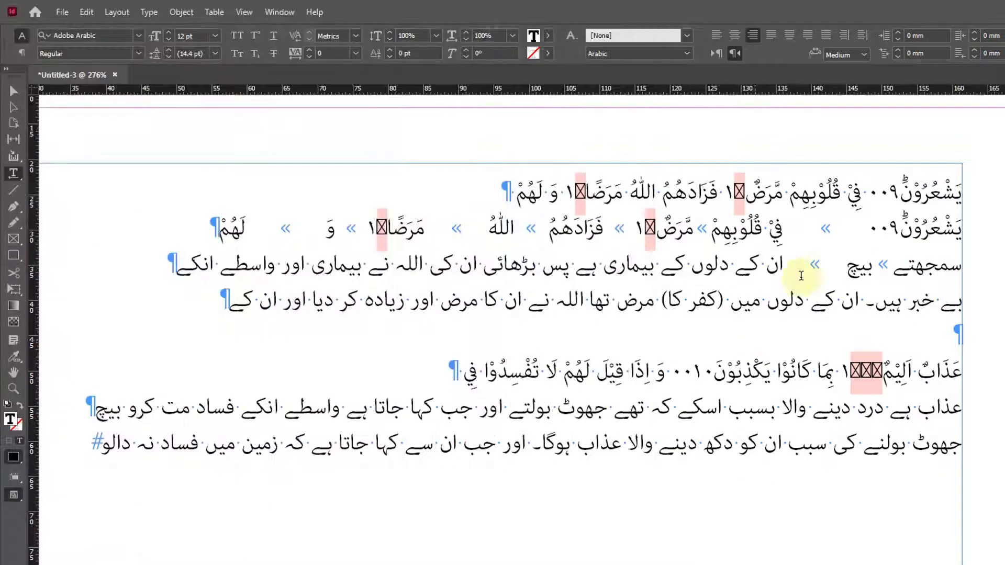
pyautogui.click(661, 267)
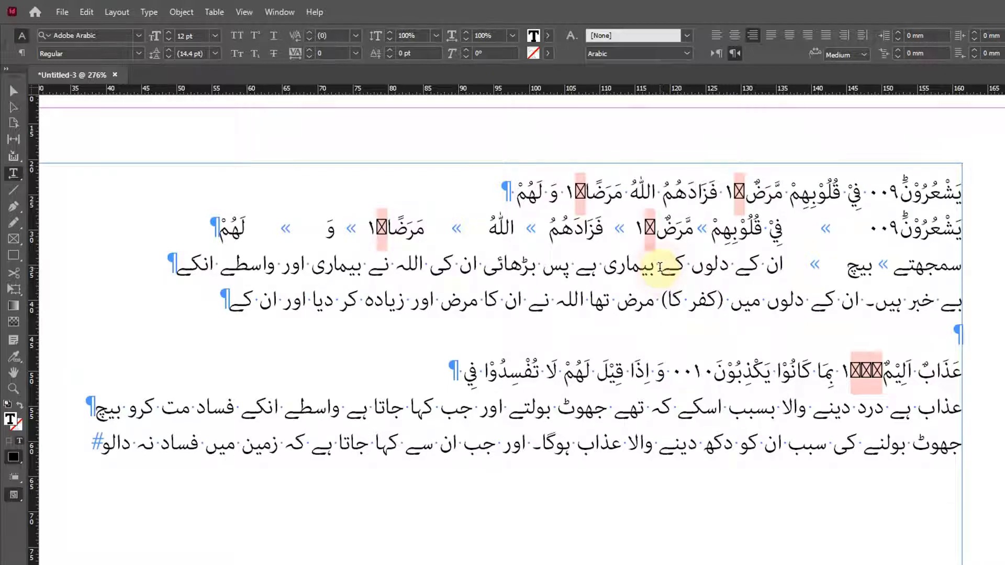
pyautogui.press('Tab')
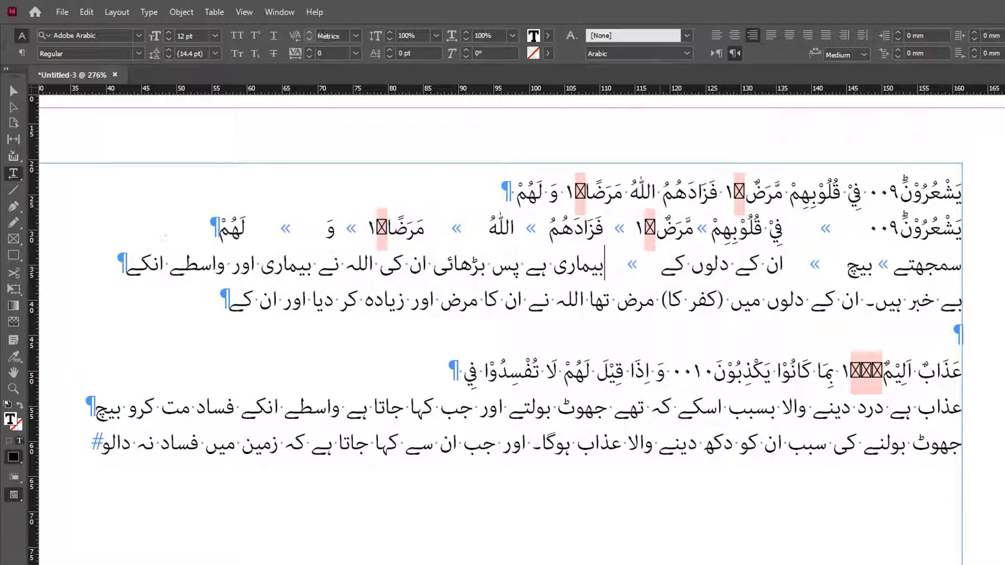
# Following the scanned page in Photos, replace the spaces before پس and اللہ with tabs in the first Urdu line.
pyautogui.hotkey('alt', 'Tab')
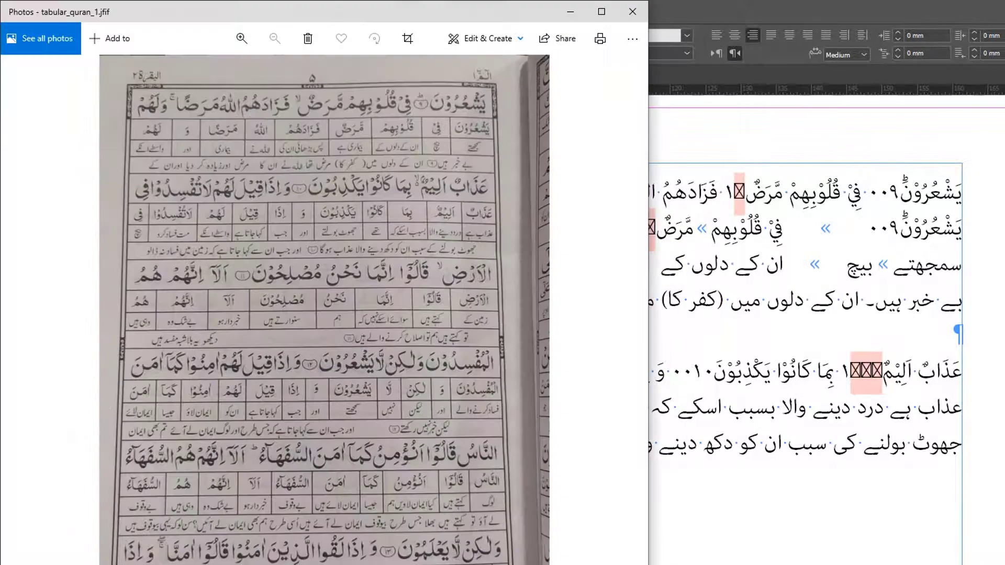
pyautogui.hotkey('alt', 'Tab')
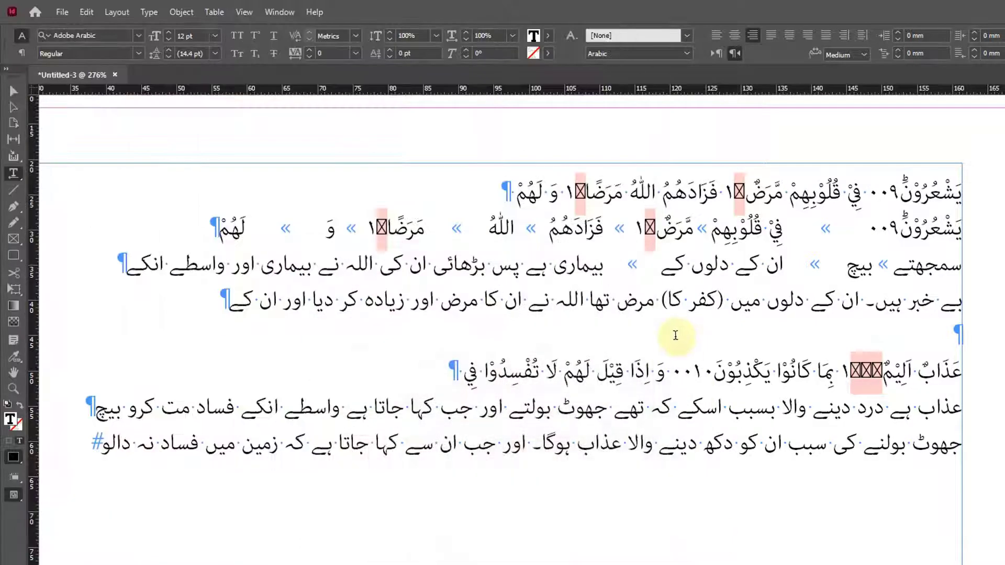
pyautogui.click(526, 270)
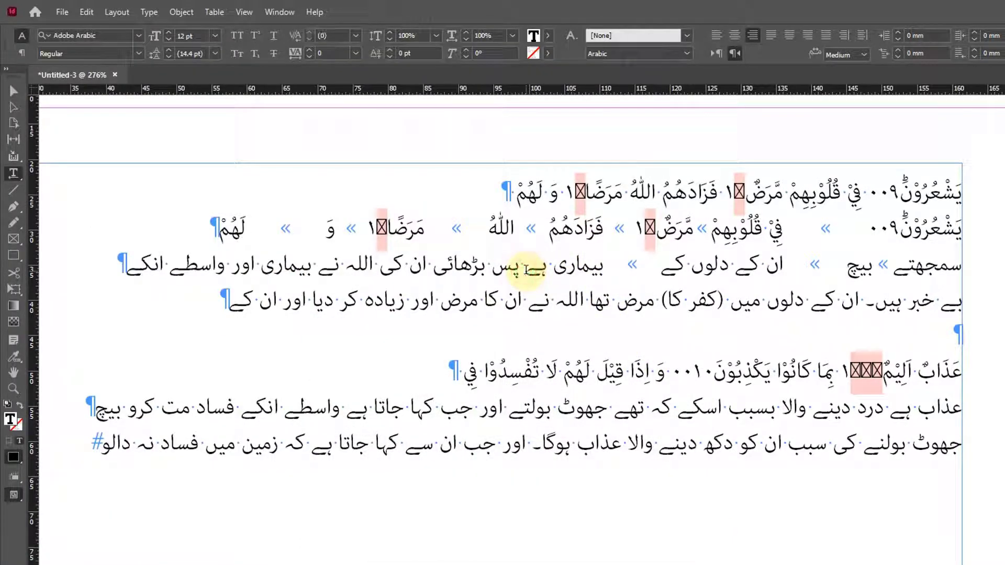
pyautogui.press('Tab')
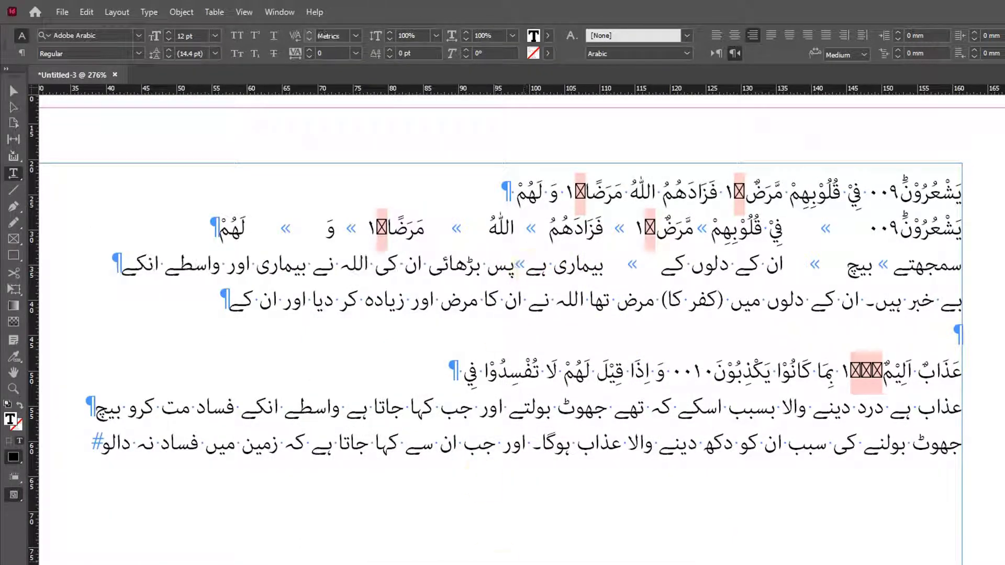
pyautogui.hotkey('alt', 'Tab')
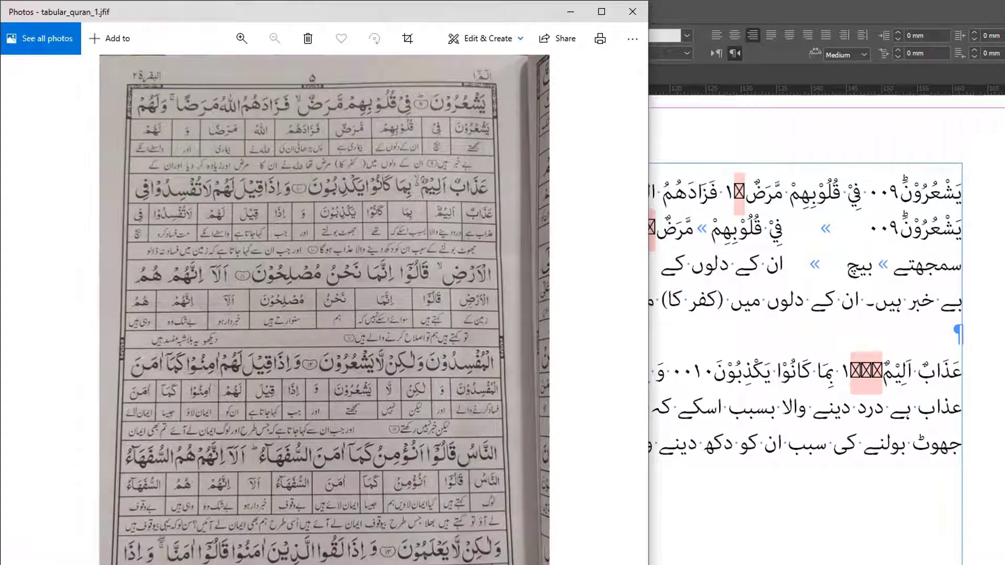
pyautogui.hotkey('alt', 'Tab')
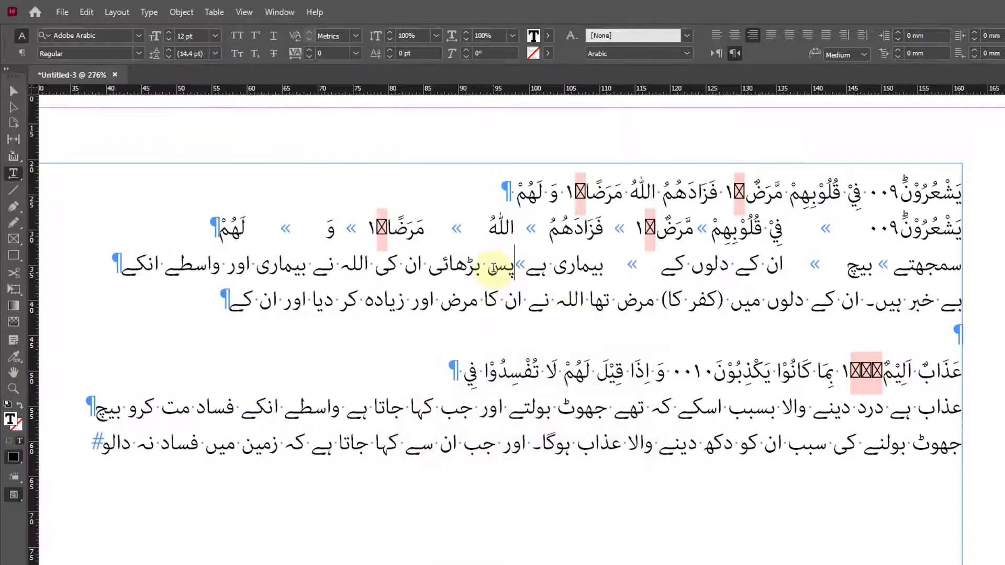
pyautogui.click(373, 270)
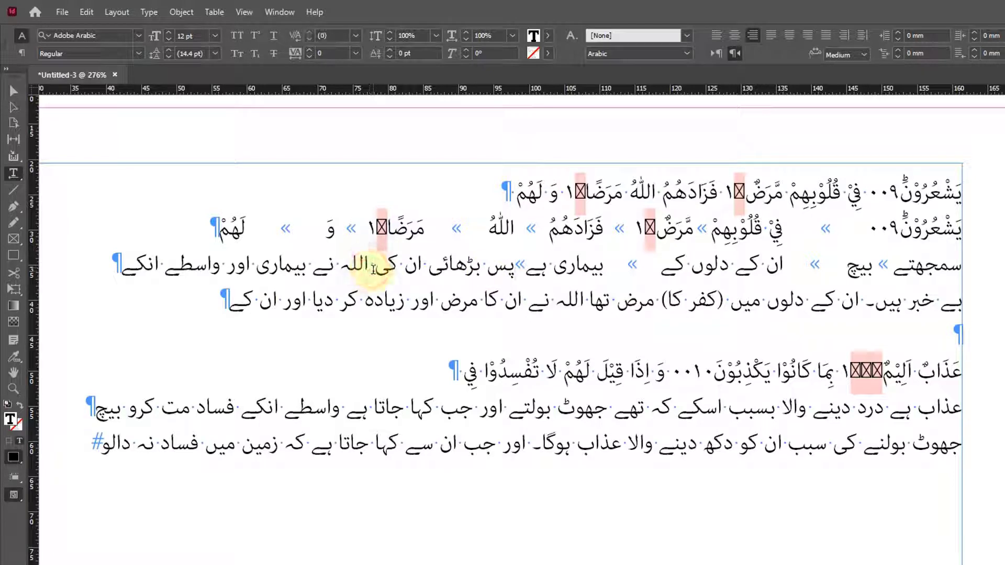
pyautogui.press('Tab')
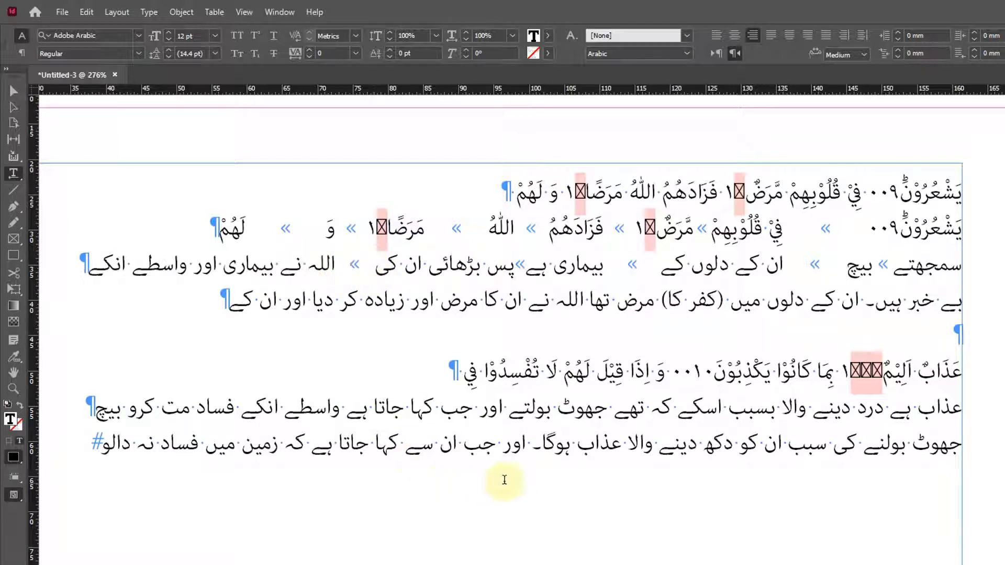
# Checking the scanned page in Photos, replace the spaces after اللہ نے, بیماری and اور with tabs in the first Urdu line.
pyautogui.hotkey('alt', 'Tab')
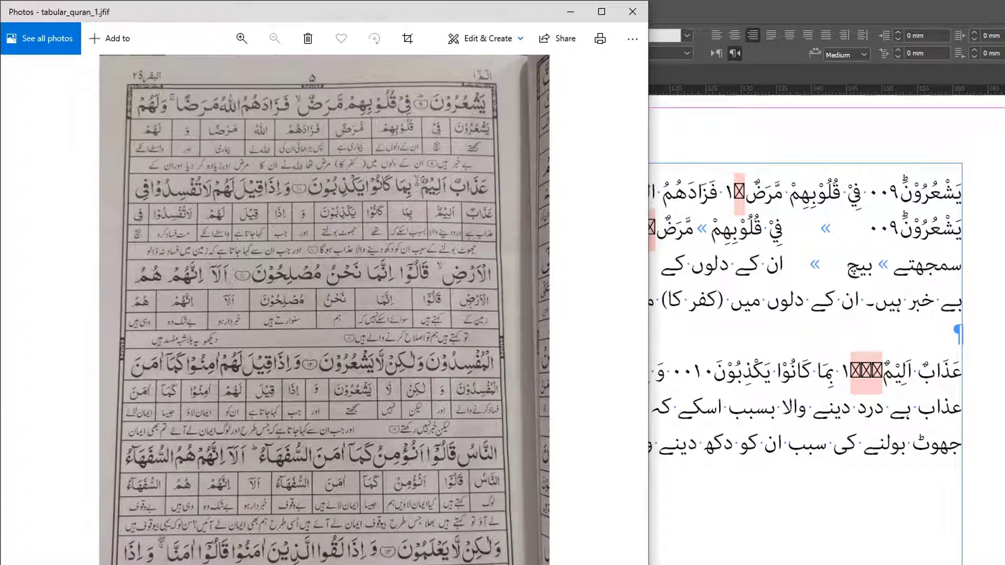
pyautogui.hotkey('alt', 'Tab')
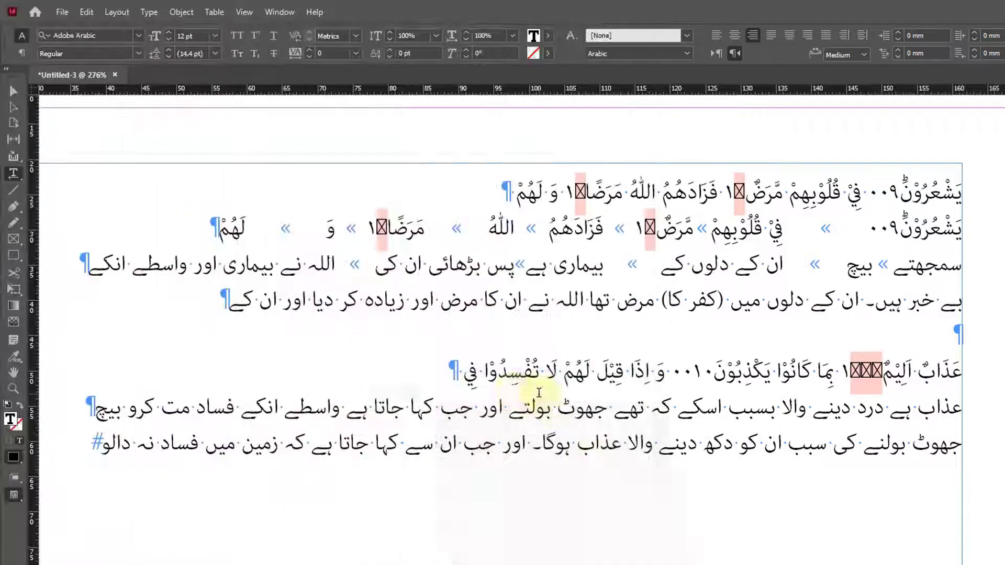
pyautogui.click(273, 265)
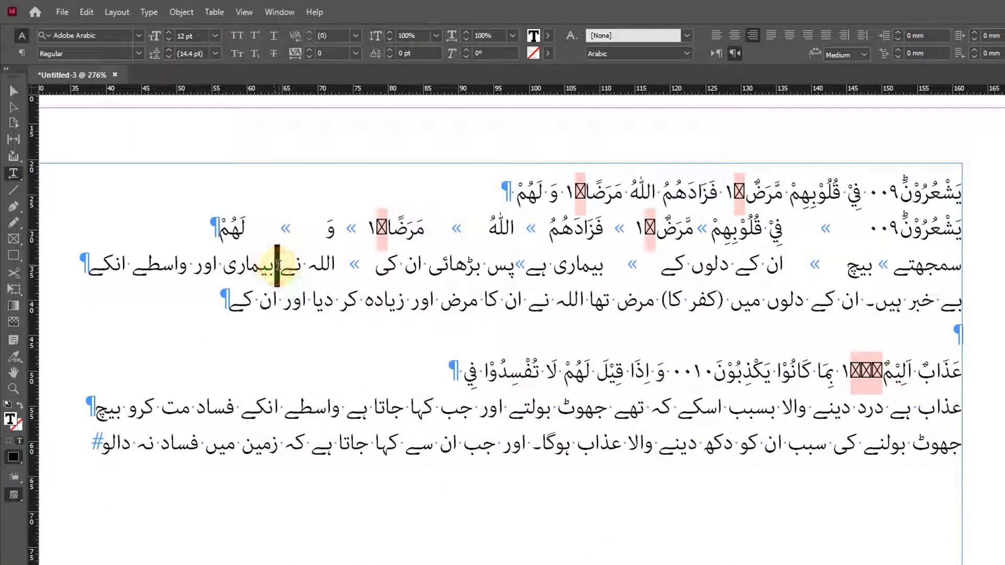
pyautogui.press('Tab')
pyautogui.hotkey('alt', 'Tab')
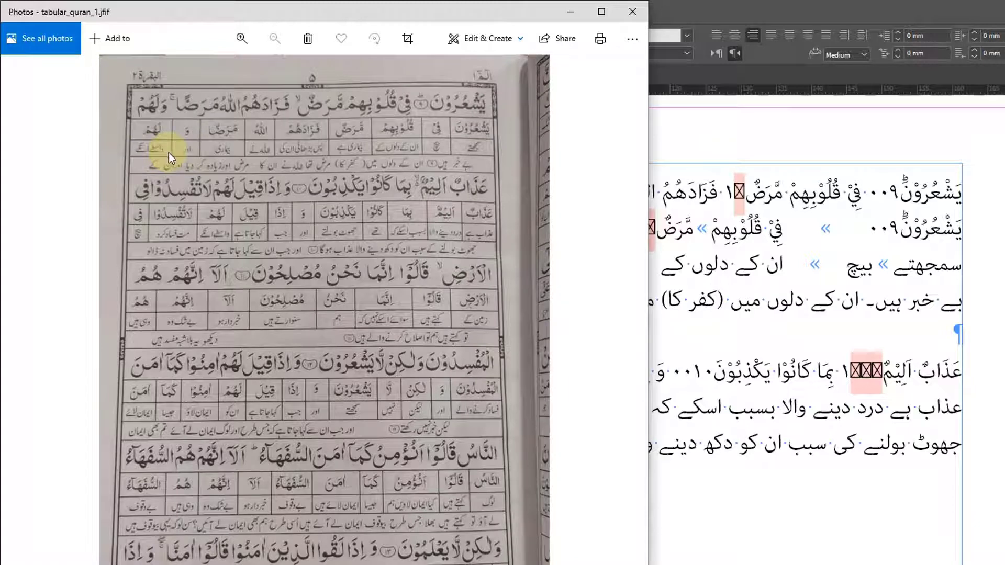
pyautogui.hotkey('alt', 'Tab')
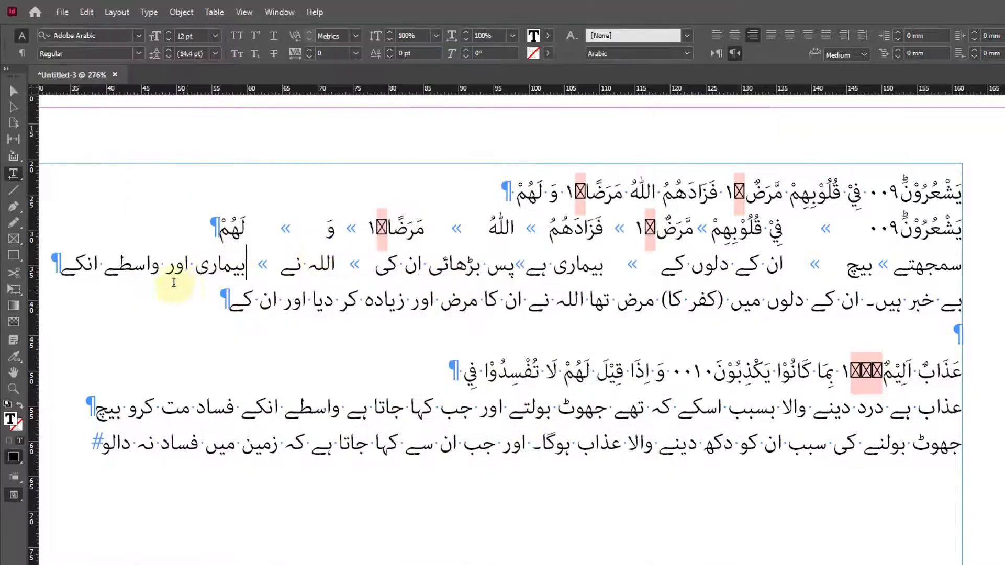
pyautogui.click(190, 263)
pyautogui.press('Tab')
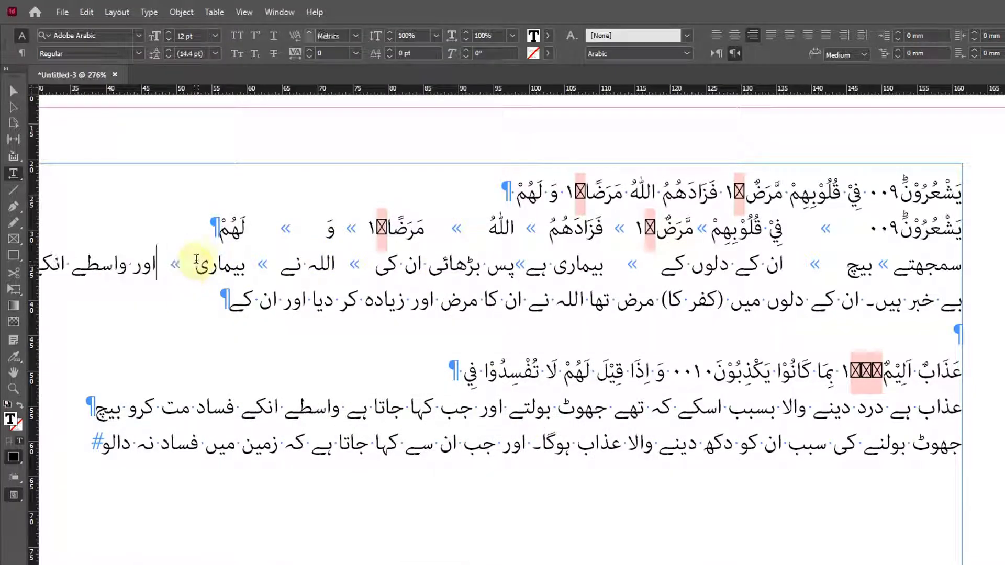
pyautogui.click(132, 266)
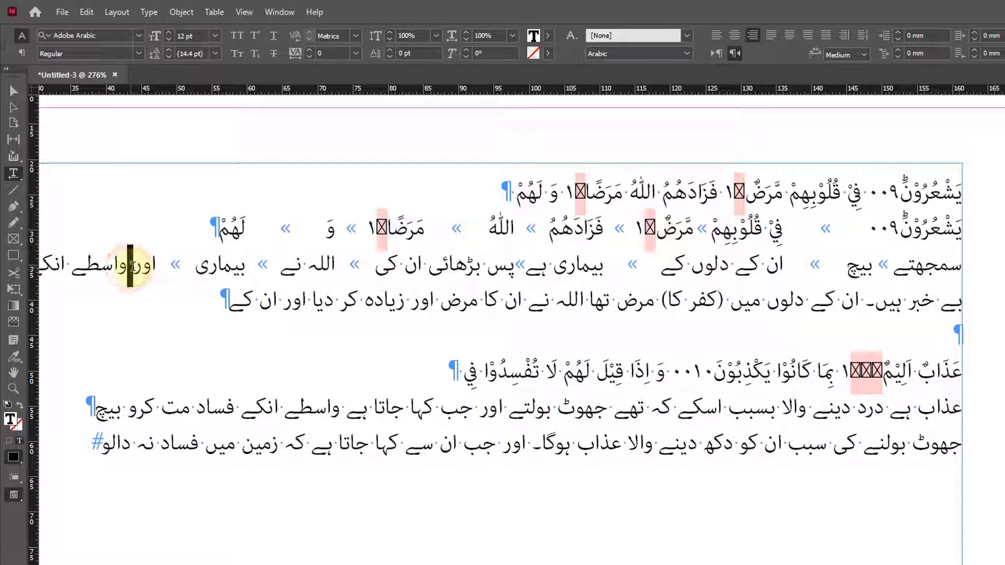
pyautogui.press('Tab')
# Convert the tabbed Arabic line and its Urdu line into a table, with Tab as the column separator and Paragraph as the row separator.
pyautogui.hscroll(-4, 521, 325)
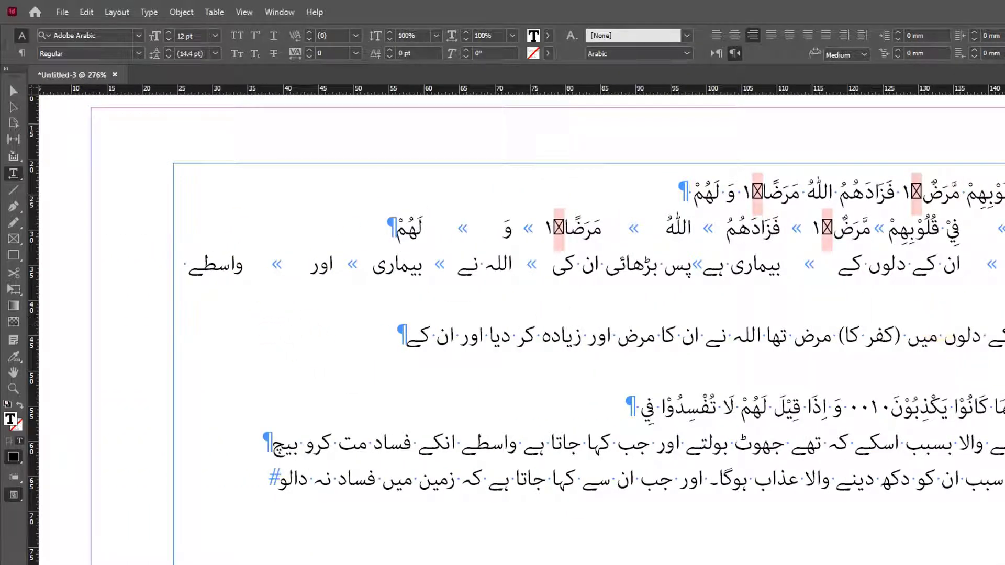
pyautogui.hscroll(3, 522, 325)
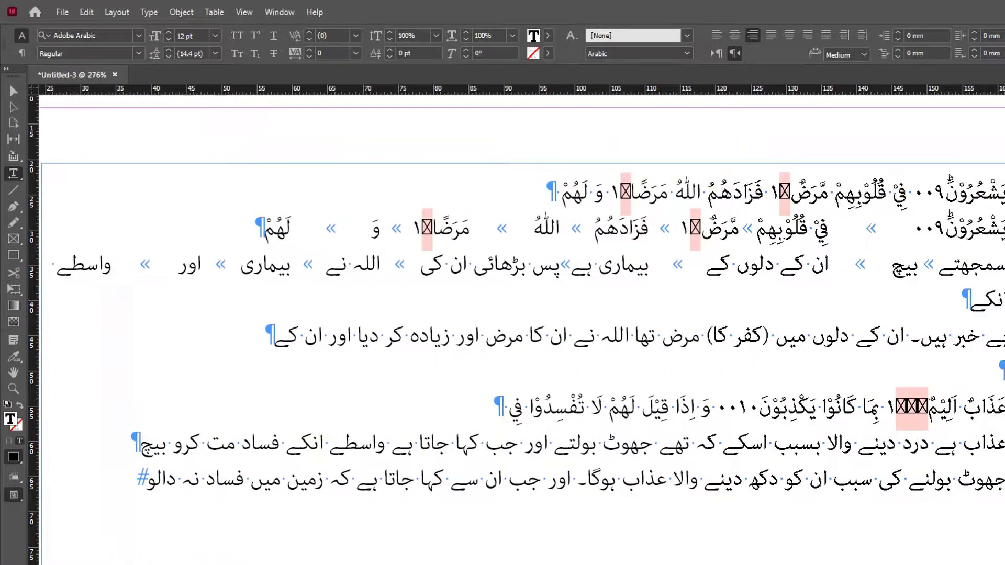
pyautogui.hscroll(-1, 523, 325)
pyautogui.click(955, 305)
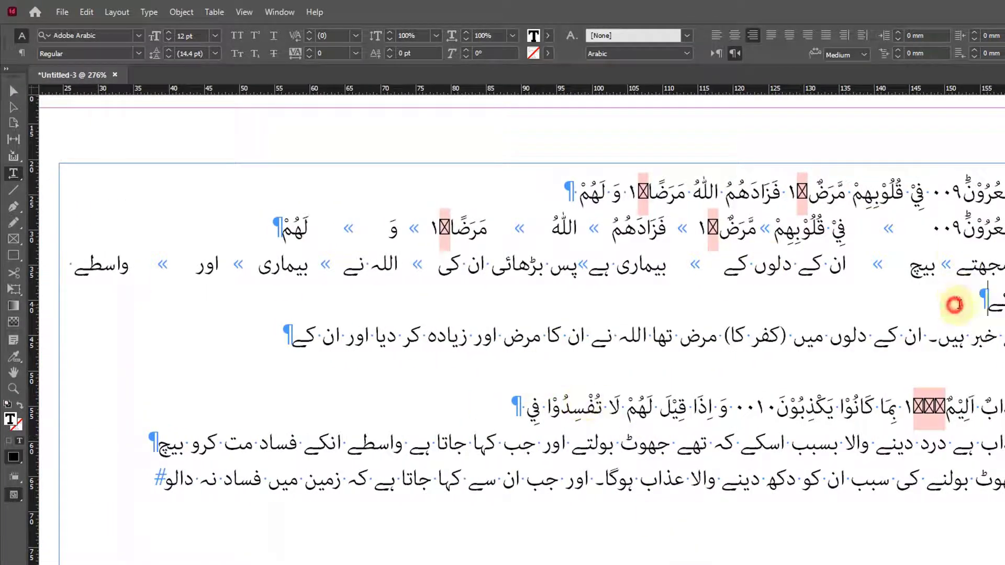
pyautogui.moveTo(958, 305); pyautogui.dragTo(956, 211)
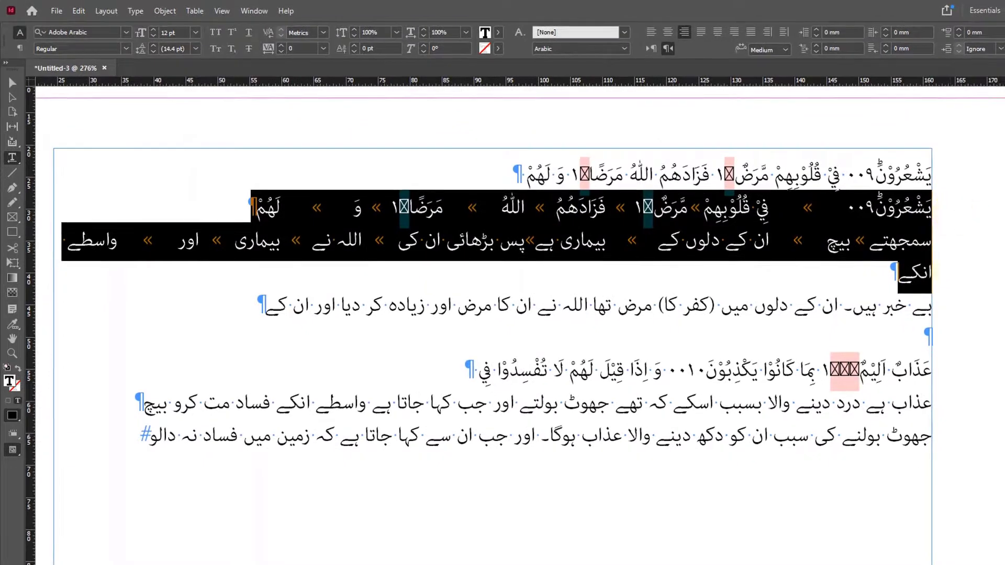
pyautogui.click(197, 11)
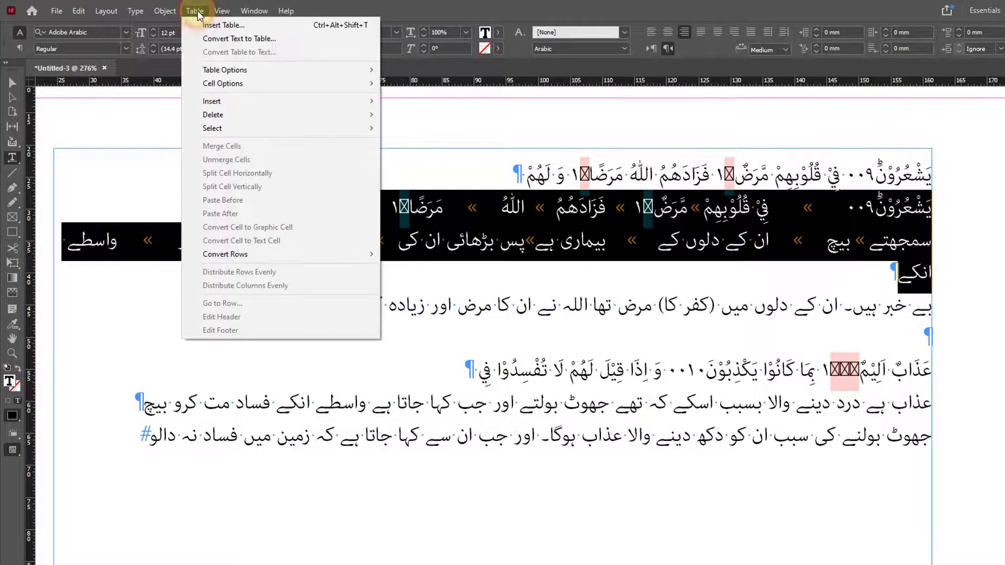
pyautogui.click(214, 39)
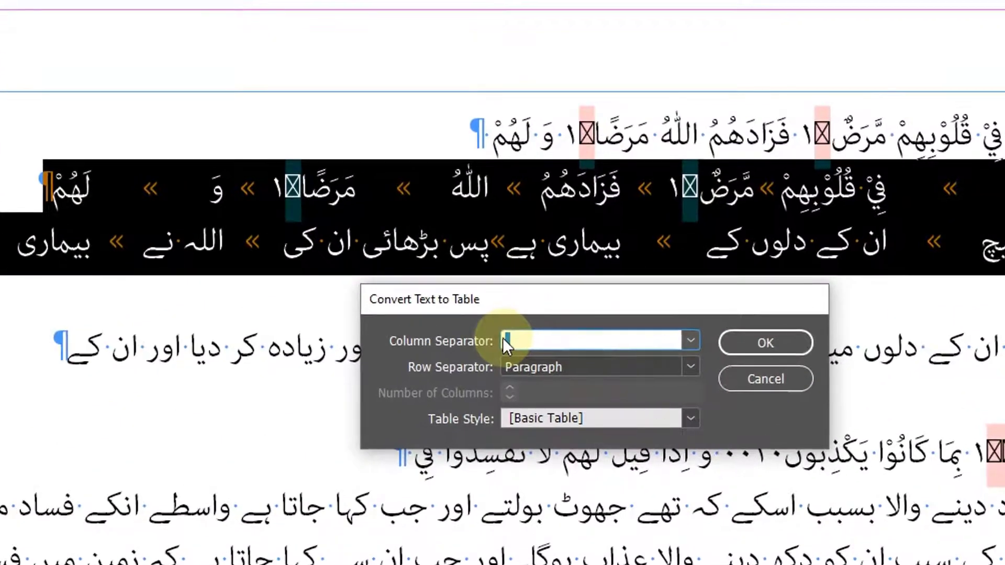
pyautogui.click(690, 340)
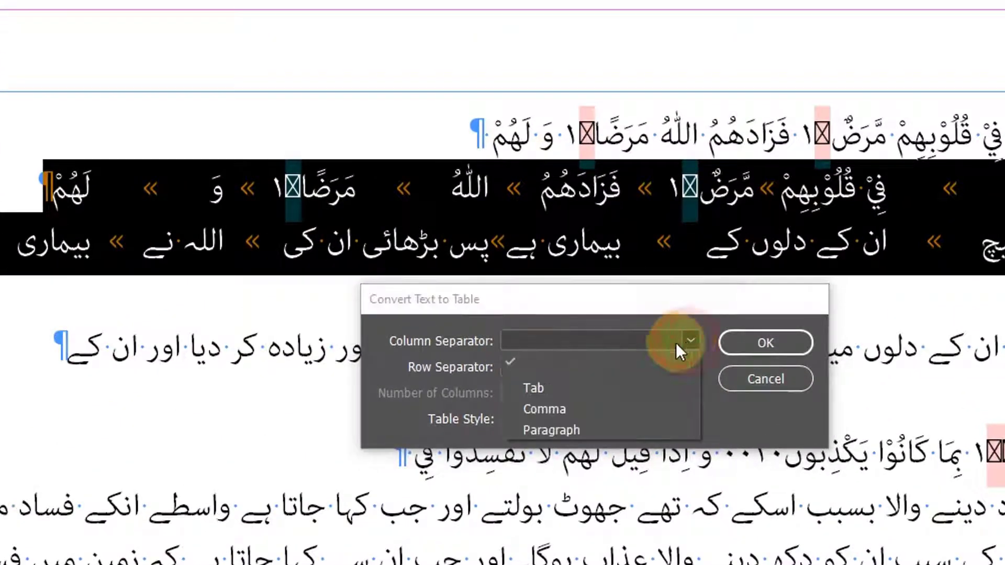
pyautogui.click(600, 389)
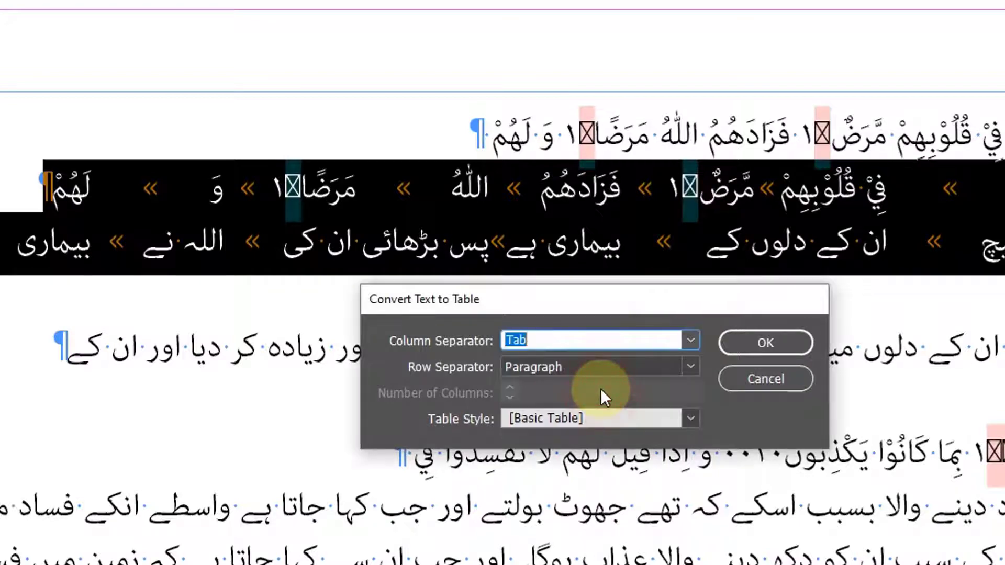
pyautogui.click(752, 338)
pyautogui.click(861, 293)
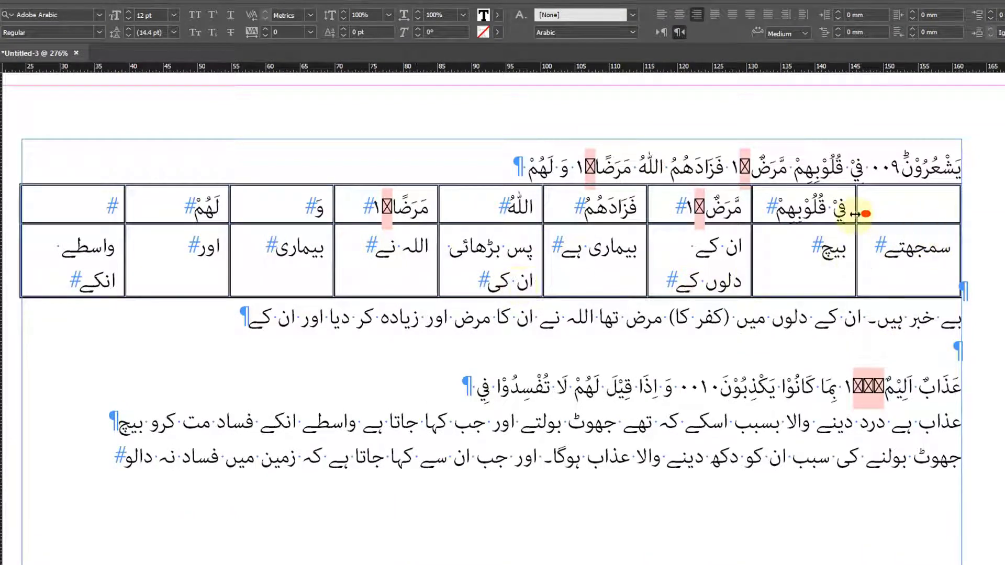
pyautogui.click(898, 208)
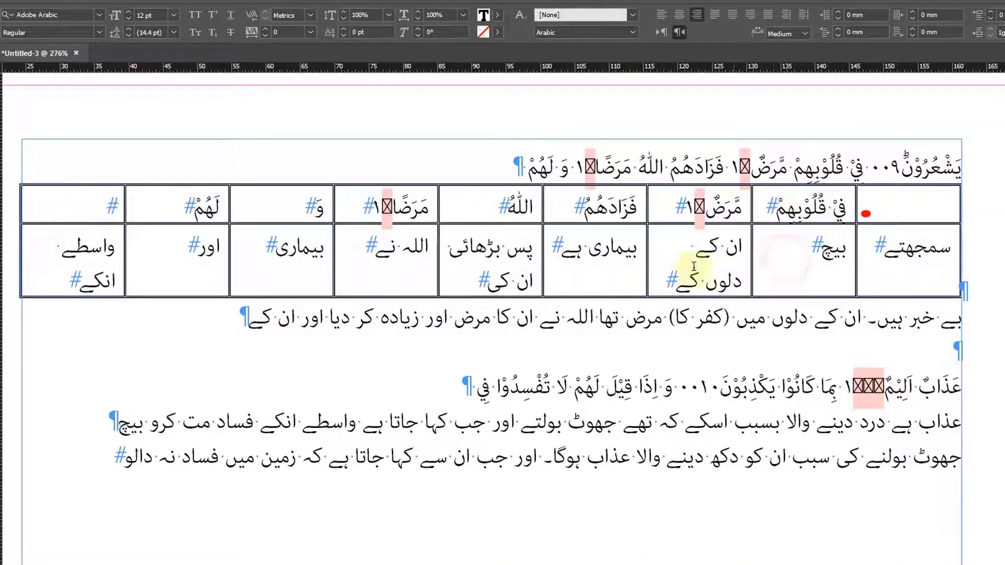
# Leave text editing and start a new paragraph style named UrduTarjumaForCell.
pyautogui.press('Escape')
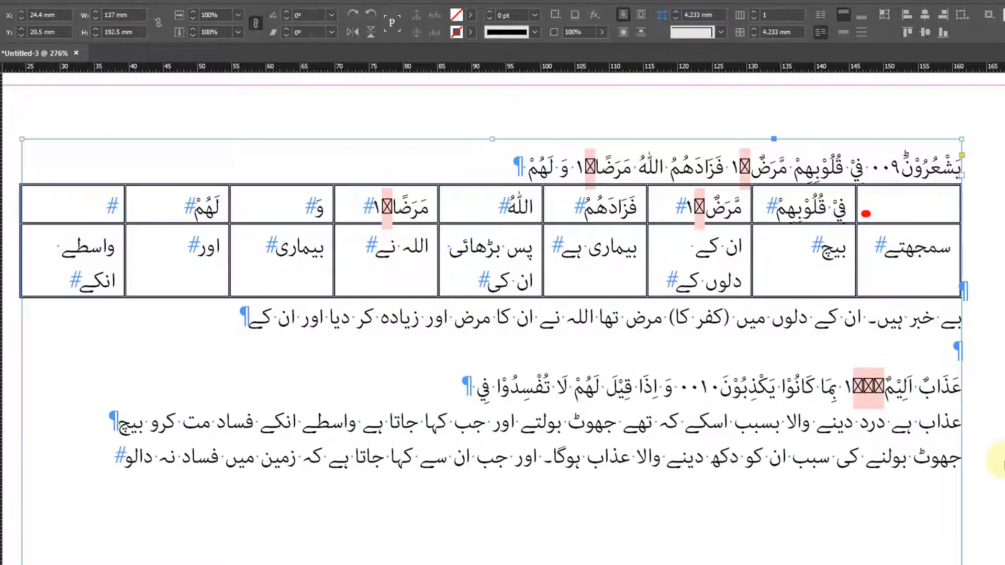
pyautogui.hotkey('ctrl', '-')
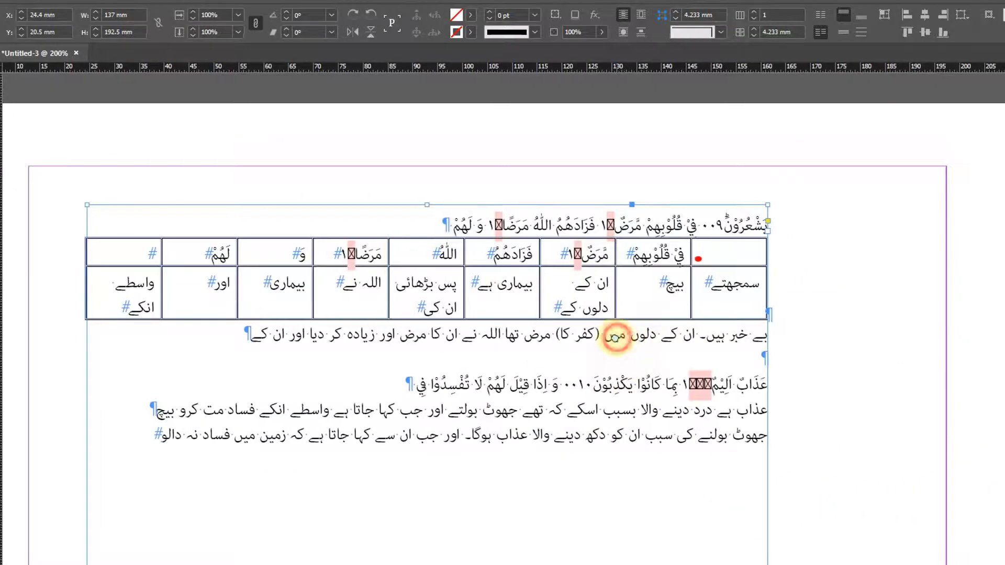
pyautogui.moveTo(574, 303); pyautogui.dragTo(568, 290)
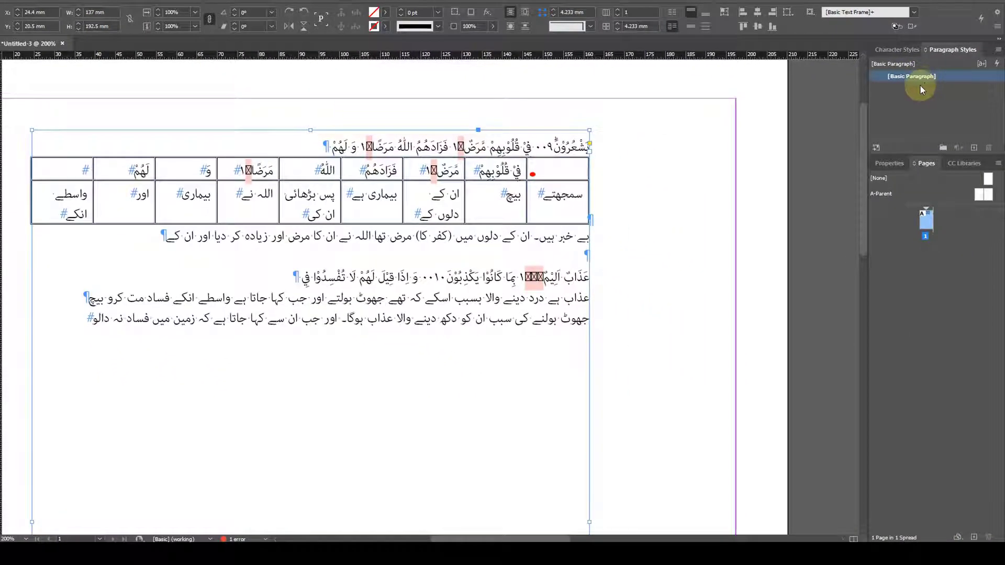
pyautogui.click(999, 49)
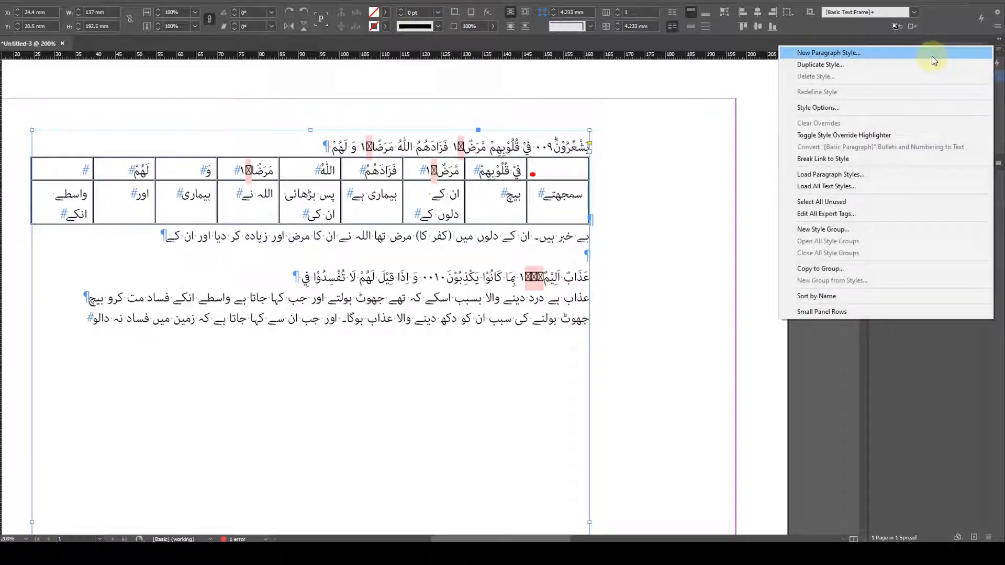
pyautogui.click(932, 55)
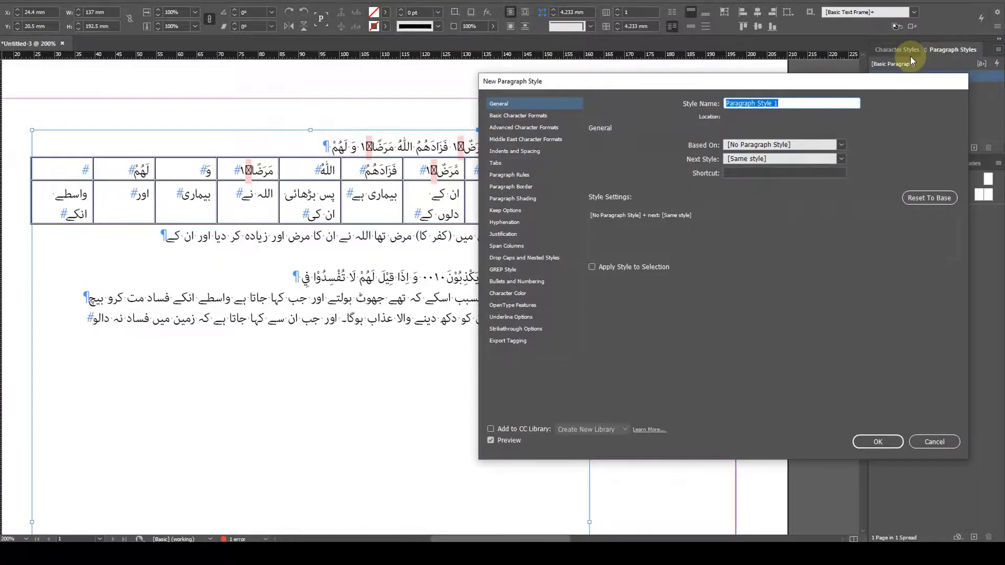
pyautogui.write('Urdu T')
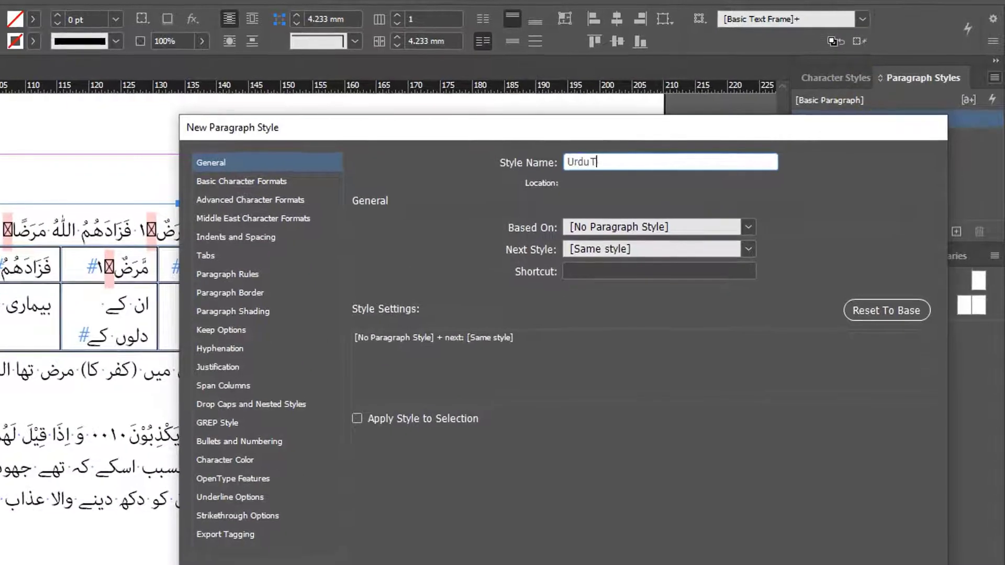
pyautogui.write('arjumaForCell')
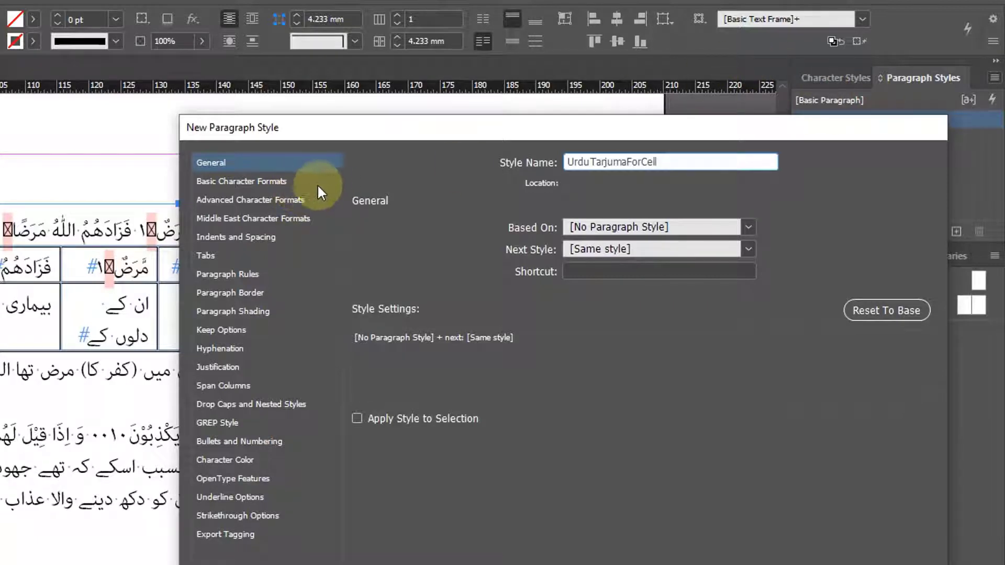
# Set the new style's font family to Jameel Noori Nastaleeq in its basic character formats.
pyautogui.click(262, 182)
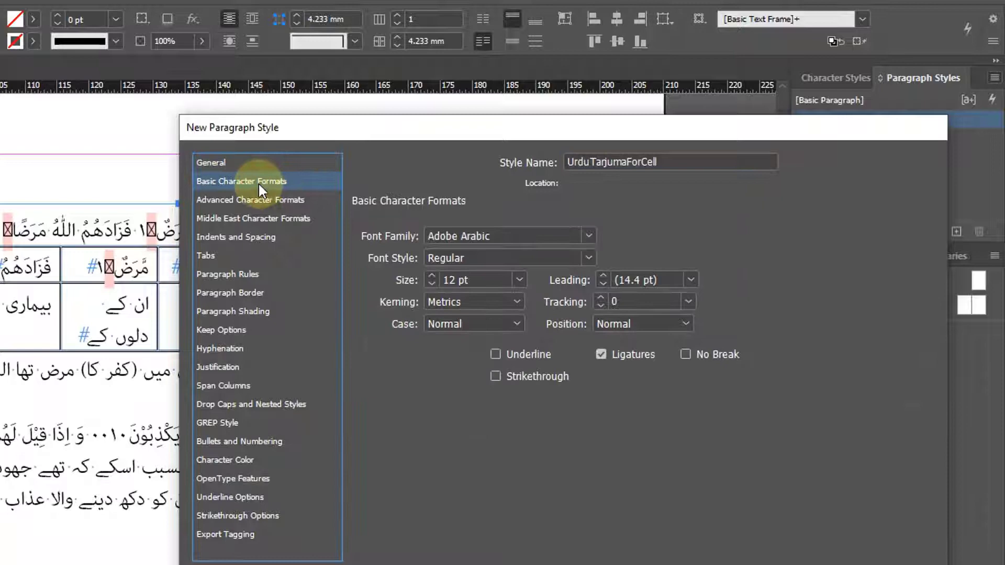
pyautogui.click(552, 233)
pyautogui.write('Jameel Noori Nastaleeq')
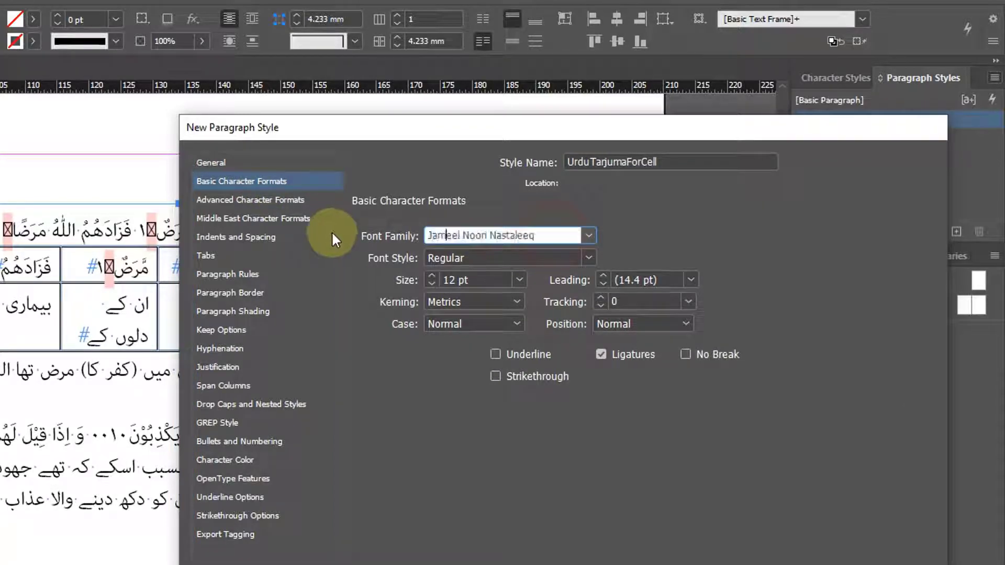
pyautogui.click(532, 530)
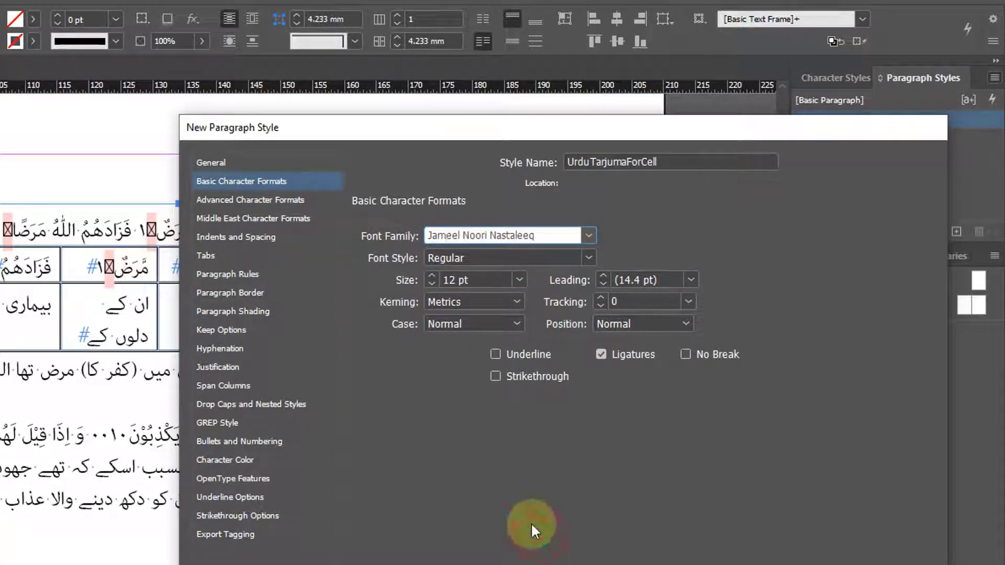
# Set the UrduTarjumaForCell style's font size to 11 pt and its leading to 14 pt.
pyautogui.click(472, 279)
pyautogui.write('11')
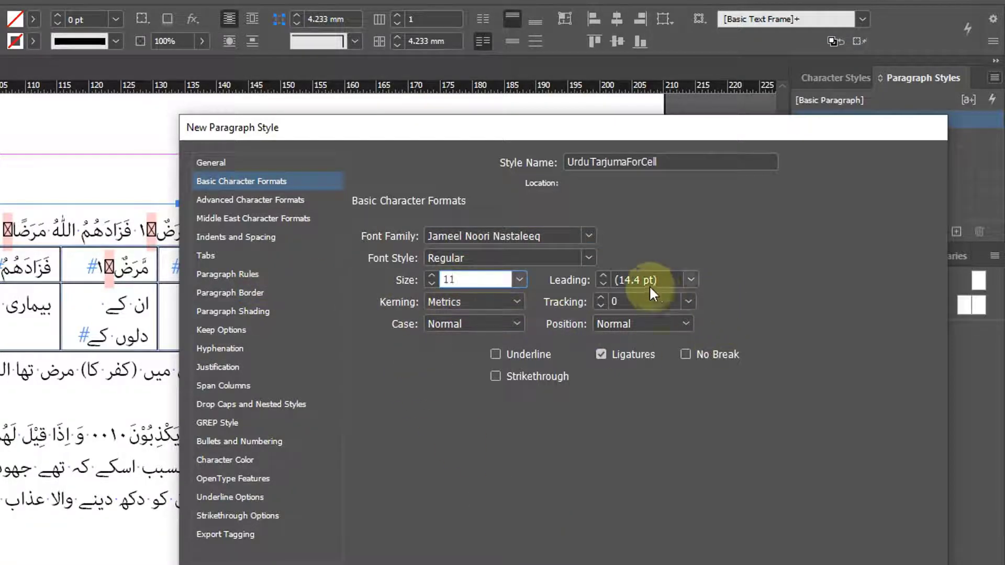
pyautogui.press('Tab')
pyautogui.write('14')
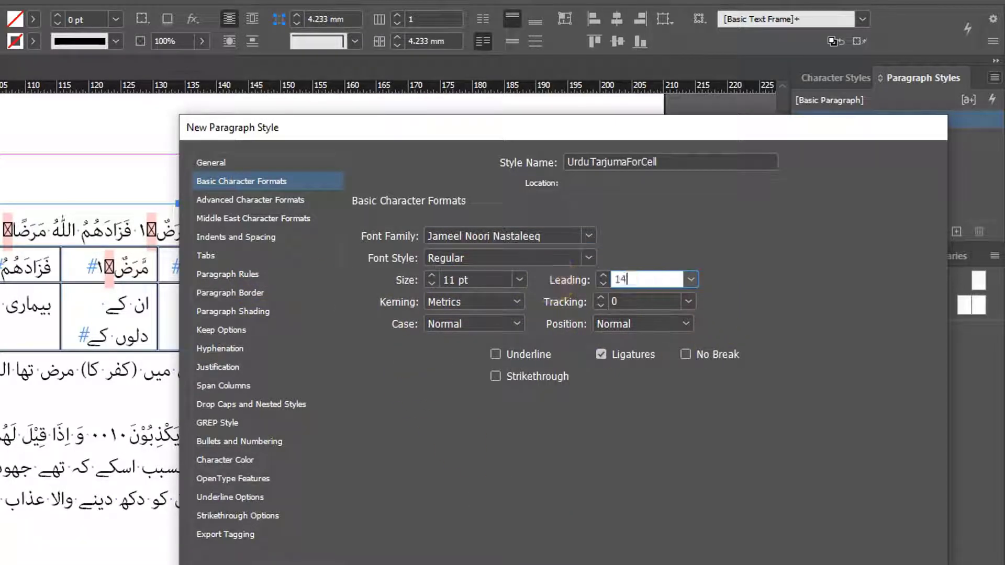
pyautogui.press('Tab')
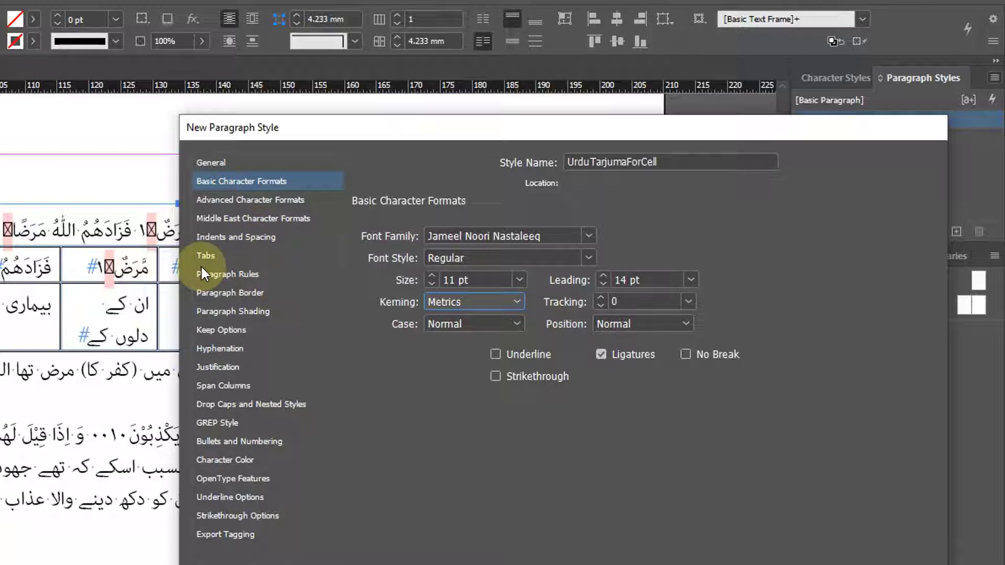
# Turn off hyphenation for the UrduTarjumaForCell style and save the style.
pyautogui.click(246, 349)
pyautogui.click(368, 227)
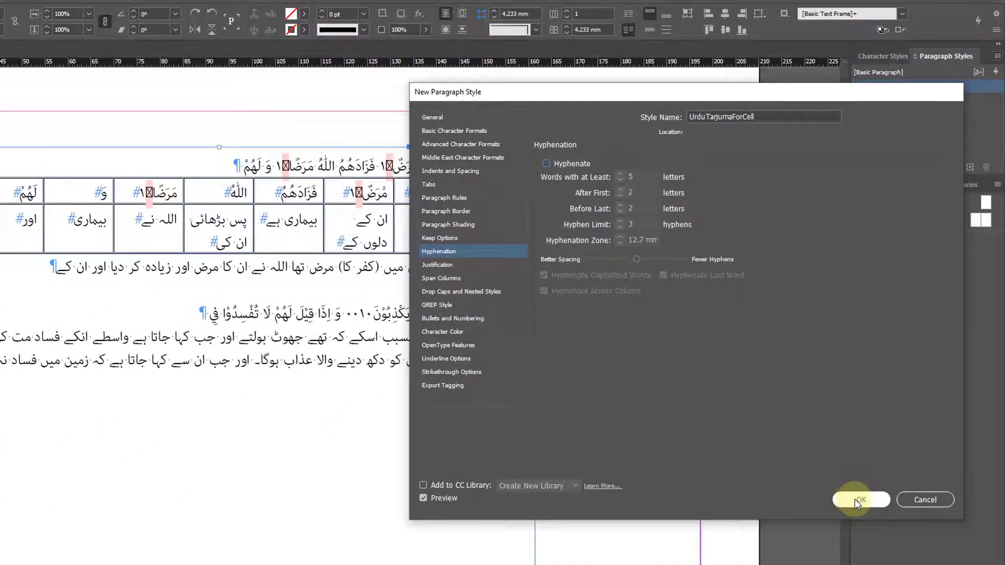
pyautogui.click(855, 498)
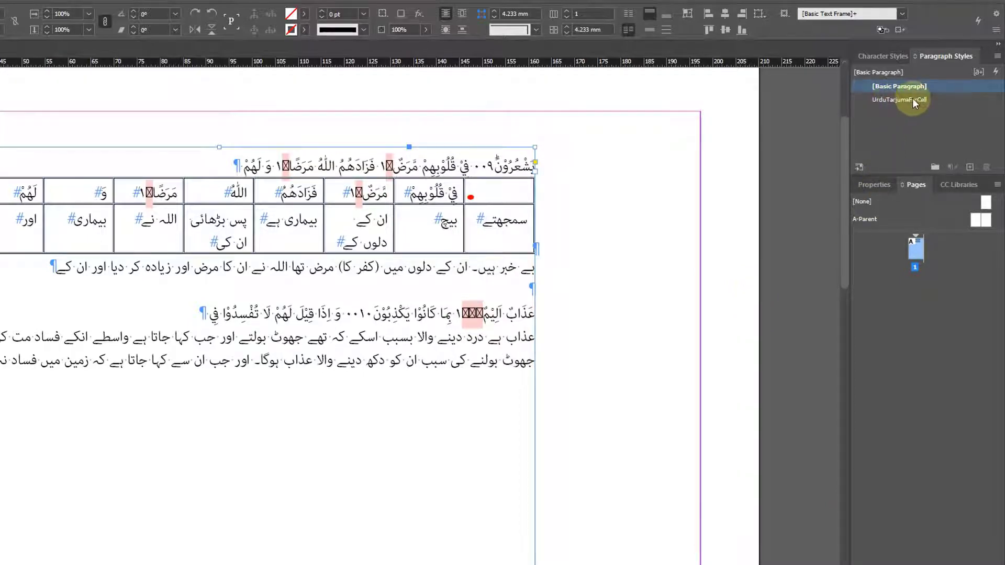
# Start another new paragraph style and name it ArabicForCell.
pyautogui.click(997, 56)
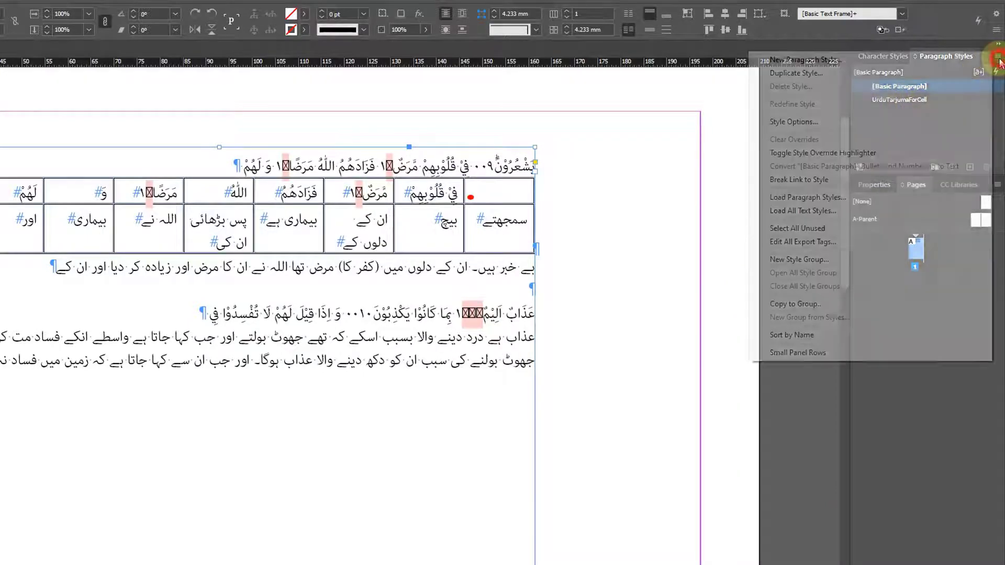
pyautogui.click(927, 65)
pyautogui.write('Arabhi')
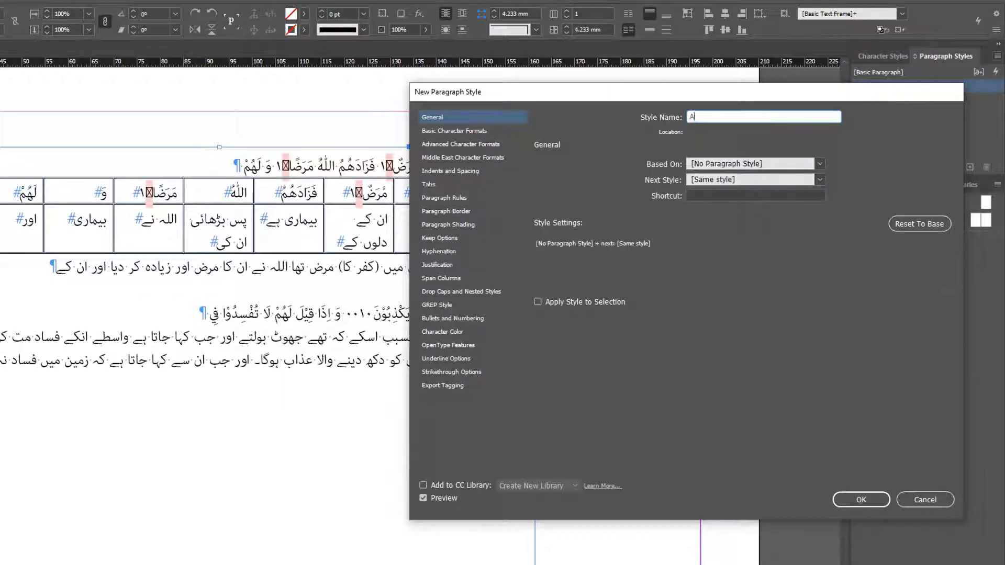
pyautogui.press('BackSpace')
pyautogui.press('BackSpace')
pyautogui.write('icForCell')
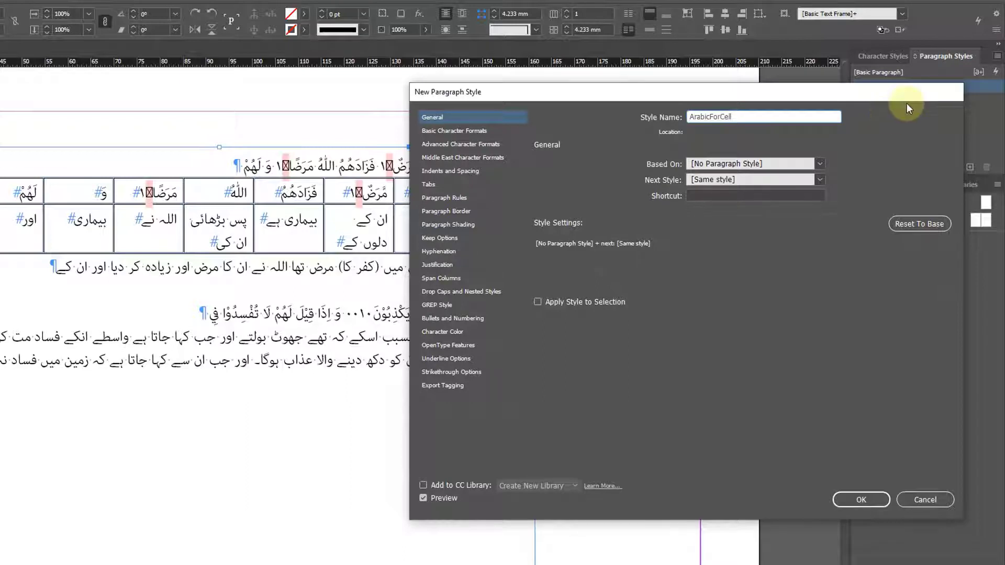
# Set the ArabicForCell style's font to Al Qalam Quran Publisher at 14 pt with 22 pt leading.
pyautogui.click(461, 133)
pyautogui.click(652, 170)
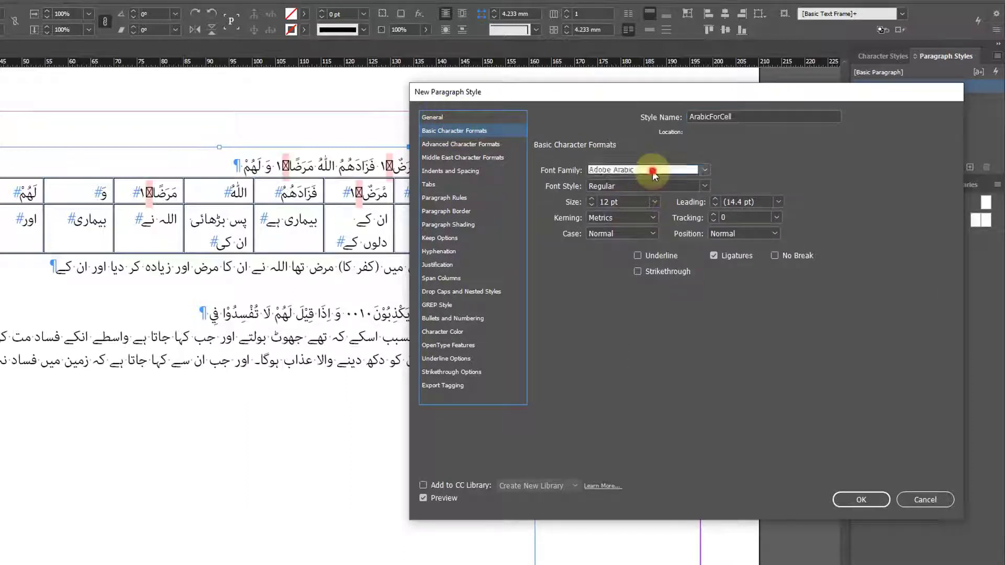
pyautogui.write('Al')
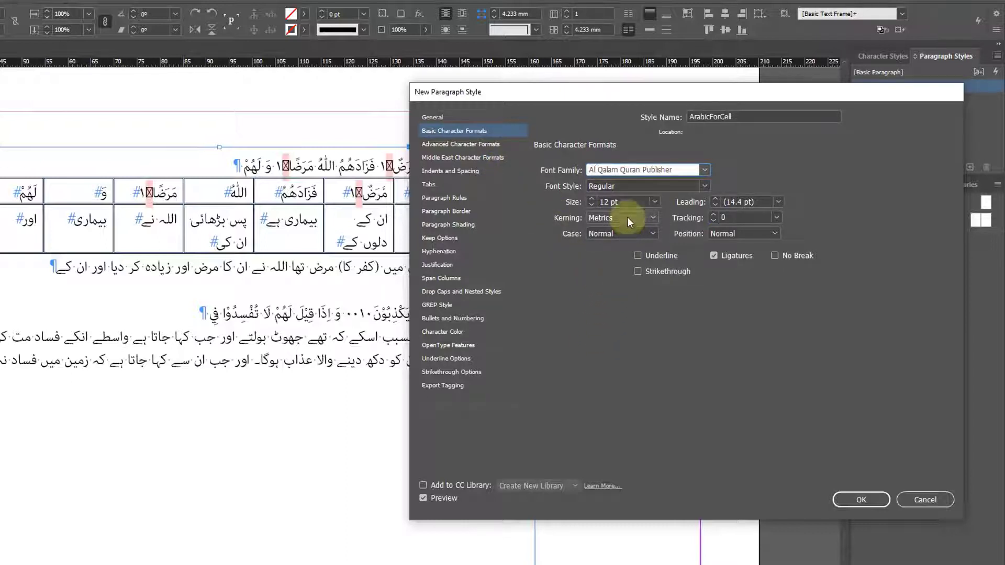
pyautogui.click(621, 201)
pyautogui.write('14')
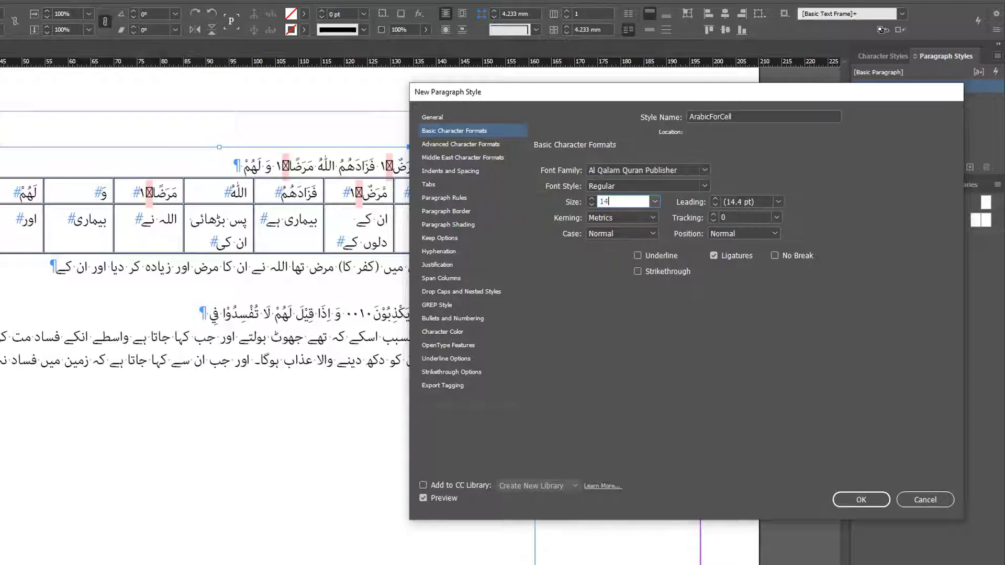
pyautogui.press('Tab')
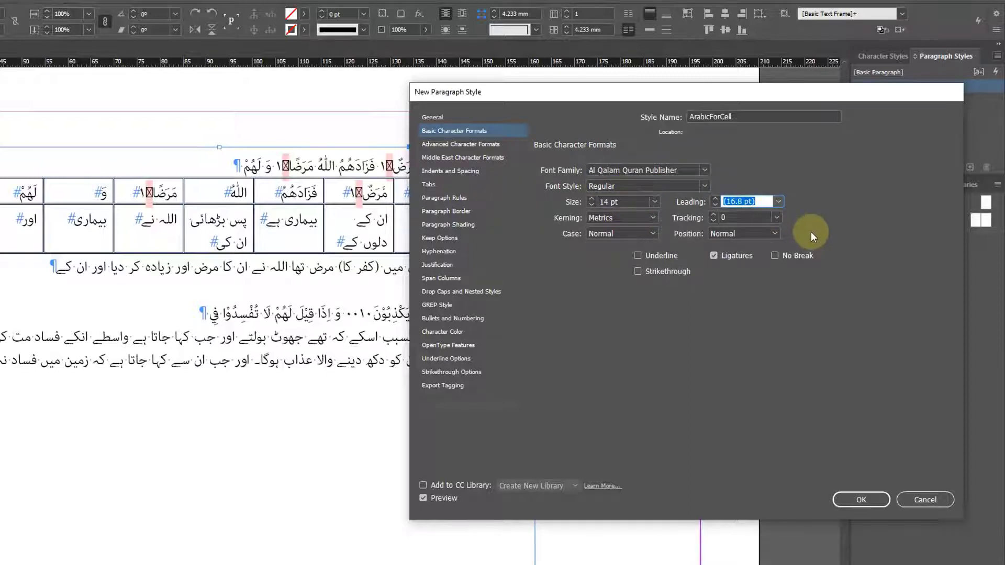
pyautogui.write('22')
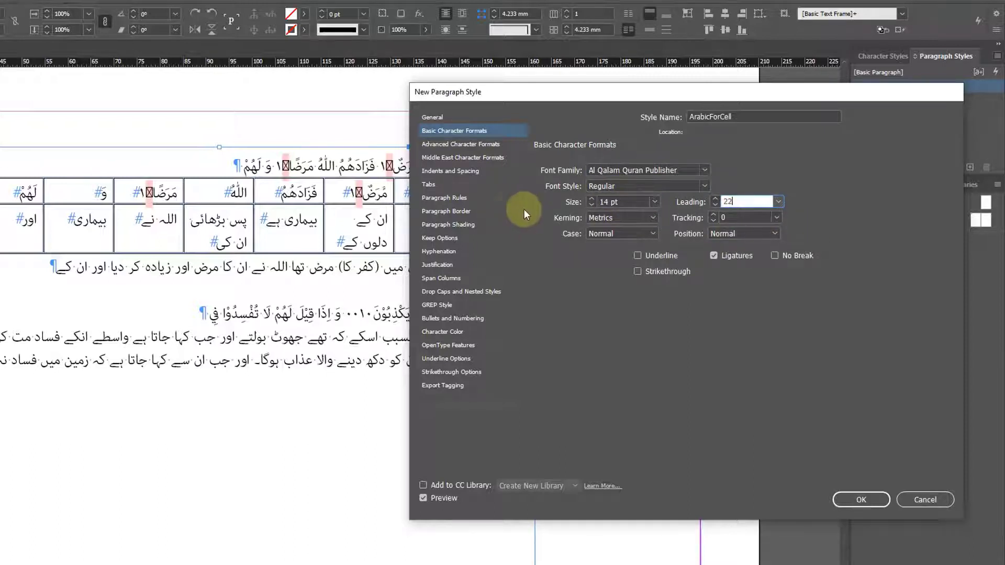
pyautogui.press('Tab')
# Give the ArabicForCell style center alignment, turn off its hyphenation and save it.
pyautogui.click(455, 172)
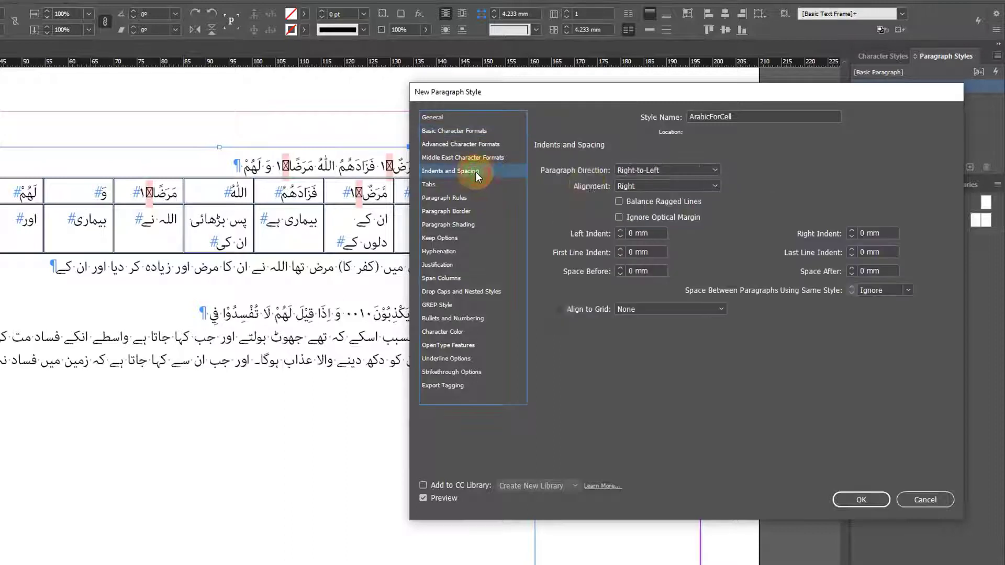
pyautogui.click(649, 186)
pyautogui.click(648, 212)
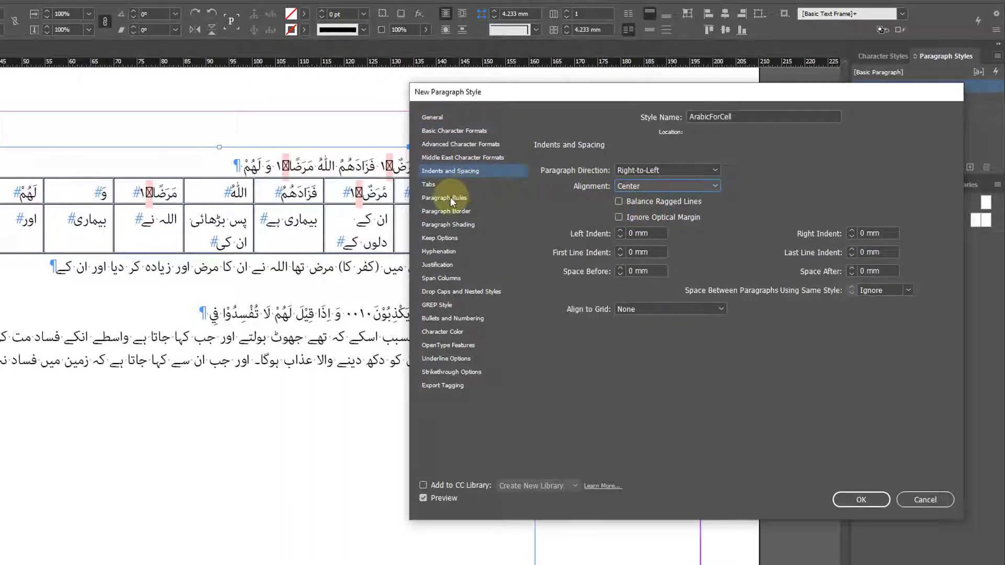
pyautogui.click(445, 253)
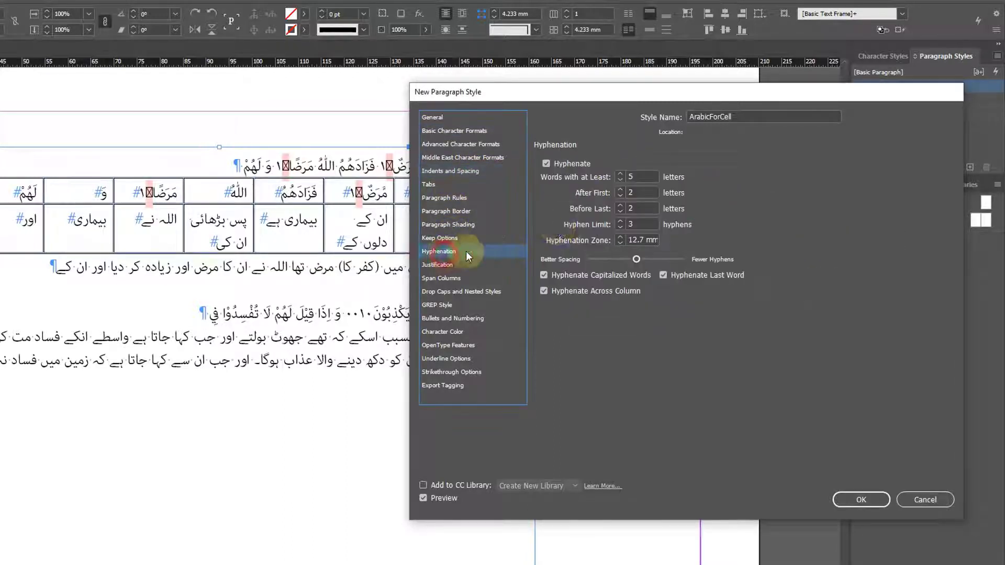
pyautogui.click(547, 165)
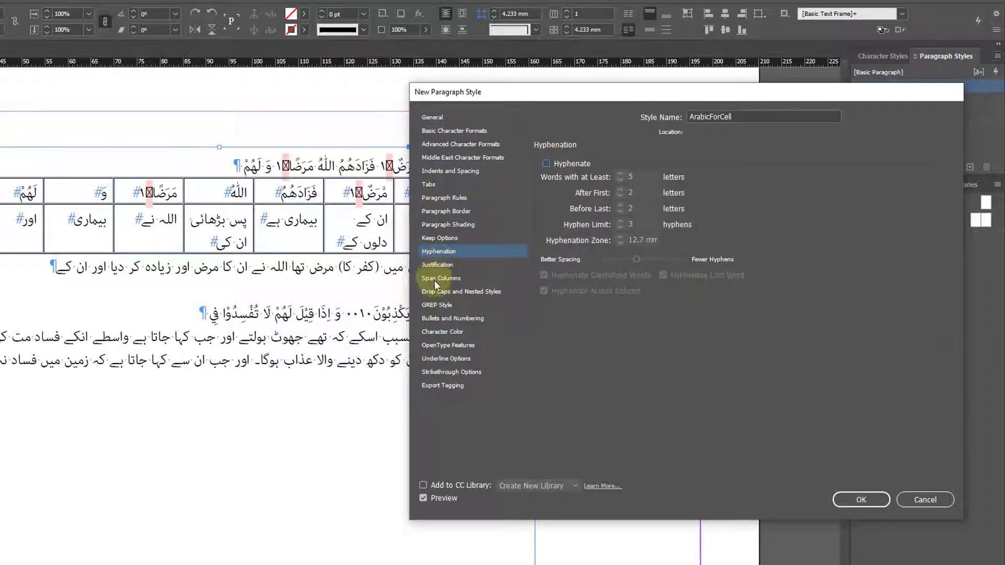
pyautogui.click(870, 499)
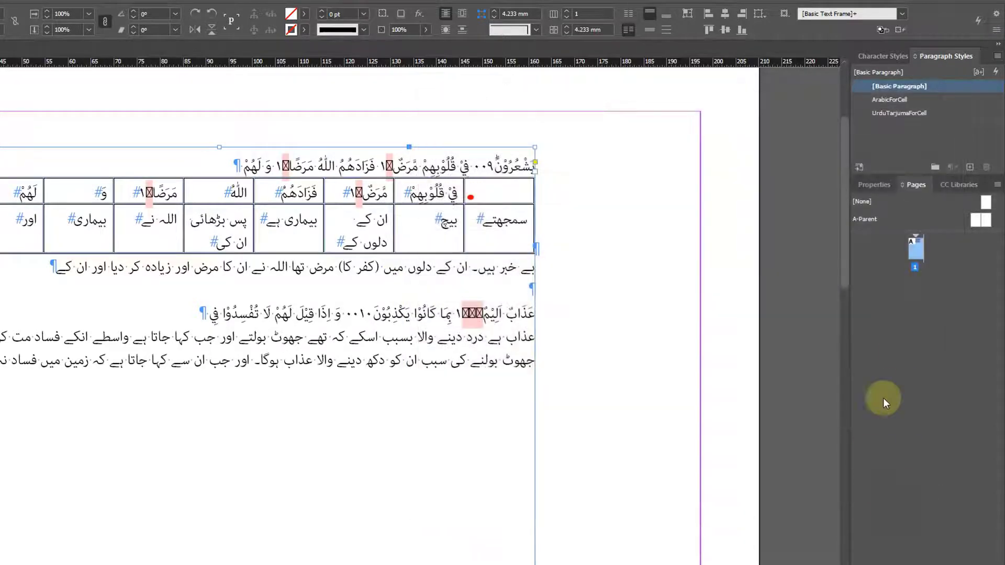
# Edit the existing UrduTarjumaForCell paragraph style to use center alignment and save the change.
pyautogui.rightClick(892, 112)
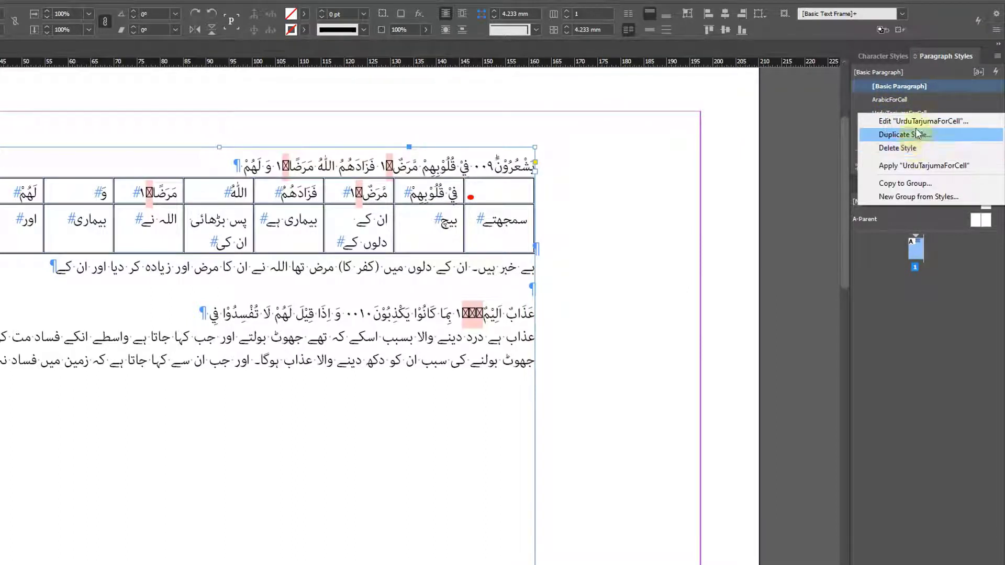
pyautogui.click(915, 120)
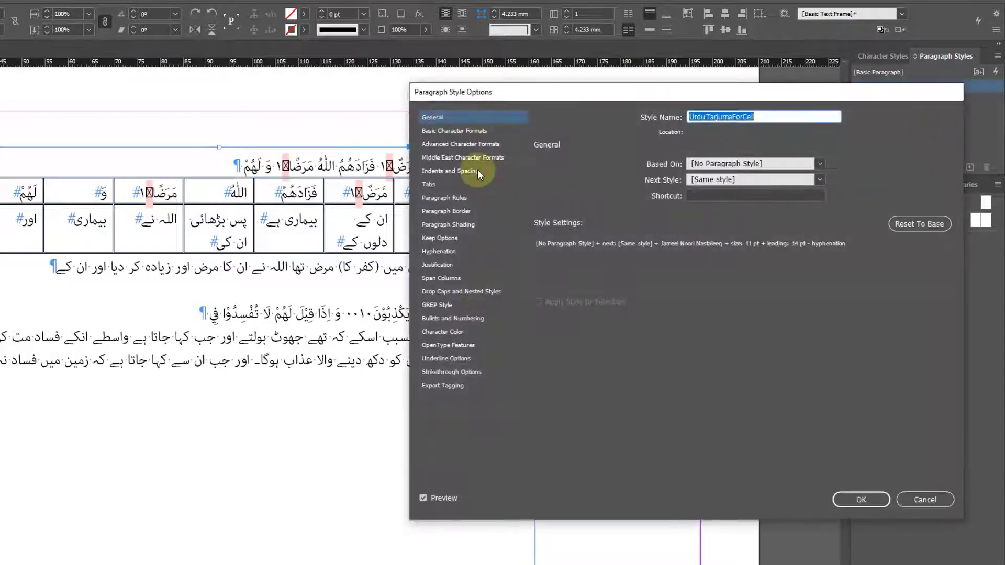
pyautogui.click(477, 171)
pyautogui.click(651, 187)
pyautogui.click(654, 210)
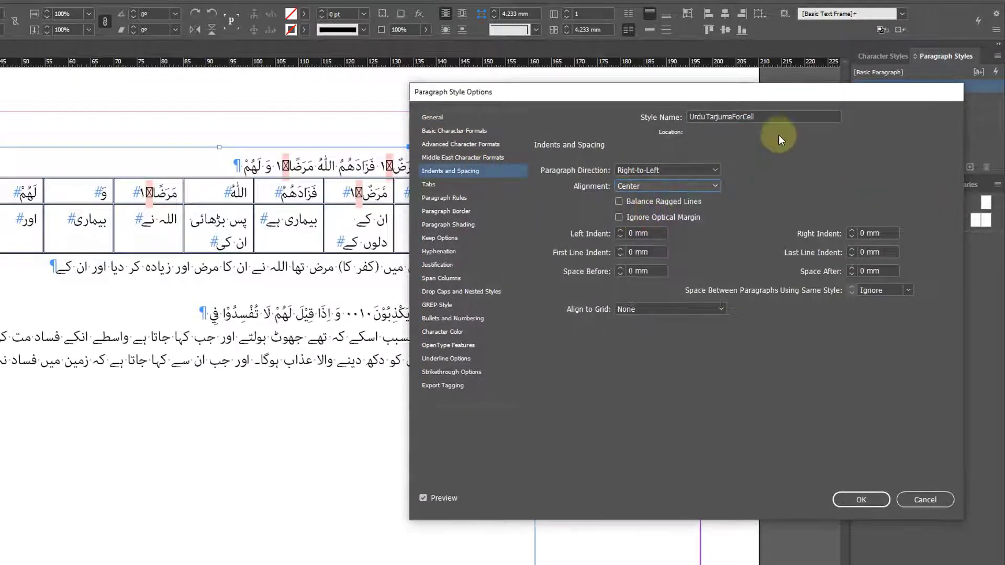
pyautogui.moveTo(711, 102); pyautogui.dragTo(448, 93)
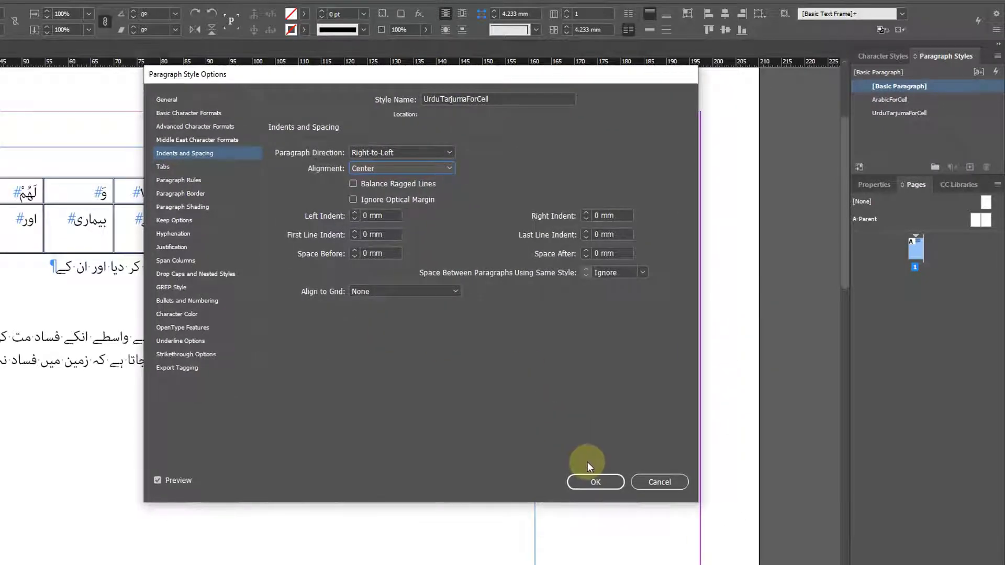
pyautogui.click(606, 483)
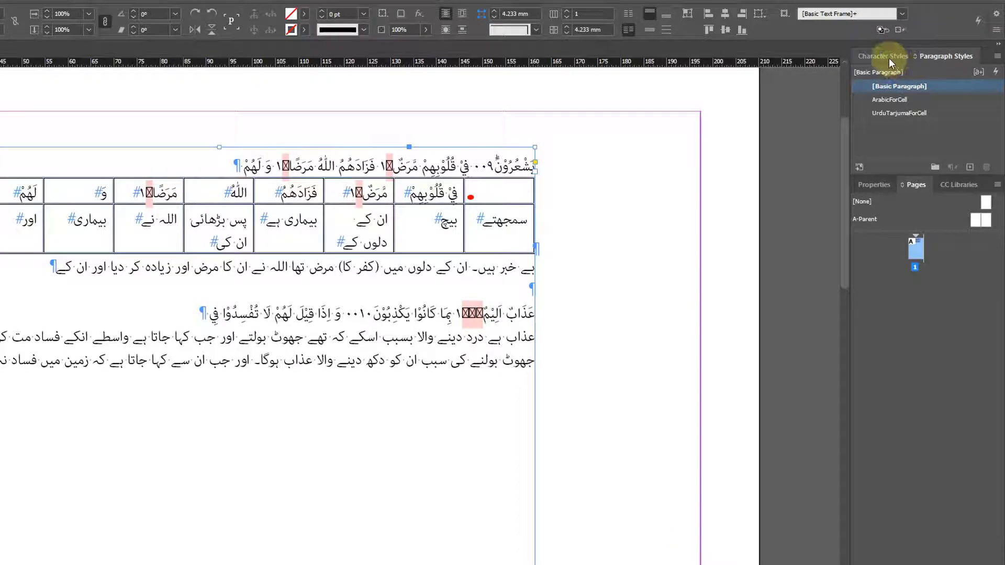
# Show the document's cell styles and place them beside the paragraph styles, clear of the table.
pyautogui.click(118, 27)
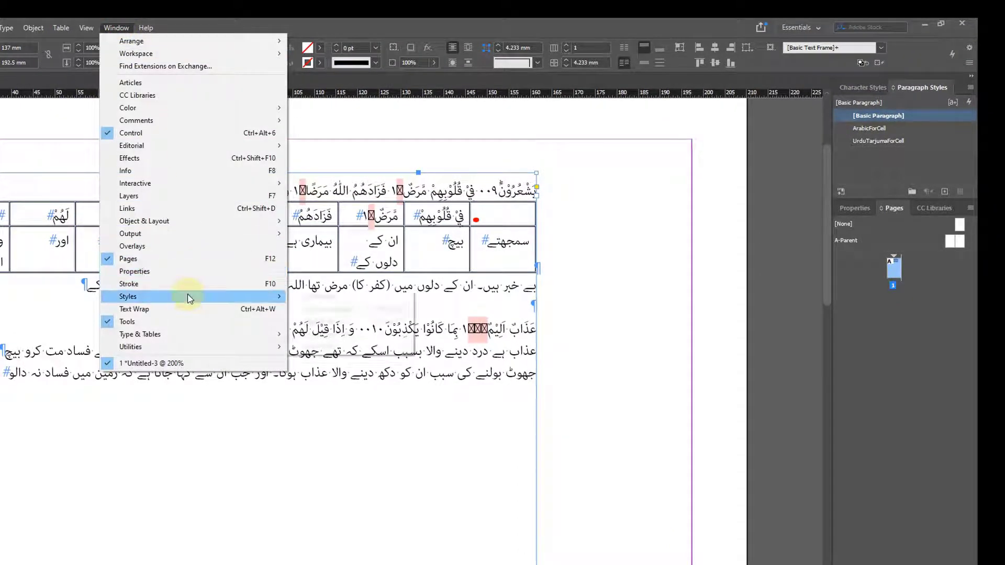
pyautogui.moveTo(194, 297)
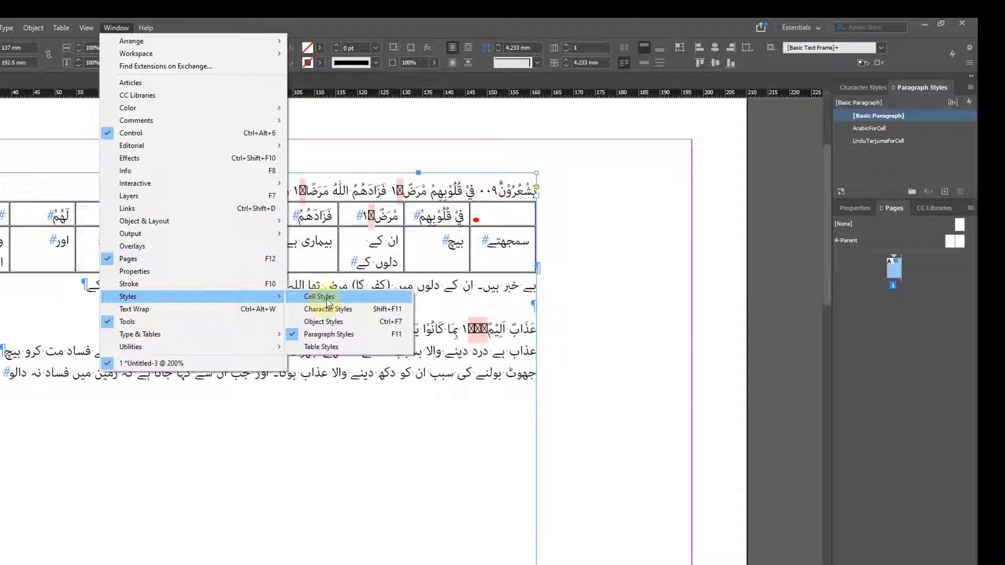
pyautogui.click(327, 299)
pyautogui.moveTo(321, 226); pyautogui.dragTo(765, 108)
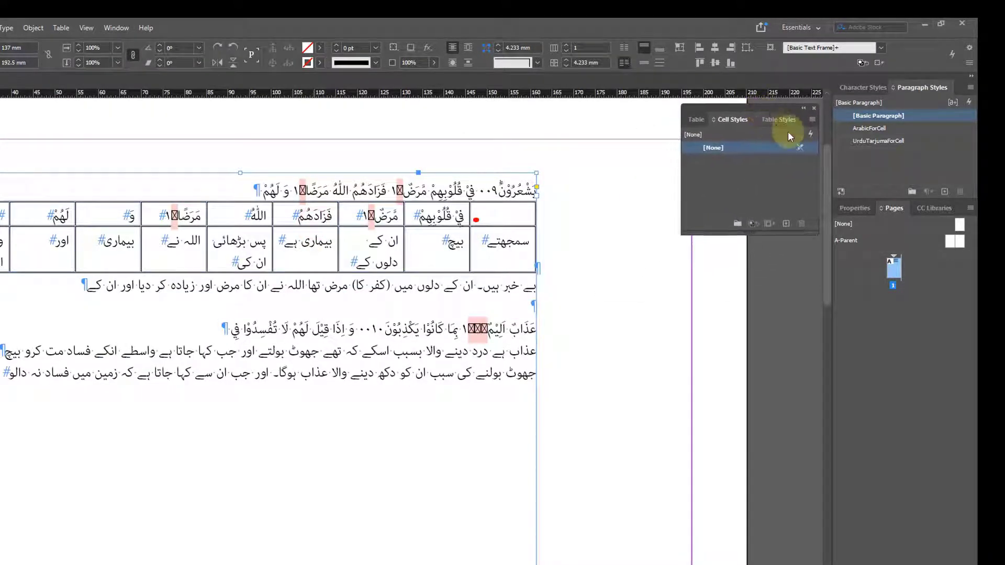
# Start a new cell style named CellForArabic and assign it the ArabicForCell paragraph style.
pyautogui.click(810, 120)
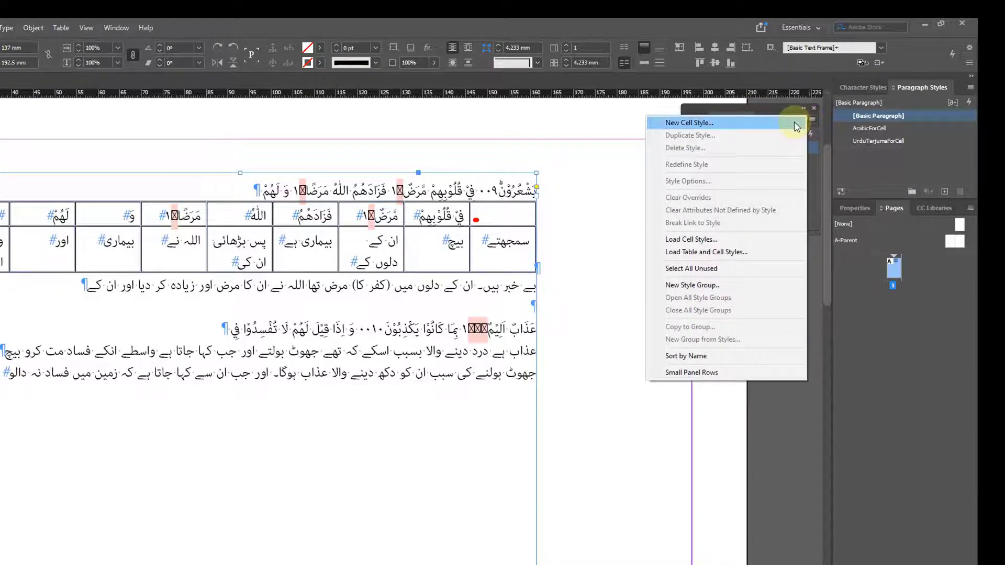
pyautogui.click(795, 124)
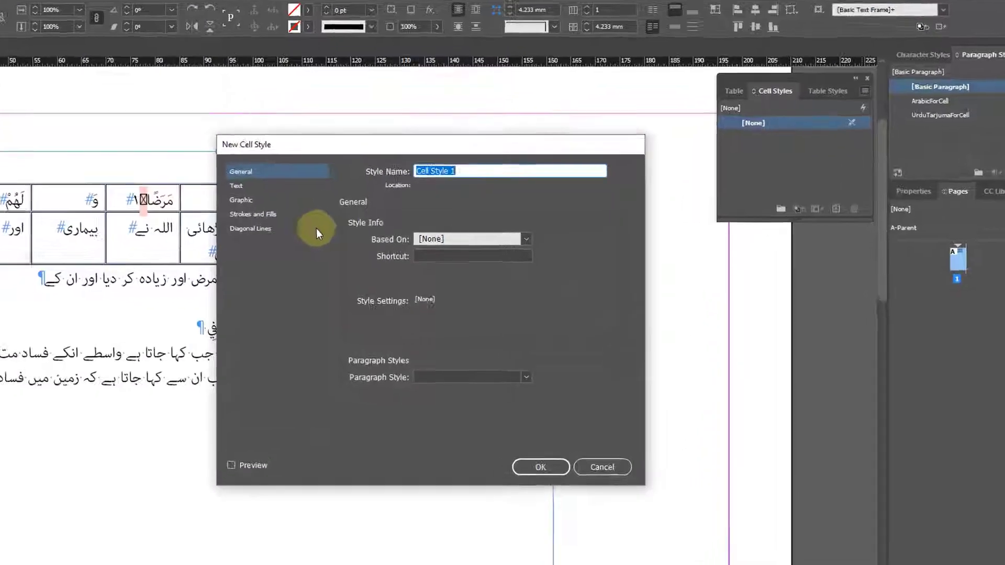
pyautogui.write('Cell')
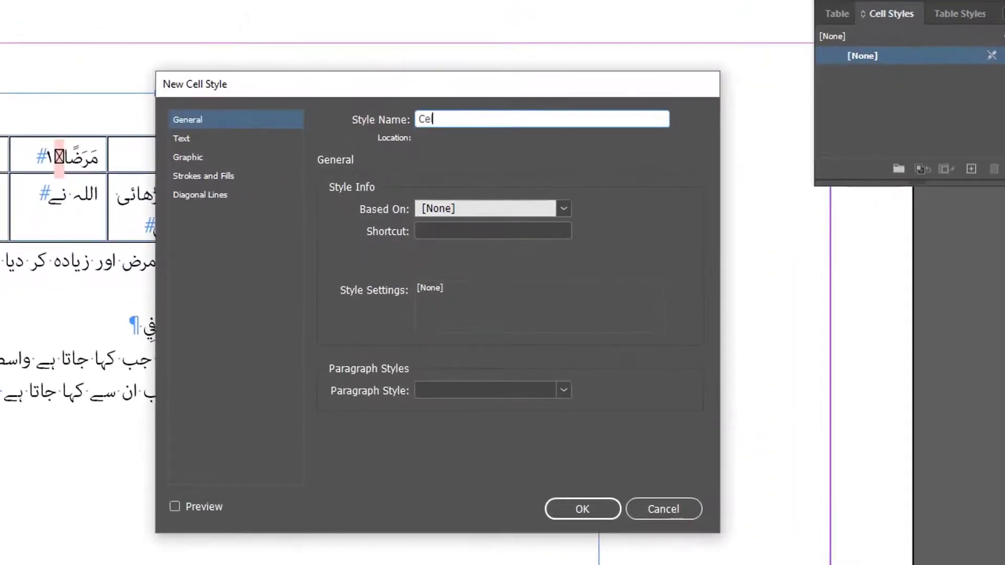
pyautogui.write('For')
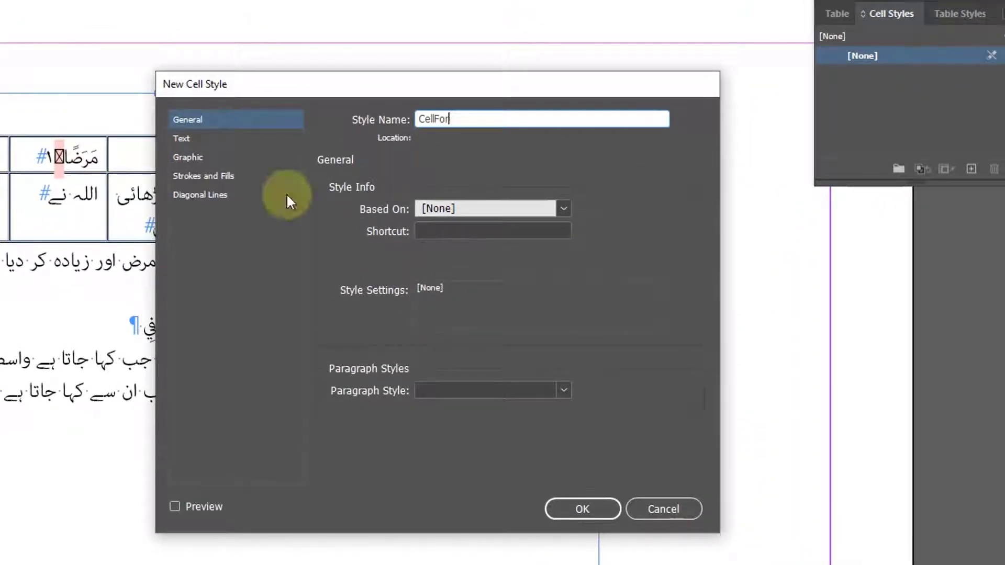
pyautogui.write('Arabic')
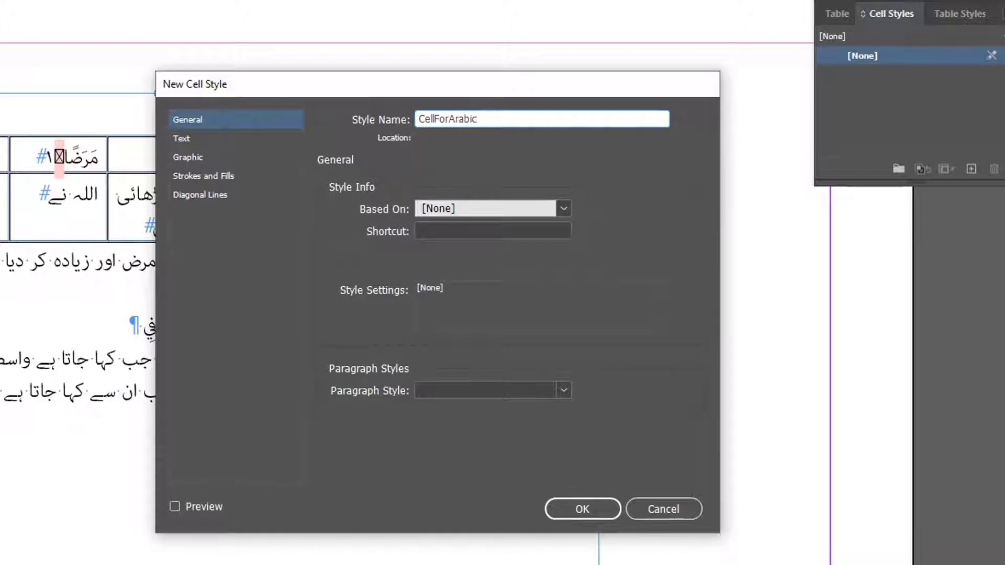
pyautogui.click(468, 389)
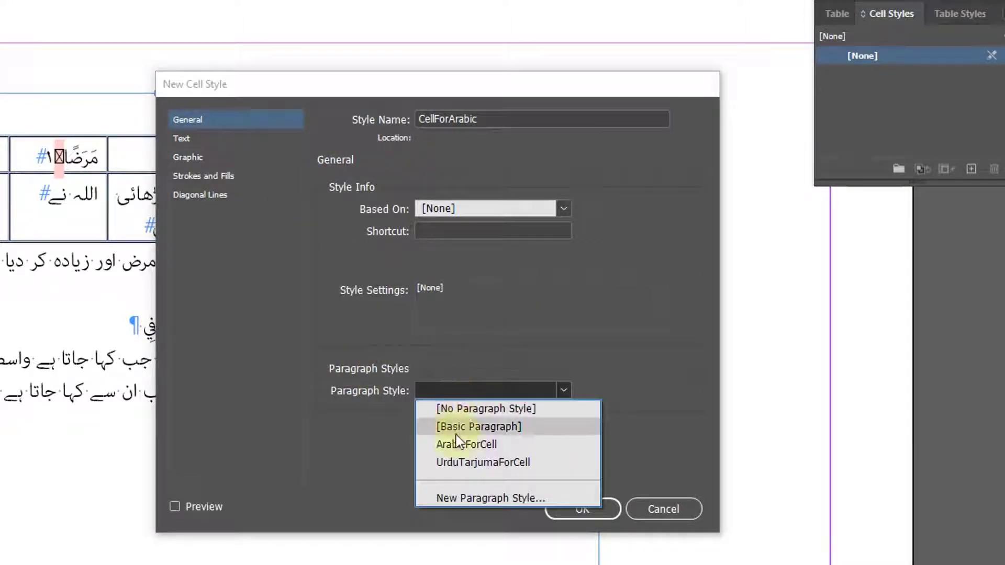
pyautogui.click(486, 444)
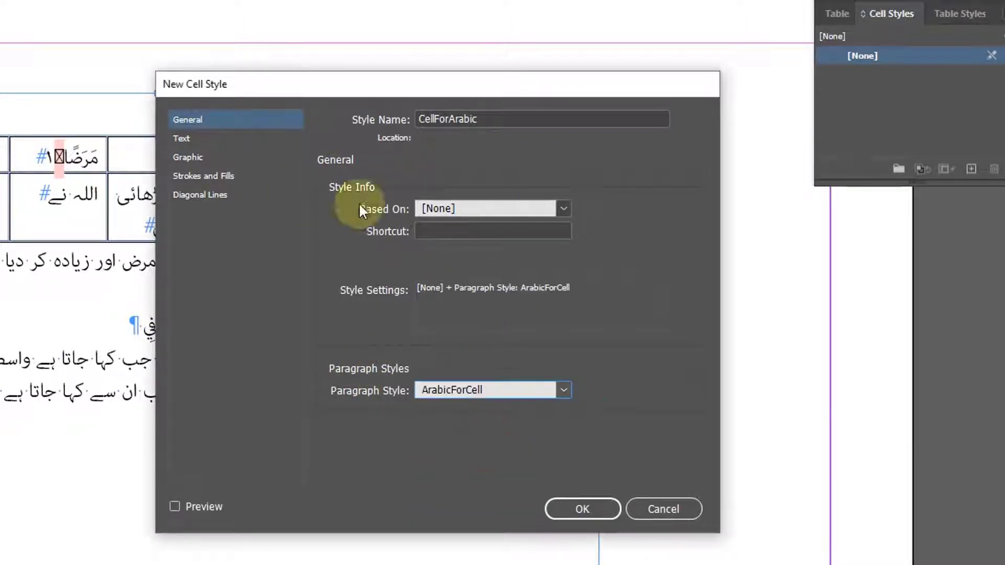
# Set all cell insets of CellForArabic to 0 mm and its vertical justification to Align Center.
pyautogui.click(206, 137)
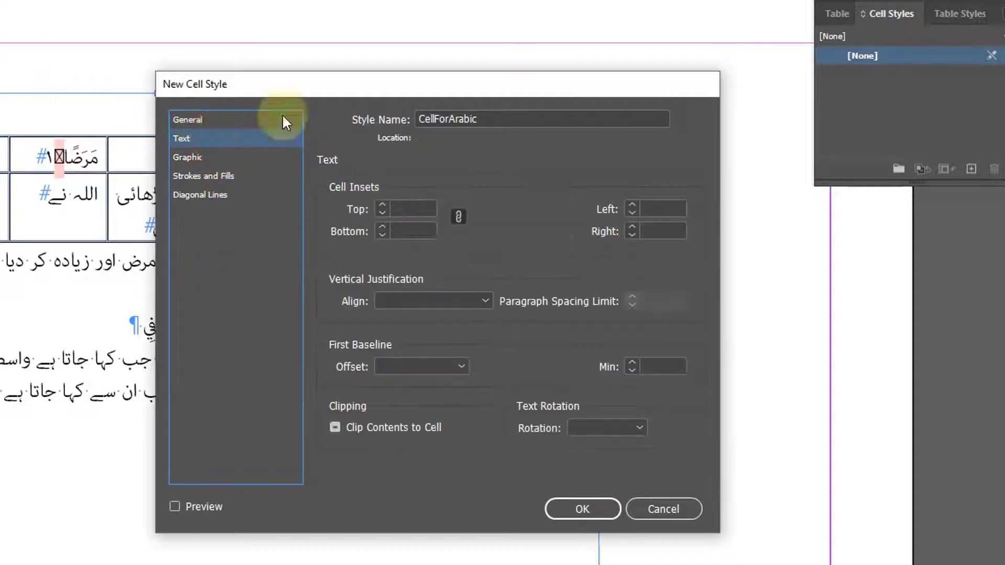
pyautogui.click(414, 210)
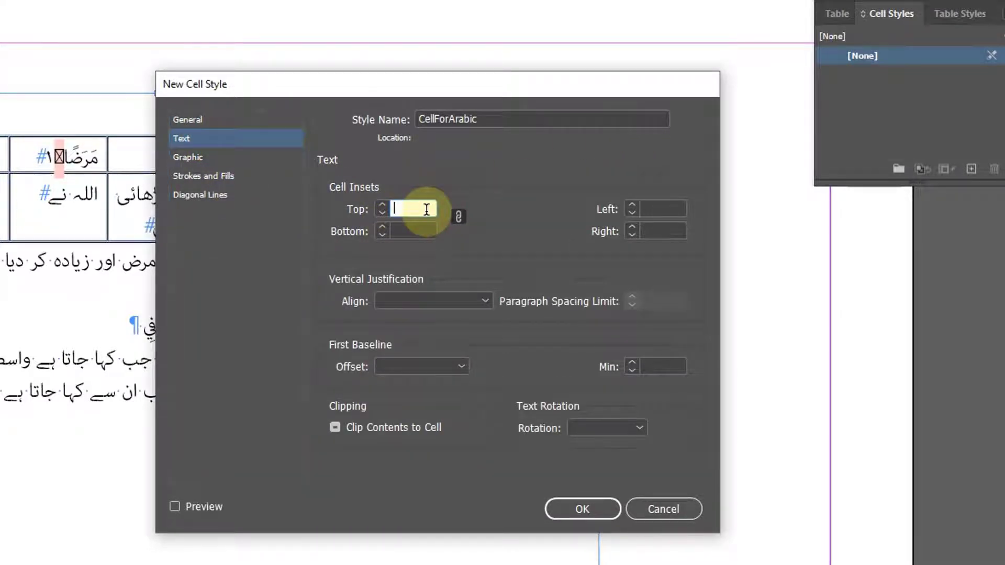
pyautogui.write('0')
pyautogui.press('Tab')
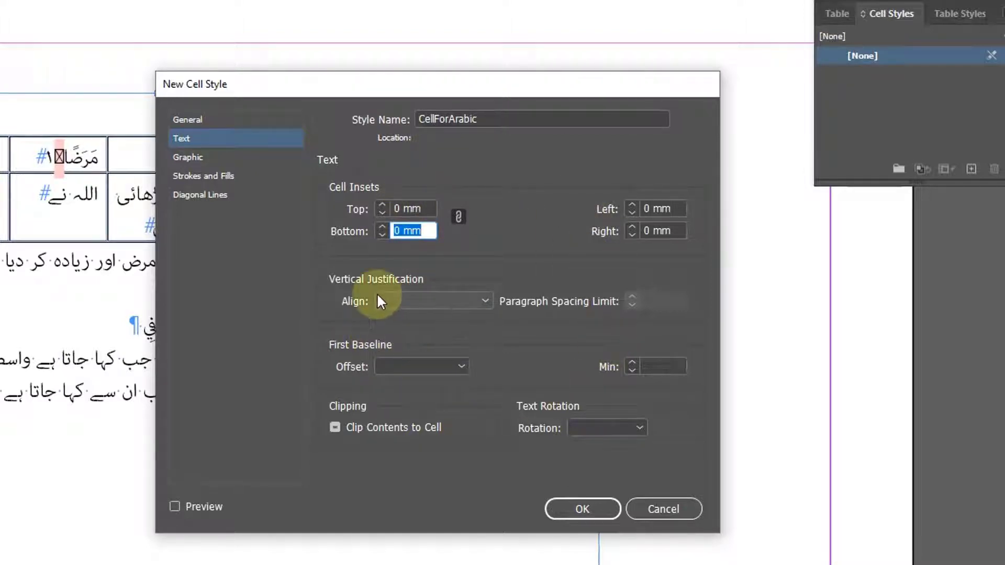
pyautogui.click(478, 302)
pyautogui.click(452, 338)
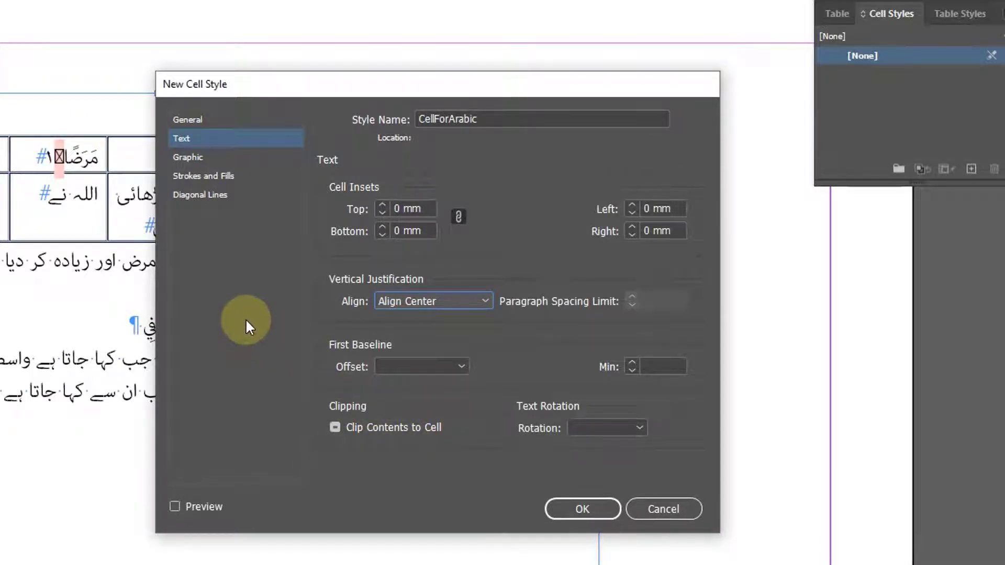
# Give CellForArabic a 0.75 pt cell stroke and save the new cell style.
pyautogui.click(229, 269)
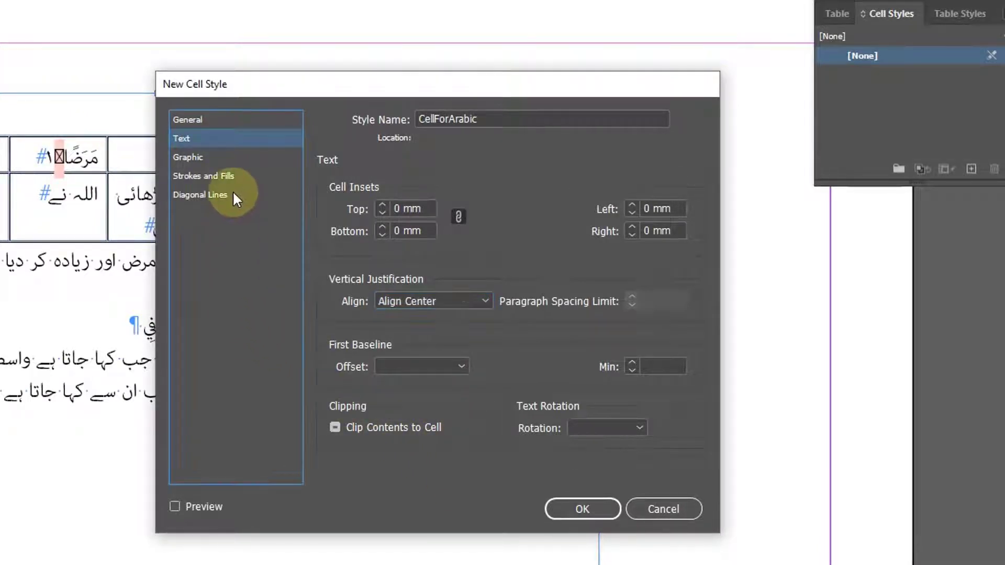
pyautogui.click(198, 176)
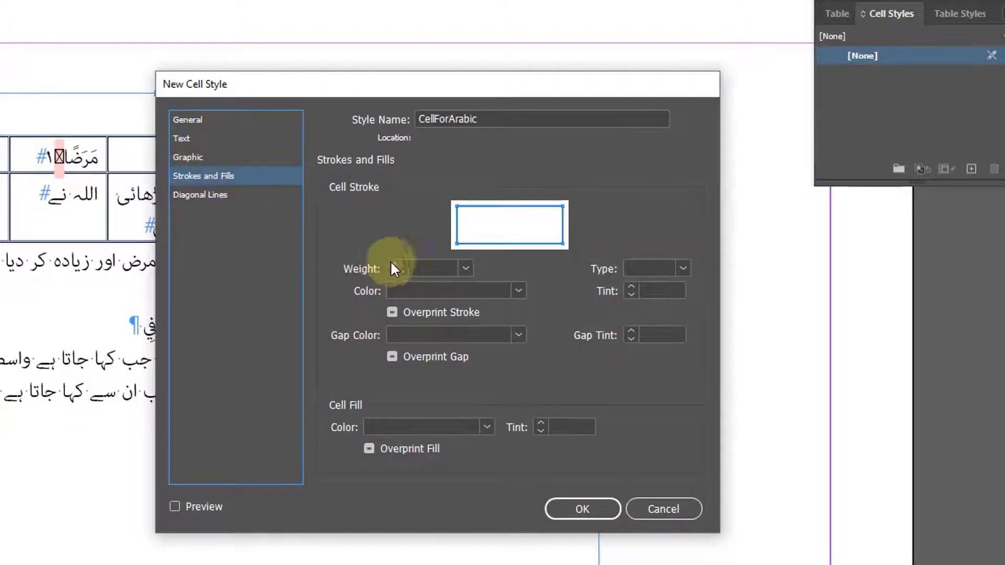
pyautogui.click(466, 268)
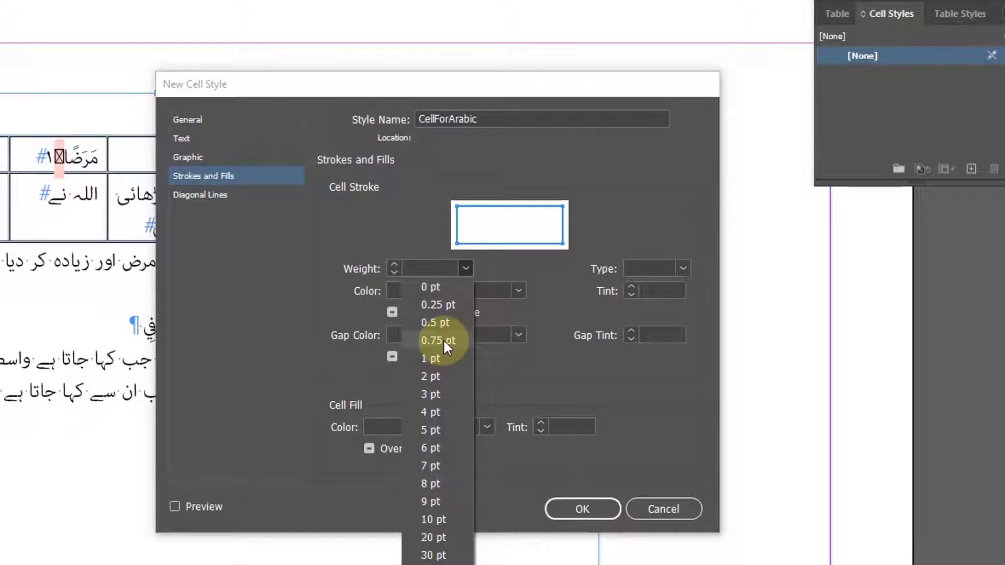
pyautogui.click(443, 338)
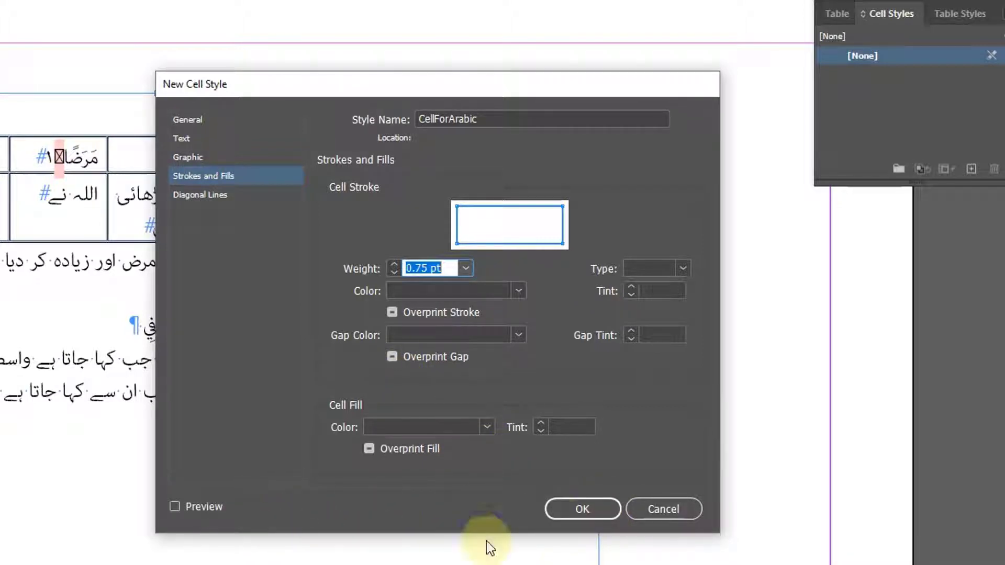
pyautogui.click(569, 509)
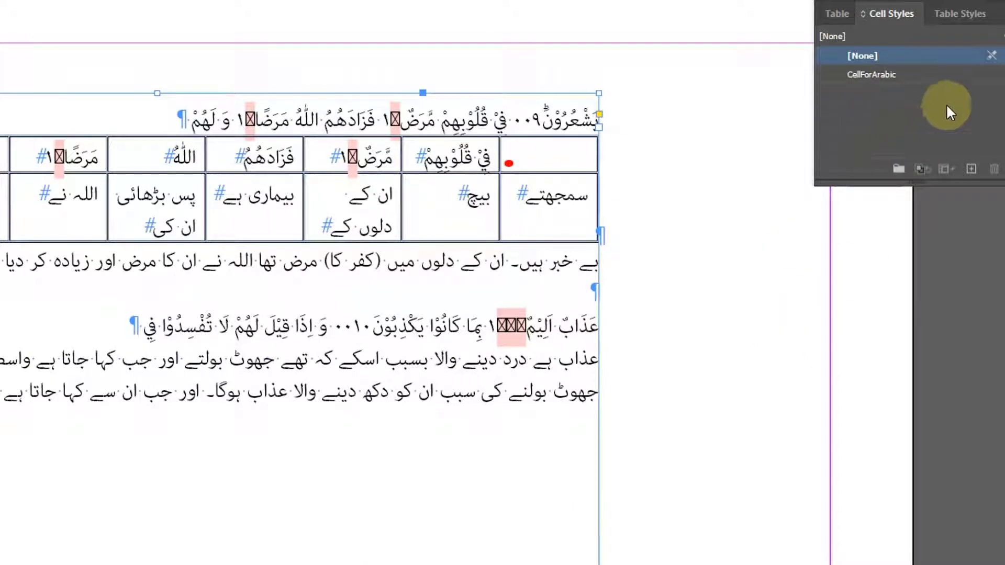
# Start a new cell style named CellForUrdu and assign it the UrduTarjumaForCell paragraph style.
pyautogui.click(997, 16)
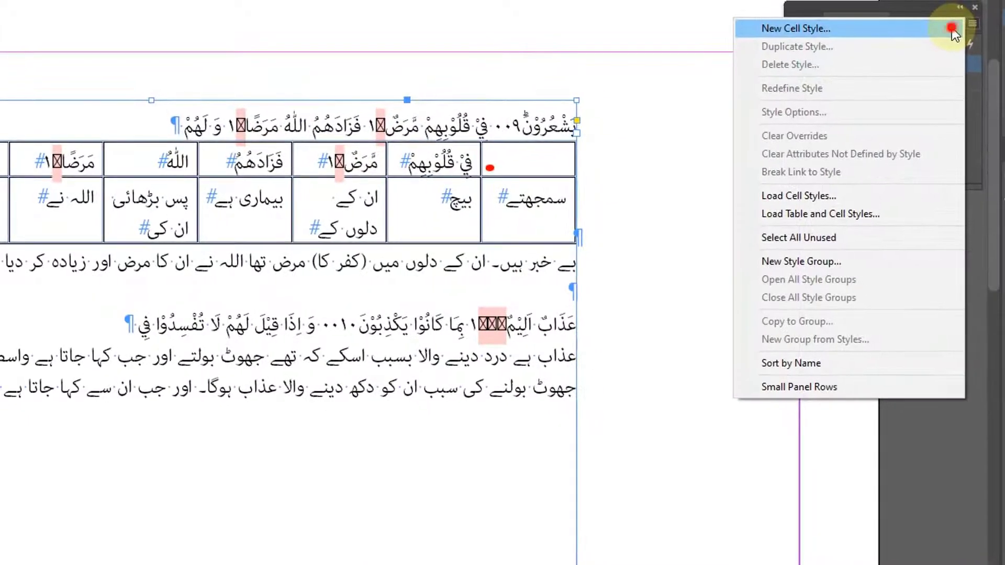
pyautogui.click(961, 25)
pyautogui.write('Cel')
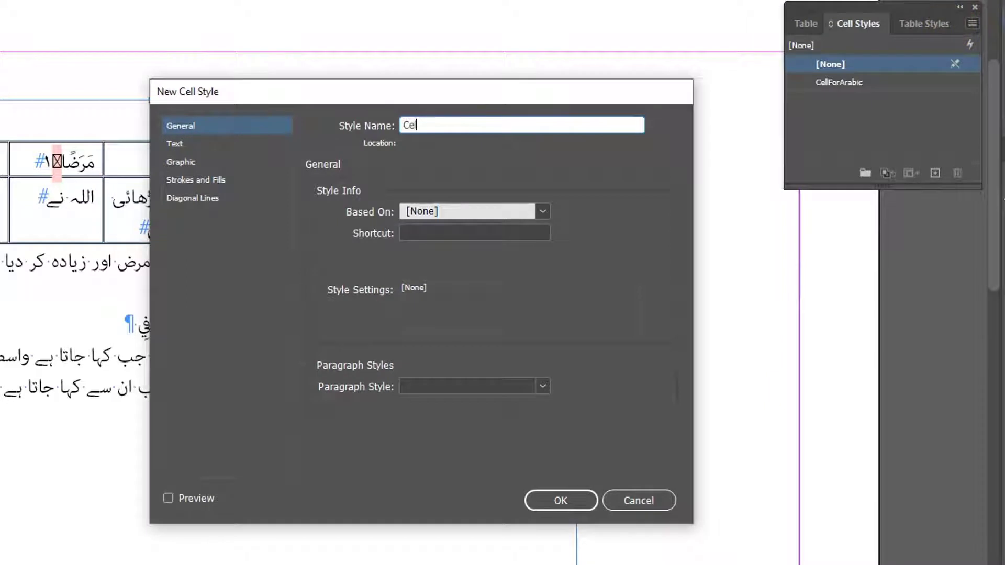
pyautogui.write('lForUrdu')
pyautogui.click(524, 387)
pyautogui.click(464, 455)
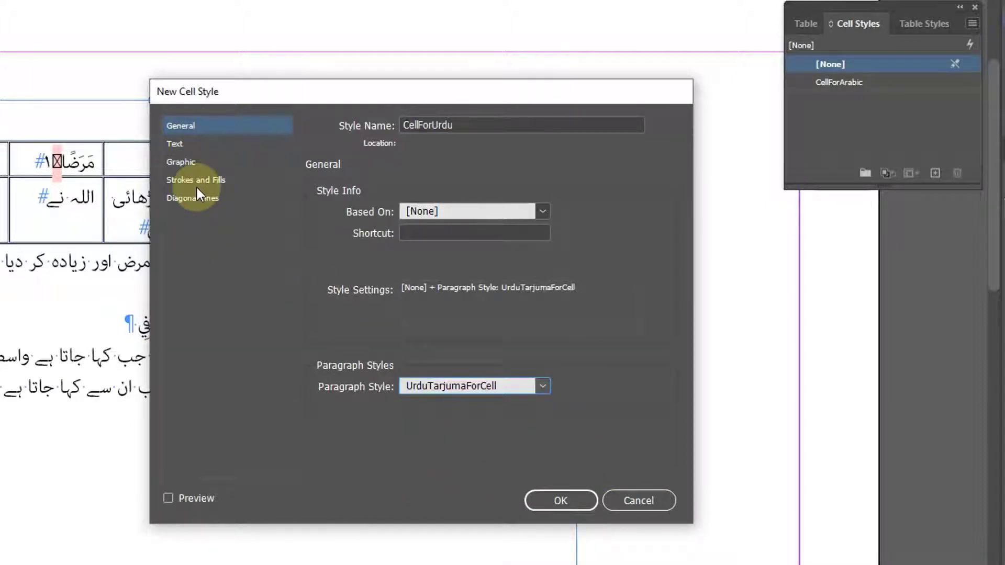
# Set all cell insets of the CellForUrdu style to 0 mm.
pyautogui.click(178, 145)
pyautogui.click(389, 213)
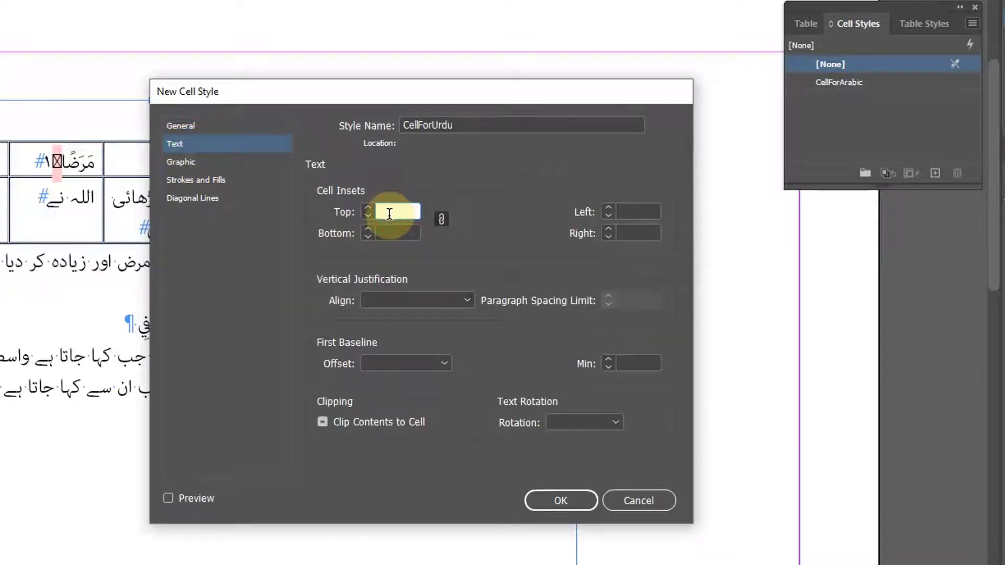
pyautogui.write('0')
pyautogui.press('Tab')
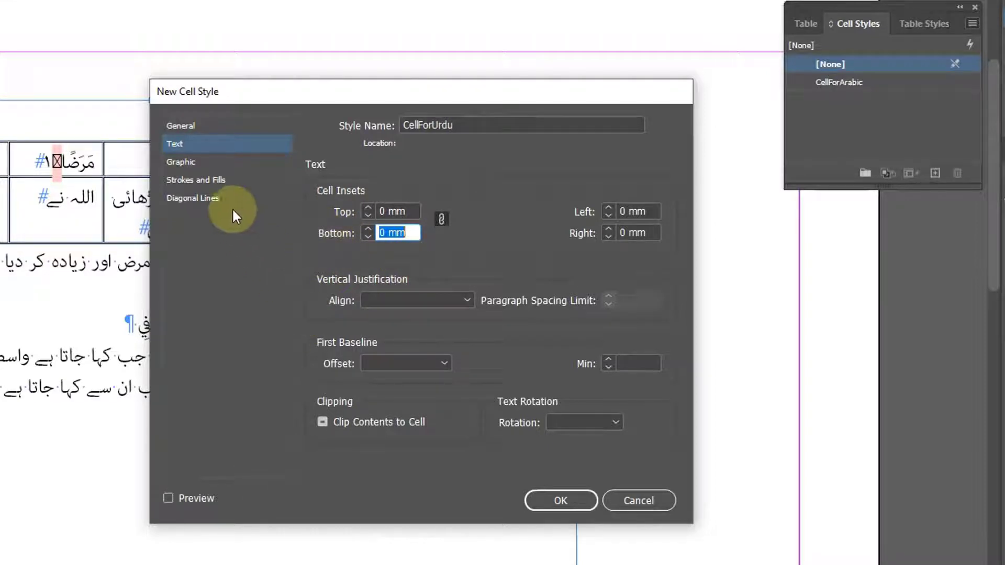
# Give CellForUrdu a 0.75 pt cell stroke, review its general settings and save the style.
pyautogui.click(215, 180)
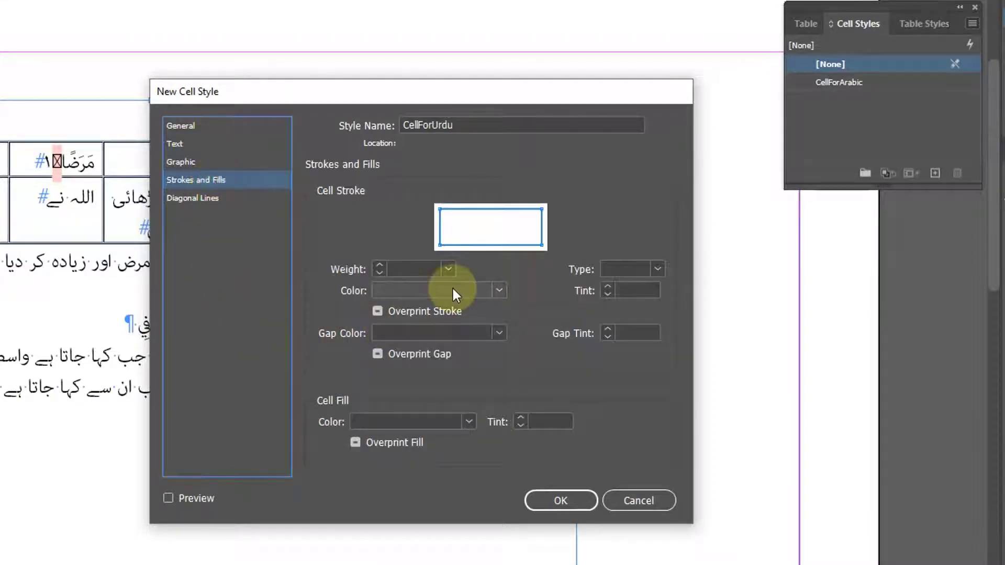
pyautogui.click(419, 268)
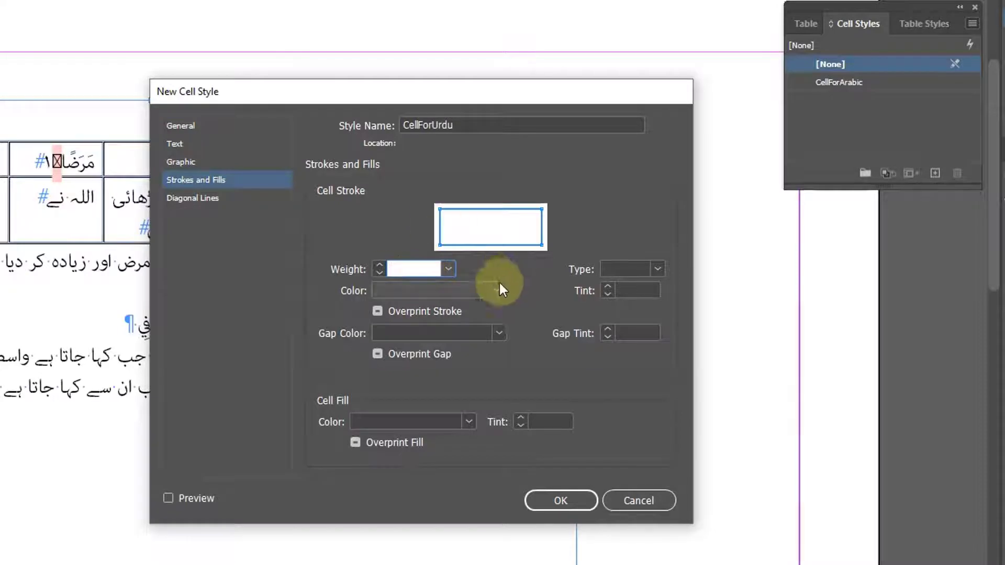
pyautogui.click(448, 268)
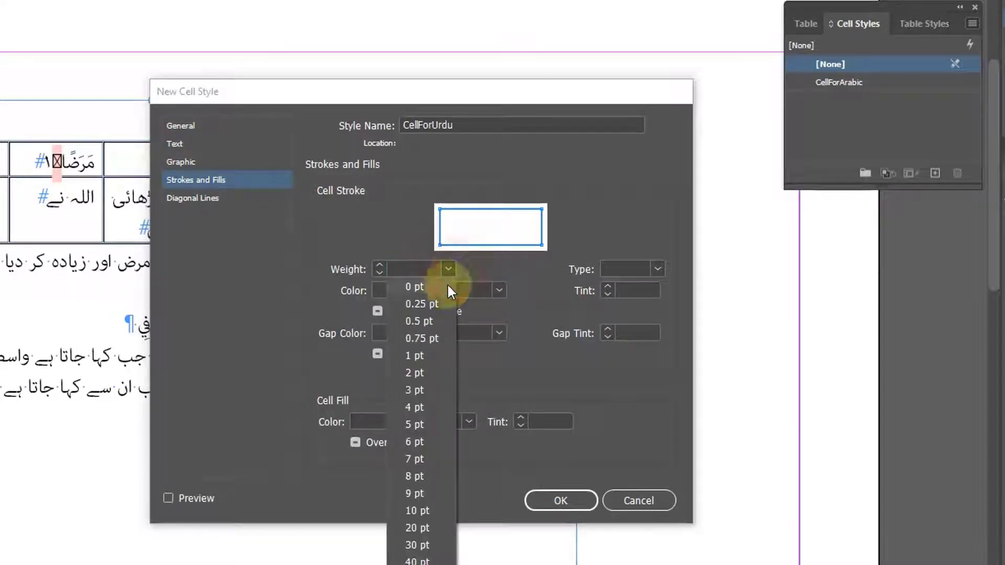
pyautogui.click(434, 338)
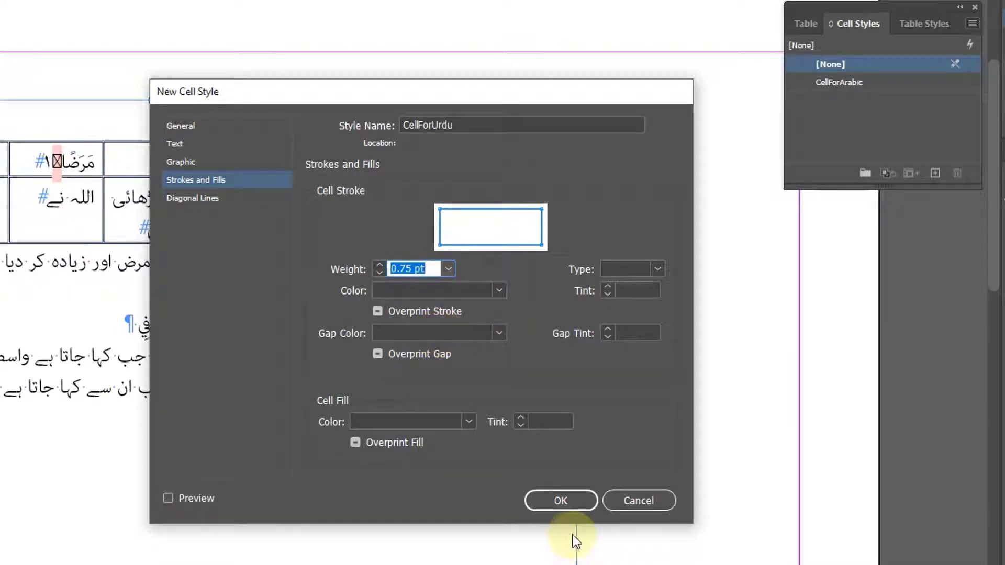
pyautogui.click(209, 127)
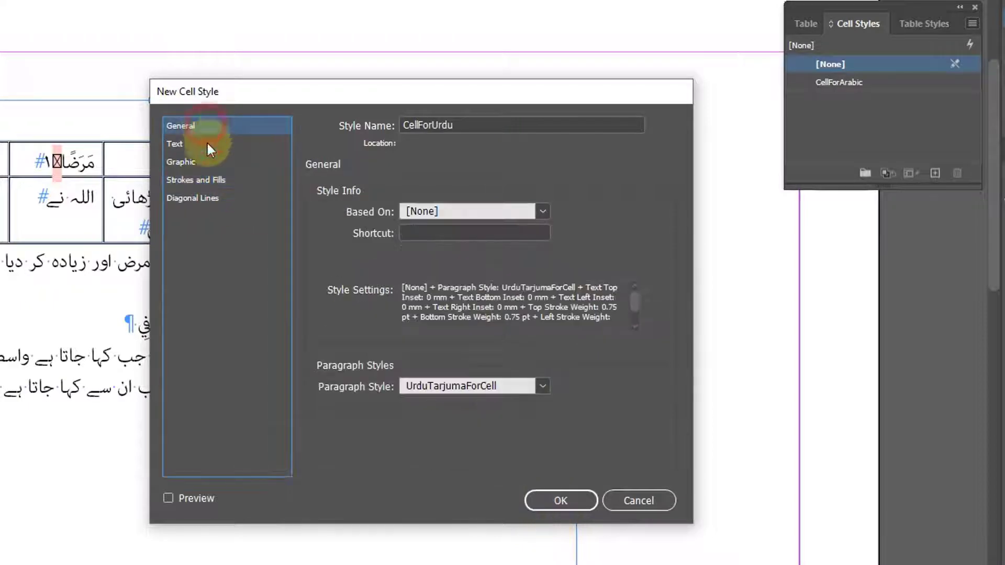
pyautogui.click(559, 500)
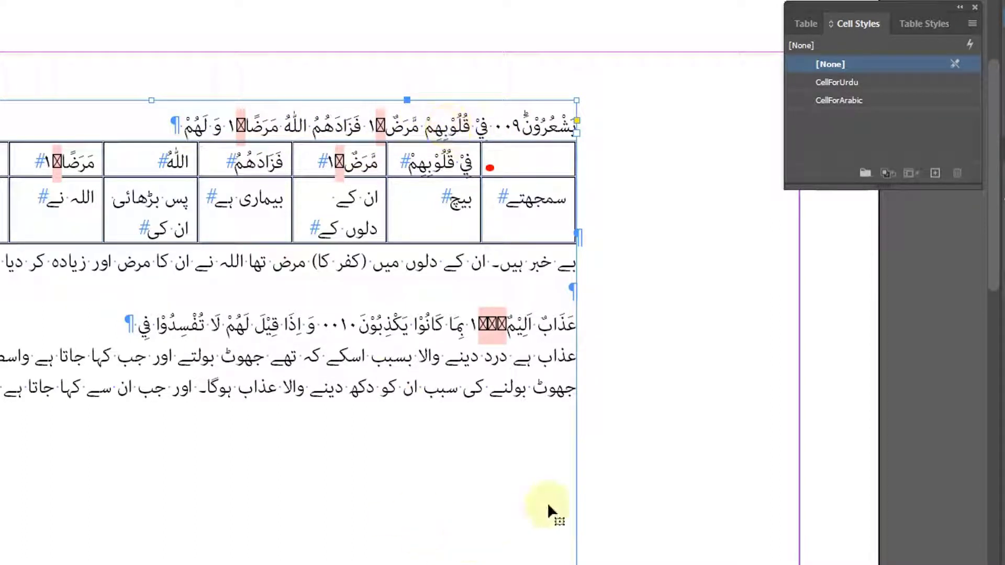
# Set the text frame's width to 114 mm and move it to about X 51.5 mm, Y 17.3 mm.
pyautogui.moveTo(228, 345); pyautogui.dragTo(340, 367)
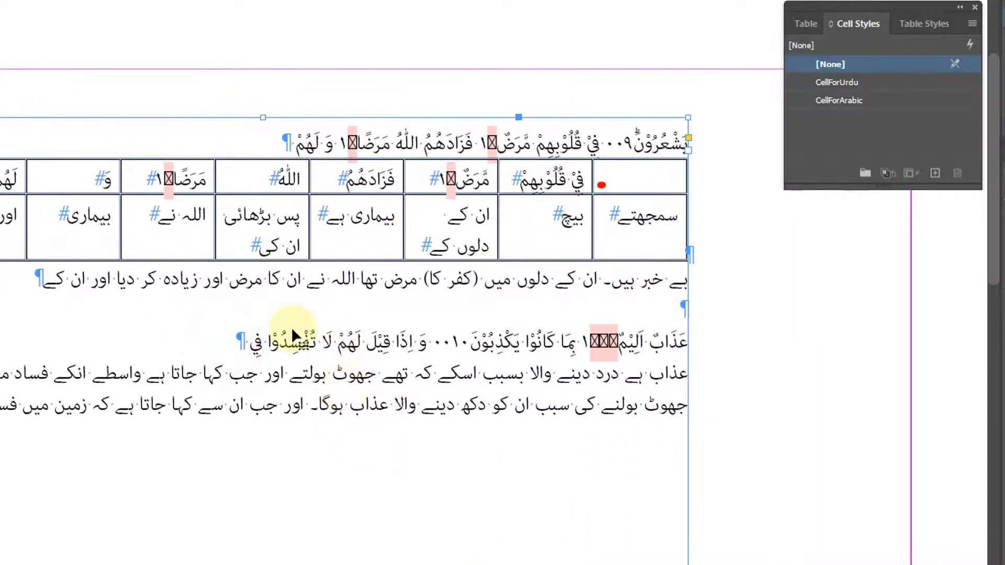
pyautogui.click(294, 326)
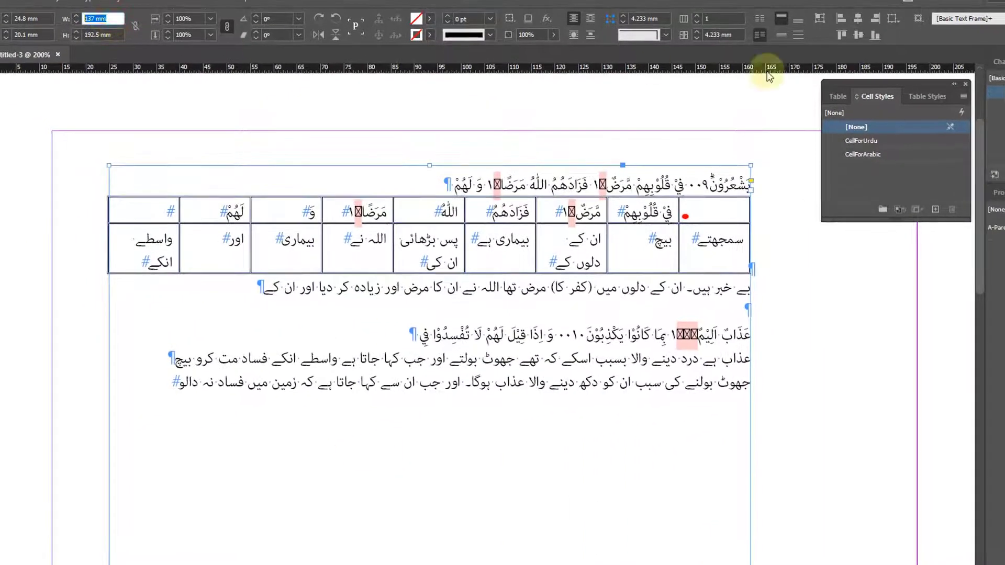
pyautogui.write('114')
pyautogui.press('Return')
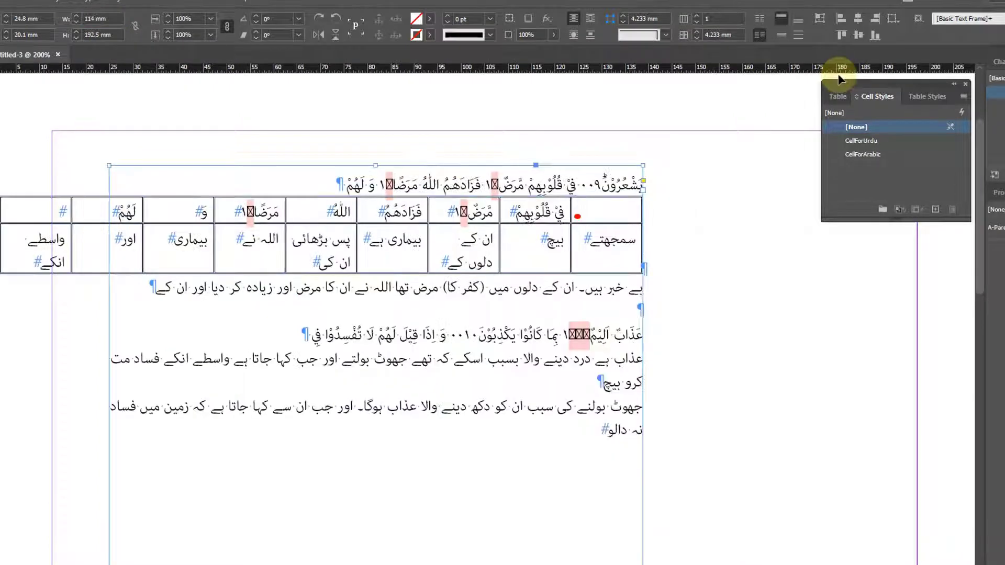
pyautogui.moveTo(540, 340); pyautogui.dragTo(663, 334)
pyautogui.moveTo(648, 300); pyautogui.dragTo(648, 299)
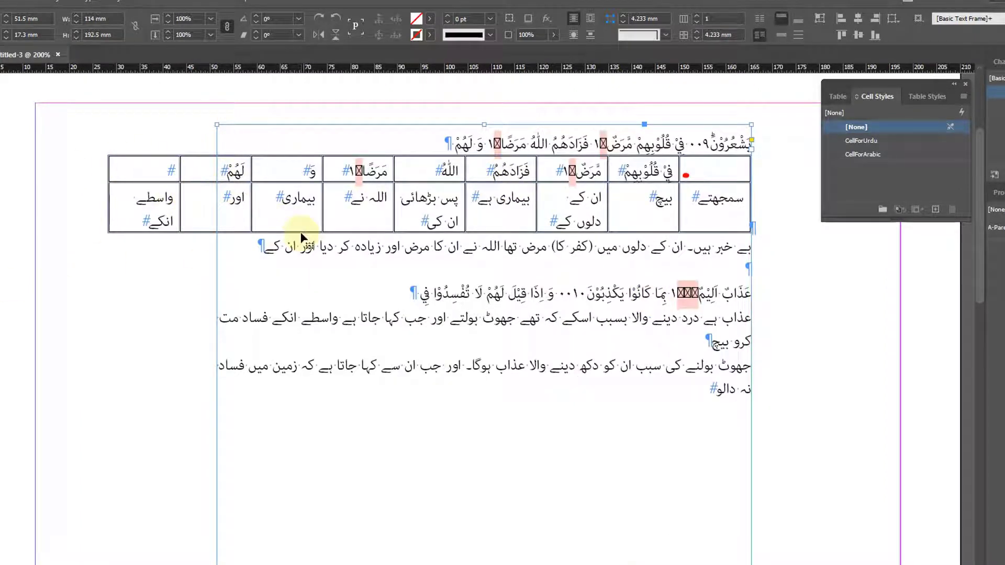
# Examine the Arabic verse line, the Urdu translation line and the word-by-word table by selecting each with the Type tool.
pyautogui.press('t')
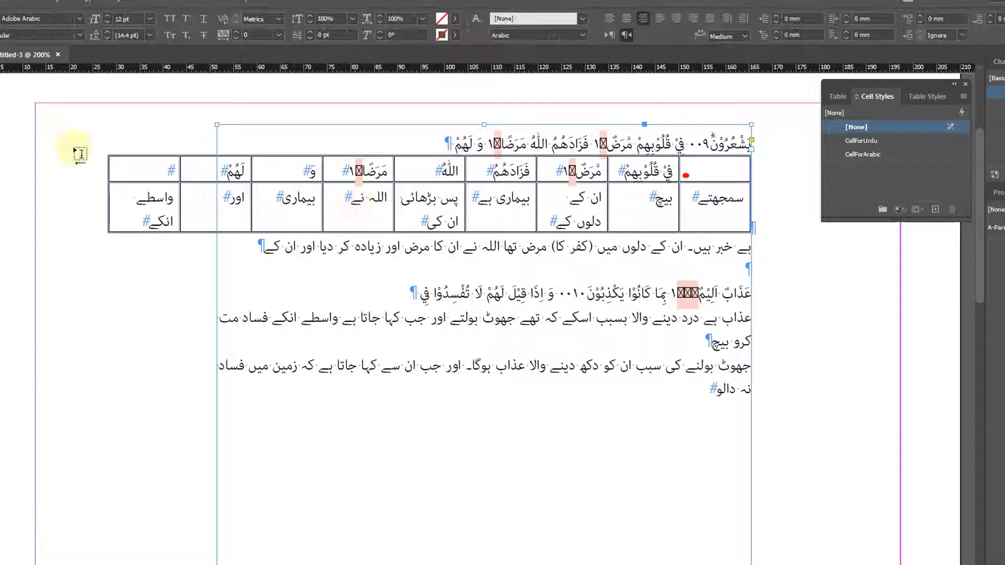
pyautogui.moveTo(614, 141); pyautogui.dragTo(717, 145)
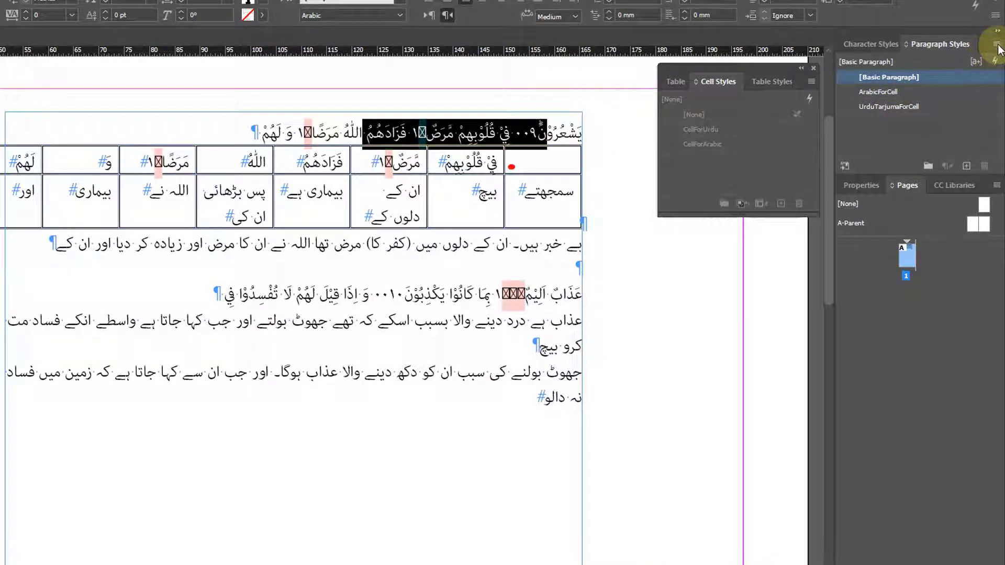
pyautogui.click(353, 117)
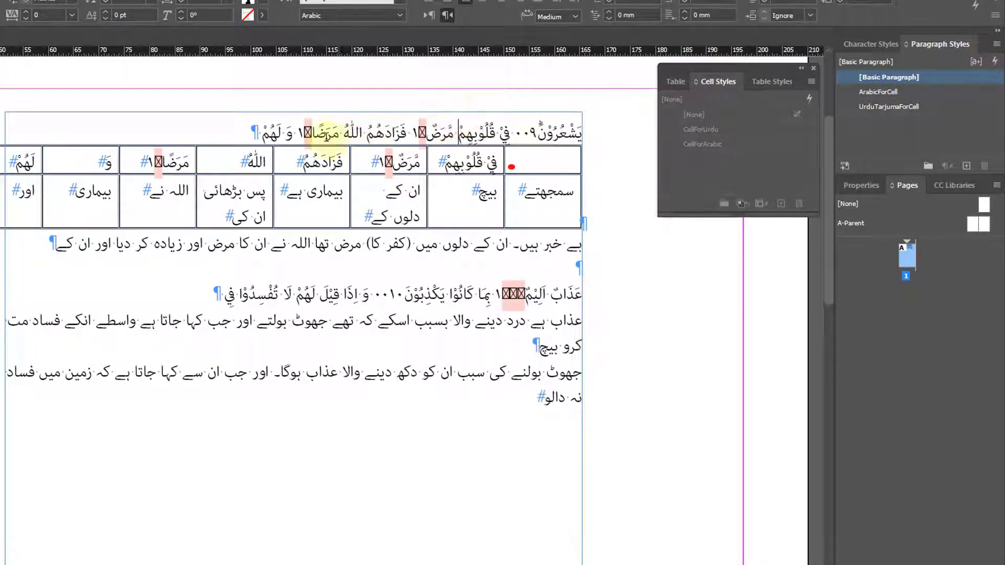
pyautogui.moveTo(497, 246); pyautogui.dragTo(403, 246)
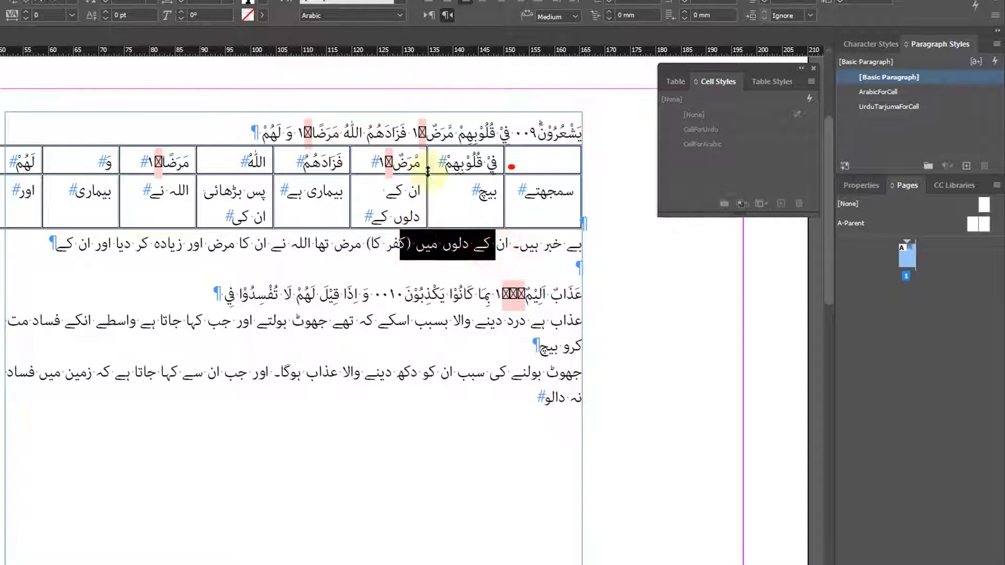
pyautogui.moveTo(432, 134); pyautogui.dragTo(341, 133)
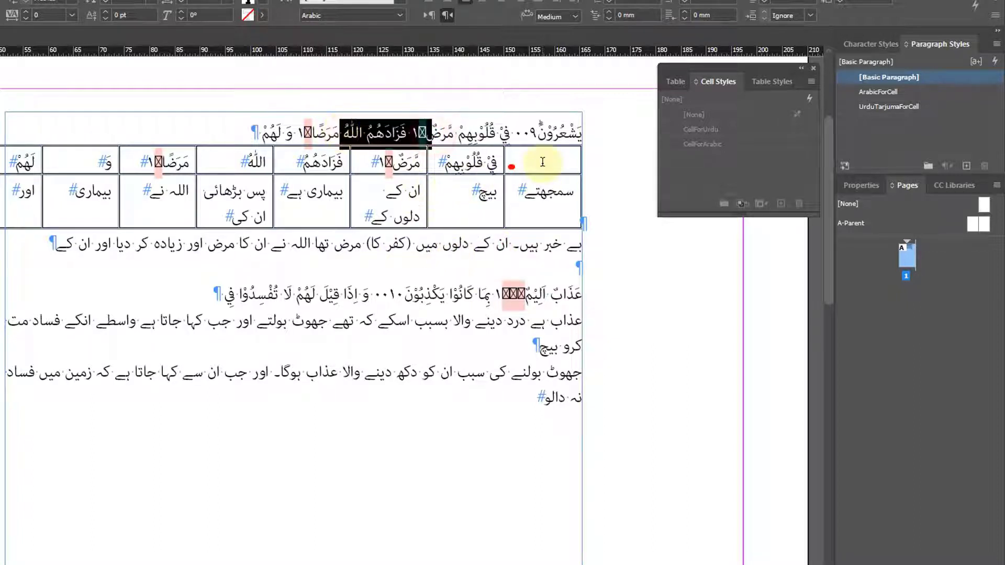
pyautogui.moveTo(544, 164); pyautogui.dragTo(2, 180)
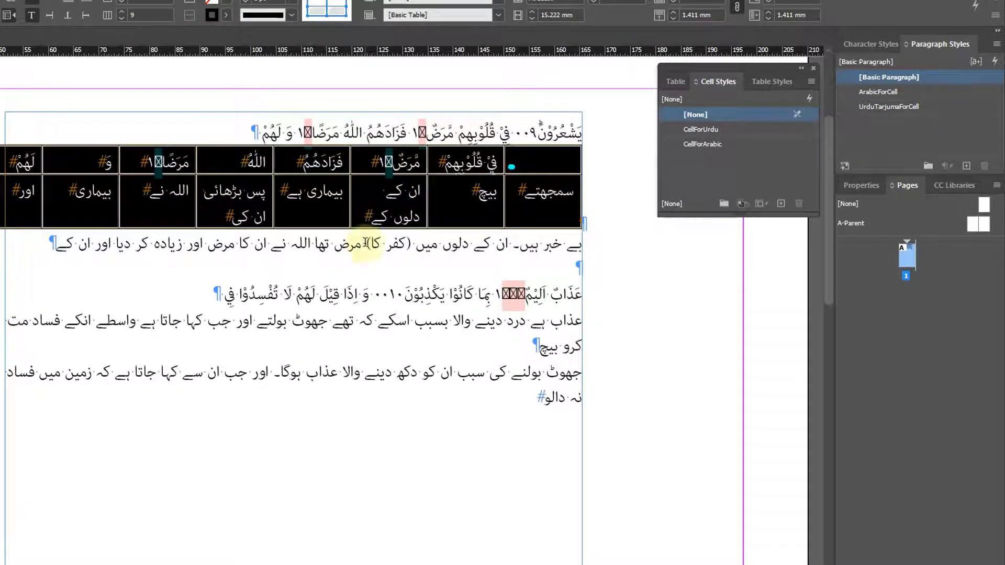
pyautogui.click(330, 166)
pyautogui.click(271, 134)
# Create a new paragraph style named MainQuran from the Arabic verse line above the table.
pyautogui.moveTo(313, 134); pyautogui.dragTo(544, 130)
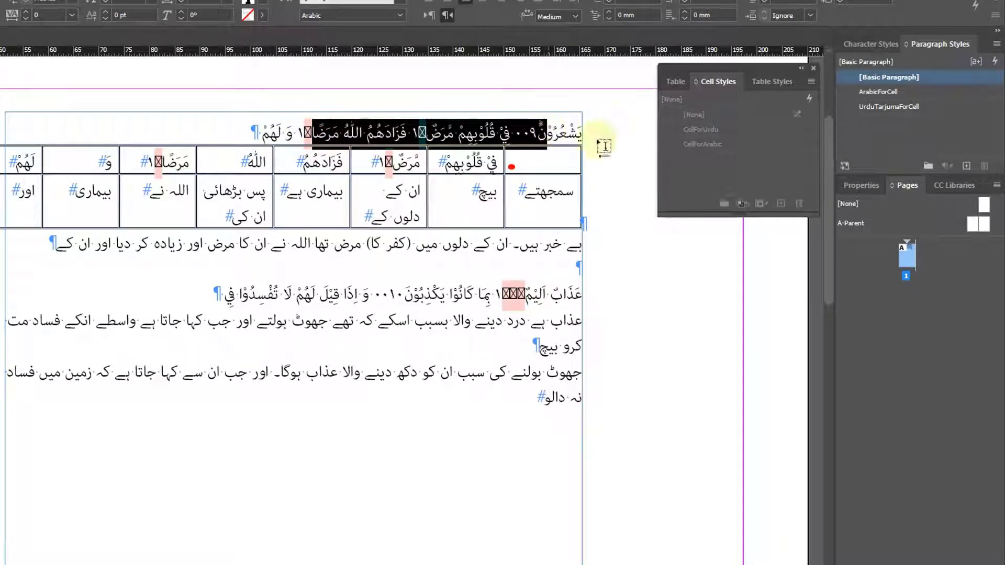
pyautogui.click(995, 45)
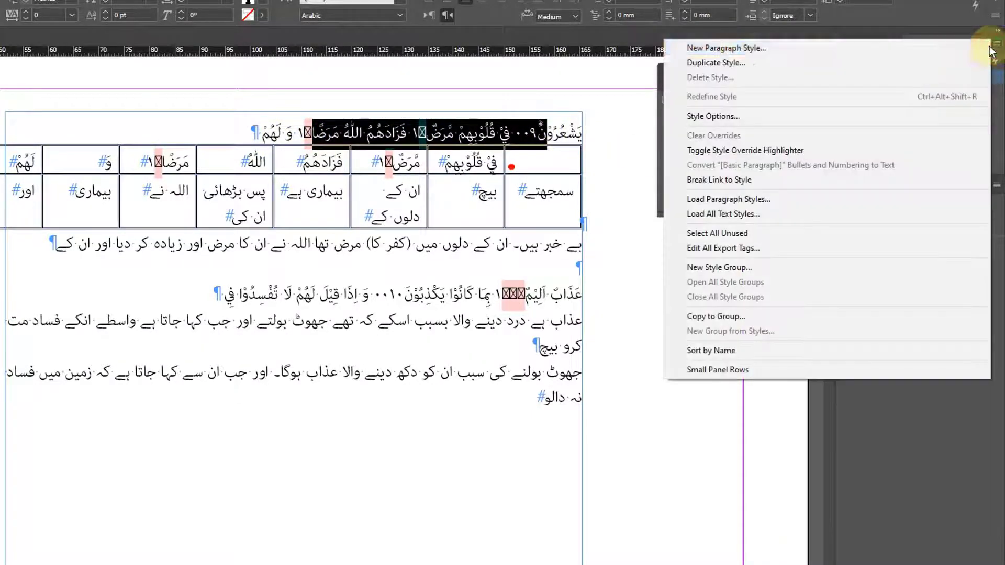
pyautogui.click(931, 47)
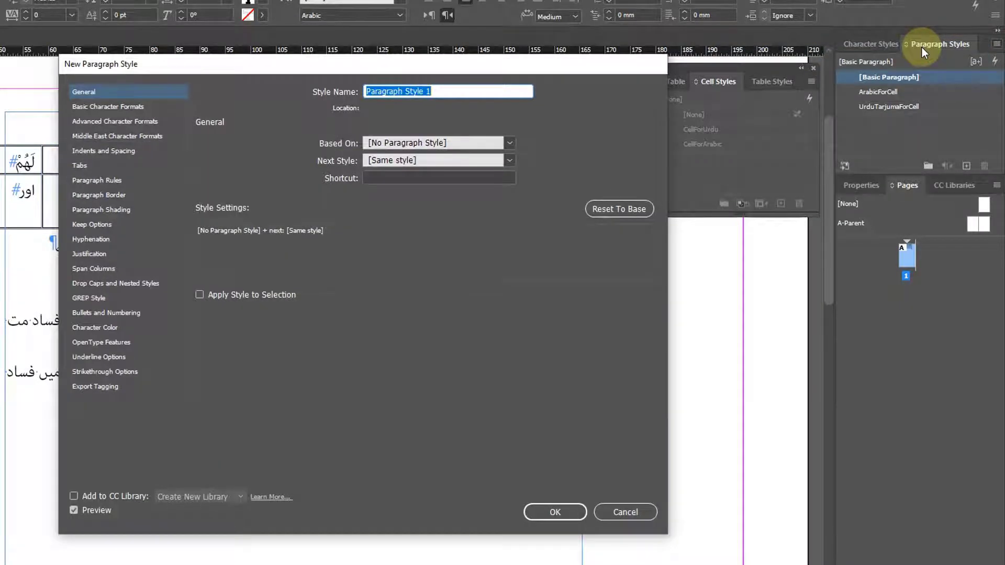
pyautogui.write('MainQura')
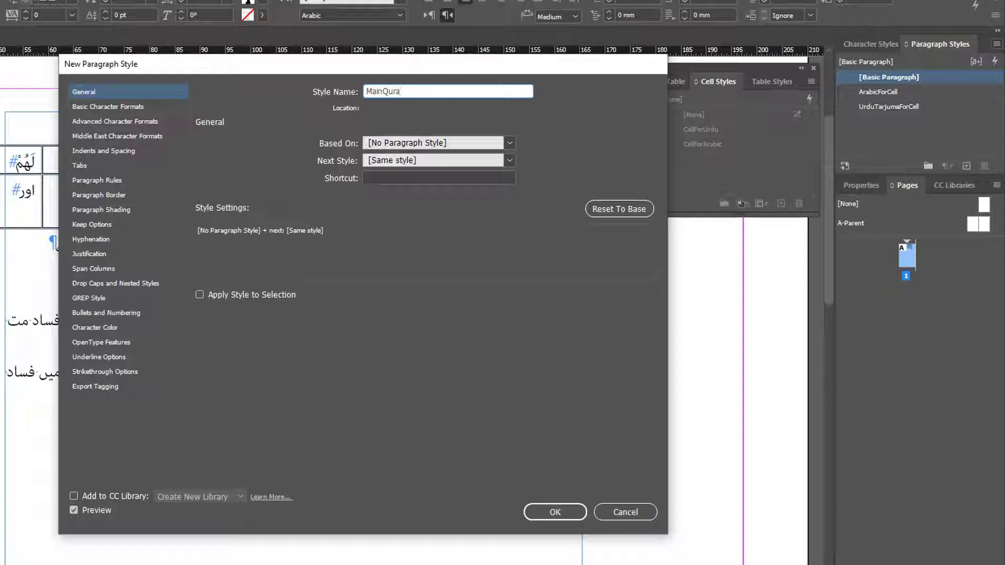
pyautogui.write('Nn')
# Set the MainQuran style's font family to Al Qalam Quran Publisher.
pyautogui.click(112, 107)
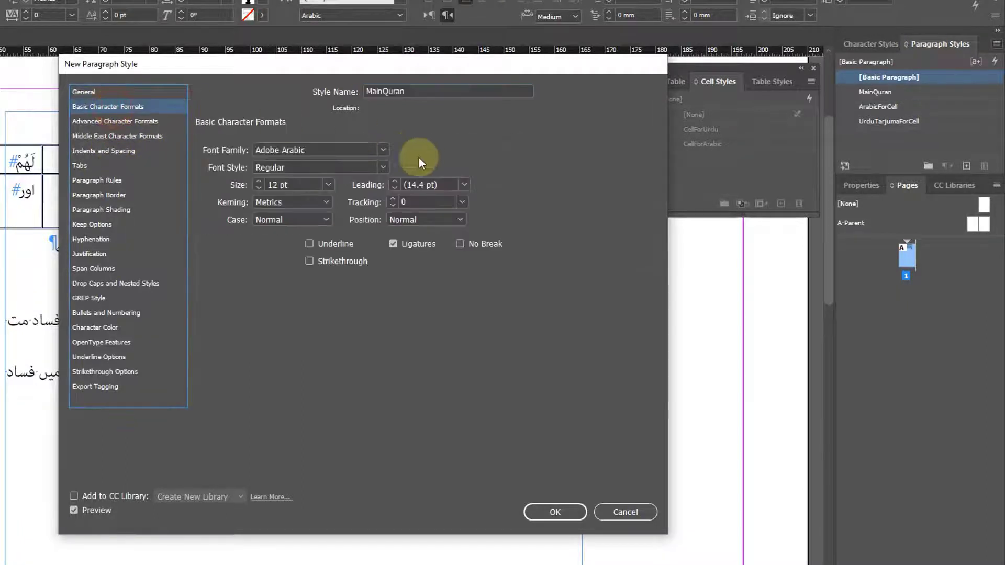
pyautogui.click(384, 151)
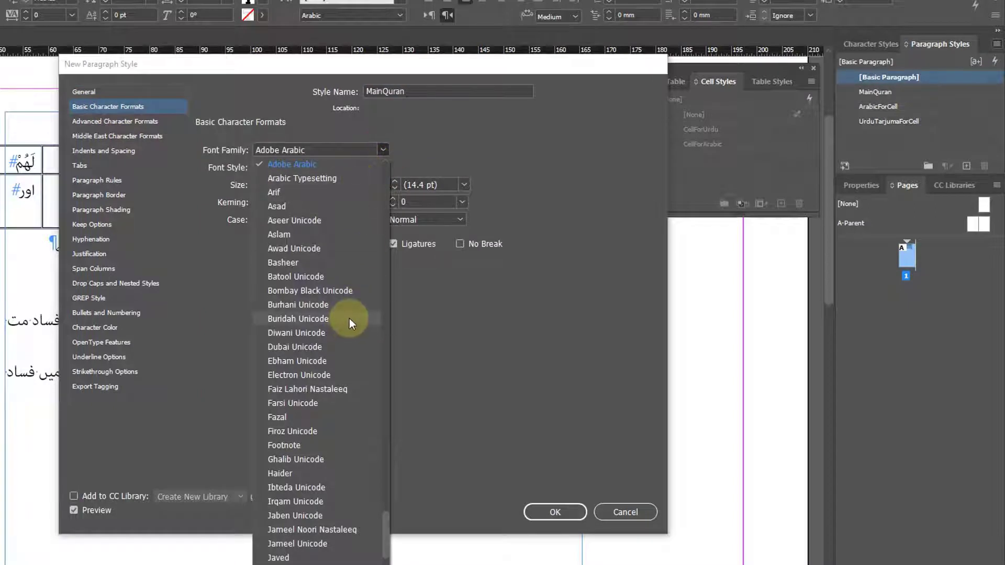
pyautogui.scroll(-5, 350, 322)
pyautogui.write('qq')
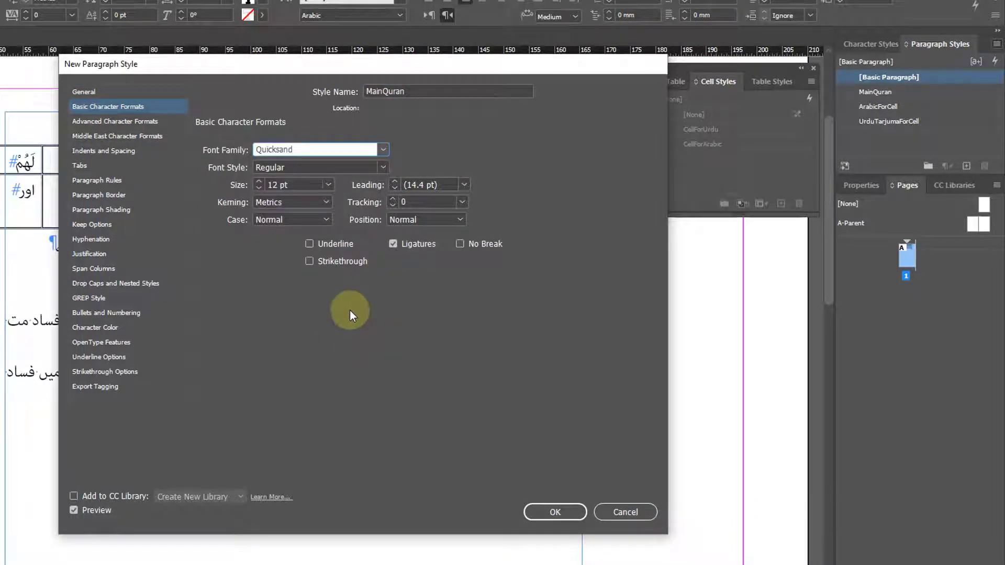
pyautogui.press('BackSpace')
pyautogui.press('Tab')
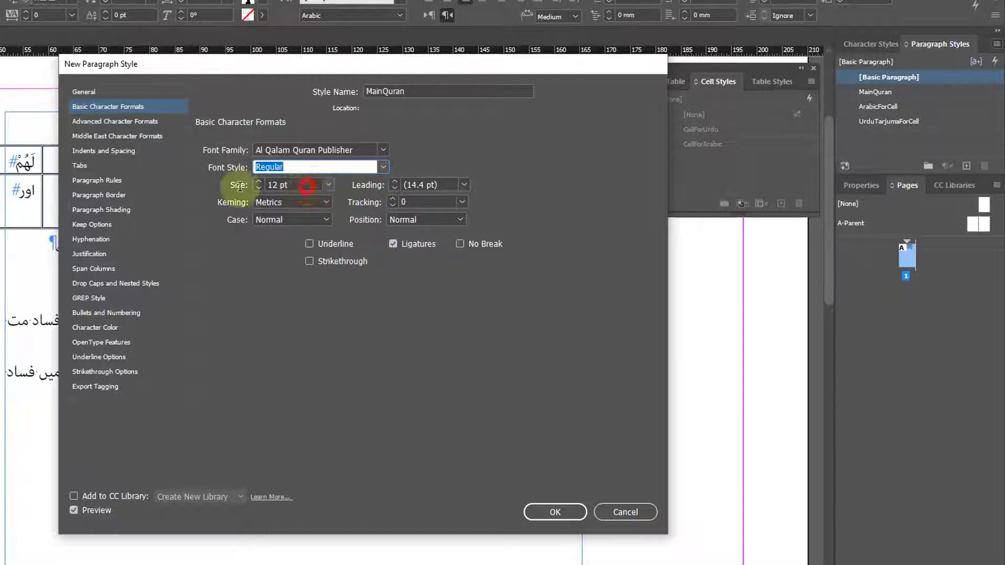
# Set the MainQuran style's font size to 22 pt and its leading to 26 pt.
pyautogui.press('Tab')
pyautogui.write('2')
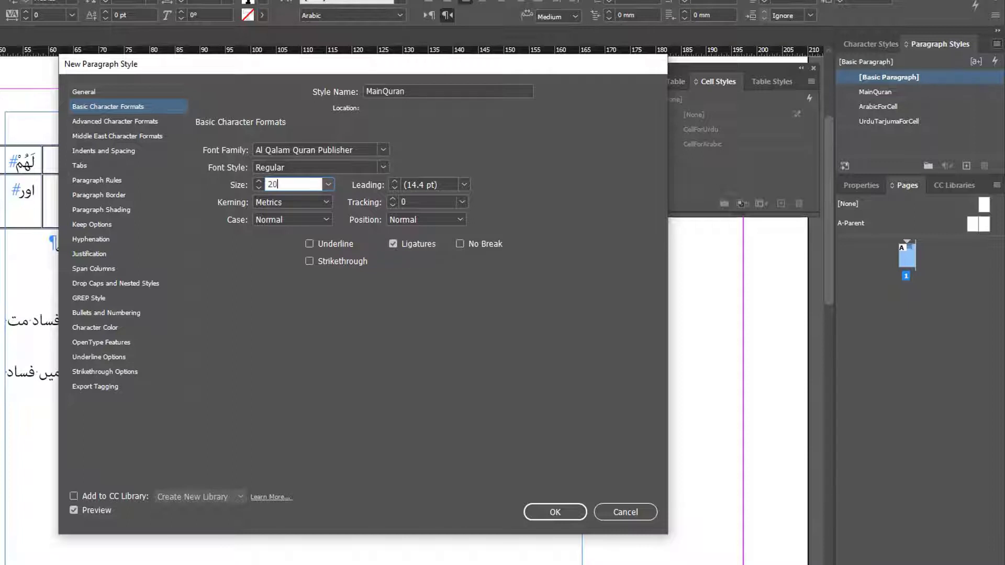
pyautogui.write('2')
pyautogui.press('Tab')
pyautogui.write('26')
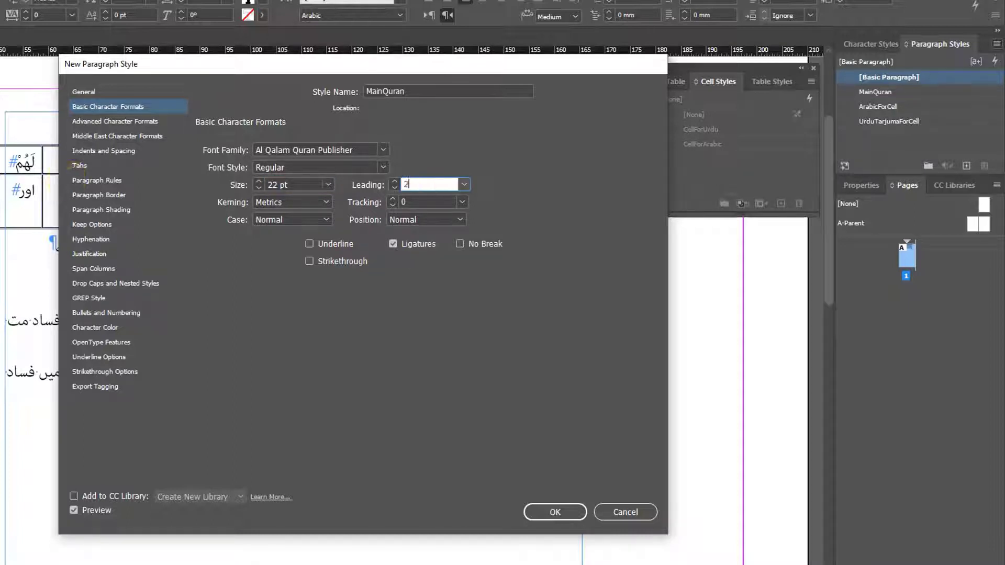
pyautogui.press('Tab')
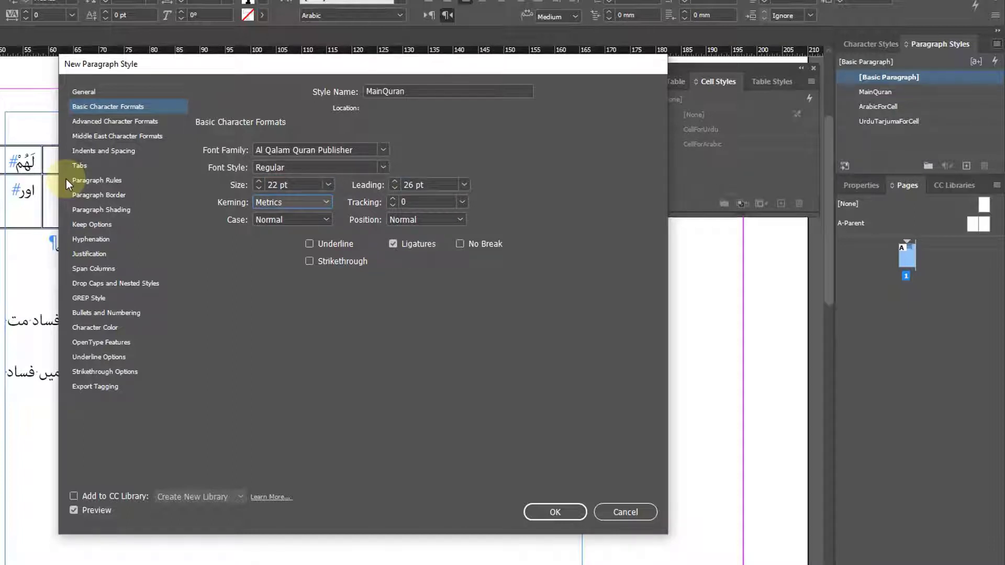
# Give the MainQuran style Full Justify alignment with left and right indents of 1 mm.
pyautogui.click(123, 121)
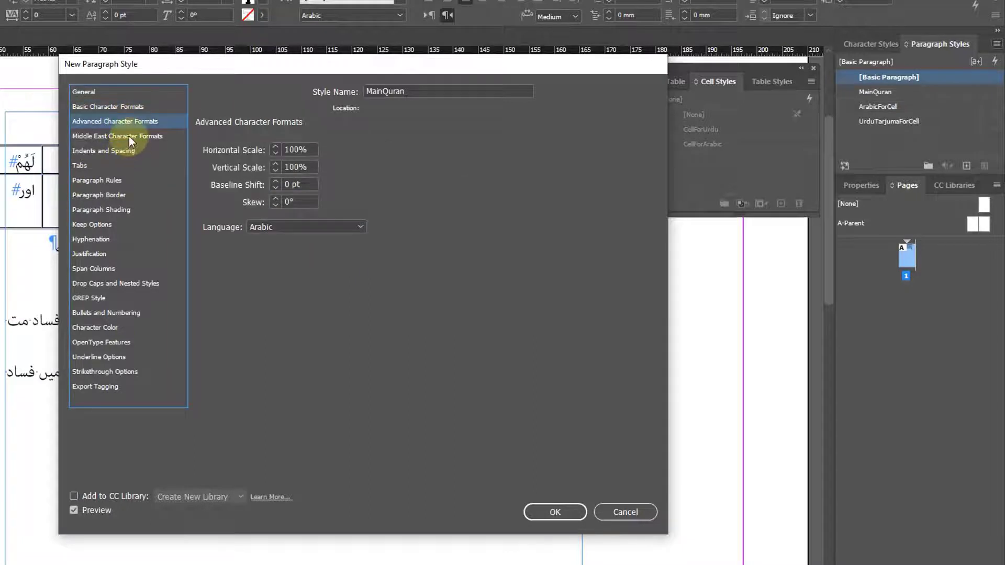
pyautogui.click(125, 136)
pyautogui.click(120, 151)
pyautogui.click(348, 167)
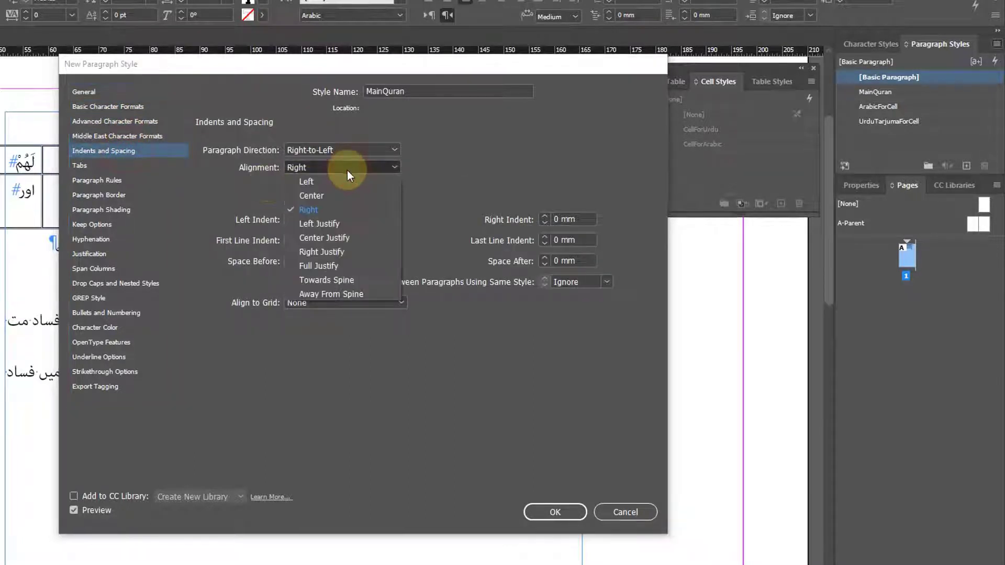
pyautogui.click(337, 266)
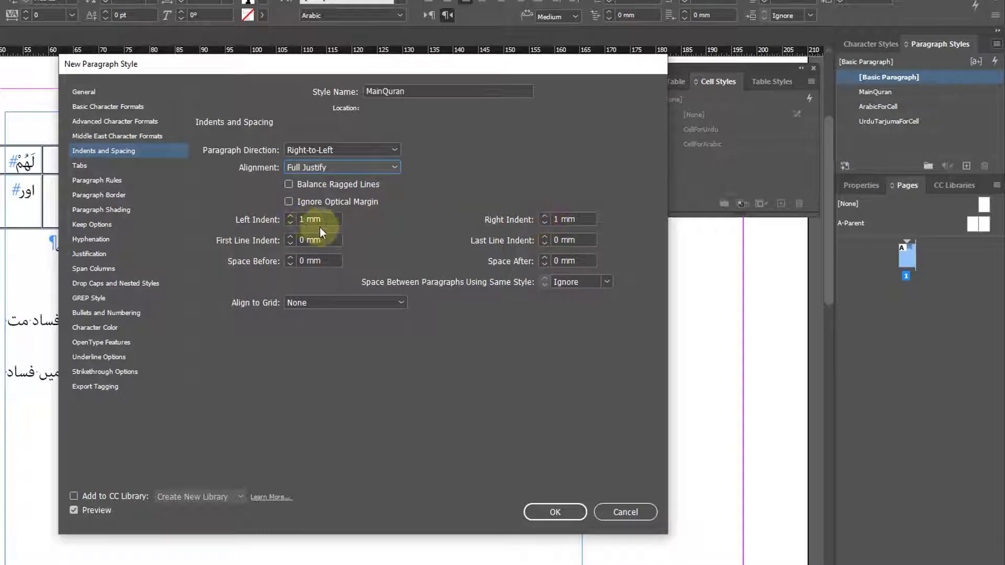
# Turn off hyphenation in the MainQuran style and save the style.
pyautogui.click(105, 242)
pyautogui.click(211, 147)
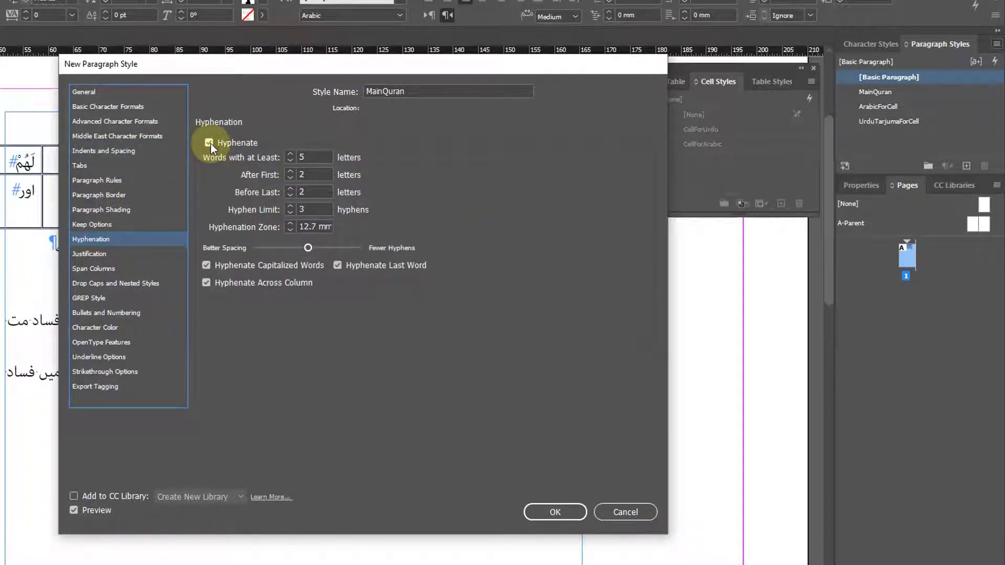
pyautogui.click(209, 143)
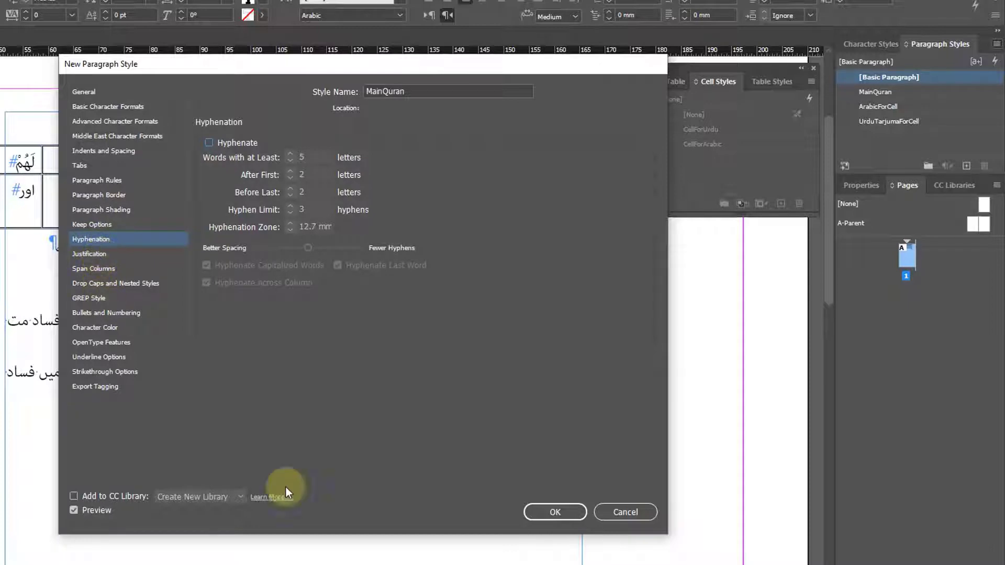
pyautogui.click(547, 513)
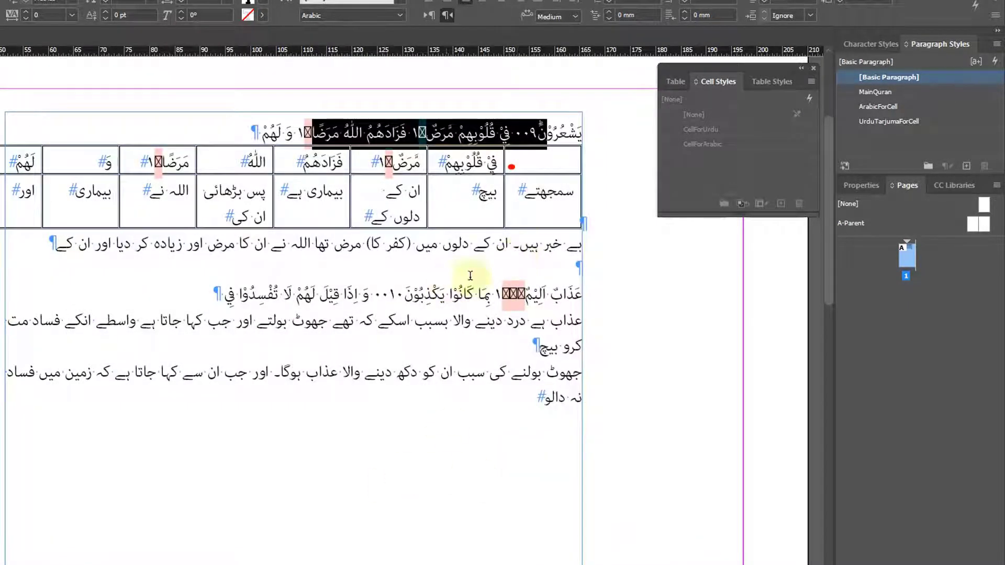
# Create a new paragraph style named MainTarjuma from the Urdu translation line below the table.
pyautogui.click(439, 250)
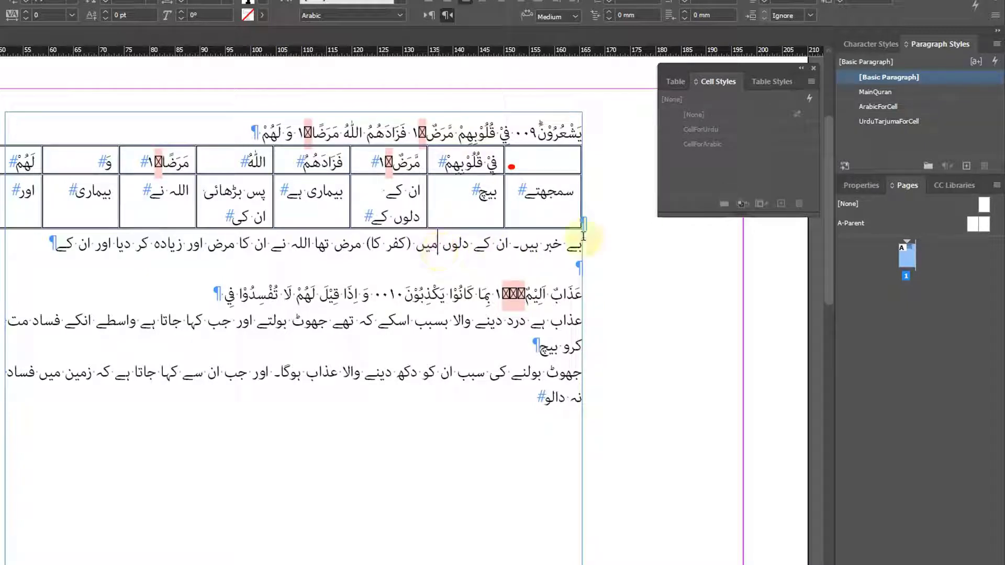
pyautogui.click(997, 45)
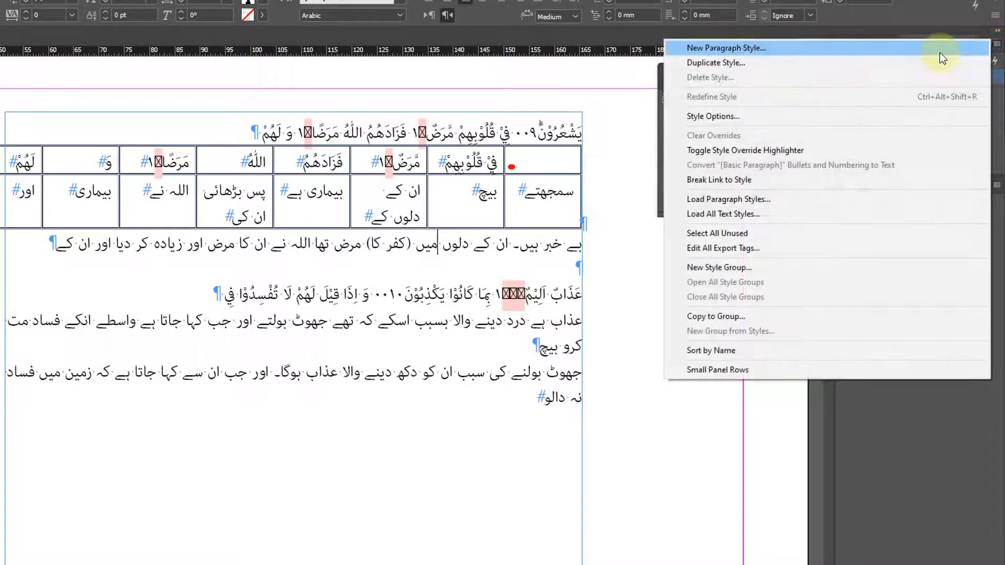
pyautogui.click(940, 49)
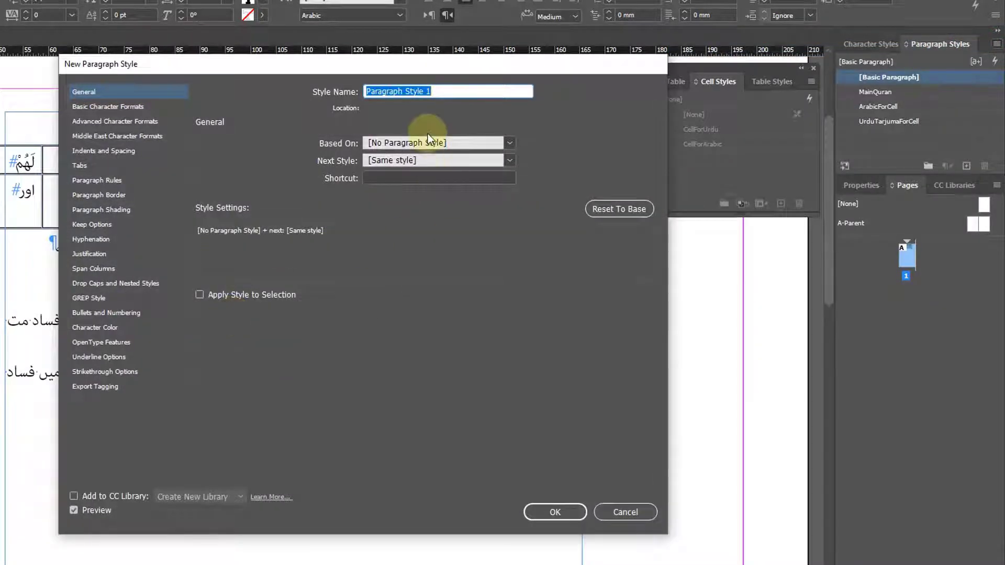
pyautogui.write('MainTarjuma')
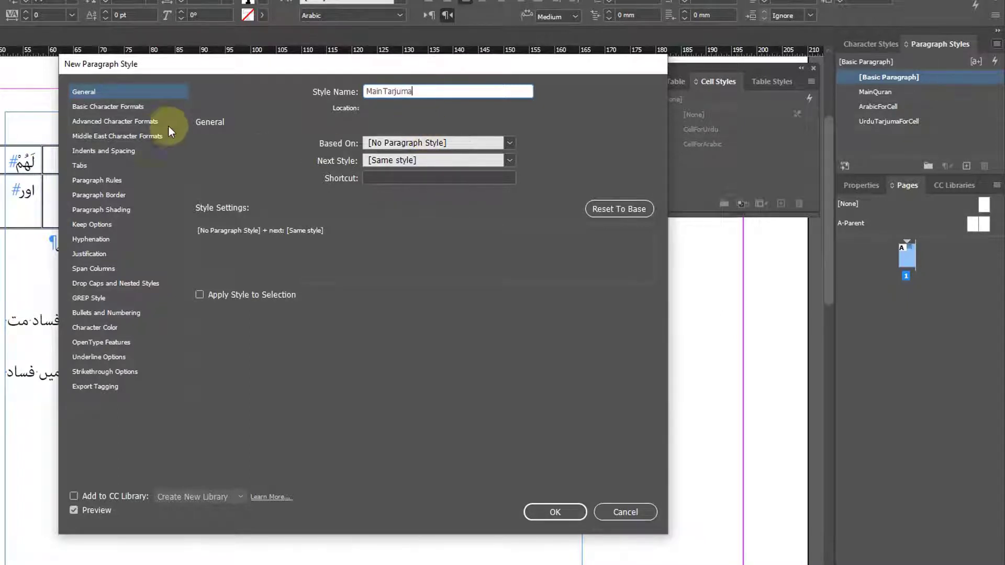
# Set the MainTarjuma style's font to Jameel Noori Nastaleeq at 12 pt with 18 pt leading.
pyautogui.click(149, 106)
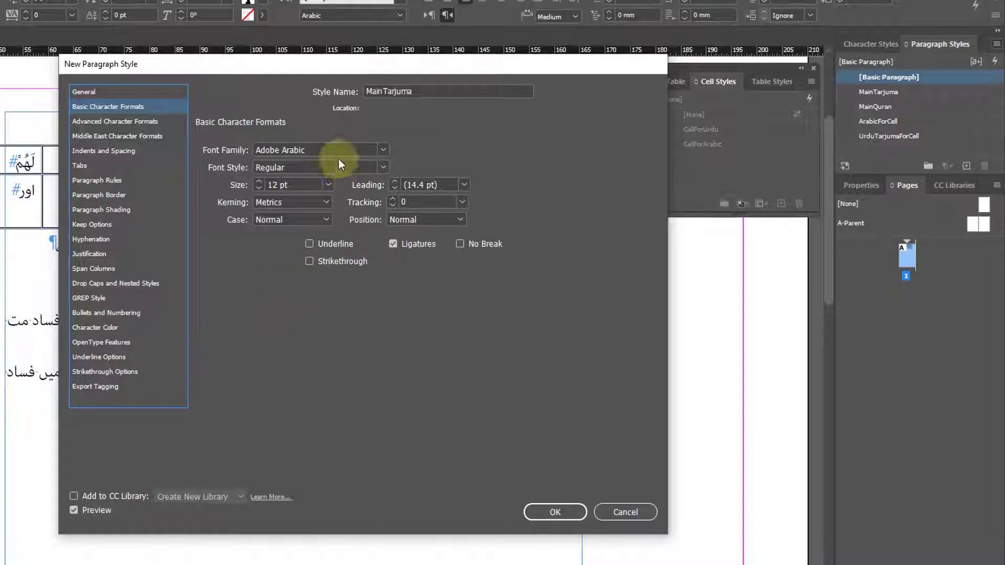
pyautogui.click(384, 149)
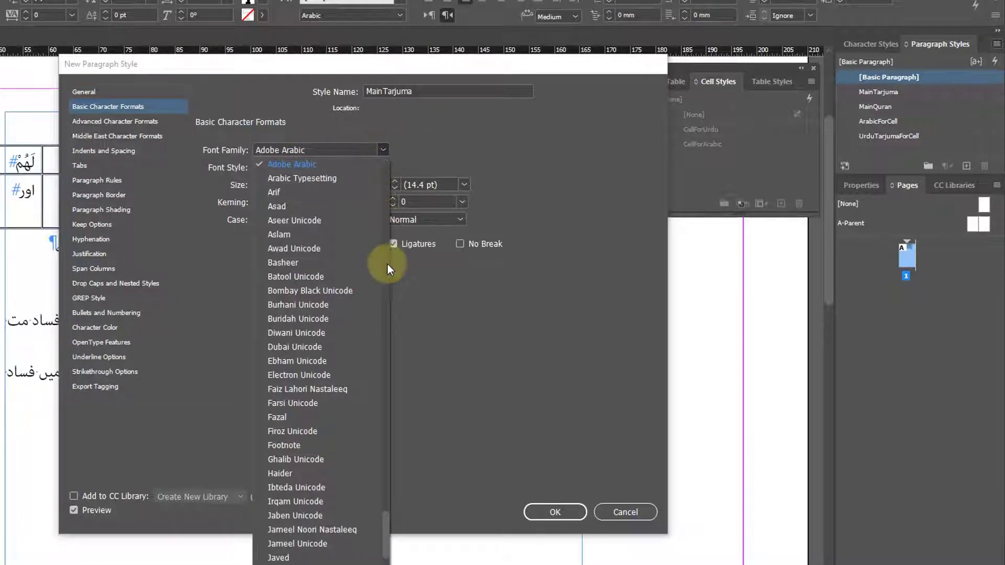
pyautogui.scroll(3, 388, 263)
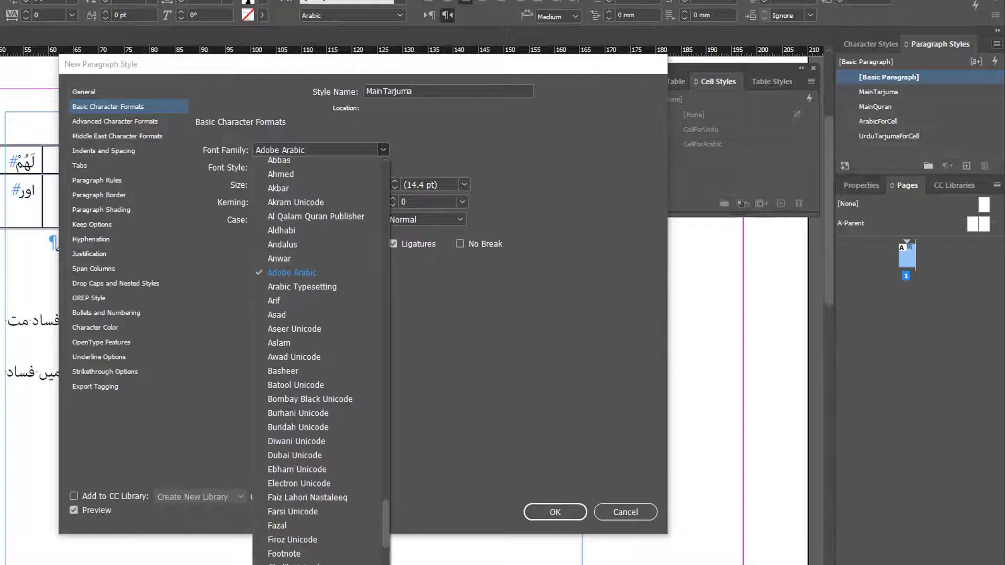
pyautogui.click(358, 564)
pyautogui.moveTo(300, 187); pyautogui.dragTo(224, 192)
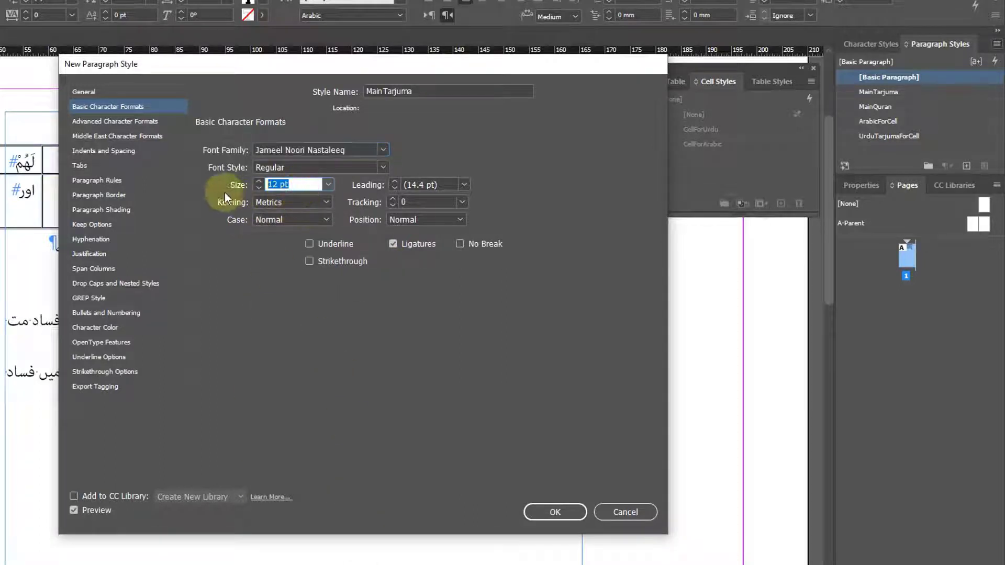
pyautogui.write('12')
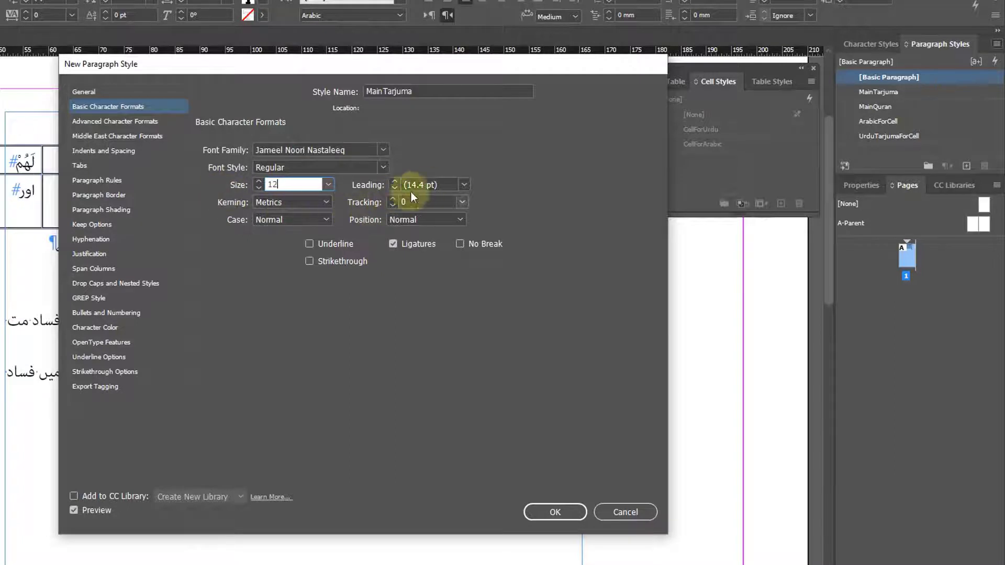
pyautogui.press('Tab')
pyautogui.write('18')
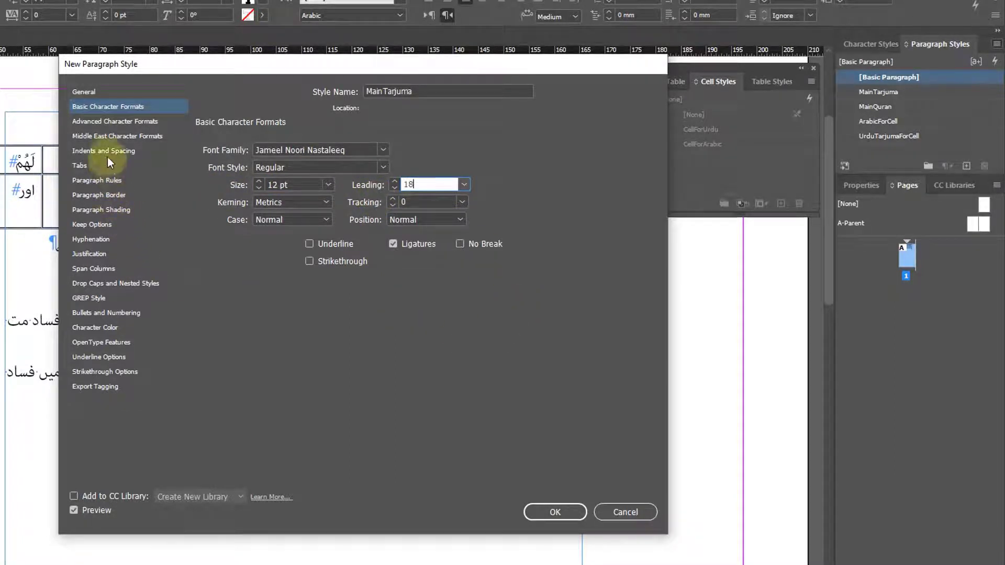
# Set the MainTarjuma style's alignment to Center, turn off its hyphenation and save the style.
pyautogui.click(107, 154)
pyautogui.click(348, 166)
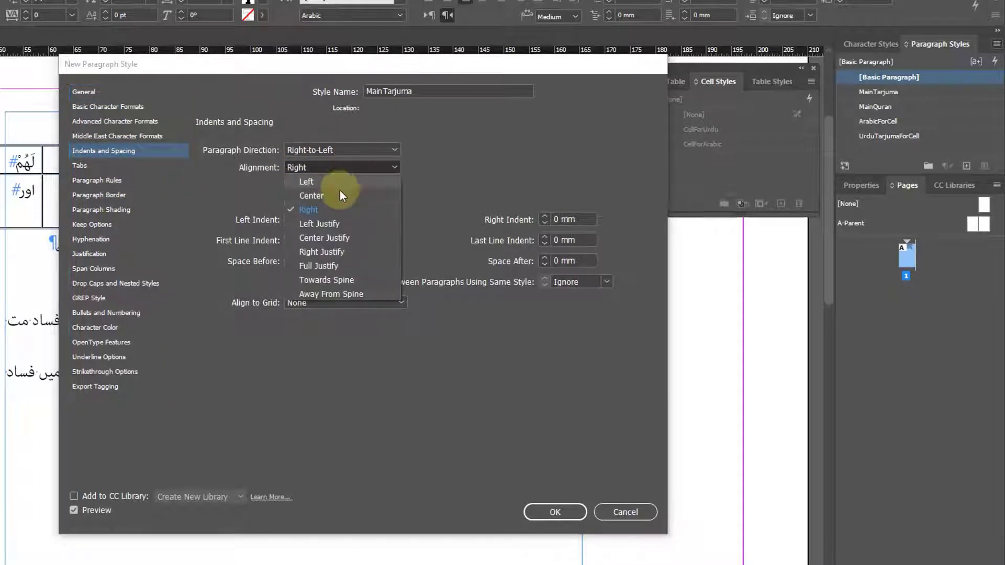
pyautogui.click(340, 194)
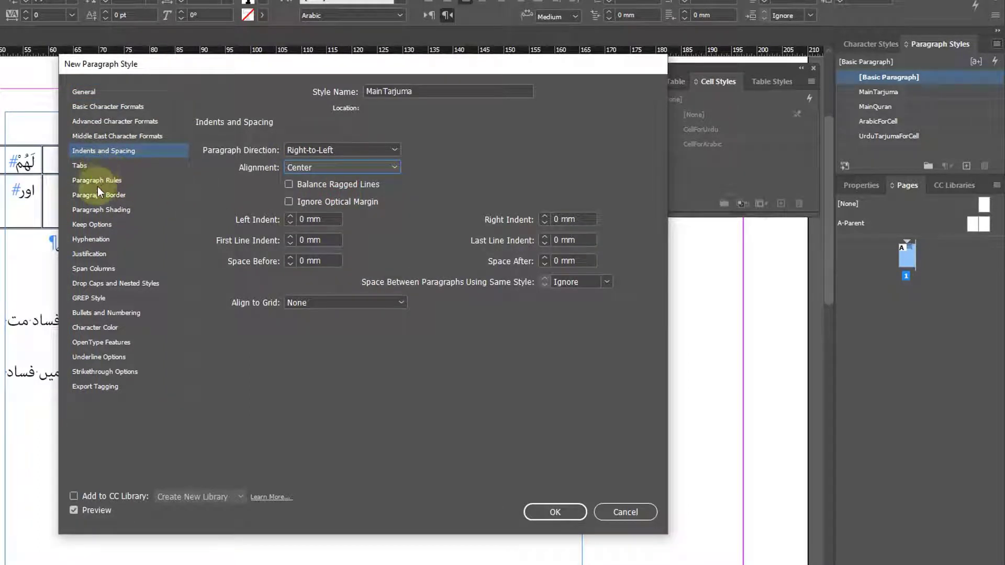
pyautogui.click(104, 241)
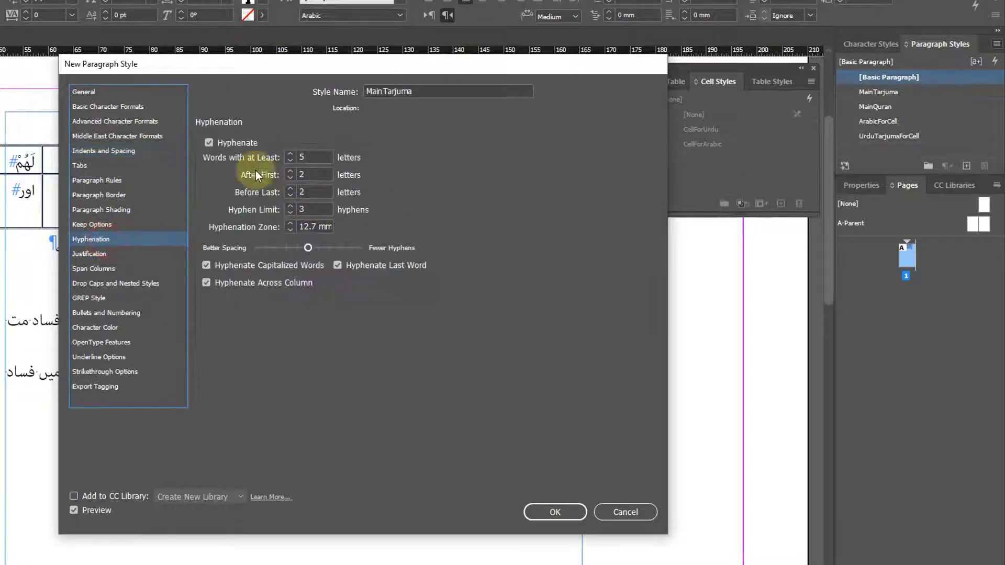
pyautogui.click(231, 146)
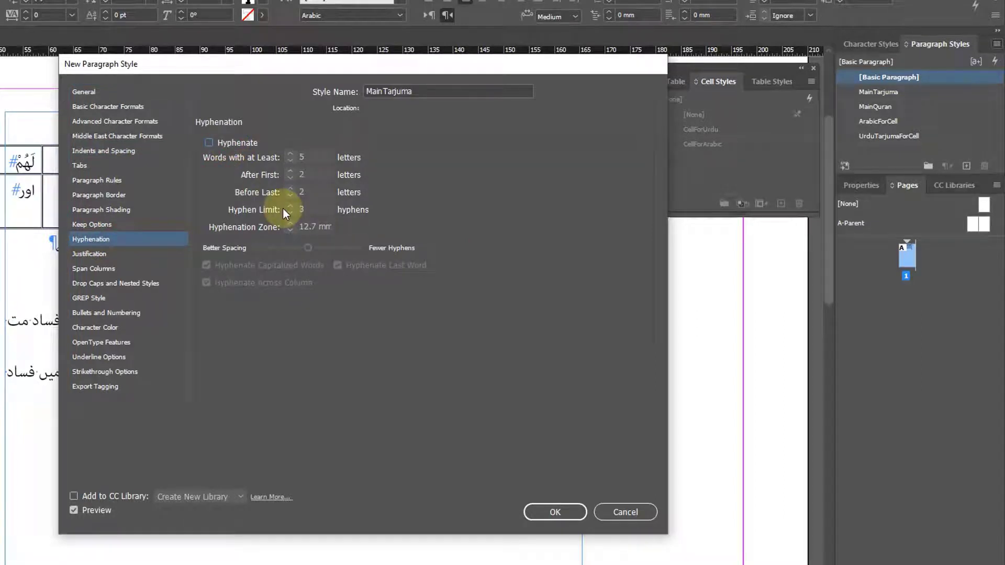
pyautogui.click(553, 513)
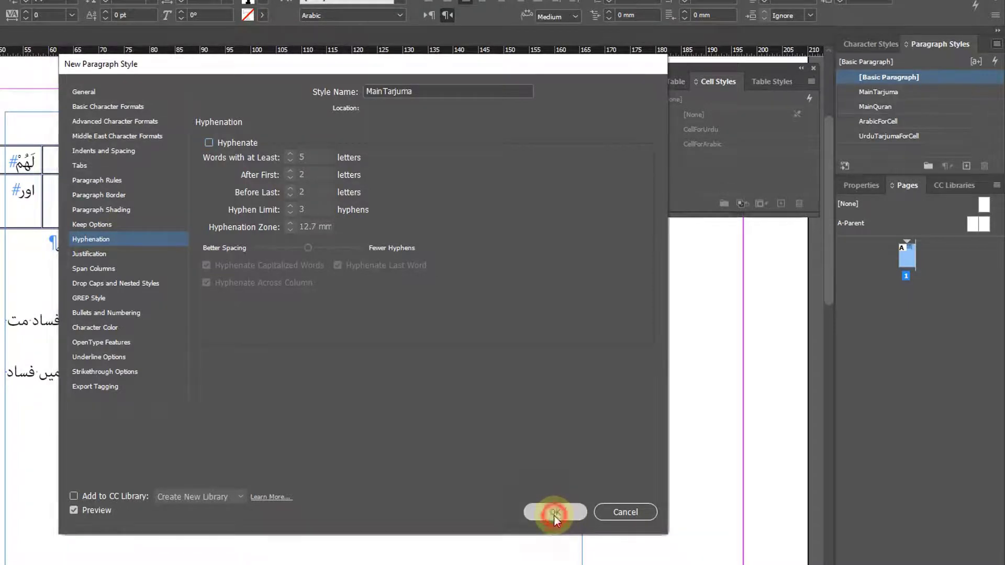
# Apply the MainQuran paragraph style to the Arabic verse line above the table.
pyautogui.click(349, 138)
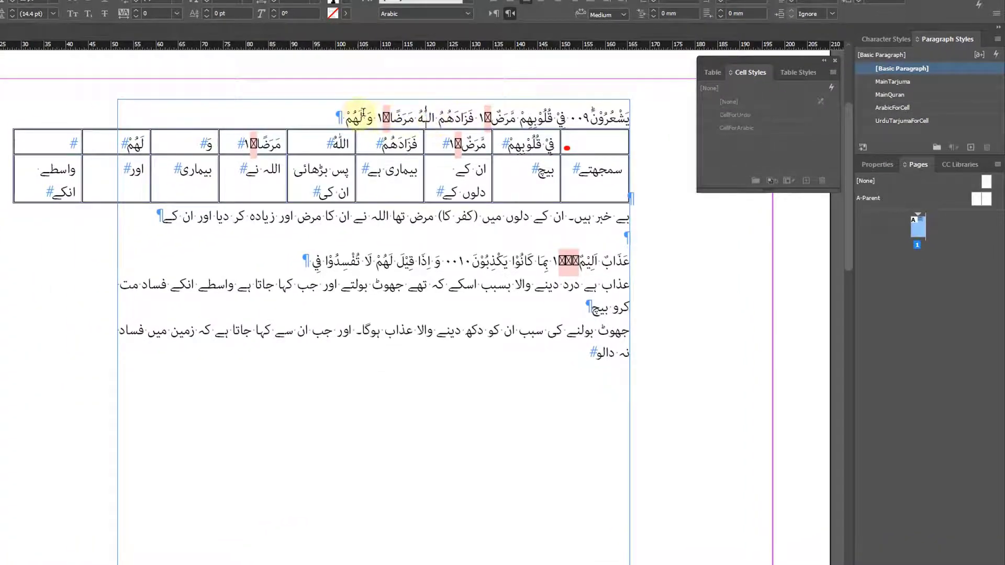
pyautogui.click(890, 96)
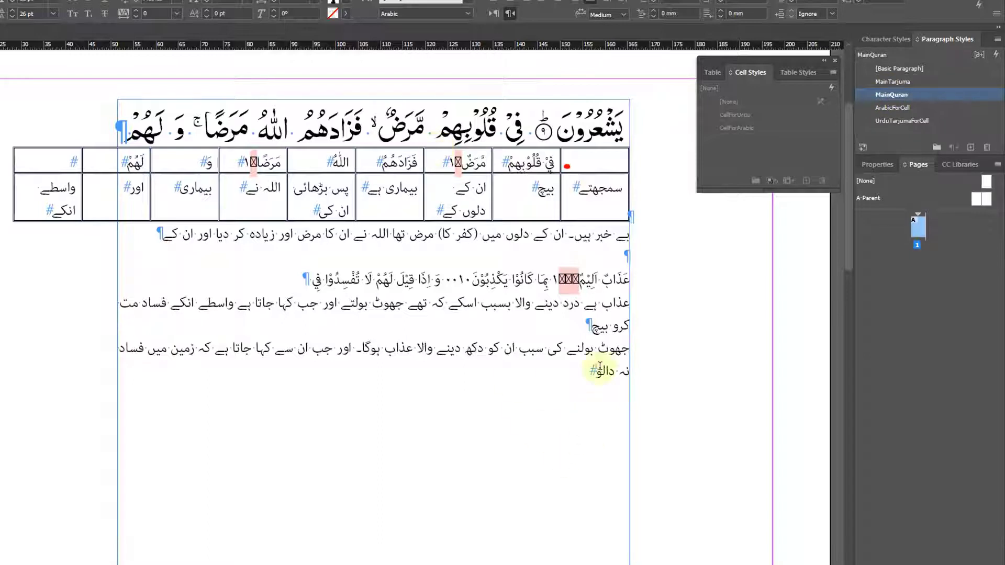
# Apply the MainTarjuma paragraph style to the Urdu translation line directly below the word table.
pyautogui.click(575, 235)
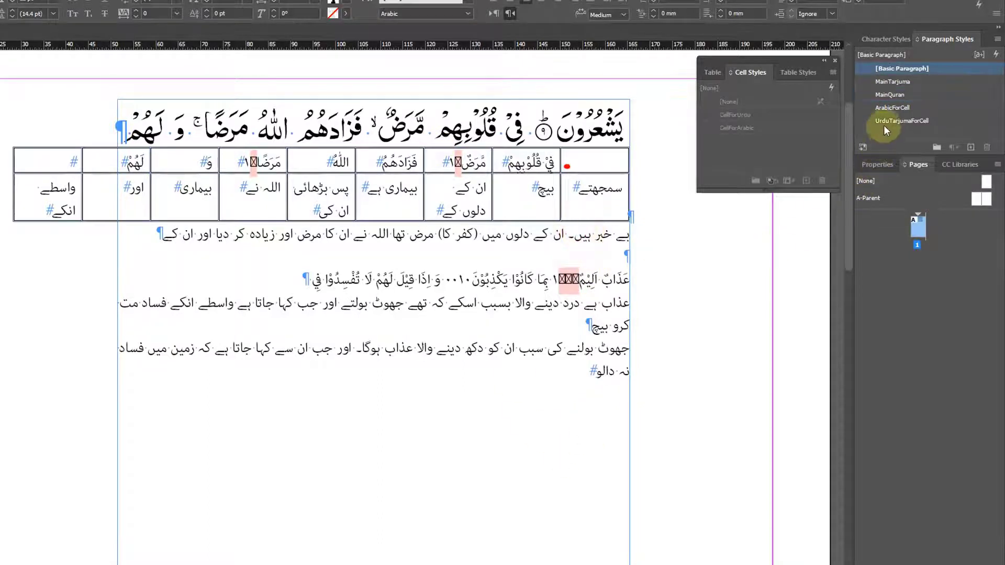
pyautogui.click(905, 82)
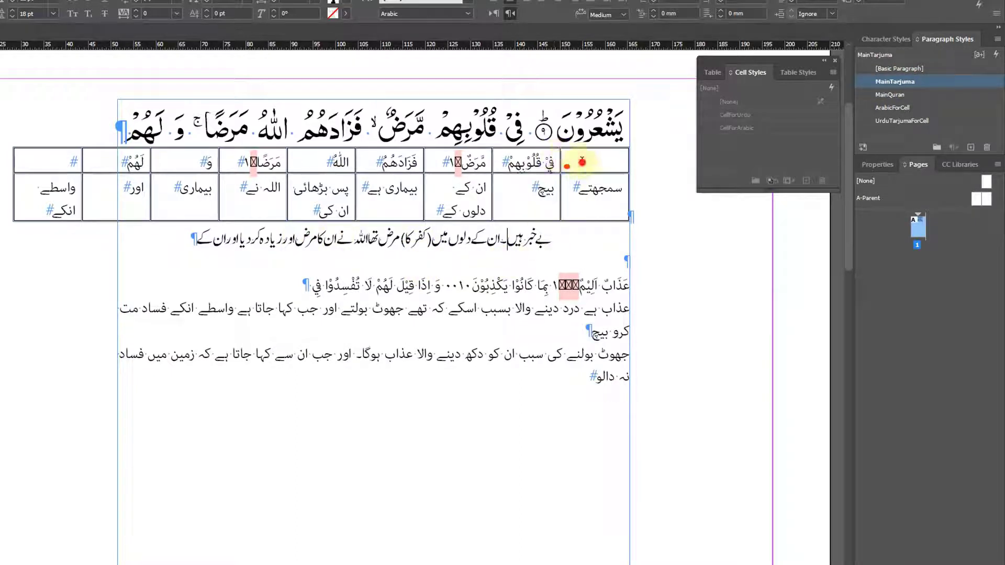
# Apply the CellForArabic cell style to the table's Arabic row and CellForUrdu to its Urdu row.
pyautogui.moveTo(581, 161); pyautogui.dragTo(521, 159)
pyautogui.click(587, 159)
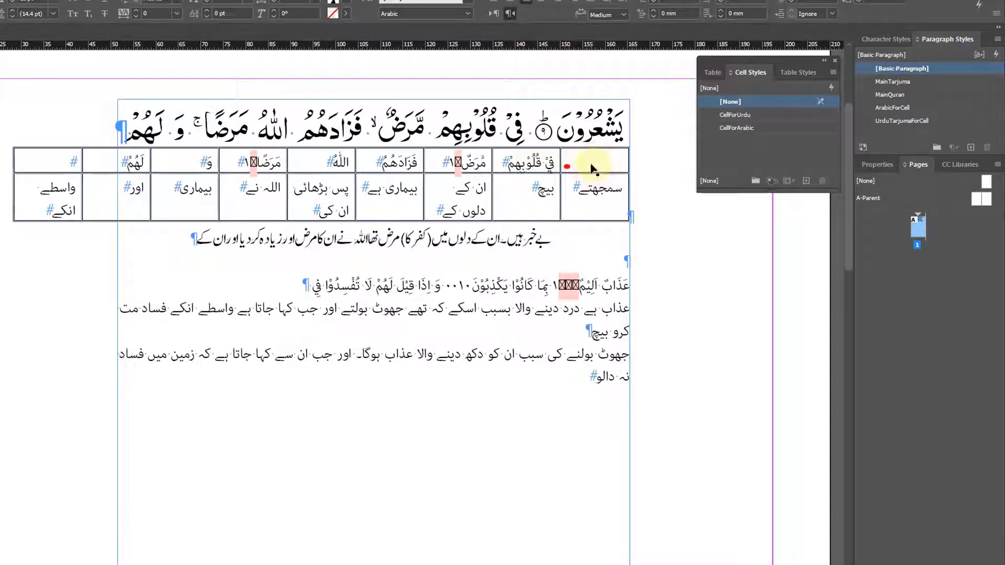
pyautogui.hotkey('ctrl', '3')
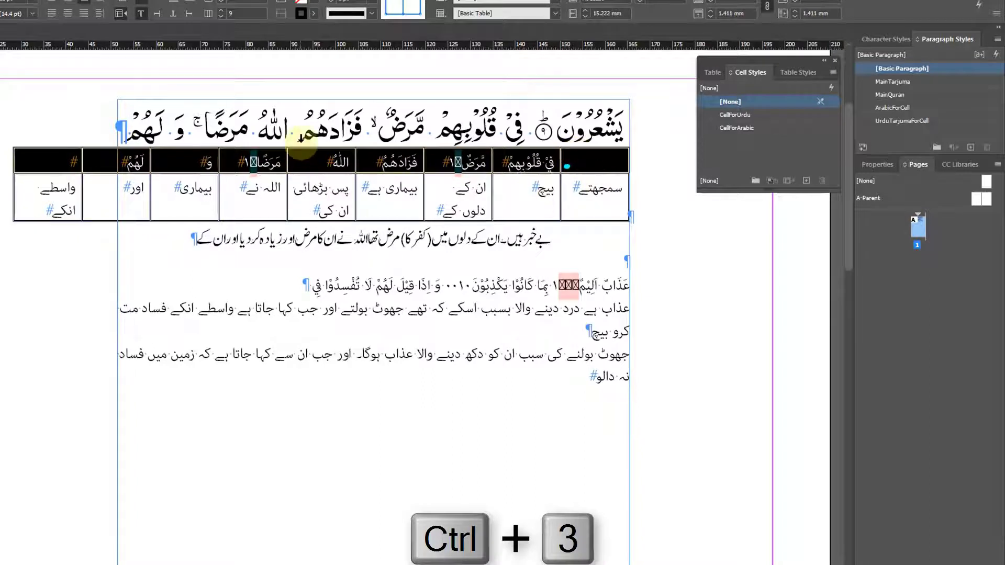
pyautogui.click(739, 127)
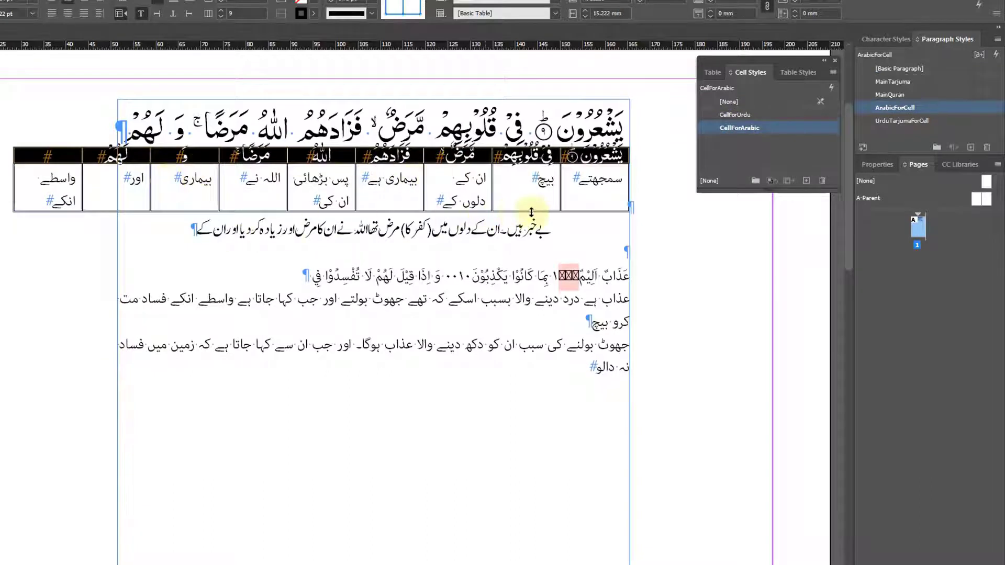
pyautogui.click(593, 184)
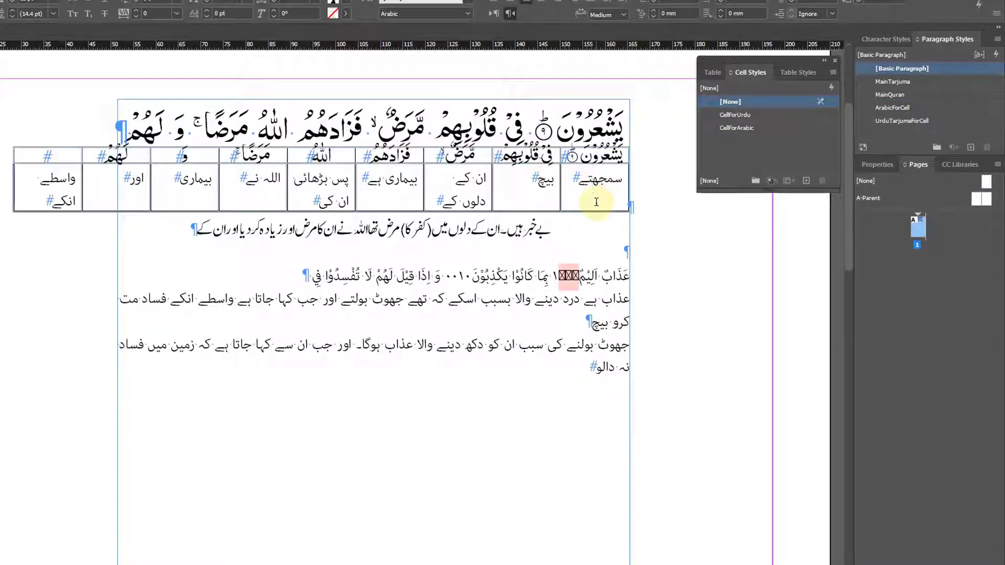
pyautogui.hotkey('ctrl', '3')
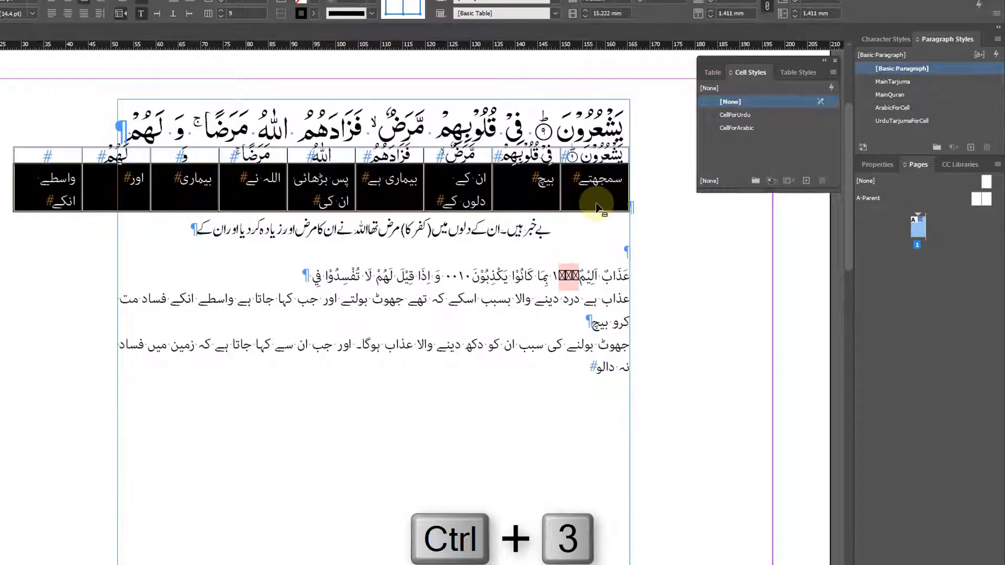
pyautogui.click(737, 115)
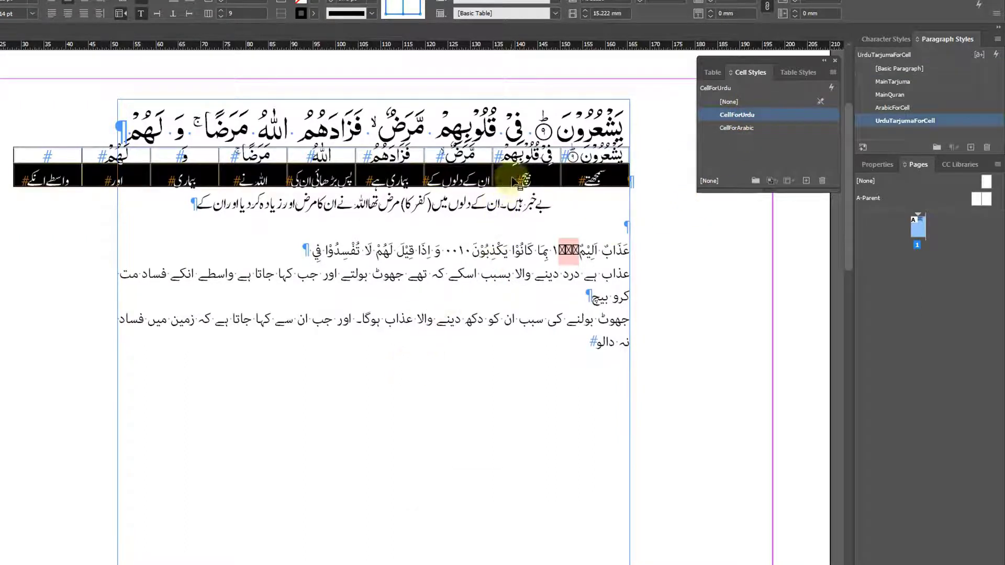
pyautogui.click(520, 155)
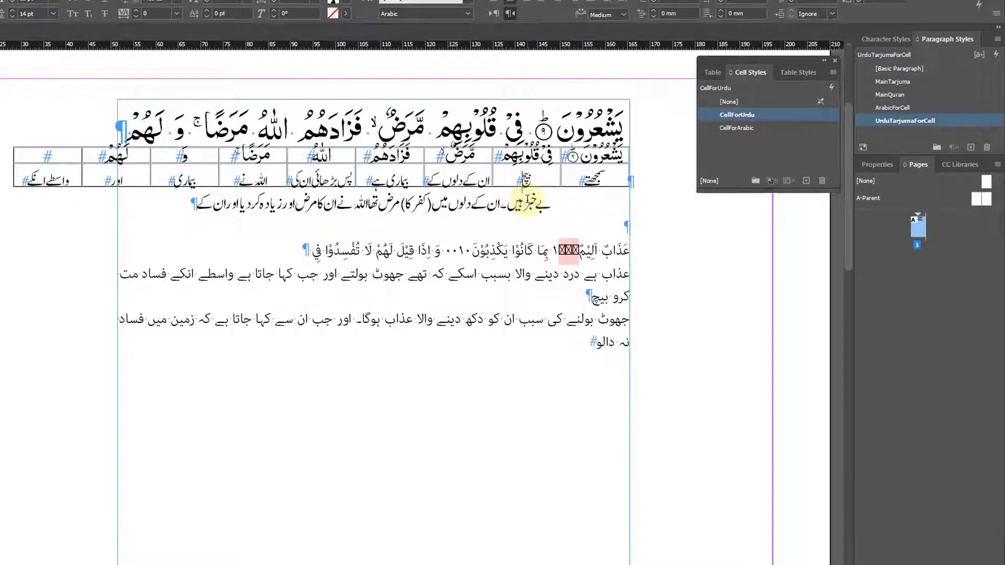
# Set the height of the table's Arabic row to exactly 8 mm.
pyautogui.click(598, 155)
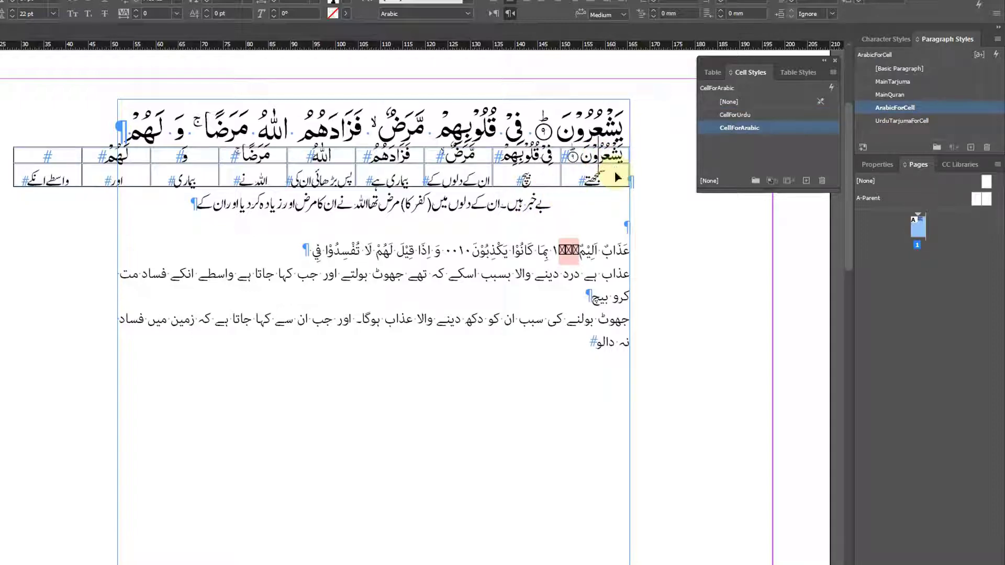
pyautogui.hotkey('ctrl', '3')
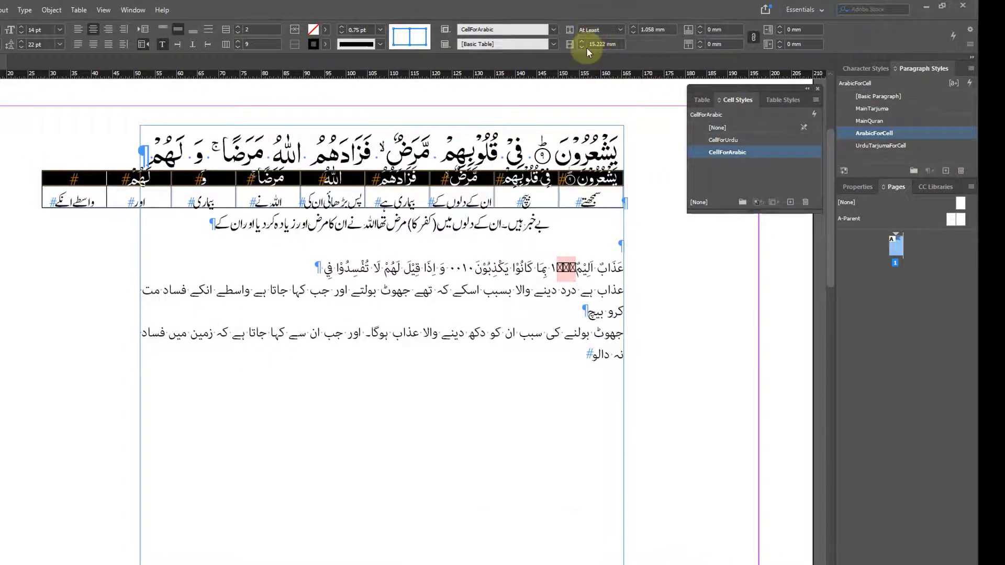
pyautogui.click(620, 29)
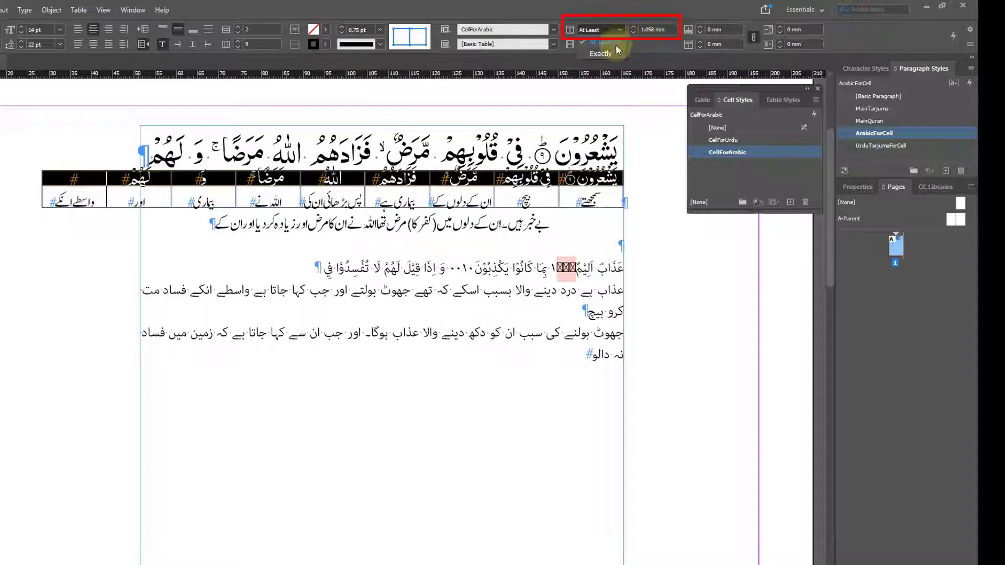
pyautogui.click(612, 53)
pyautogui.click(661, 29)
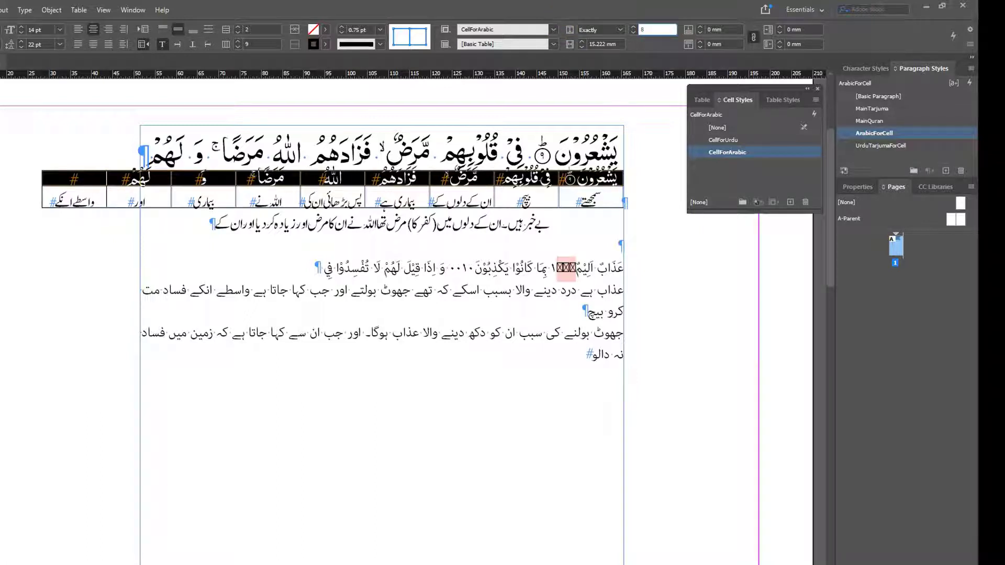
pyautogui.press('Return')
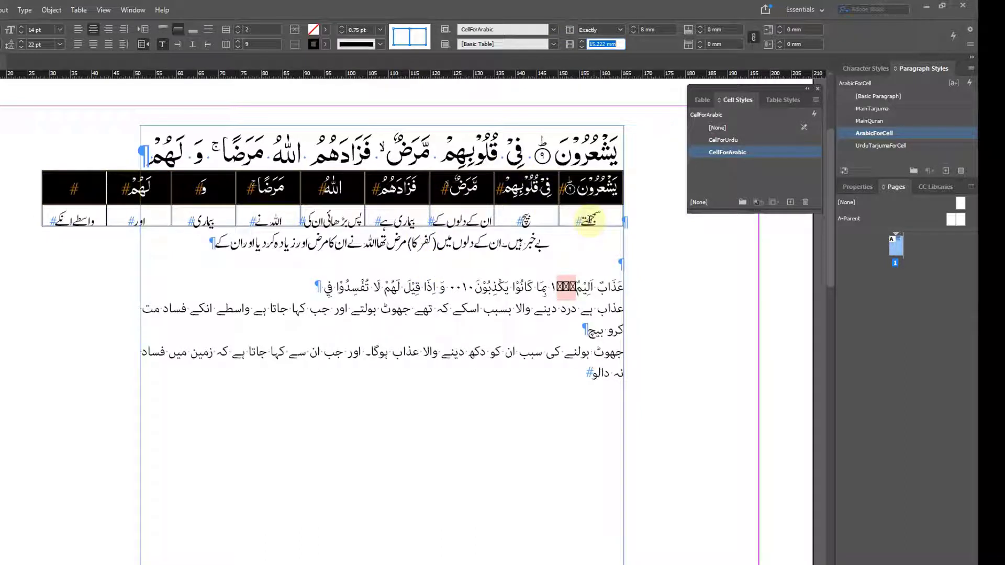
# Set the height of the table's Urdu row to exactly 6 mm.
pyautogui.click(589, 220)
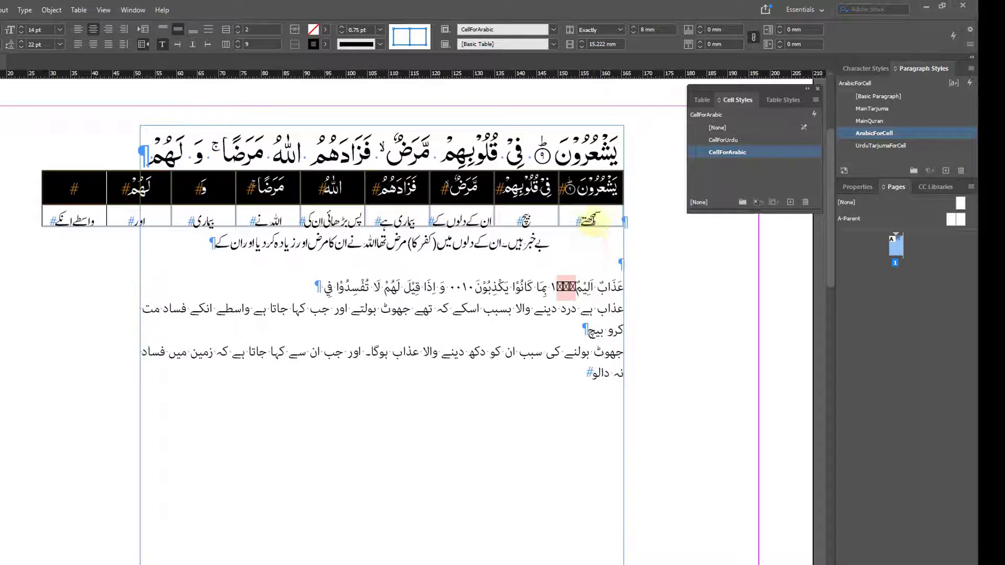
pyautogui.click(590, 219)
pyautogui.hotkey('ctrl', '3')
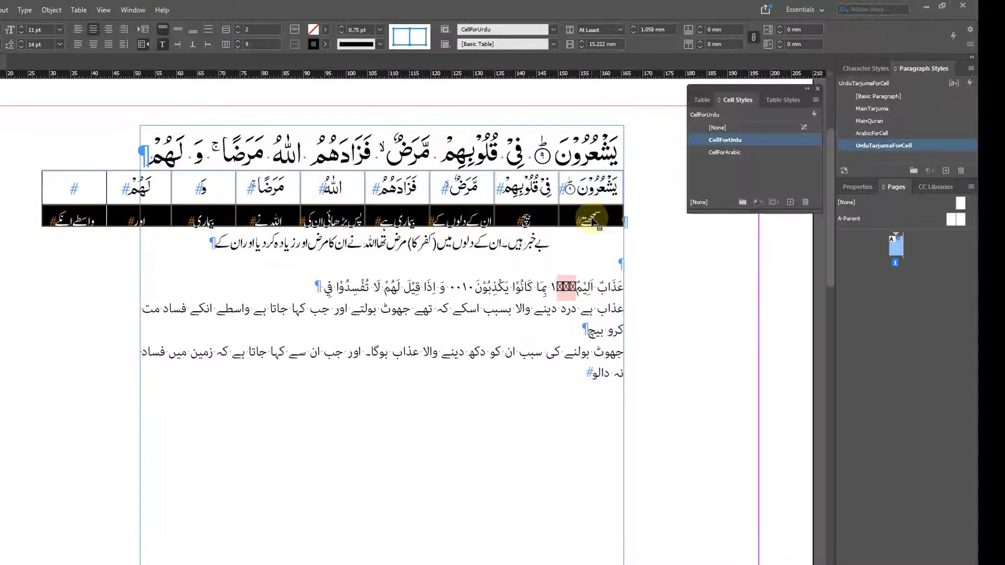
pyautogui.click(620, 31)
pyautogui.click(601, 54)
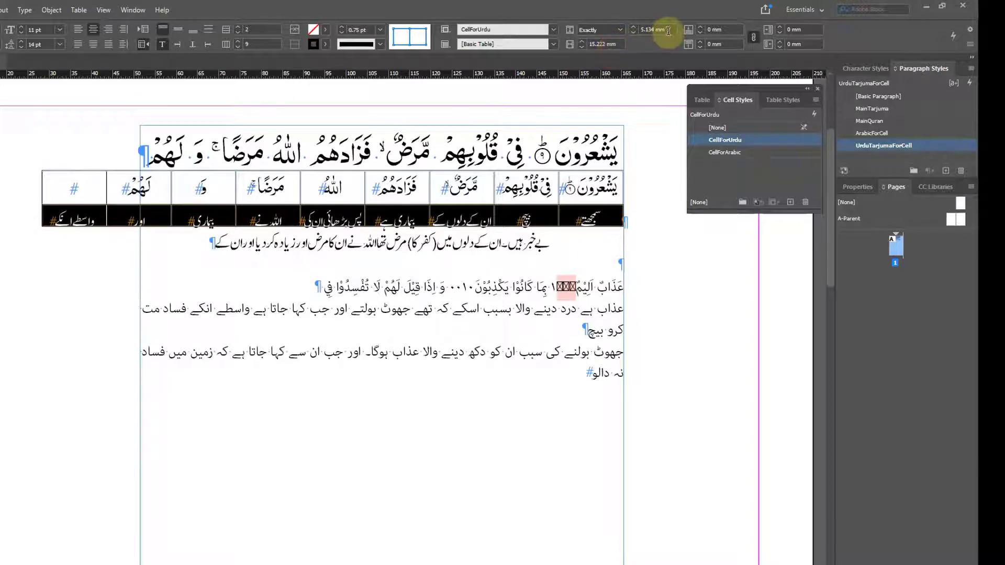
pyautogui.click(668, 30)
pyautogui.write('6')
pyautogui.press('Return')
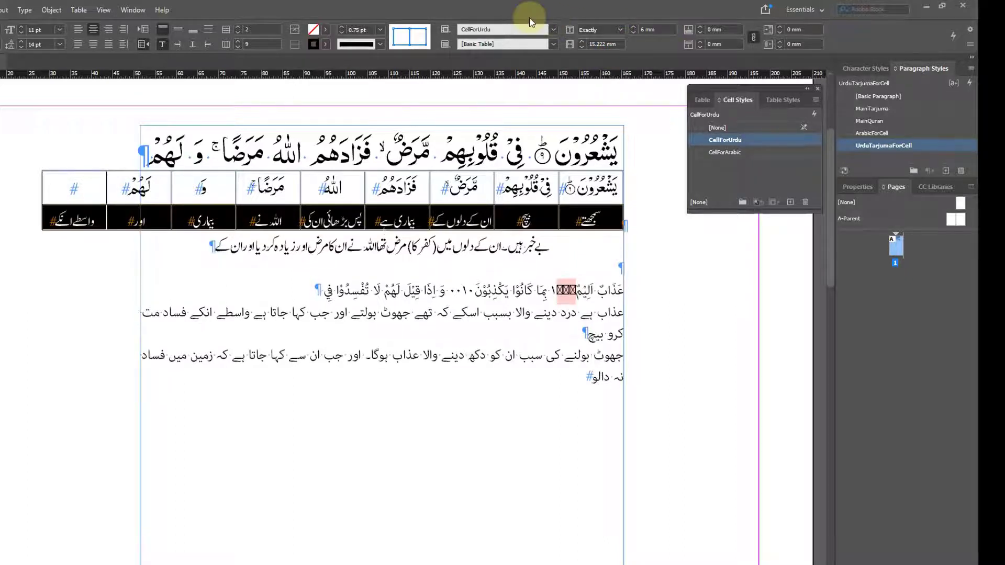
# Give the text frame a 1 pt stroke and check the page in preview mode.
pyautogui.click(547, 262)
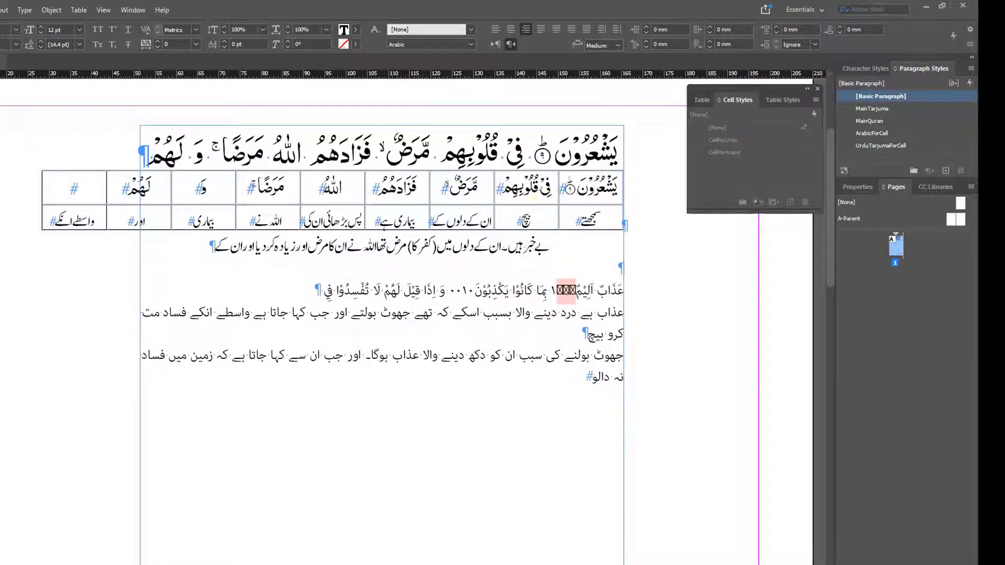
pyautogui.press('Escape')
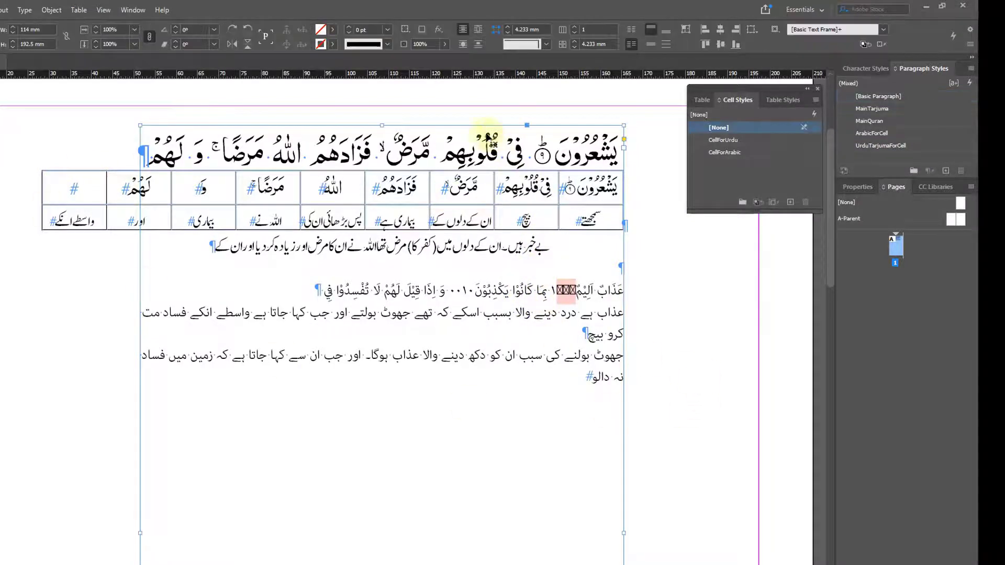
pyautogui.click(349, 27)
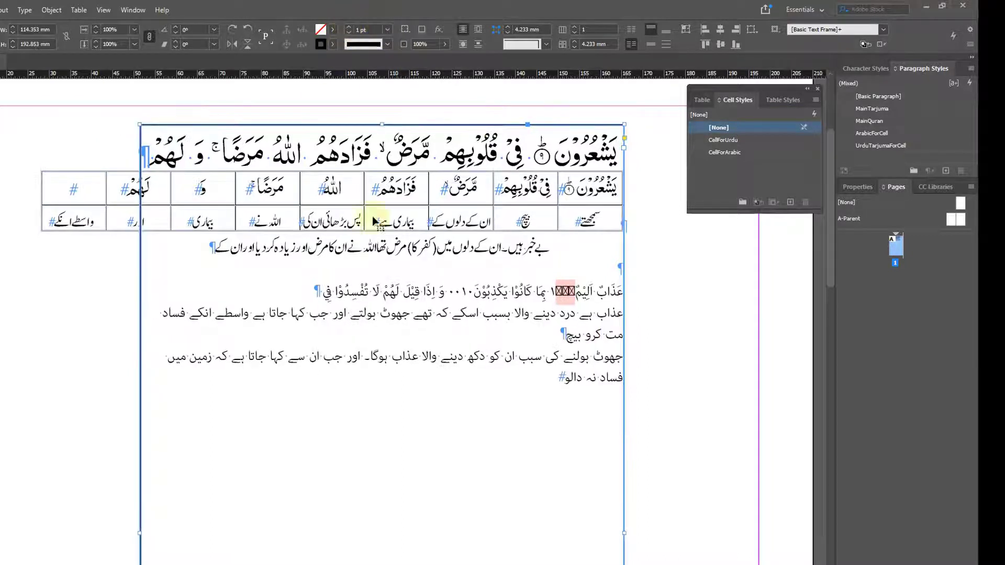
pyautogui.click(74, 308)
pyautogui.press('w')
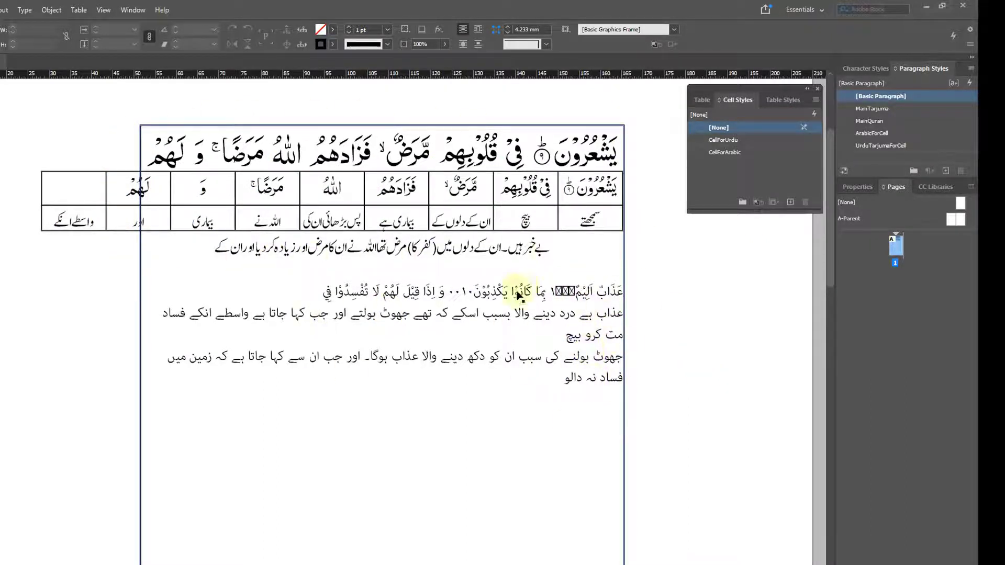
pyautogui.press('w')
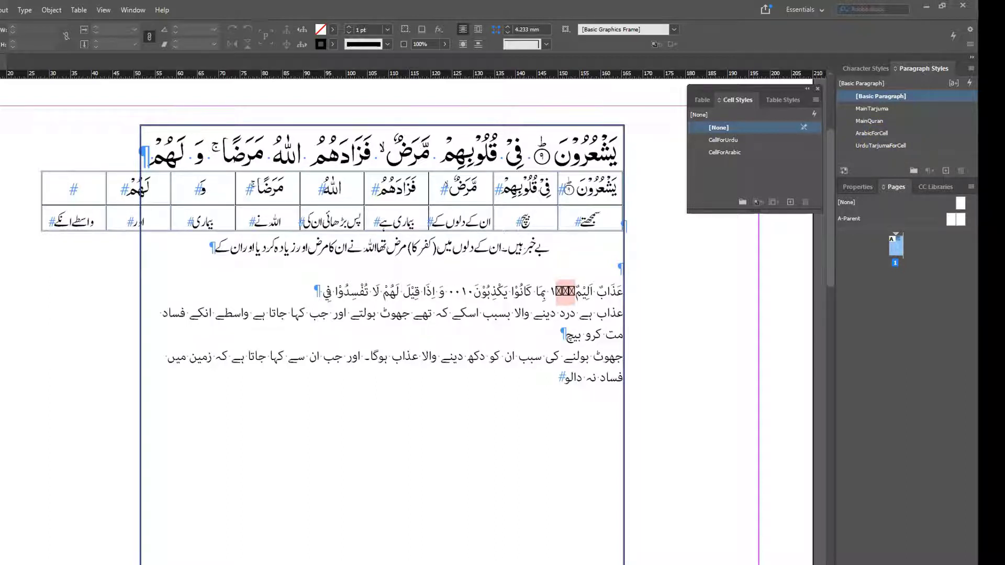
# Set the UrduTarjumaForCell paragraph style's baseline shift to 2 pt and save the style.
pyautogui.click(469, 222)
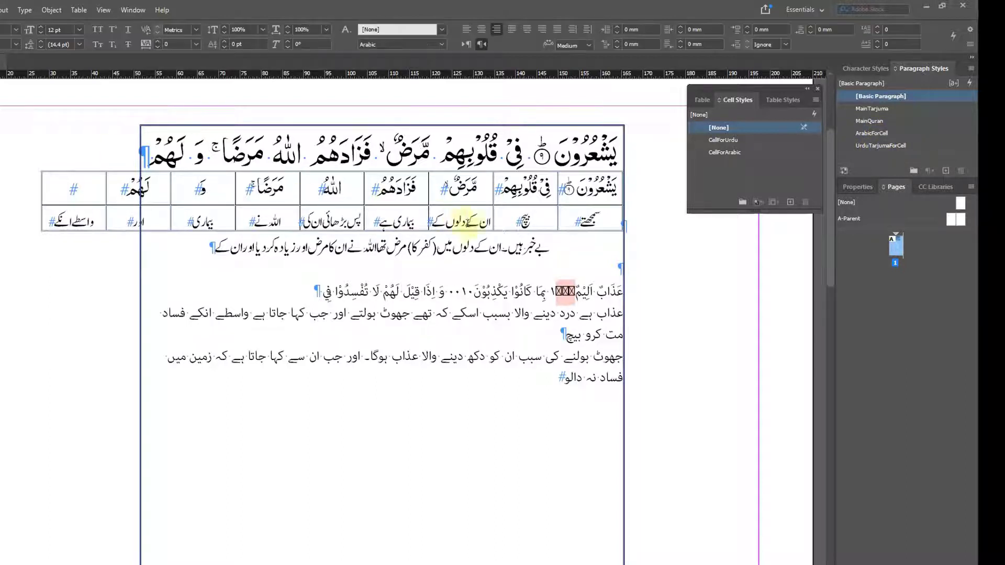
pyautogui.rightClick(873, 148)
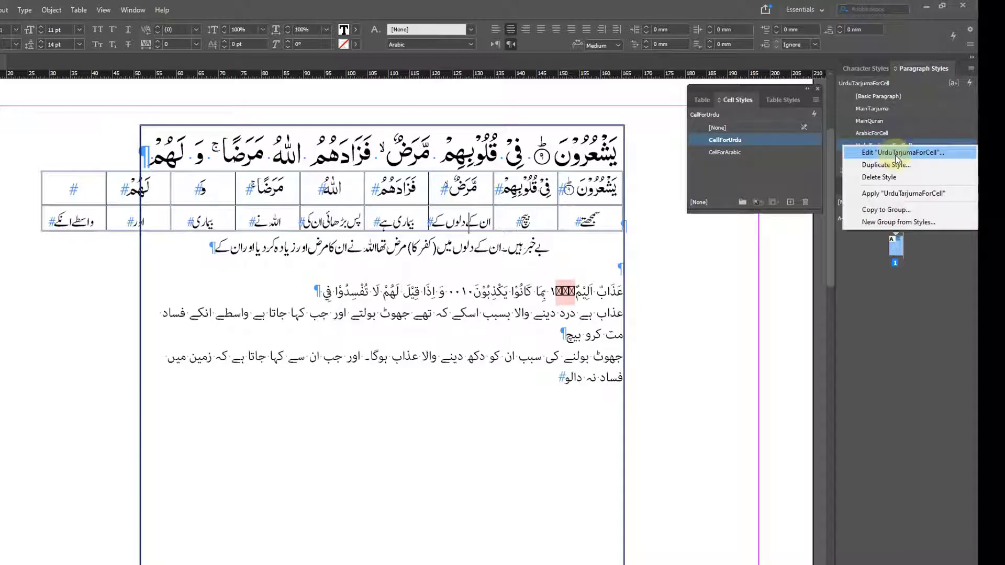
pyautogui.click(896, 153)
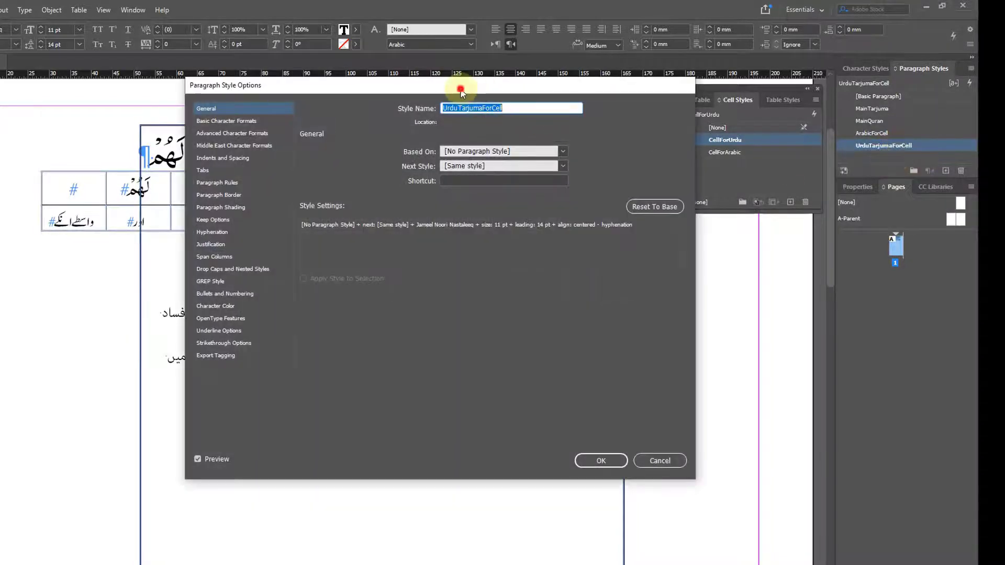
pyautogui.moveTo(461, 90); pyautogui.dragTo(393, 256)
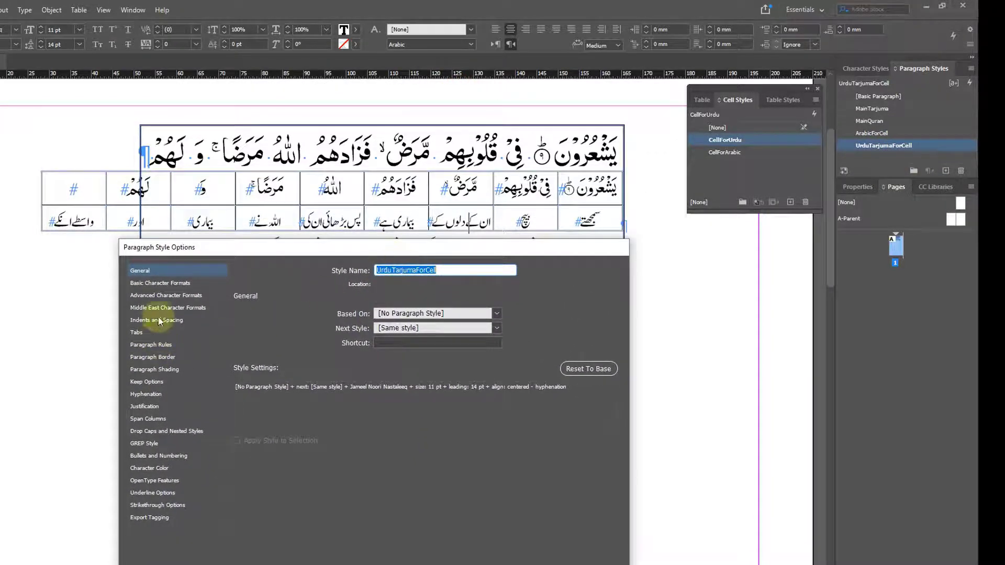
pyautogui.click(164, 296)
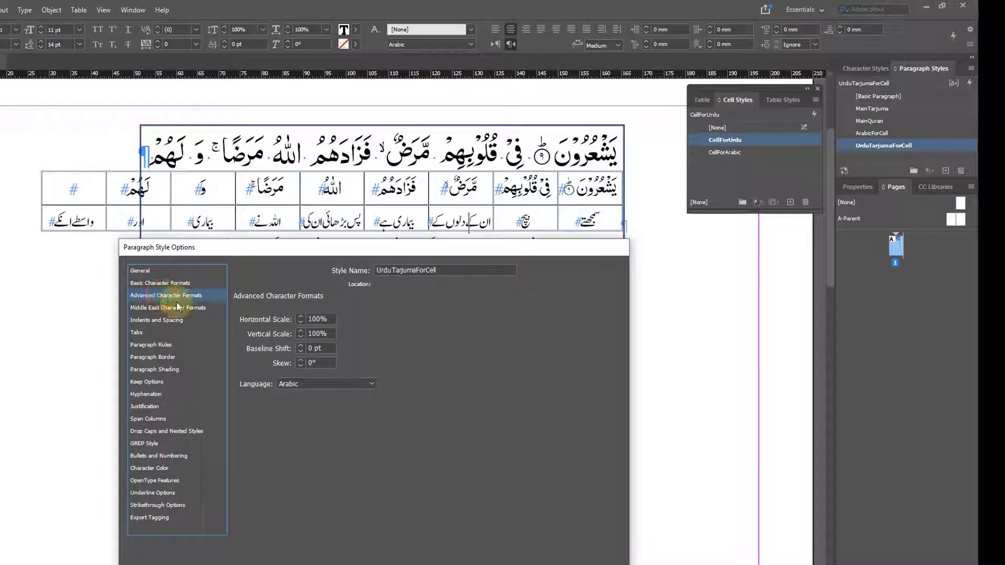
pyautogui.click(300, 346)
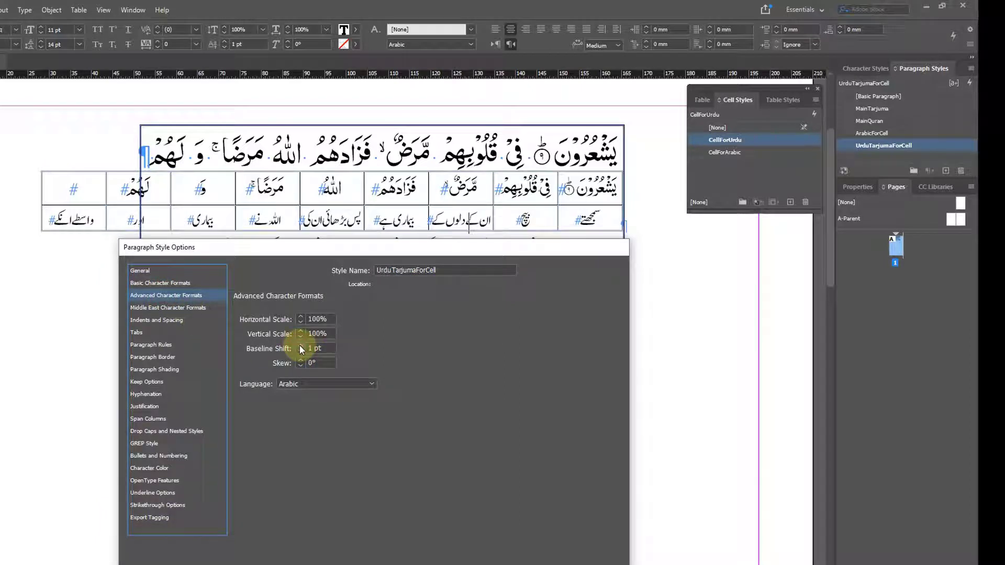
pyautogui.click(300, 345)
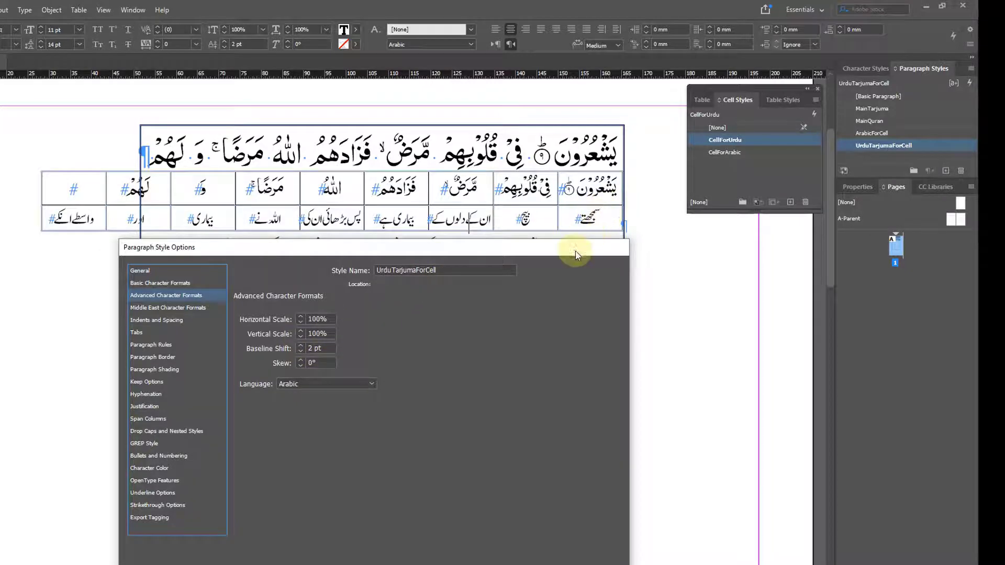
pyautogui.moveTo(572, 249); pyautogui.dragTo(534, 138)
pyautogui.click(482, 512)
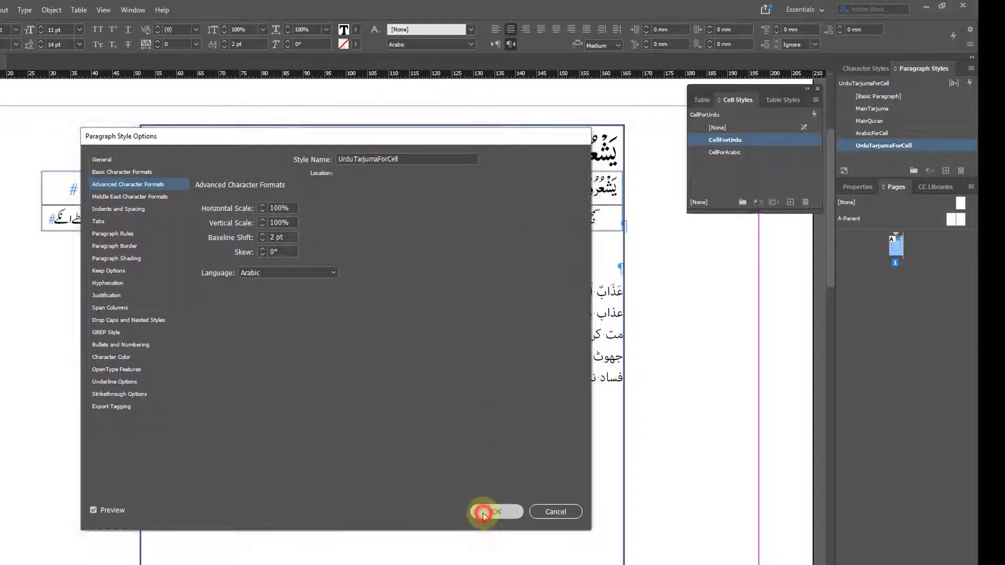
# Turn off the display of hidden characters and select the text frame.
pyautogui.click(480, 263)
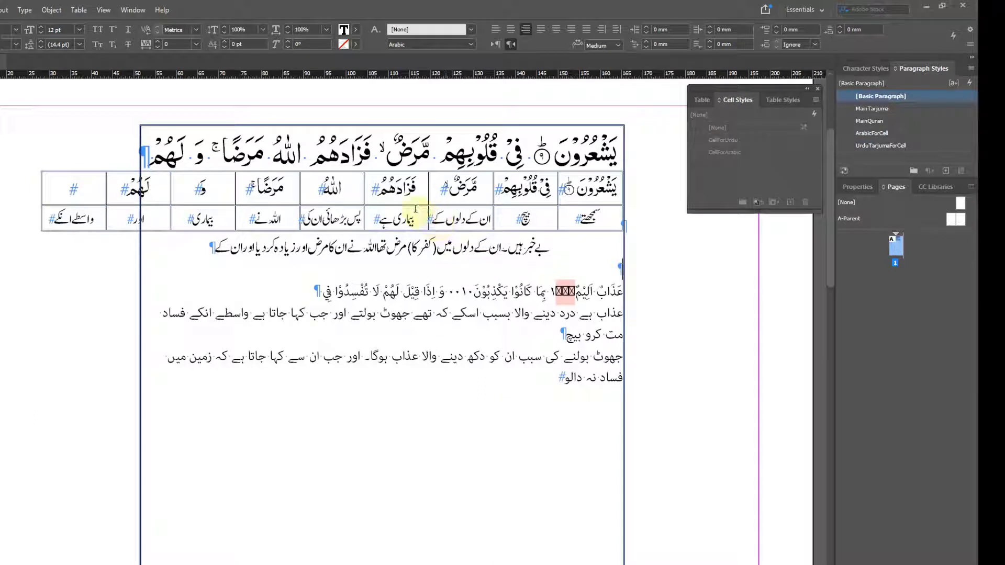
pyautogui.hotkey('ctrl', 'alt', 'i')
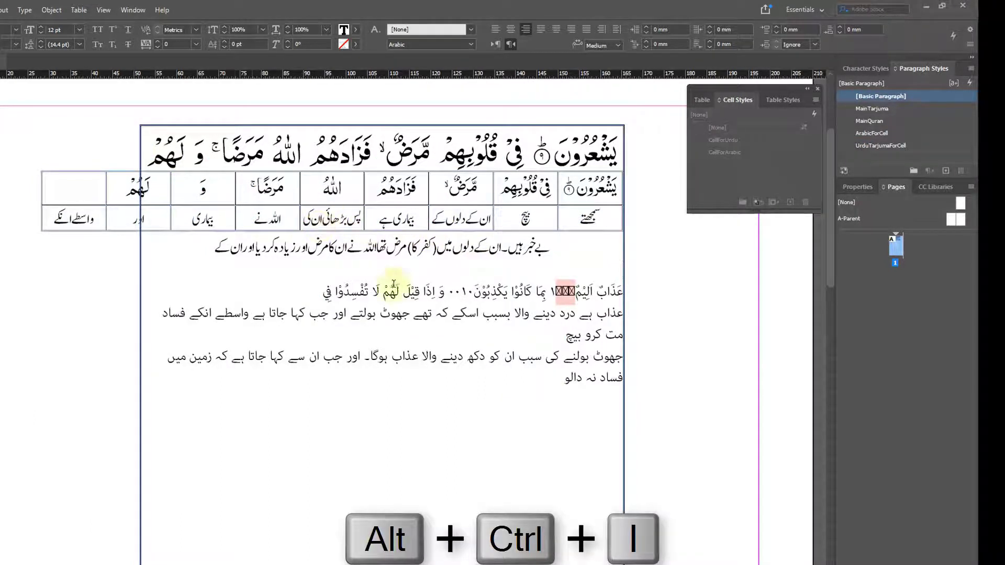
pyautogui.press('Escape')
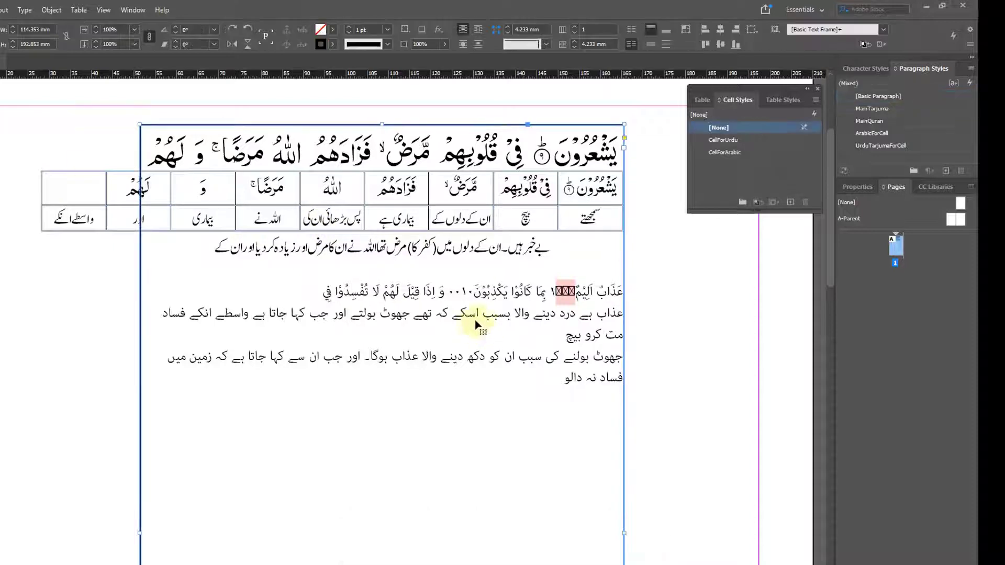
pyautogui.moveTo(478, 279); pyautogui.dragTo(432, 260)
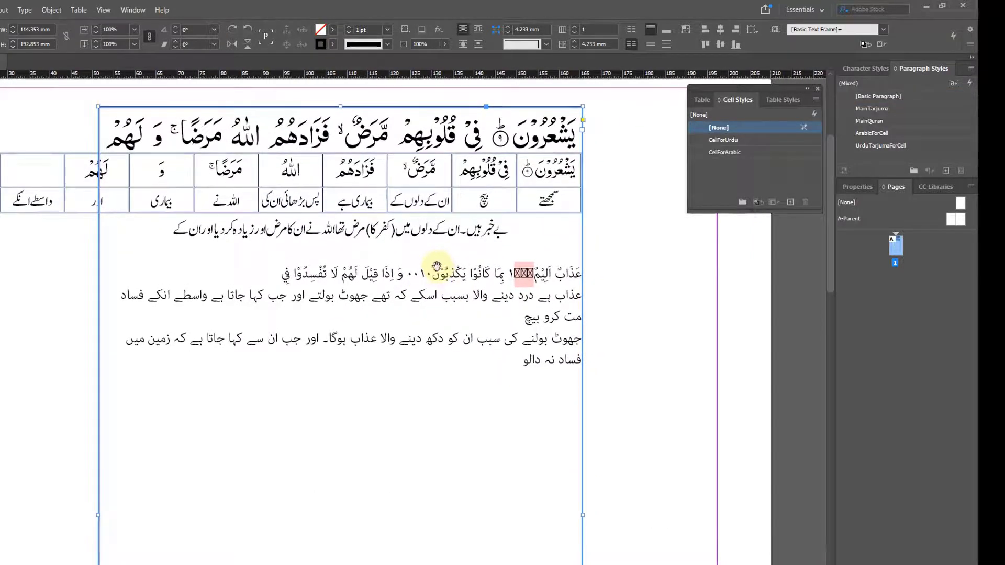
# Set the MainTarjuma paragraph style's alignment to Full Justify and save the style.
pyautogui.doubleClick(382, 231)
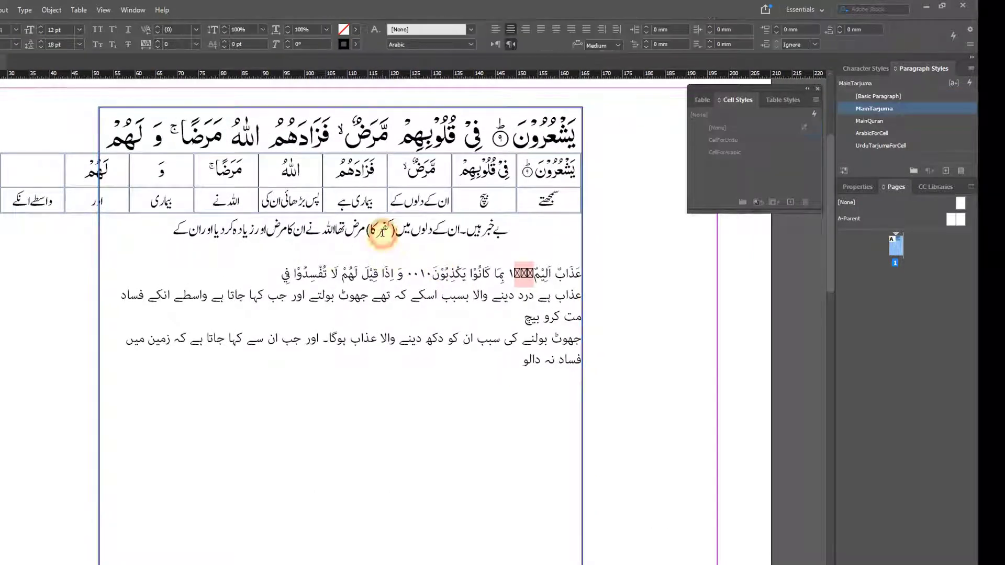
pyautogui.moveTo(423, 230); pyautogui.dragTo(371, 231)
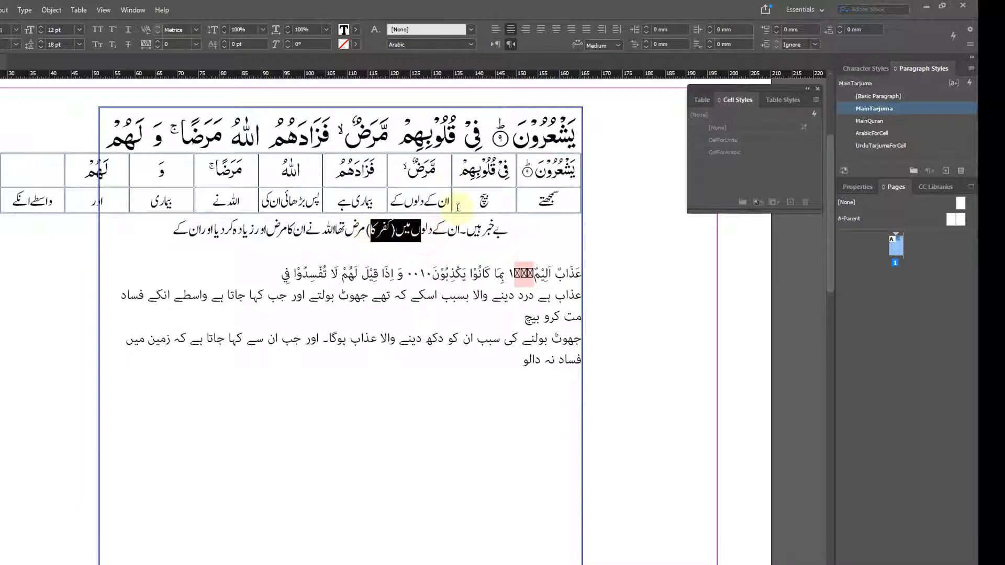
pyautogui.click(870, 109)
pyautogui.rightClick(870, 111)
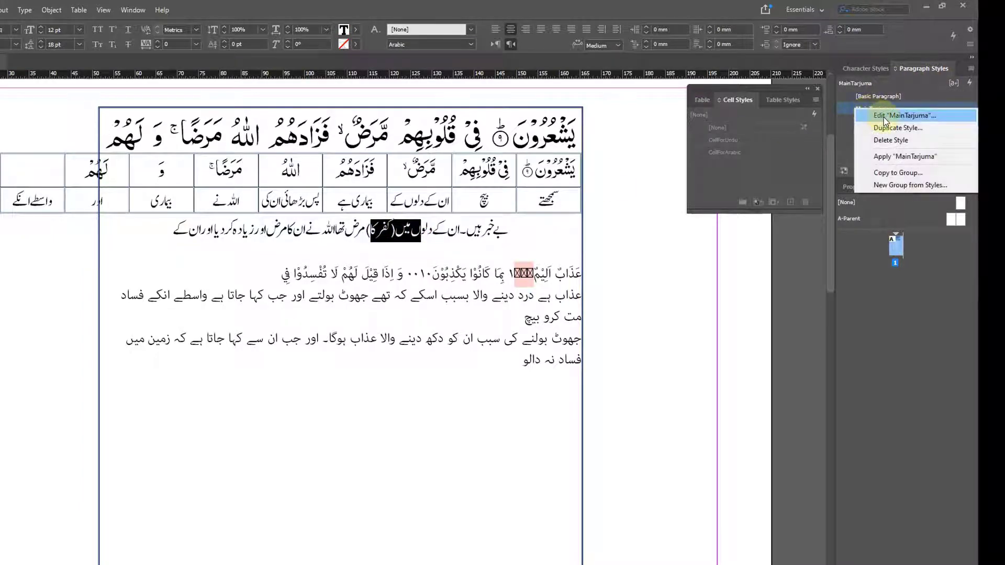
pyautogui.click(879, 106)
pyautogui.click(126, 210)
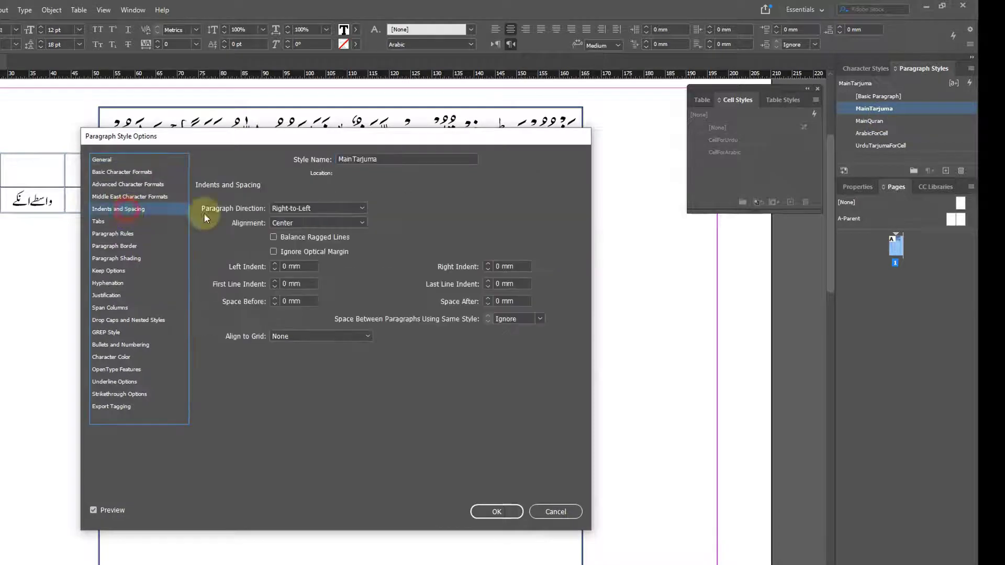
pyautogui.click(354, 223)
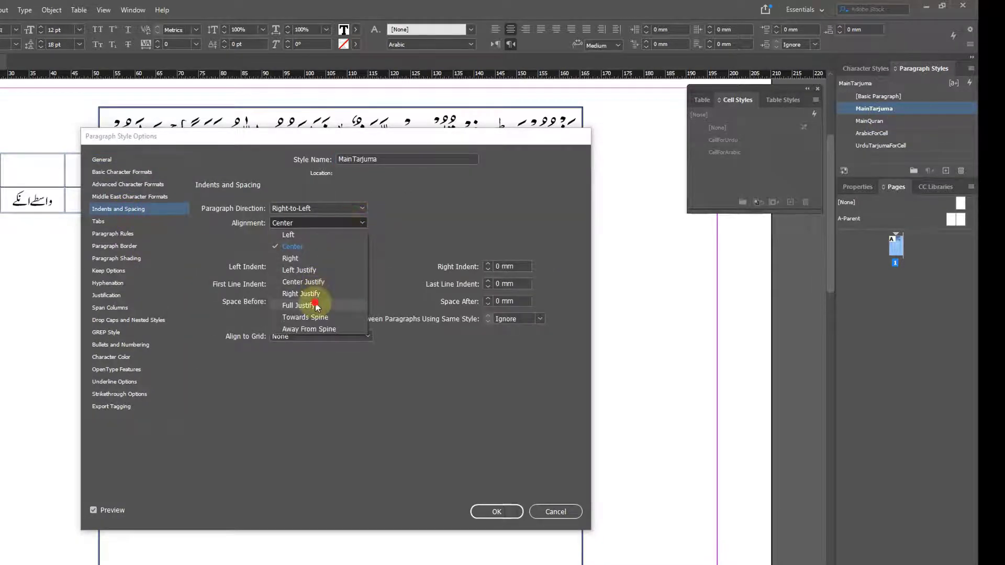
pyautogui.click(299, 305)
pyautogui.click(506, 512)
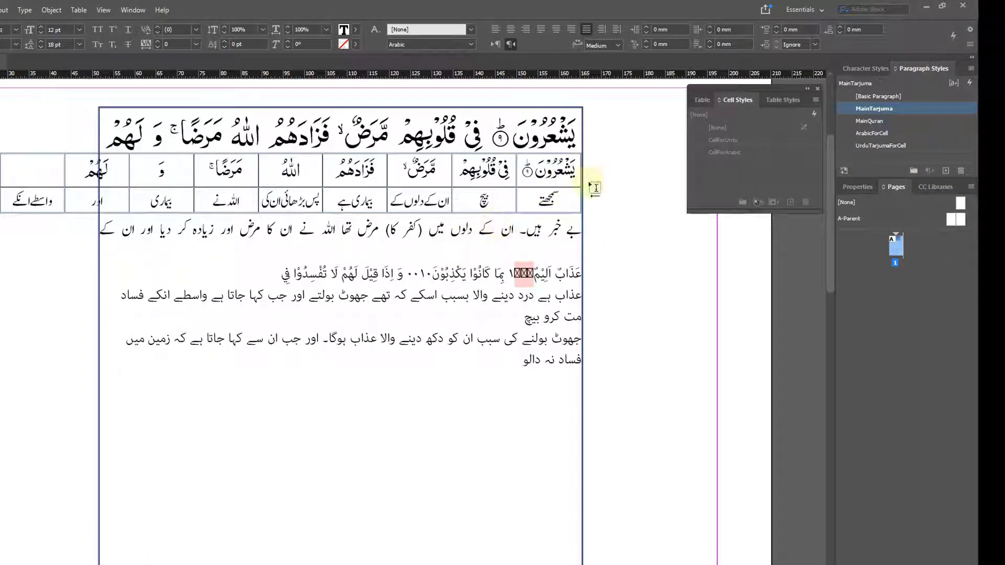
# Set the MainTarjuma paragraph style's left and right indents to 1 mm each and save the style.
pyautogui.rightClick(870, 108)
pyautogui.click(866, 111)
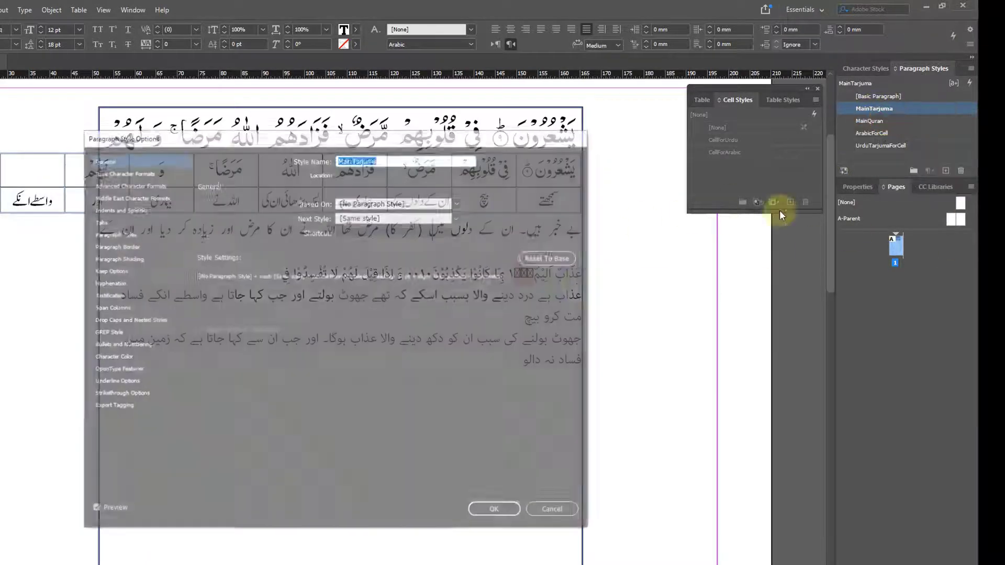
pyautogui.click(133, 209)
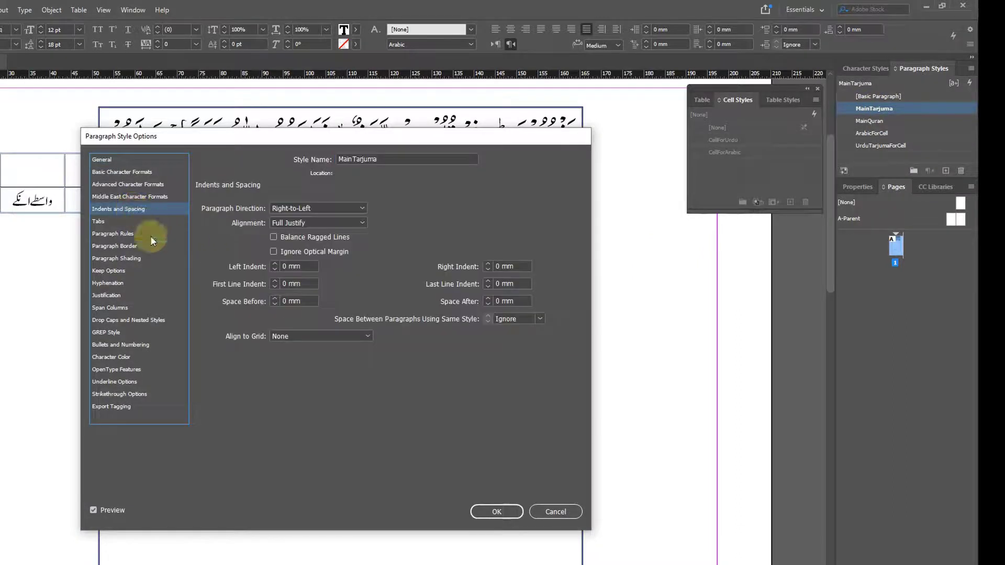
pyautogui.moveTo(297, 140); pyautogui.dragTo(278, 252)
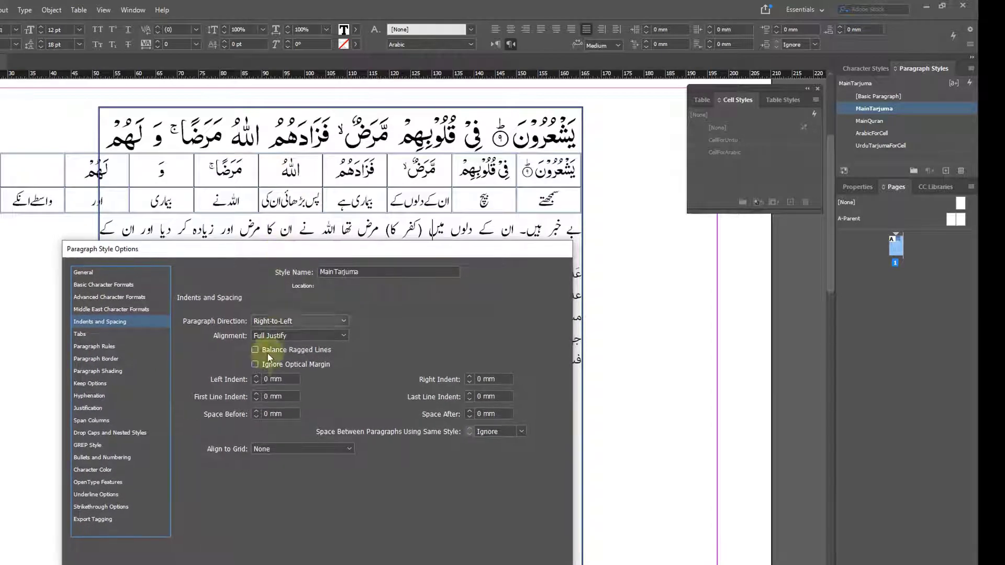
pyautogui.click(256, 377)
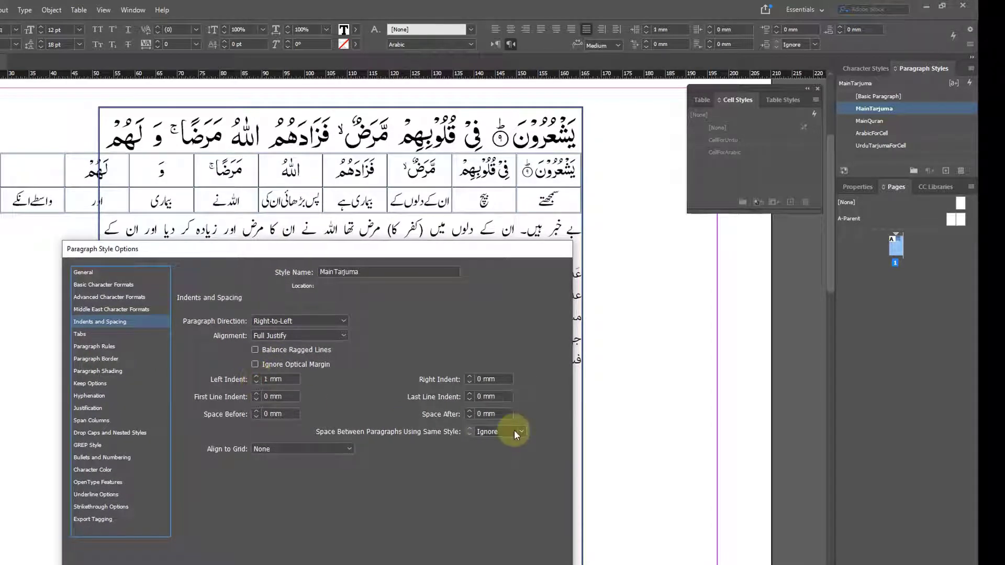
pyautogui.click(469, 377)
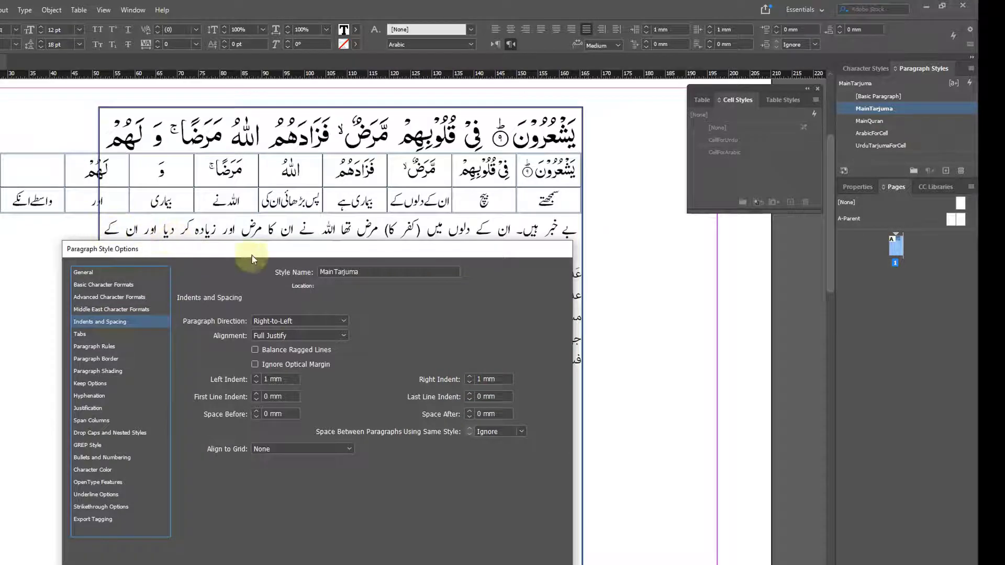
pyautogui.moveTo(255, 257); pyautogui.dragTo(260, 110)
pyautogui.click(478, 532)
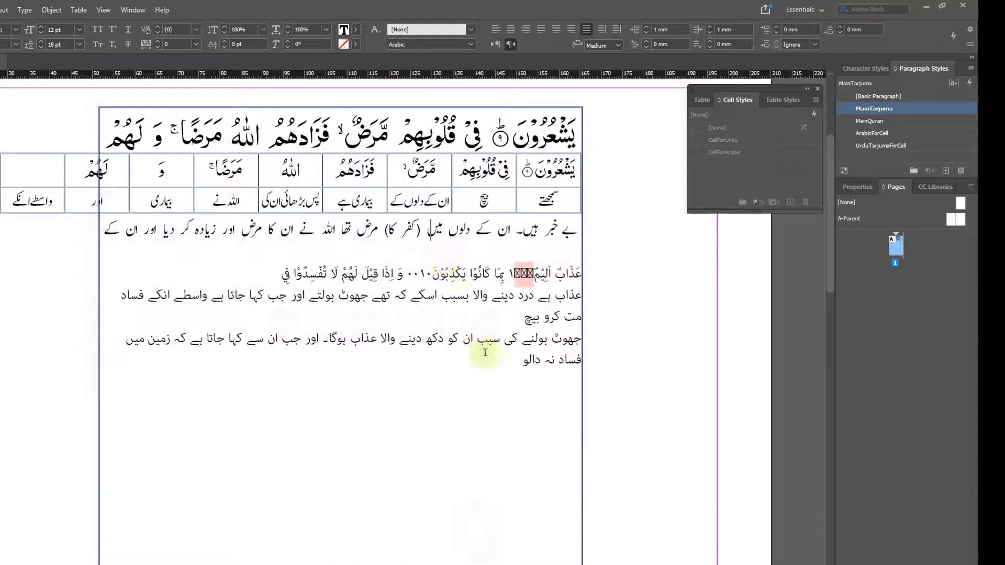
# Close the Word source document, switch to the scanned page photo and move its window below the table for comparison.
pyautogui.click(44, 175)
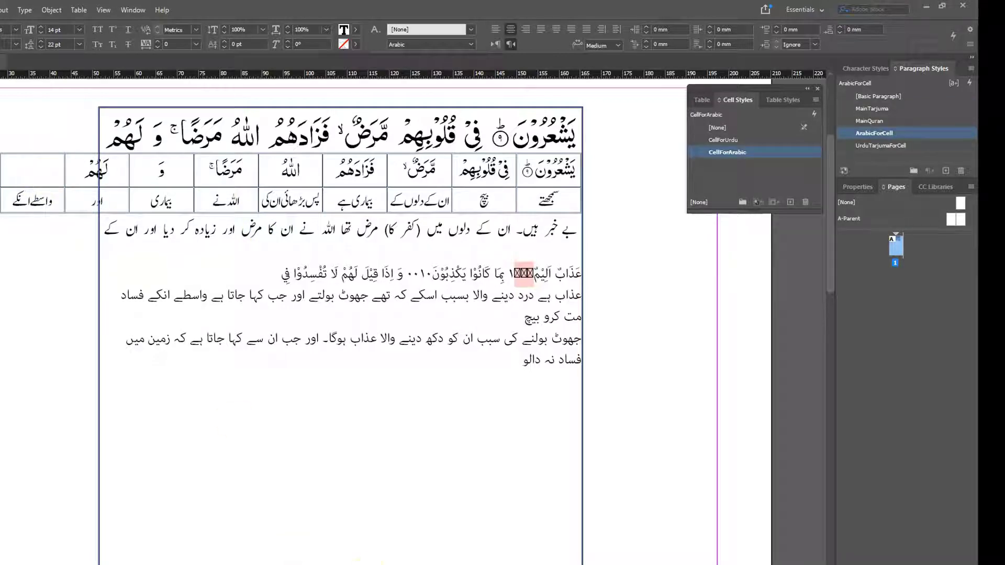
pyautogui.hotkey('alt', 'Tab')
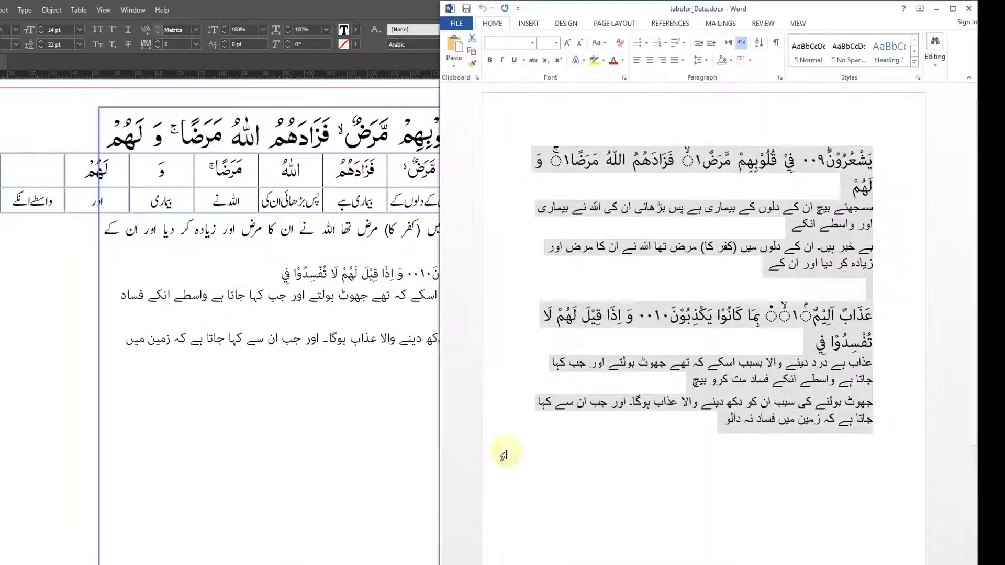
pyautogui.hotkey('ctrl', 'a')
pyautogui.click(972, 14)
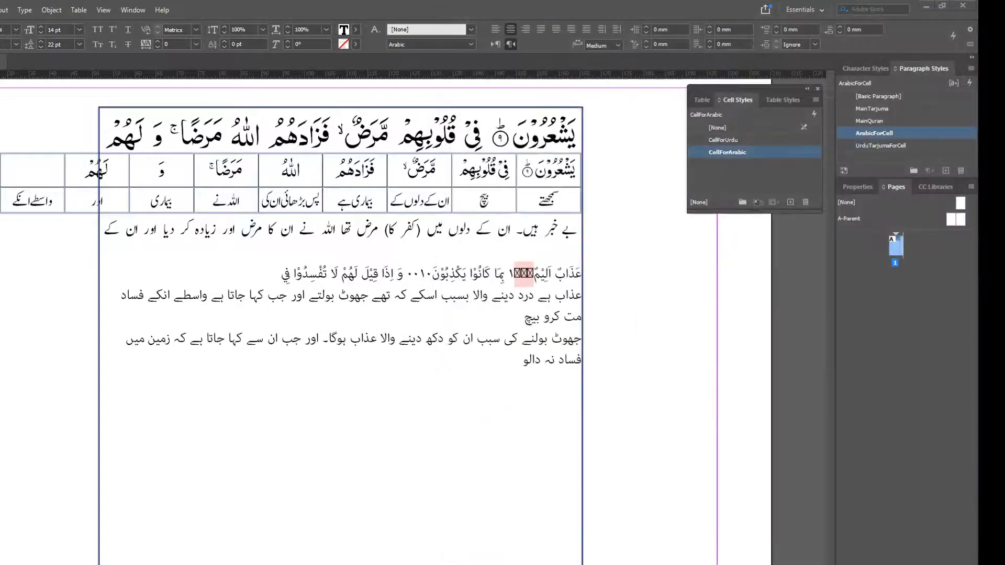
pyautogui.hotkey('alt', 'Tab')
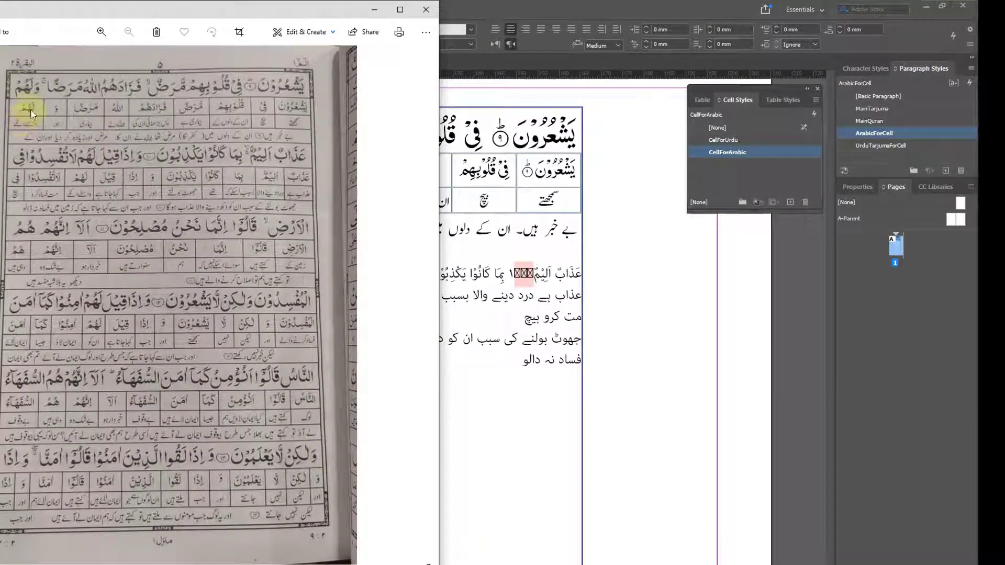
pyautogui.moveTo(175, 11); pyautogui.dragTo(280, 307)
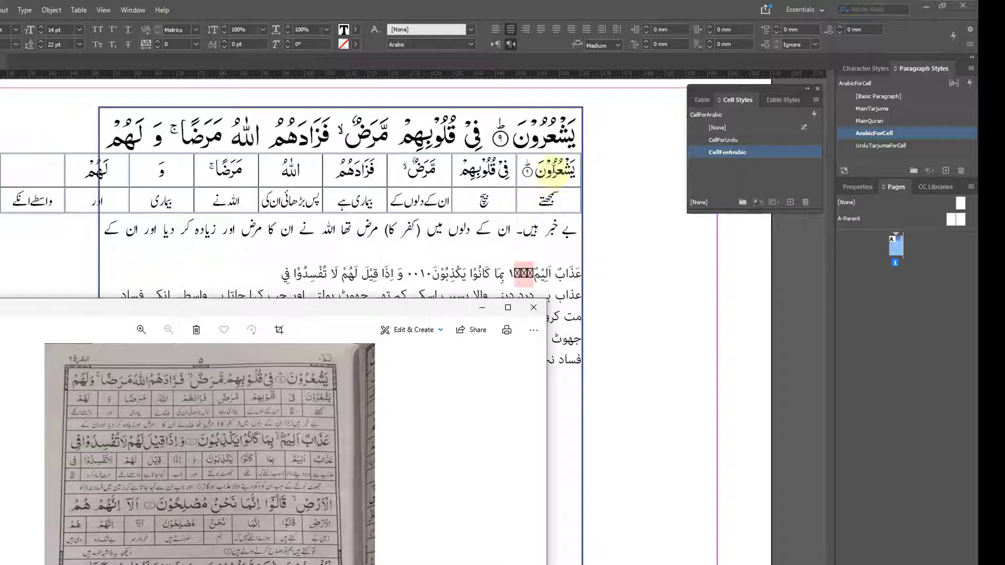
# Delete the verse-end and pause marks from the table's Arabic cells يَشْعُرُوْنَ, مَّرَضٌ and مَرَضًا, checking against the scanned page.
pyautogui.click(535, 173)
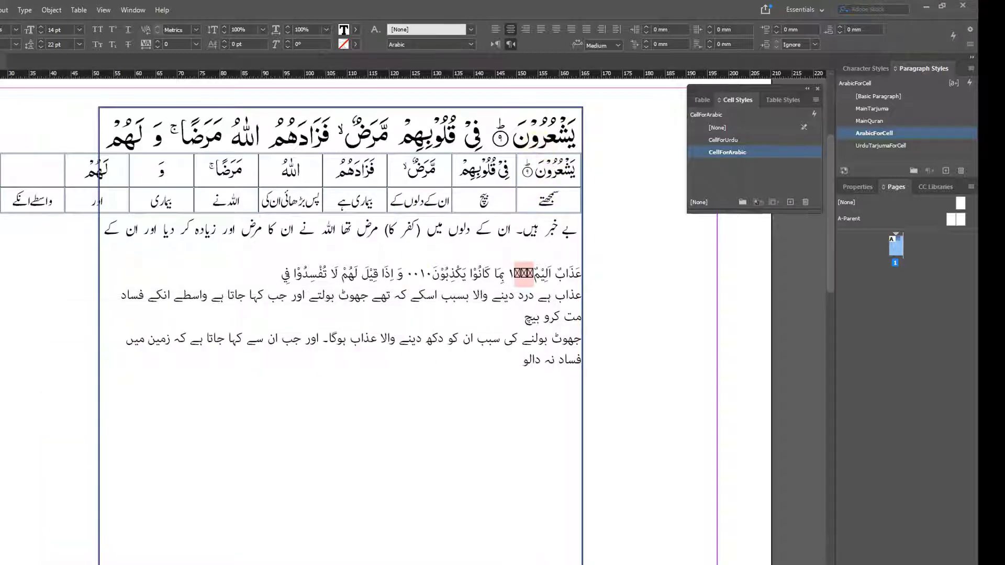
pyautogui.press('Delete')
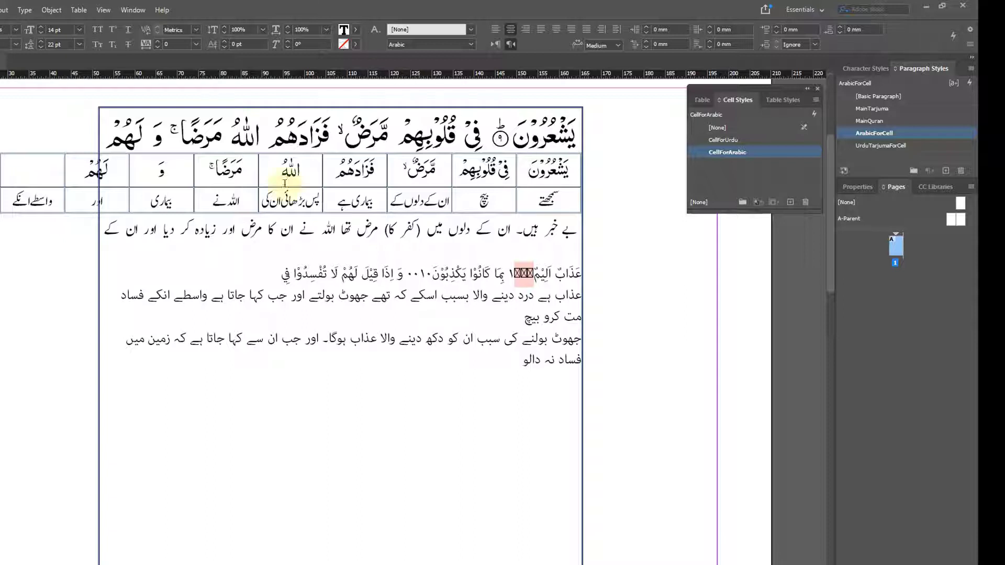
pyautogui.hotkey('alt', 'Tab')
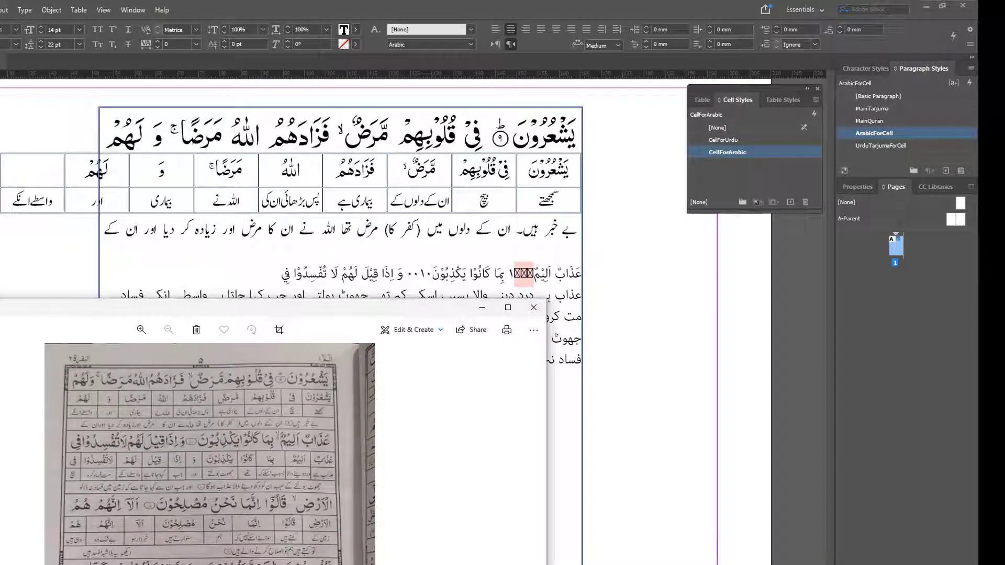
pyautogui.hotkey('alt', 'Tab')
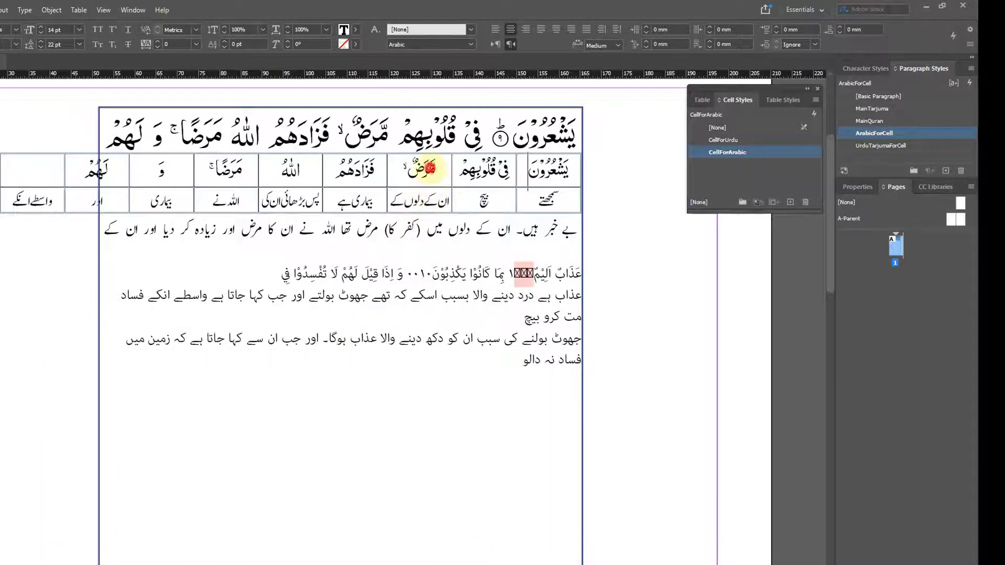
pyautogui.hotkey('ctrl', 'Left')
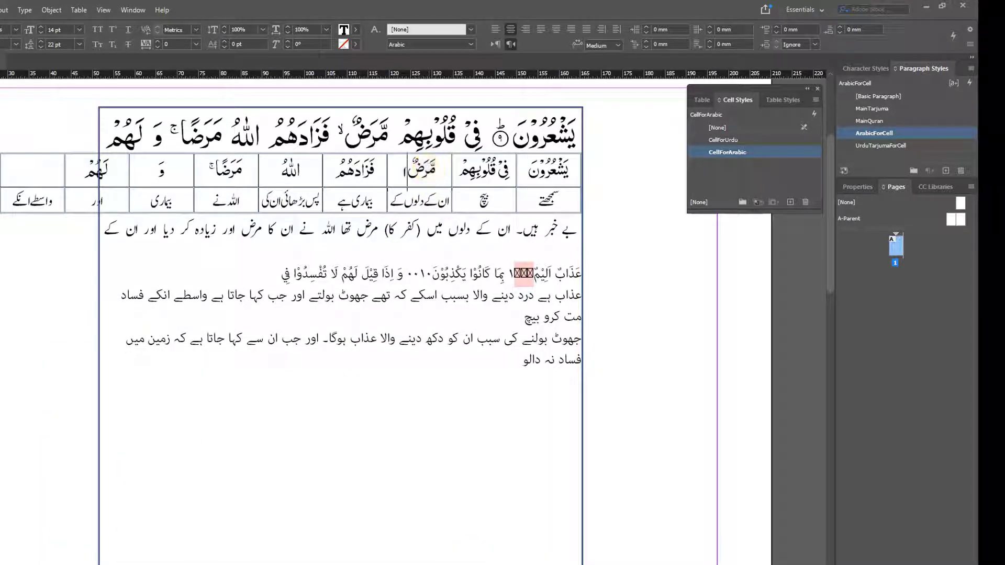
pyautogui.press('Delete')
pyautogui.click(234, 174)
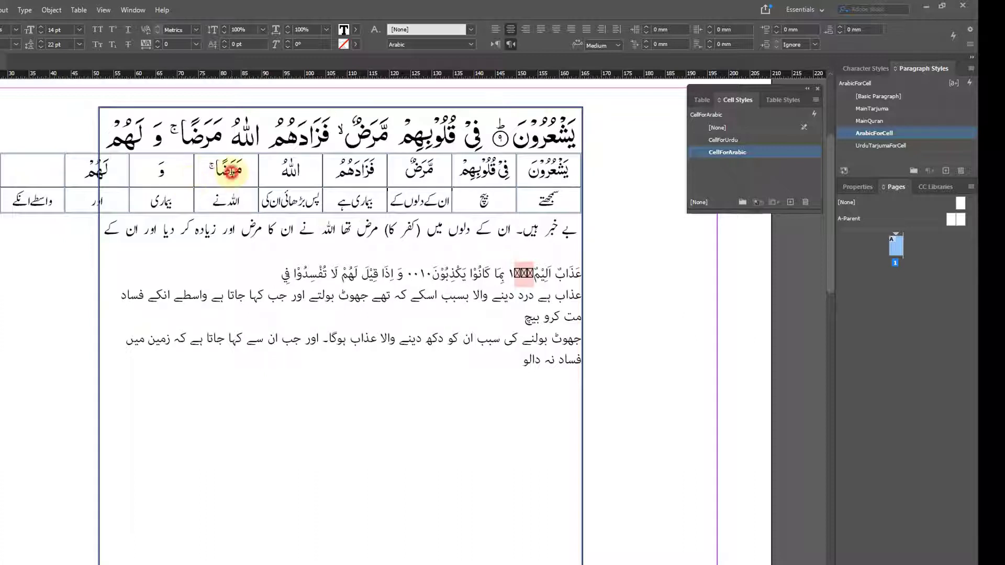
pyautogui.hotkey('ctrl', 'Left')
pyautogui.press('Delete')
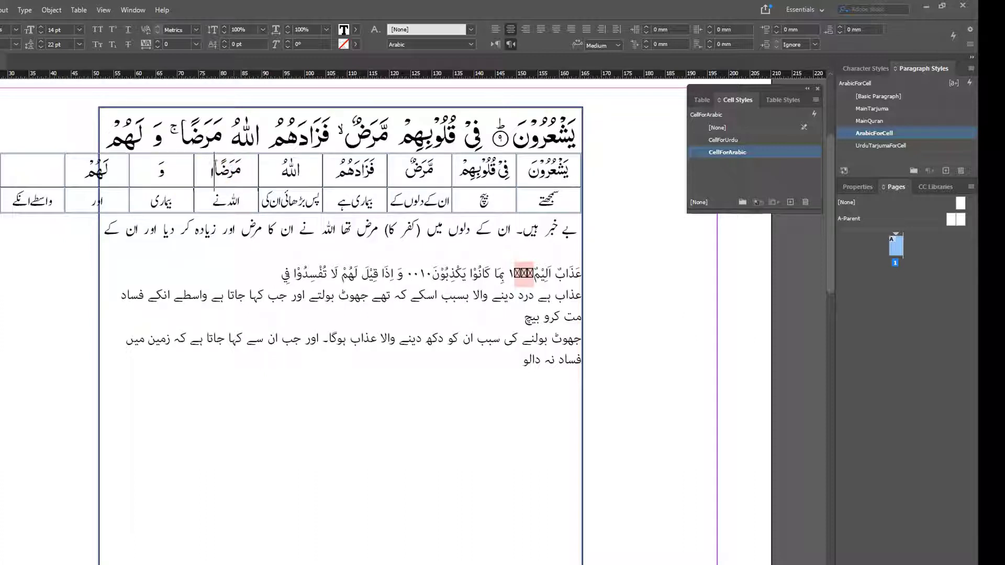
pyautogui.press('Delete')
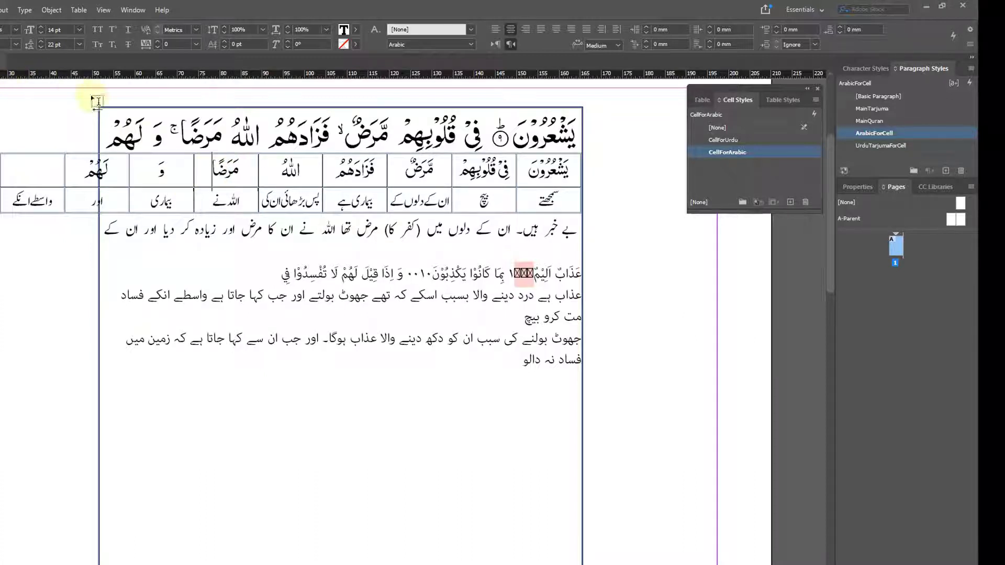
# Try merging the empty cell of the Arabic row with the adjacent لَهُمْ cell, and undo the merge.
pyautogui.hotkey('alt', 'Tab')
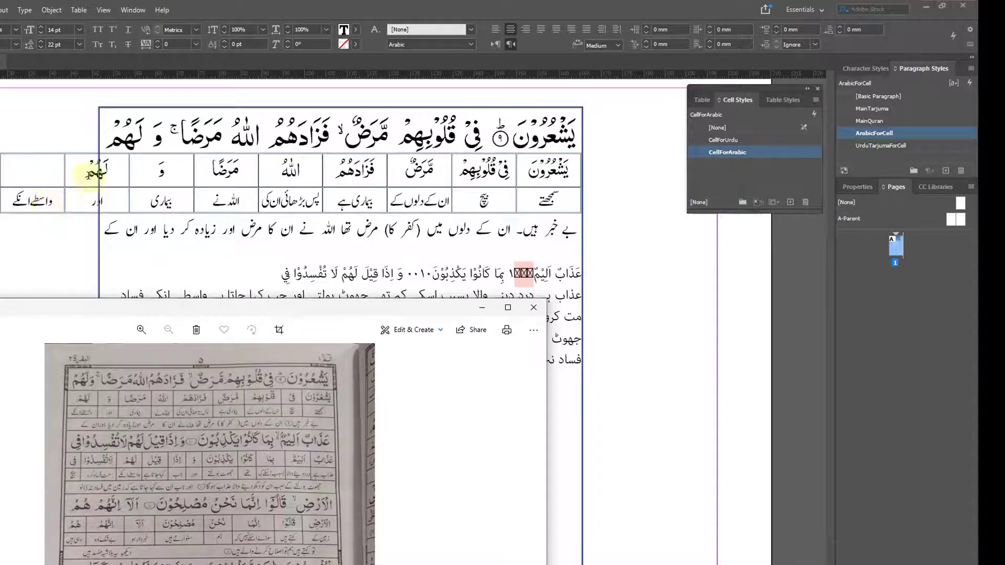
pyautogui.click(42, 167)
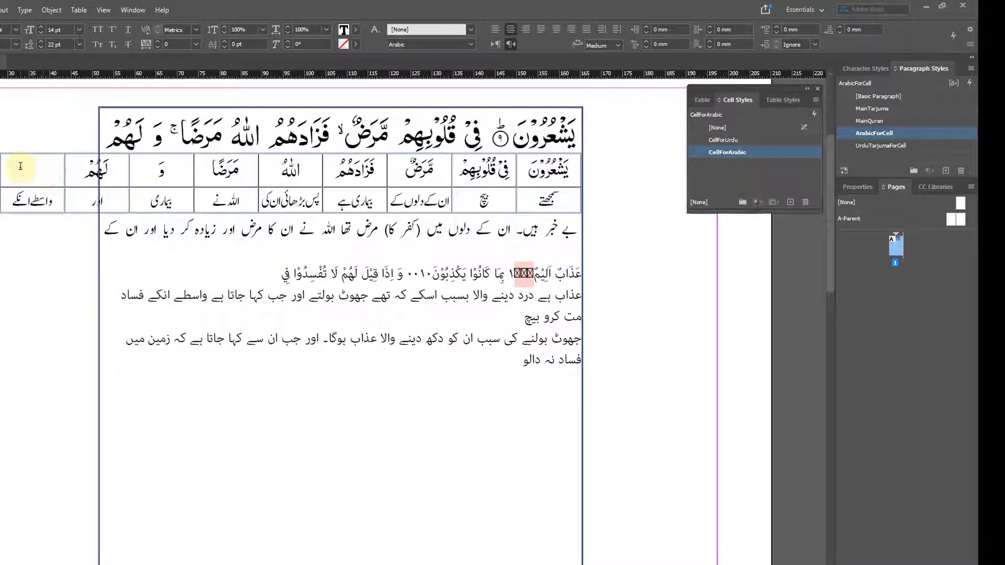
pyautogui.moveTo(19, 163); pyautogui.dragTo(108, 161)
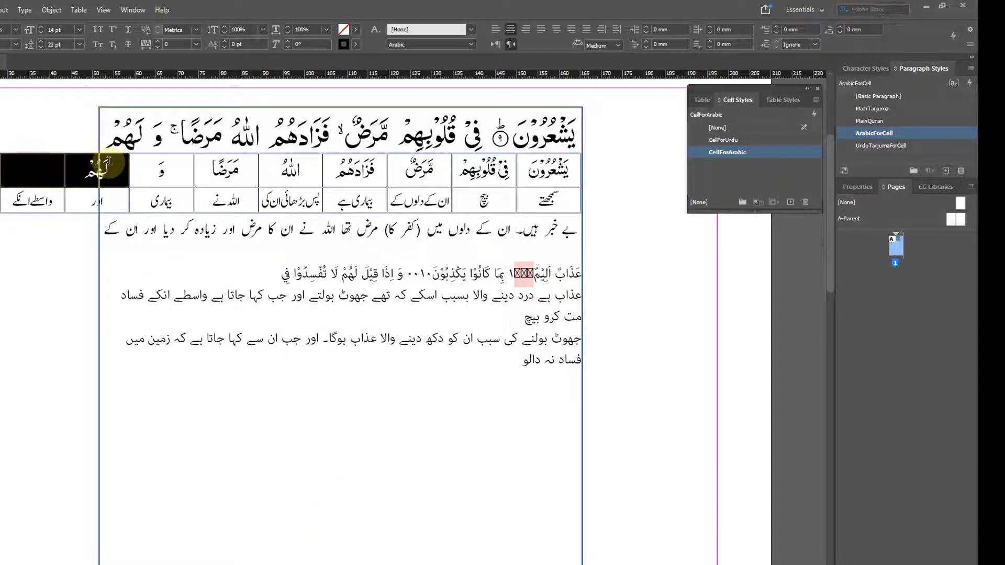
pyautogui.rightClick(105, 162)
pyautogui.click(139, 242)
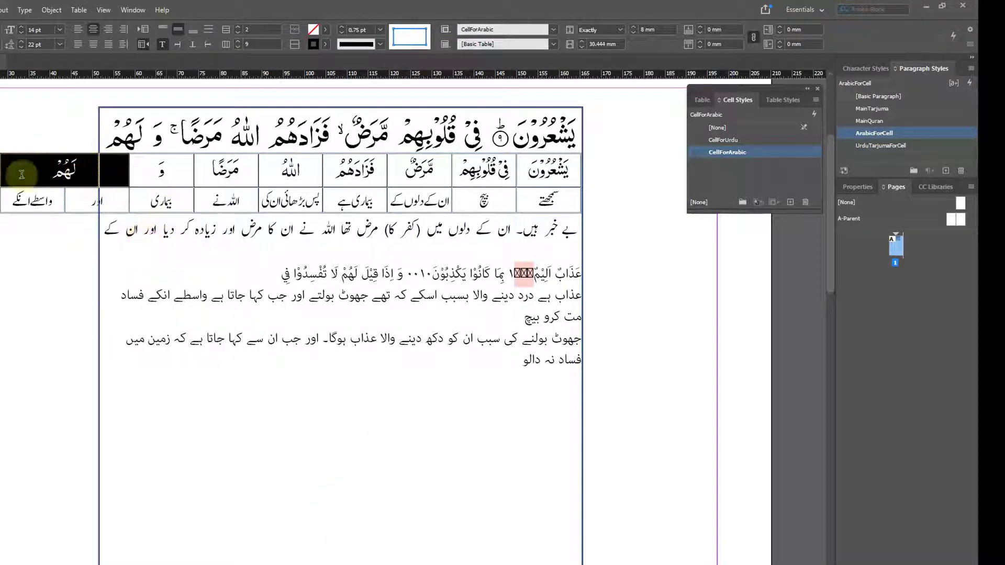
pyautogui.press('Escape')
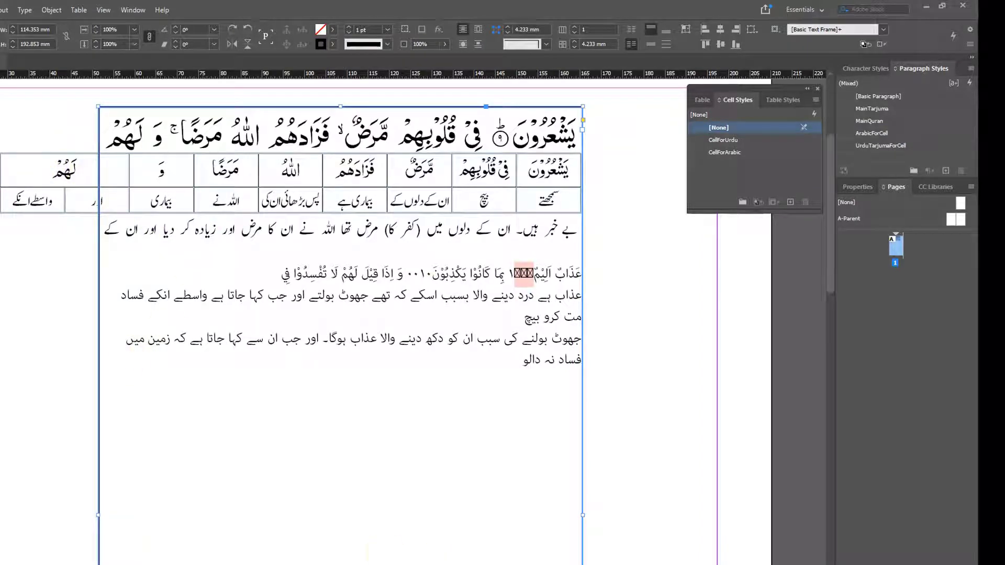
pyautogui.hotkey('ctrl', 'z')
pyautogui.hotkey('ctrl', 'shift', 'a')
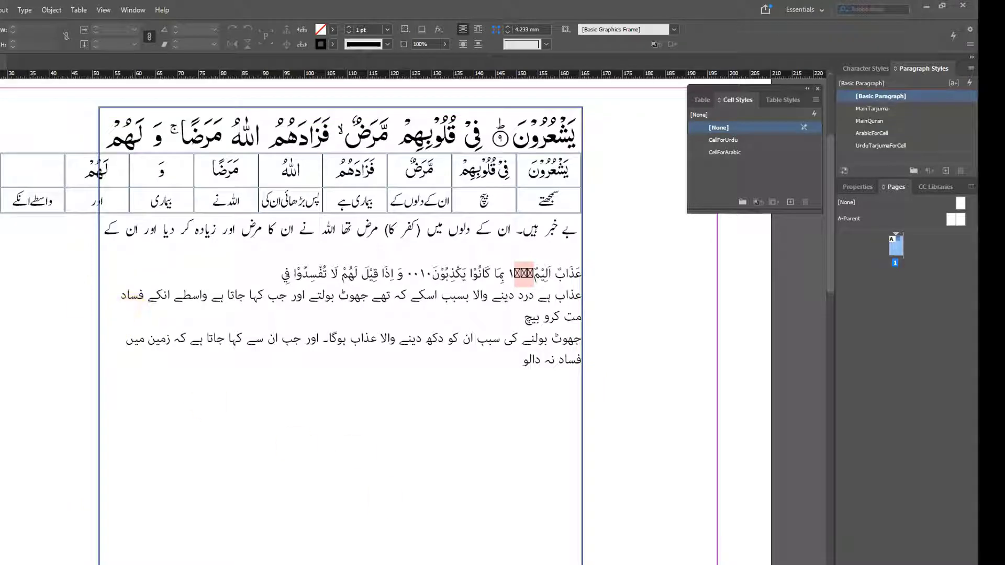
# Compare with the scanned page and move the word لَهُمْ into the empty Arabic cell above واسطے انکے.
pyautogui.hotkey('alt', 'Tab')
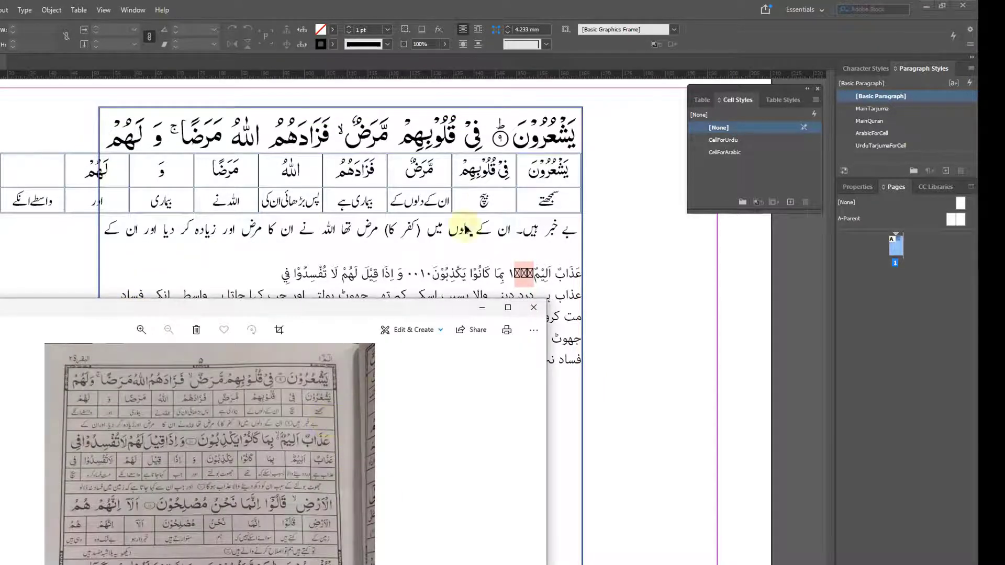
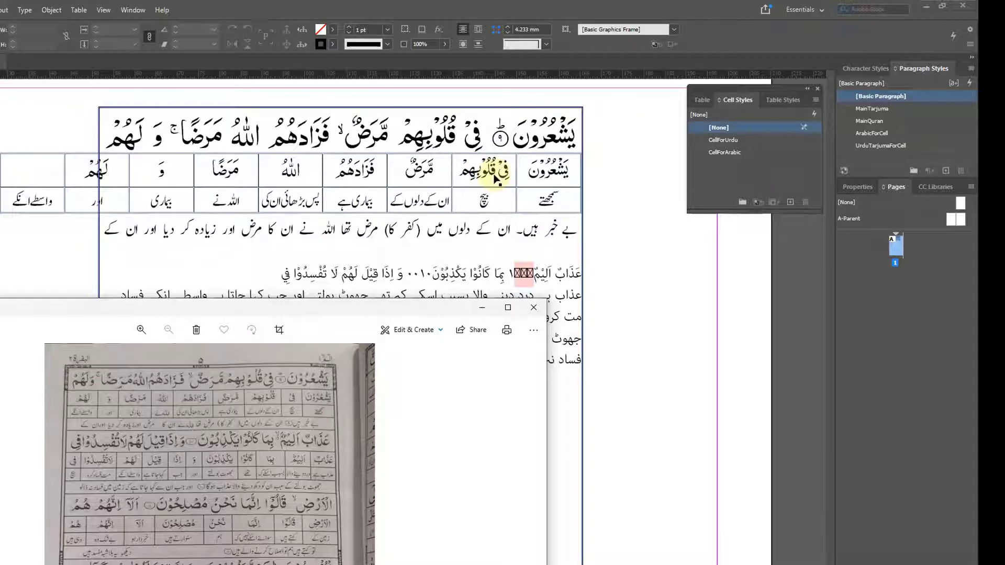
pyautogui.hotkey('alt', 'Tab')
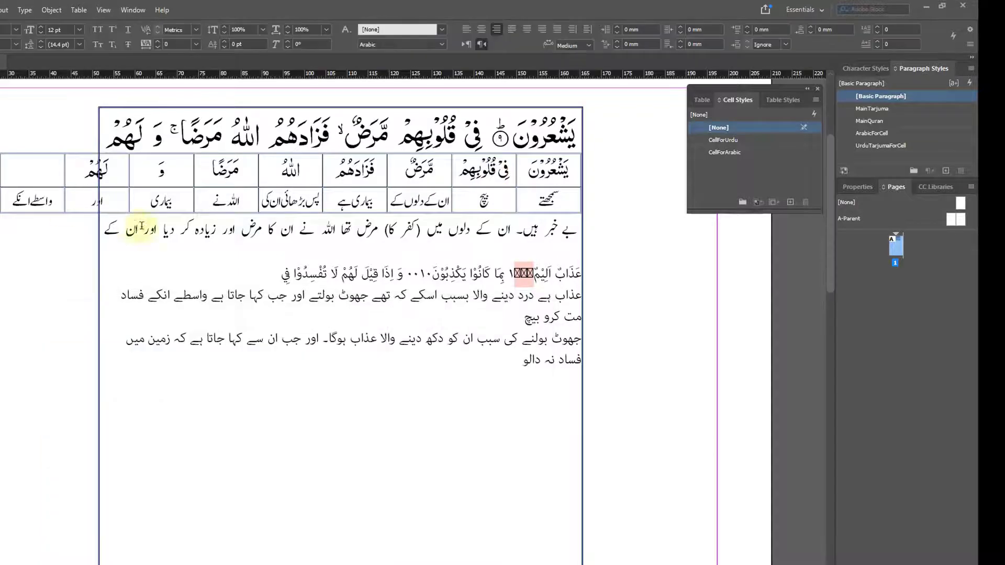
pyautogui.doubleClick(97, 173)
pyautogui.hotkey('ctrl', 'x')
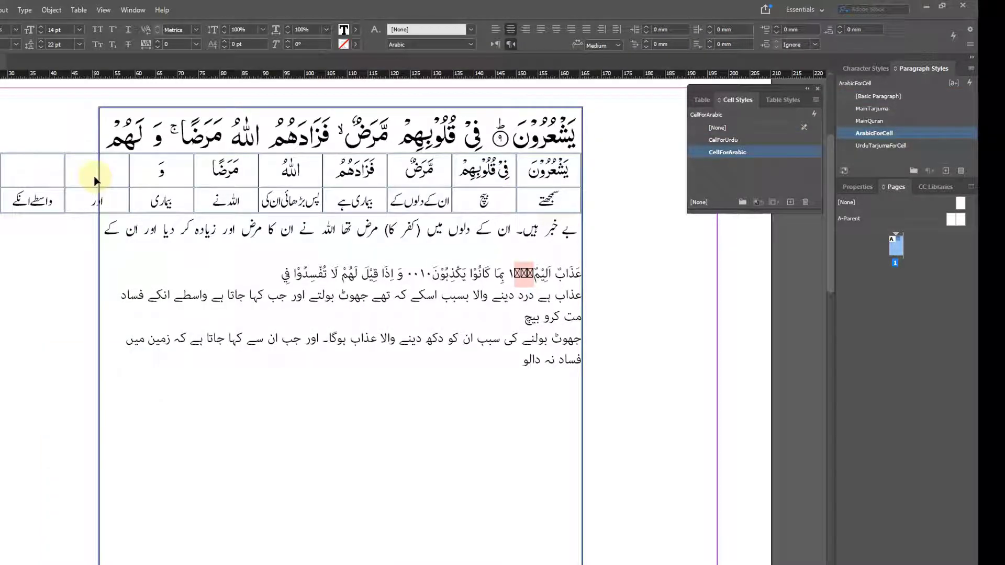
pyautogui.click(21, 172)
pyautogui.hotkey('ctrl', 'v')
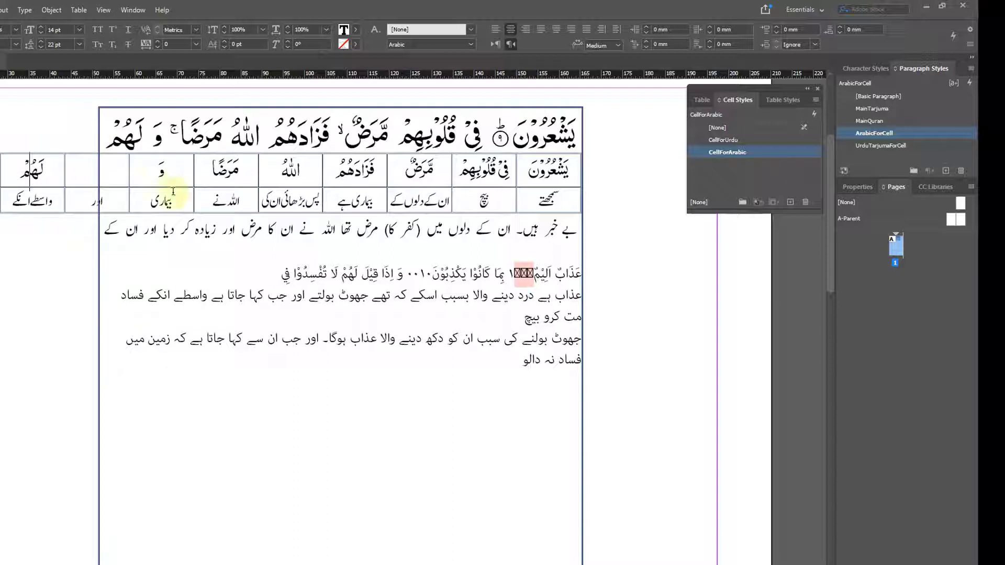
# Move the Arabic words وَ, مَرَضًا and اللّٰهُ into the table cells directly above اور, بیماری and اللہ نے.
pyautogui.doubleClick(161, 172)
pyautogui.moveTo(132, 186); pyautogui.dragTo(101, 175)
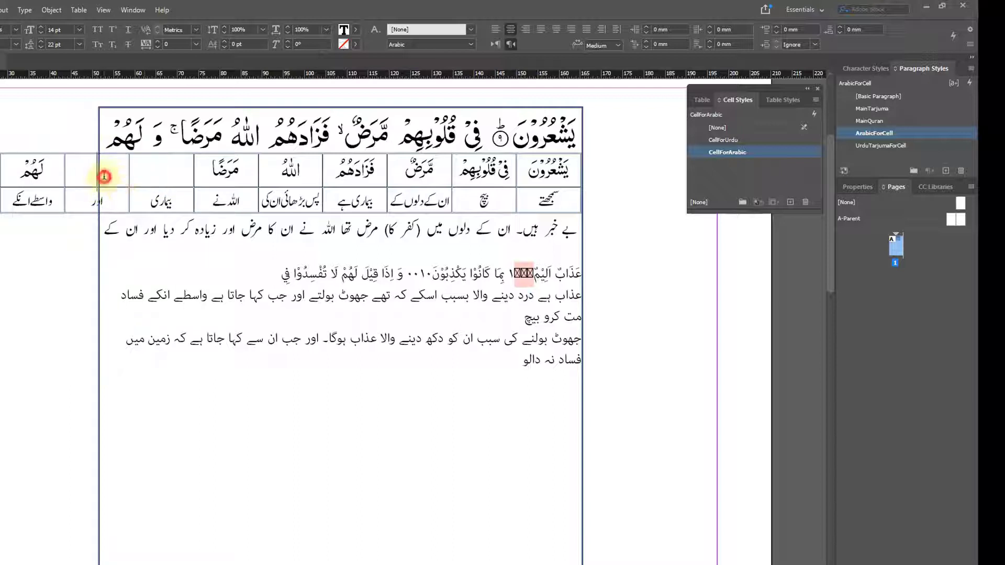
pyautogui.doubleClick(225, 170)
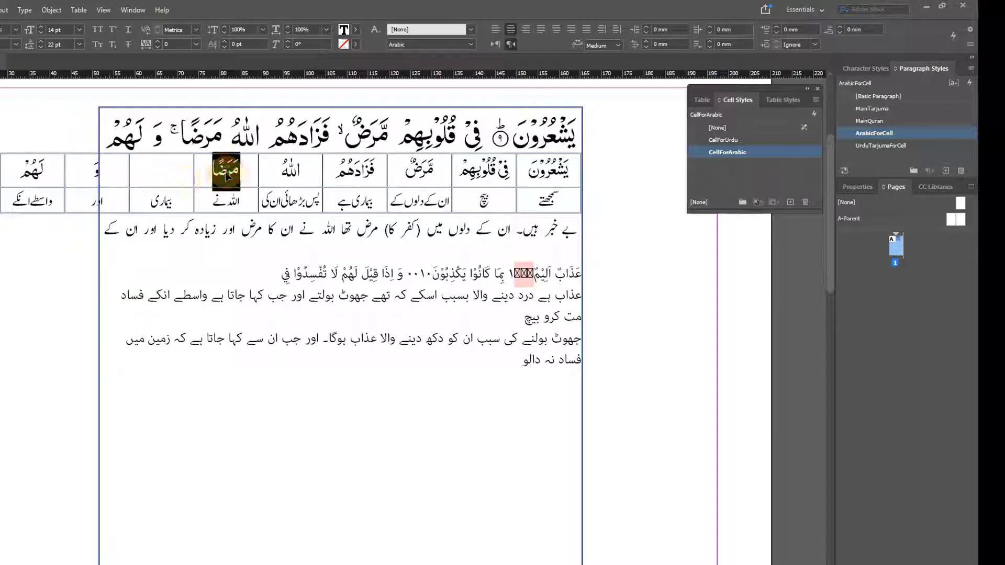
pyautogui.moveTo(225, 171); pyautogui.dragTo(163, 179)
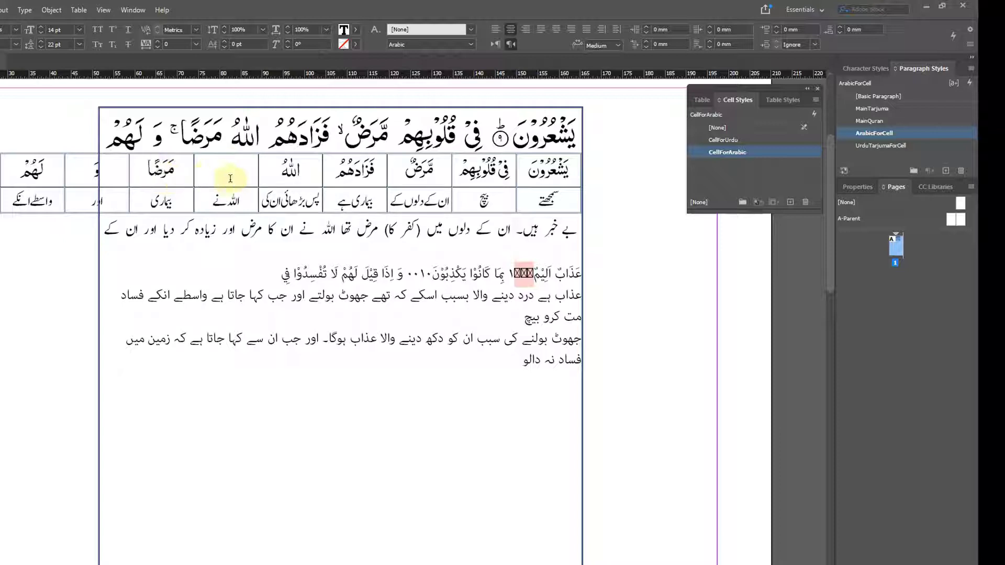
pyautogui.doubleClick(301, 170)
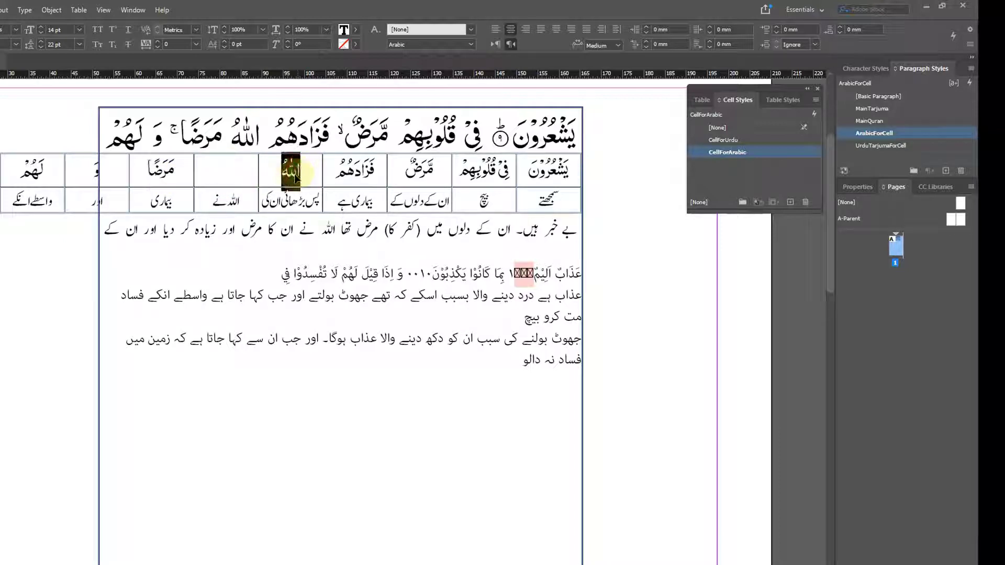
pyautogui.moveTo(296, 178); pyautogui.dragTo(225, 170)
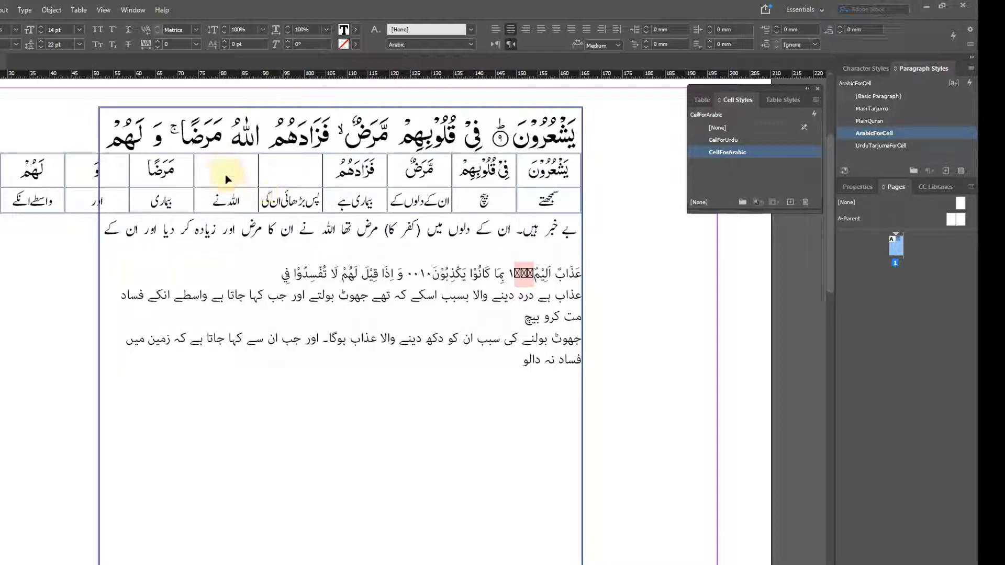
# Move فَزَادَهُمُ into the cell above پس بڑھائی ان کی and مَّرَضٌ into the cell above بیماری ہے.
pyautogui.doubleClick(364, 169)
pyautogui.moveTo(361, 173); pyautogui.dragTo(293, 179)
pyautogui.doubleClick(422, 171)
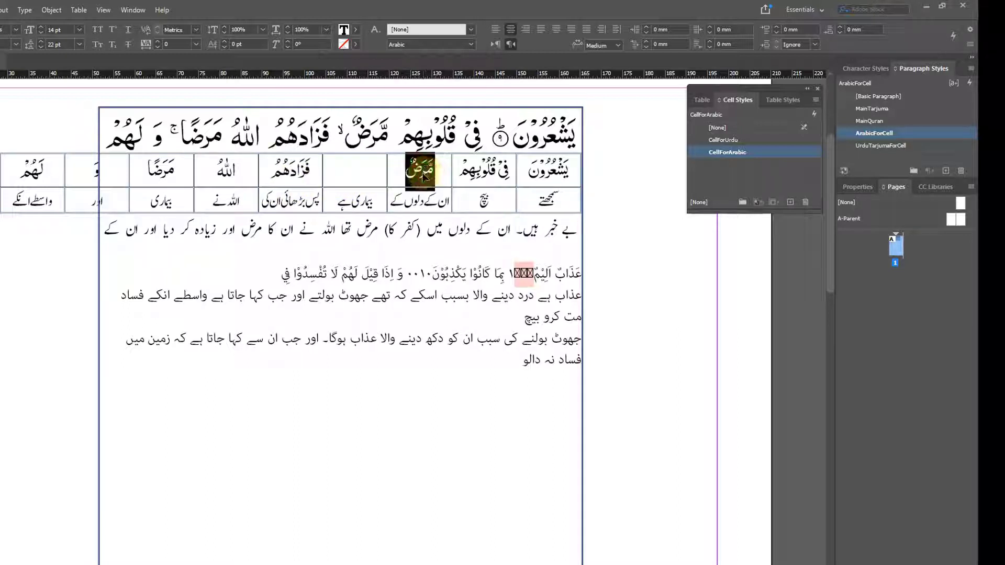
pyautogui.moveTo(424, 176); pyautogui.dragTo(359, 175)
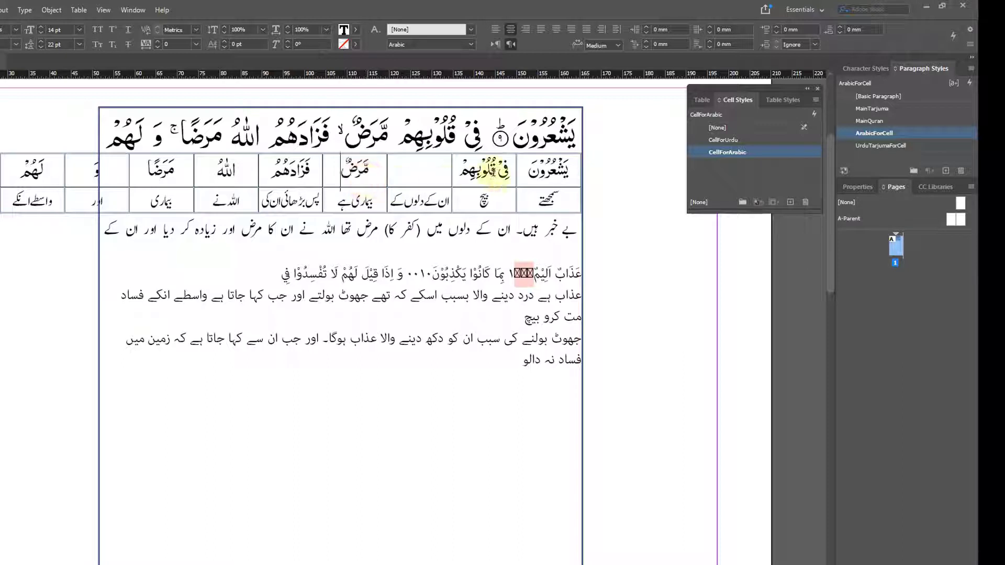
# Cut قُلُوْبِهِمْ out of the cell it shares with فِيْ and paste it into the empty cell above ان کے دلوں کے.
pyautogui.click(497, 170)
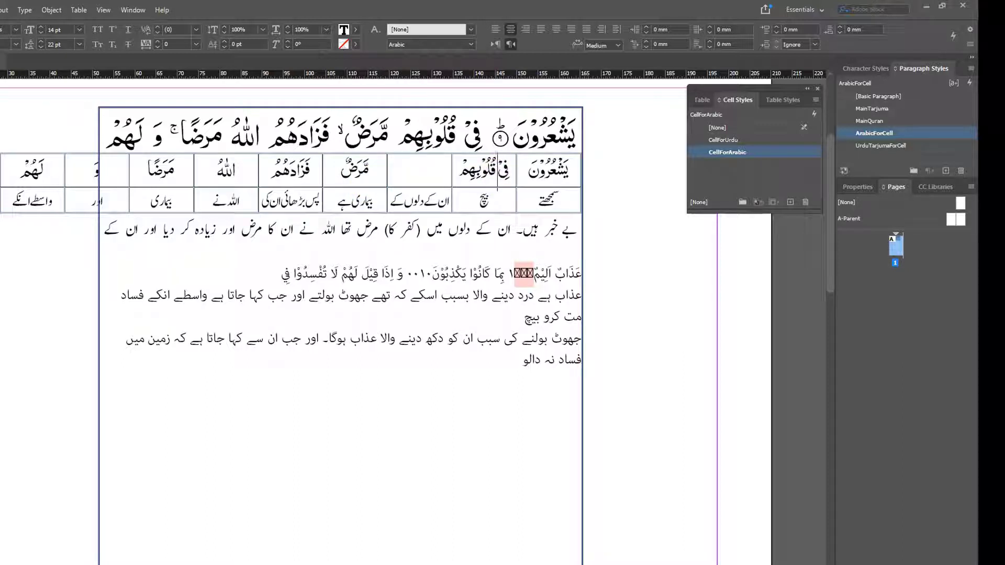
pyautogui.hotkey('ctrl', 'shift', 'Right')
pyautogui.hotkey('ctrl', 'x')
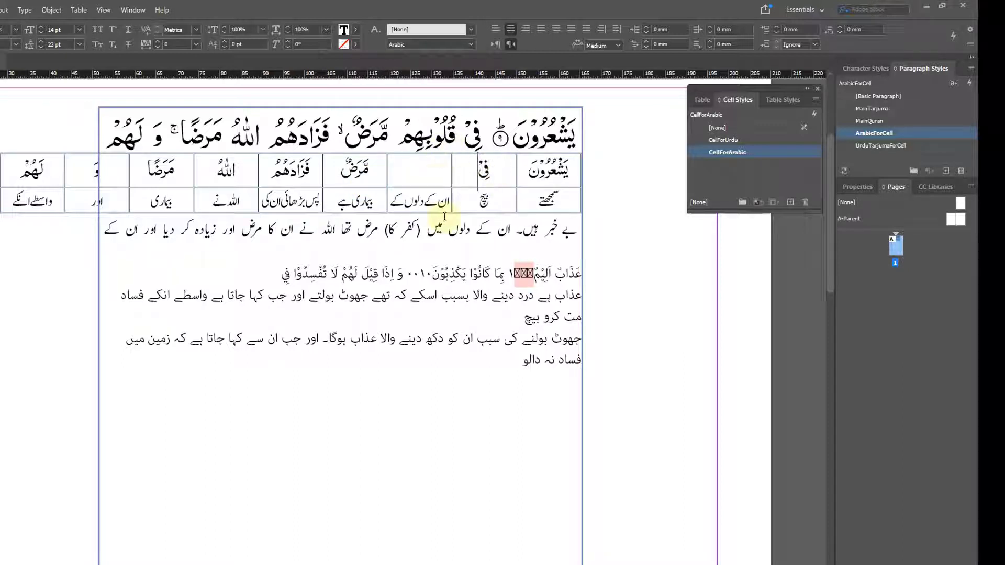
pyautogui.click(428, 178)
pyautogui.hotkey('ctrl', 'v')
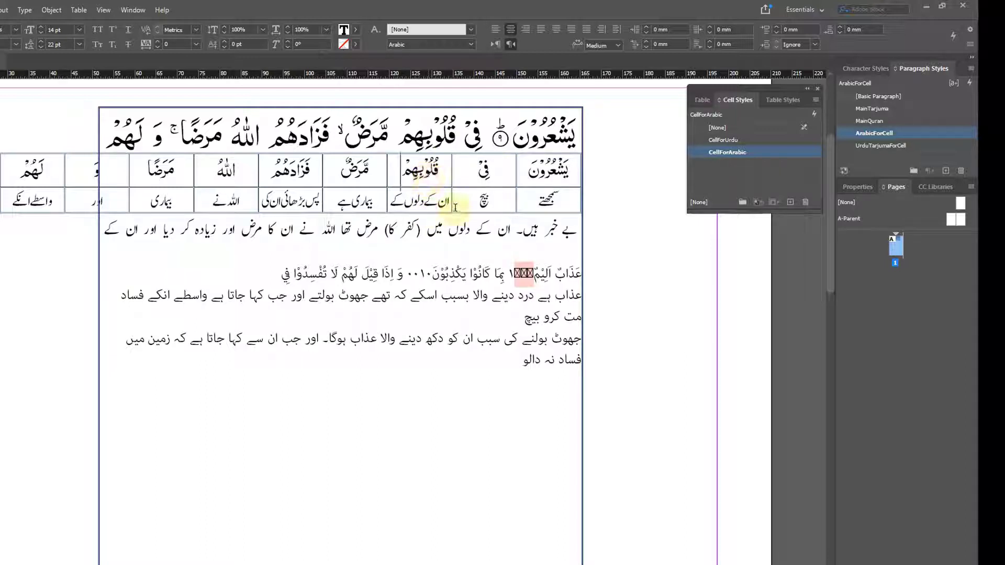
# Preview the rearranged table without frame edges and guides, and return to the normal view.
pyautogui.click(350, 266)
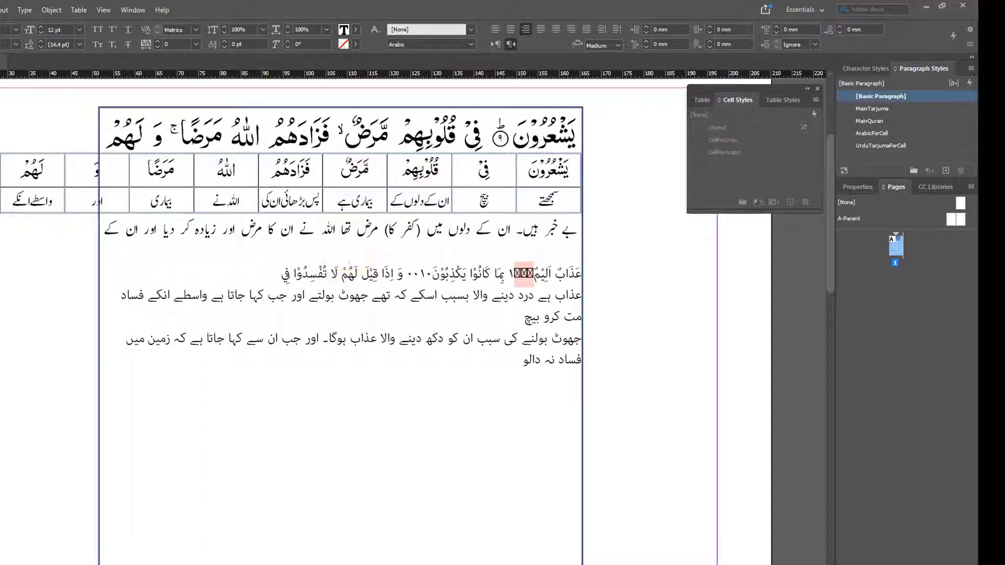
pyautogui.write('w')
pyautogui.press('BackSpace')
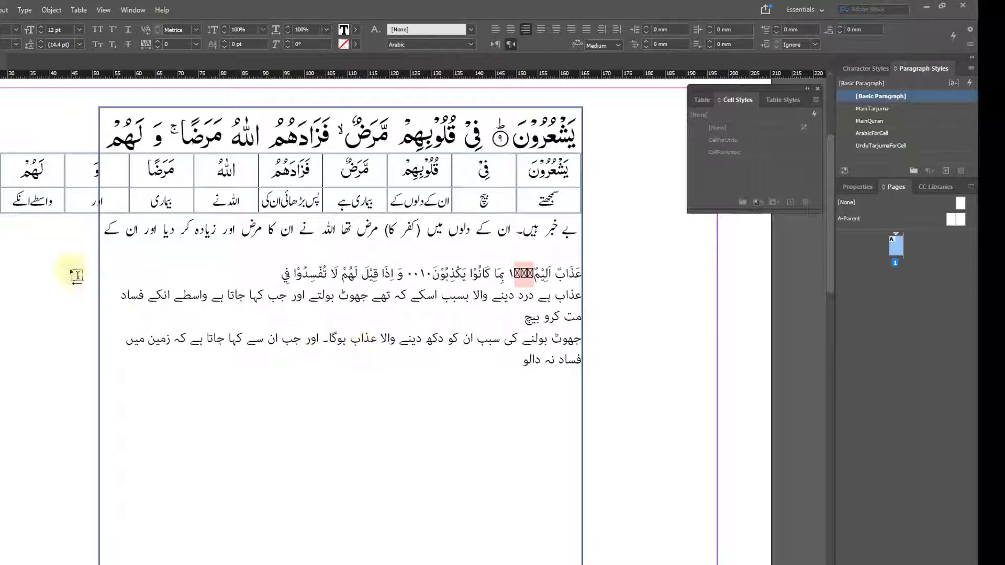
pyautogui.press('Escape')
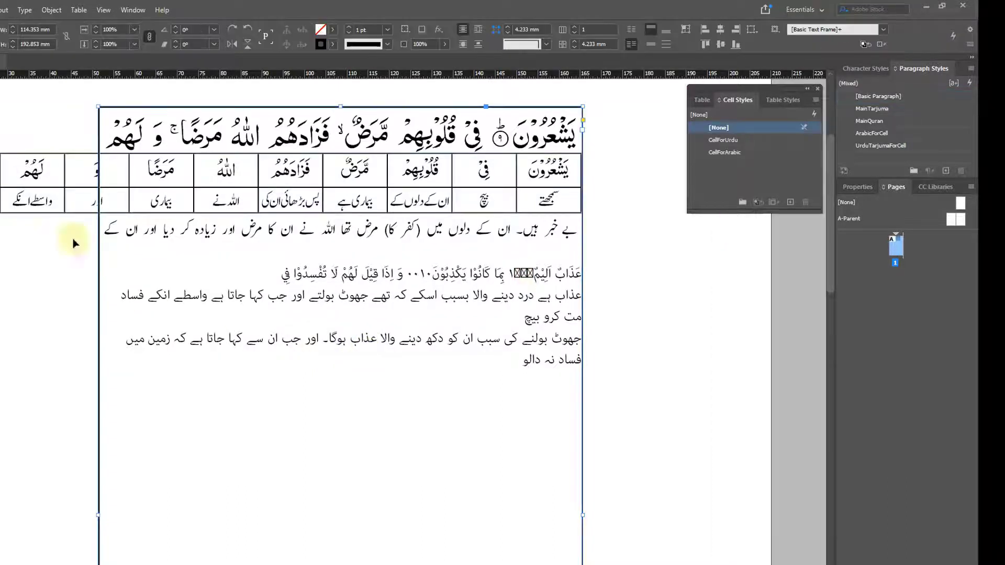
pyautogui.click(654, 339)
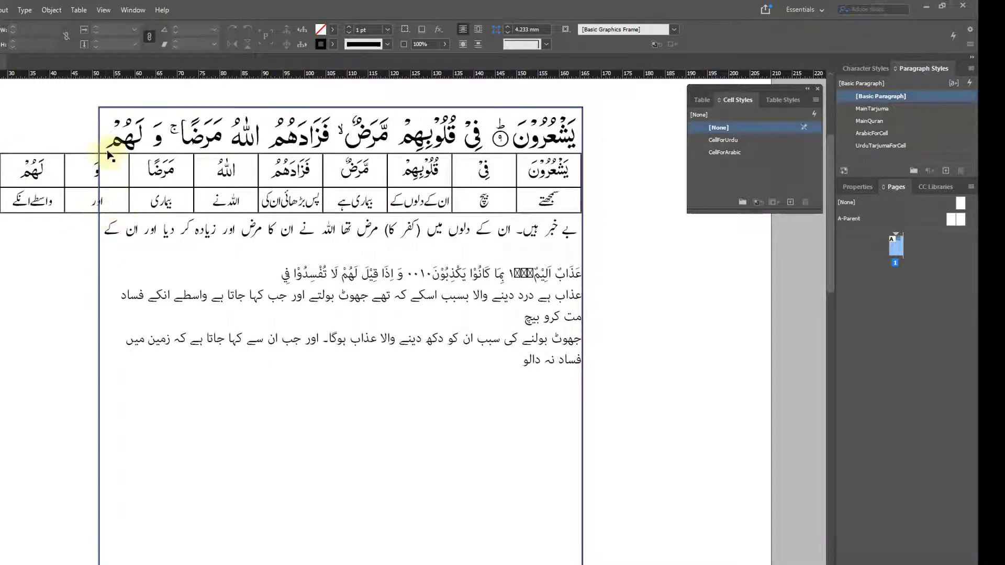
pyautogui.press('w')
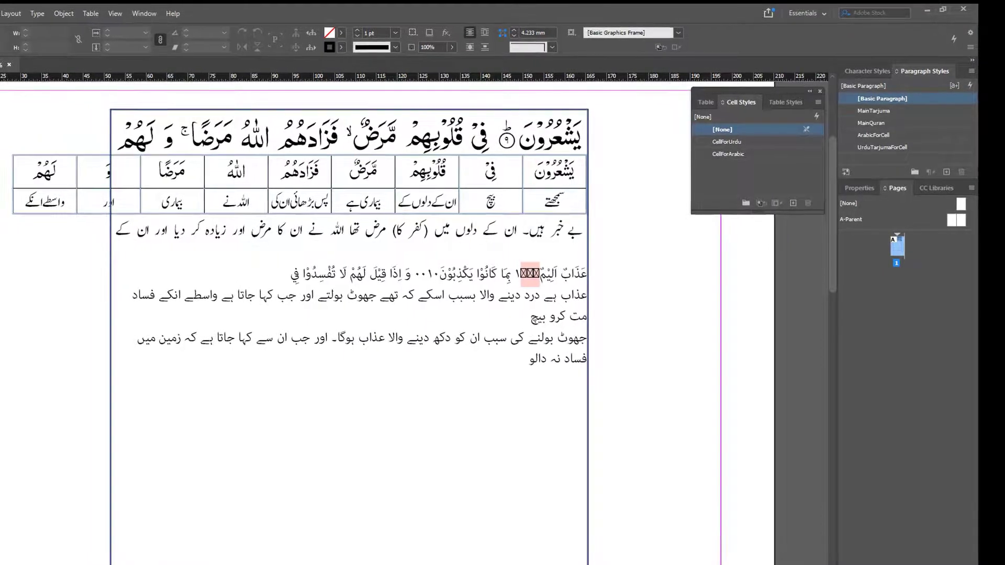
# Narrow the يَشْعُرُوْنَ, فِيْ and قُلُوْبِهِمْ columns of the table to fit their words.
pyautogui.press('t')
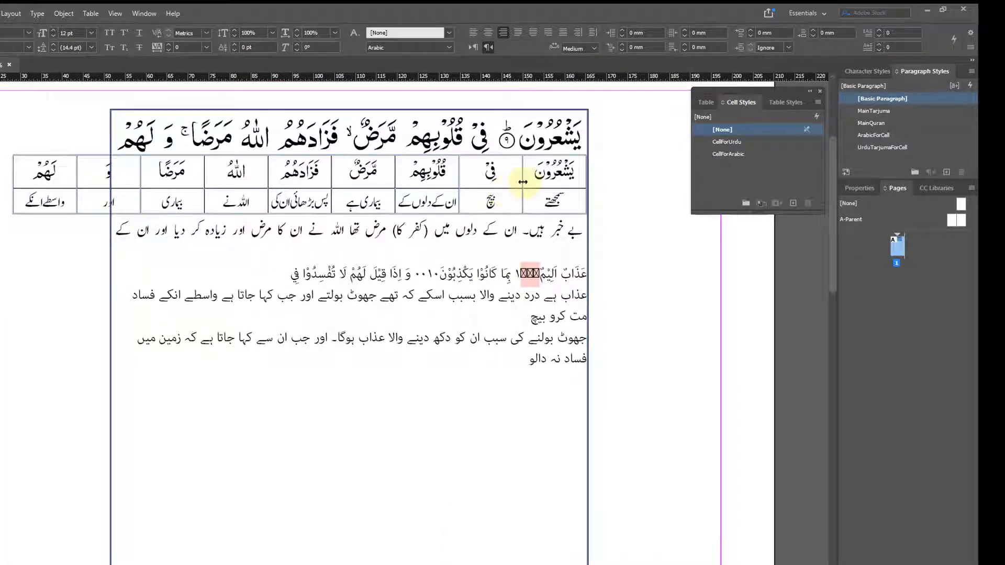
pyautogui.moveTo(523, 181); pyautogui.dragTo(535, 181)
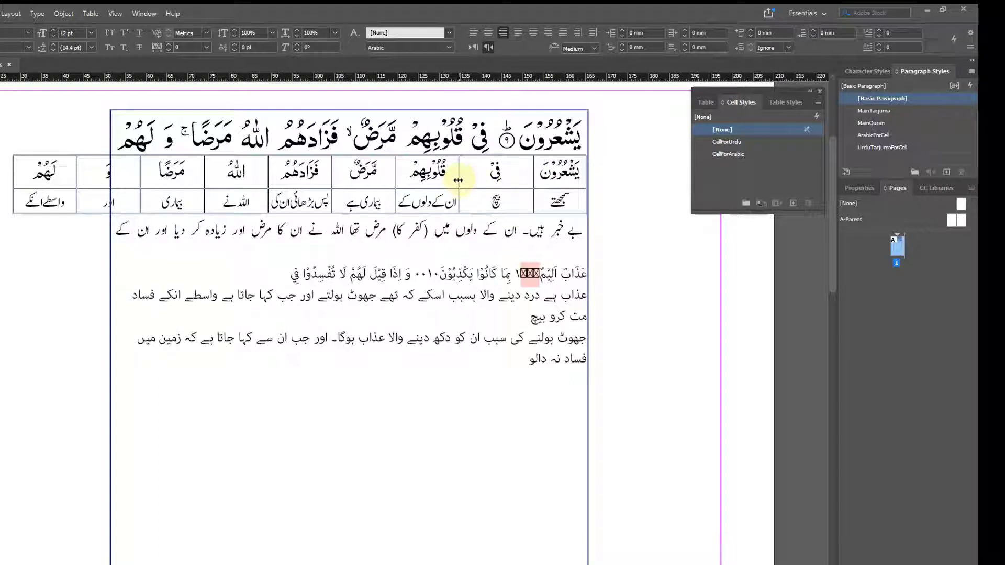
pyautogui.moveTo(459, 175); pyautogui.dragTo(504, 176)
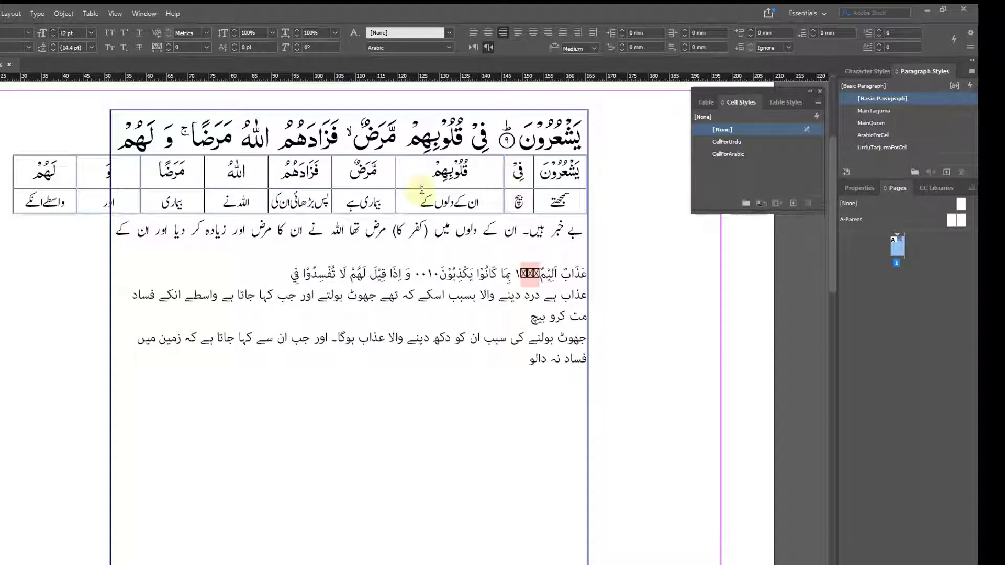
pyautogui.moveTo(395, 181); pyautogui.dragTo(422, 181)
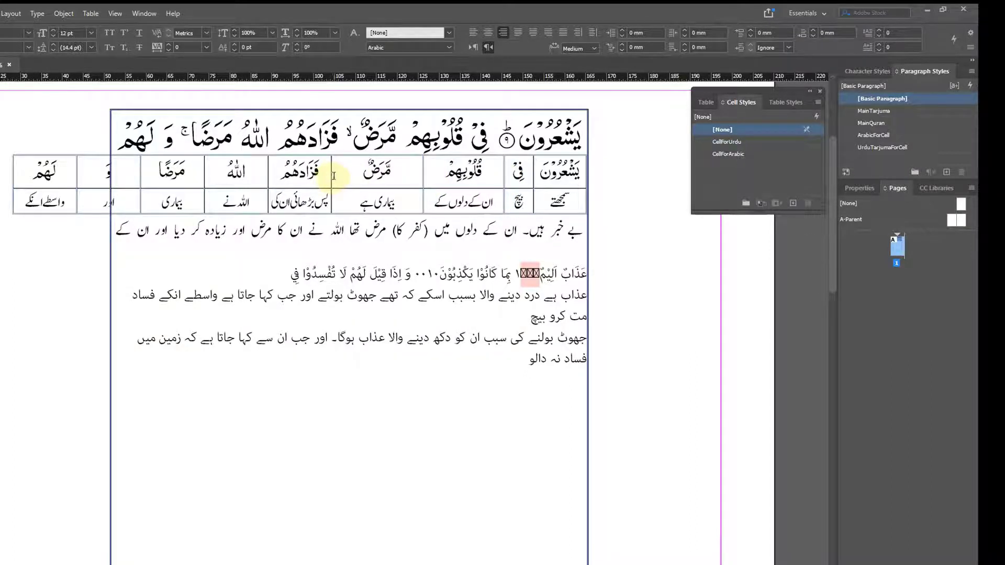
# Narrow the مَّرَضٌ column and shift the border between فَزَادَهُمُ and اللّٰهُ, undoing the attempted resize of the table's outer edge.
pyautogui.moveTo(331, 177); pyautogui.dragTo(349, 178)
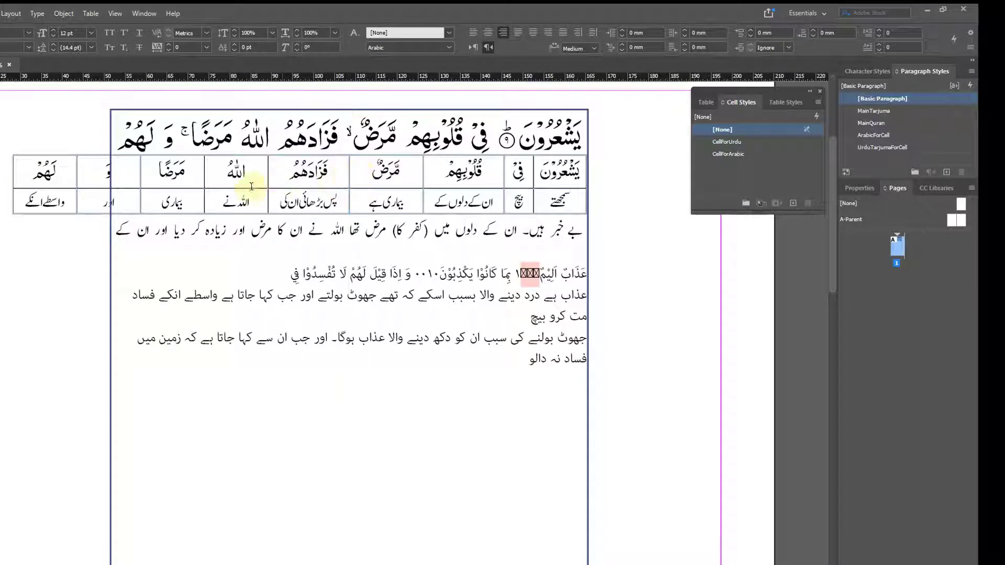
pyautogui.moveTo(357, 182); pyautogui.dragTo(368, 182)
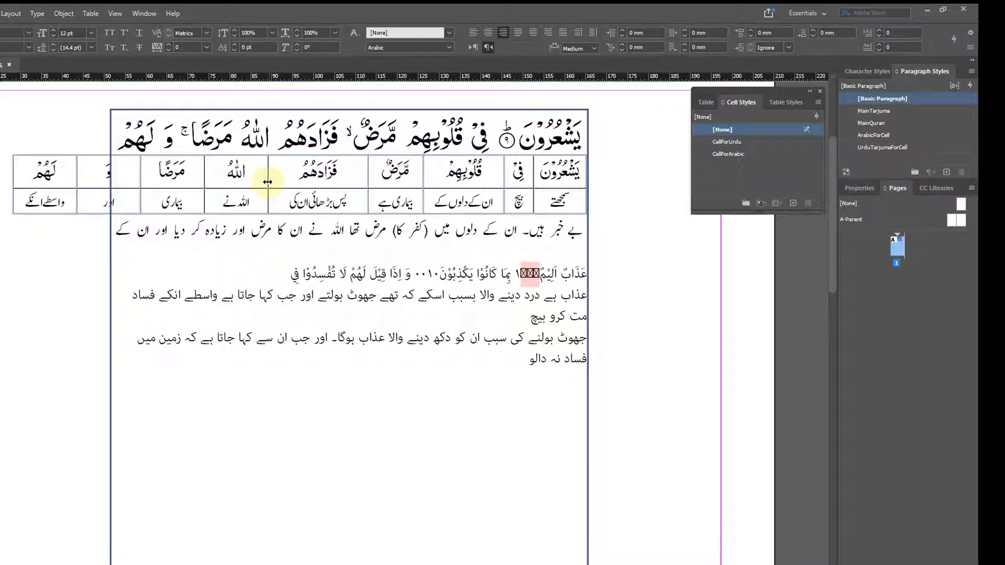
pyautogui.moveTo(268, 182); pyautogui.dragTo(283, 181)
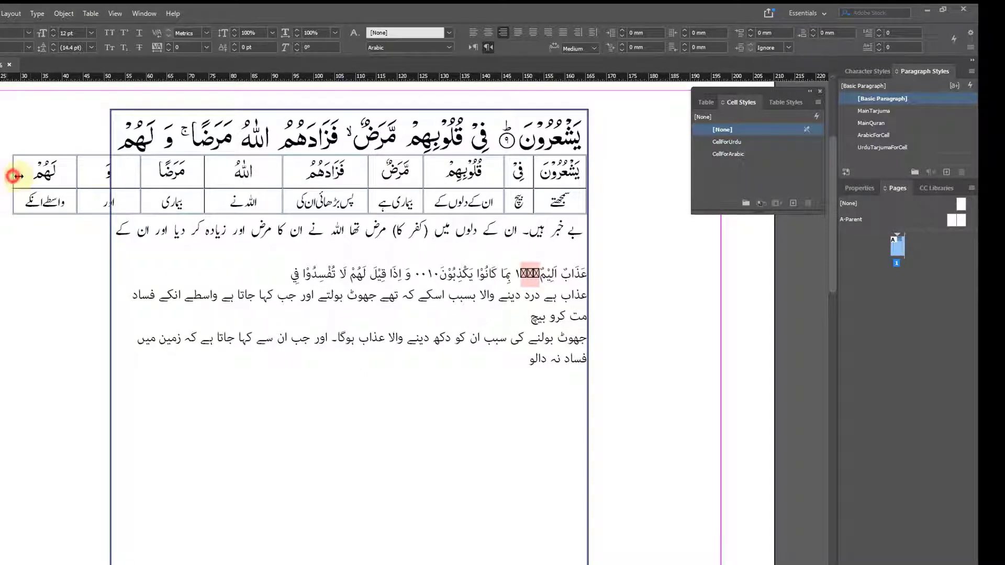
pyautogui.moveTo(15, 176); pyautogui.dragTo(73, 175)
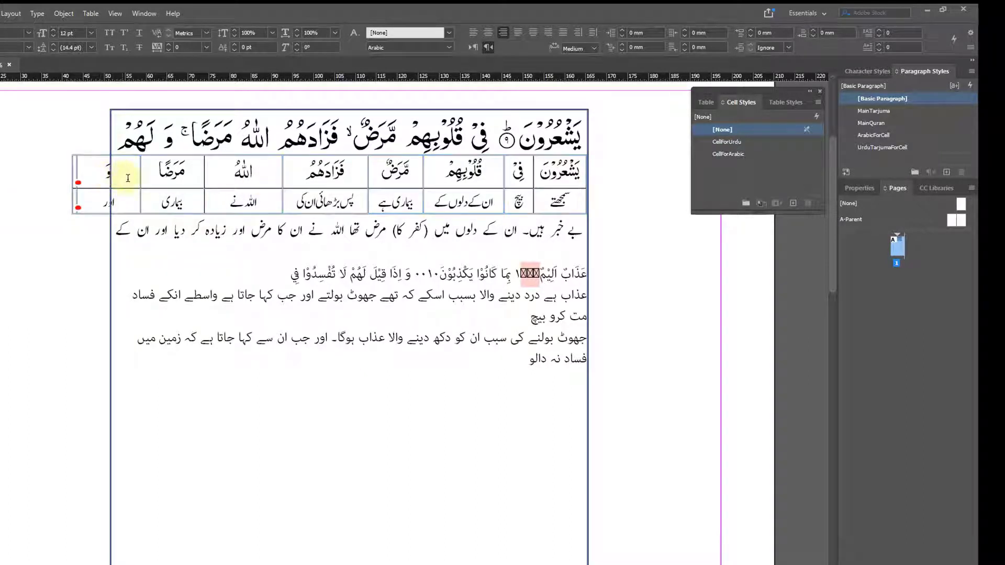
pyautogui.hotkey('ctrl', 'z')
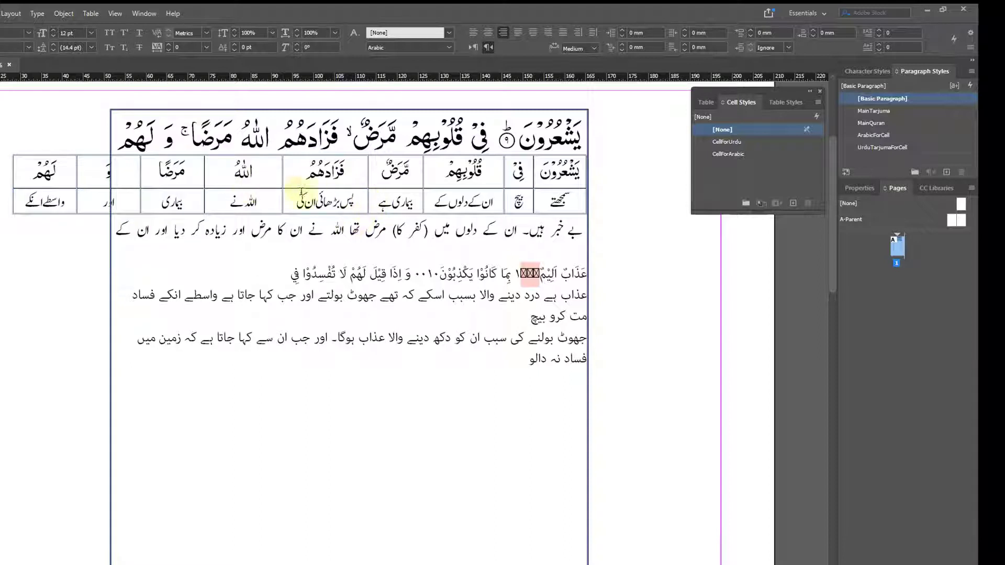
# Narrow the remaining columns from فَزَادَهُمُ to لَهُمْ so the table ends at the text frame's edge.
pyautogui.moveTo(282, 179); pyautogui.dragTo(303, 179)
pyautogui.moveTo(206, 177); pyautogui.dragTo(263, 177)
pyautogui.click(253, 175)
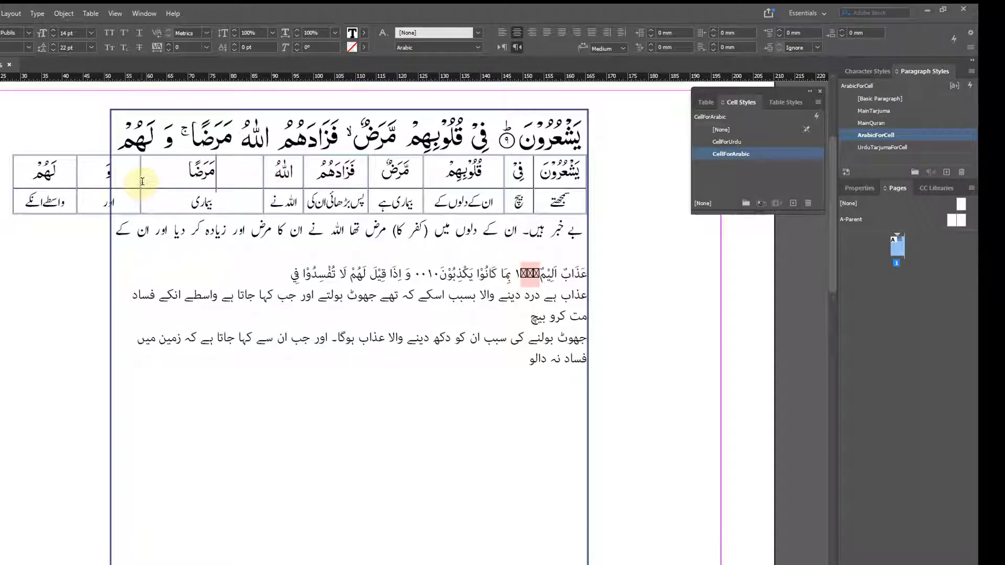
pyautogui.moveTo(140, 182); pyautogui.dragTo(219, 181)
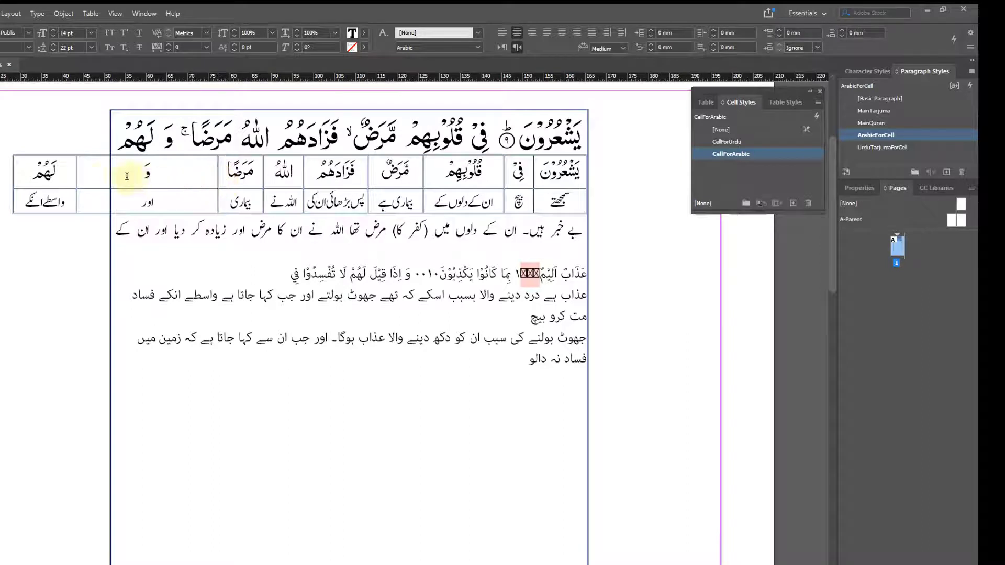
pyautogui.moveTo(76, 182); pyautogui.dragTo(189, 173)
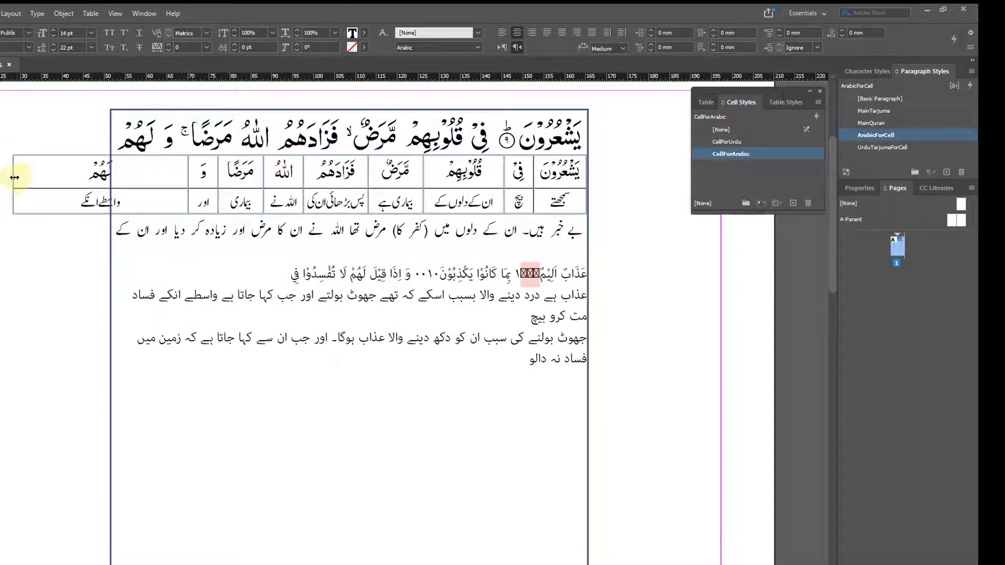
pyautogui.moveTo(14, 175); pyautogui.dragTo(105, 191)
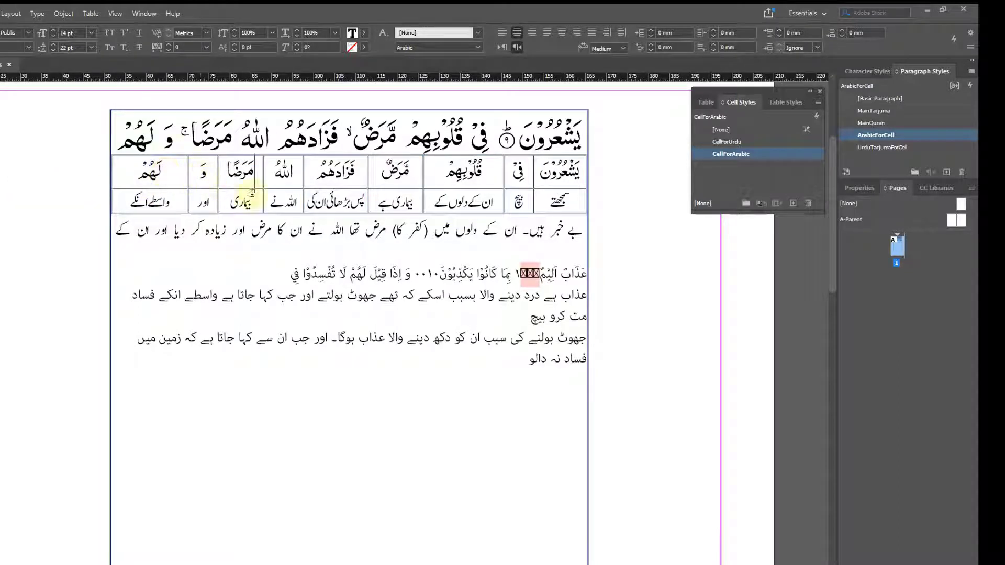
# Deselect the text and preview the fitted table without frame edges and guides.
pyautogui.moveTo(576, 178); pyautogui.dragTo(363, 198)
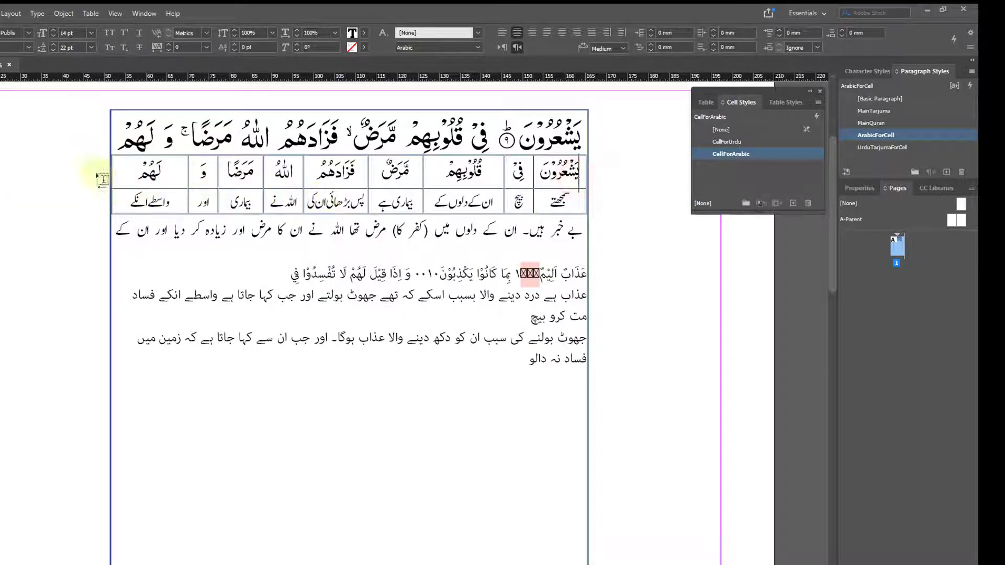
pyautogui.press('Escape')
pyautogui.click(34, 205)
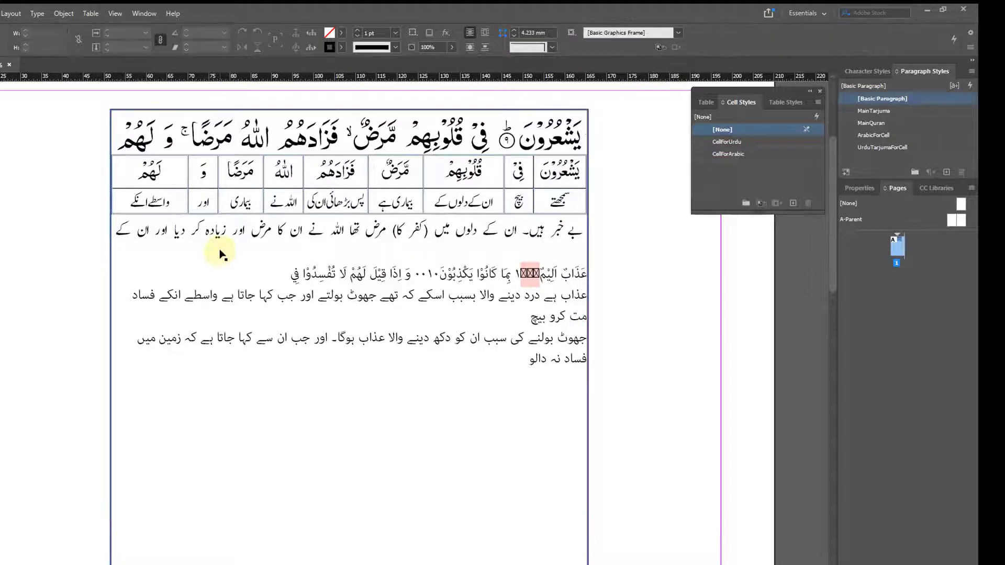
pyautogui.press('w')
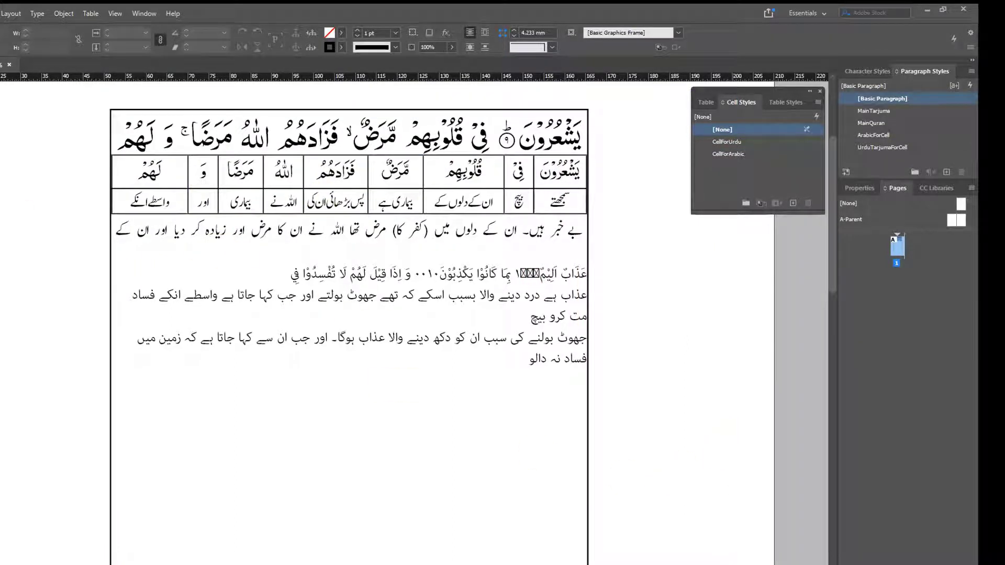
pyautogui.press('t')
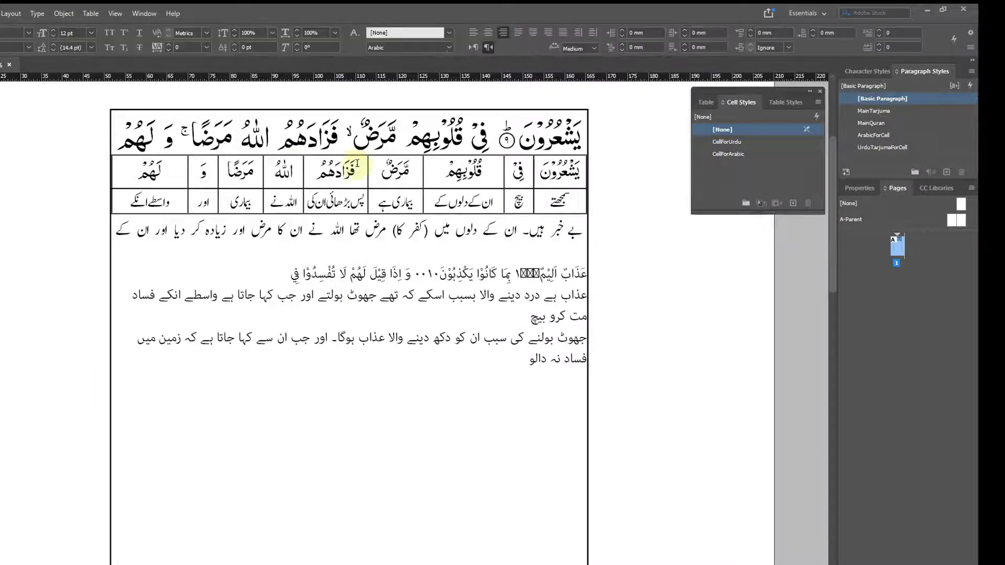
pyautogui.click(564, 173)
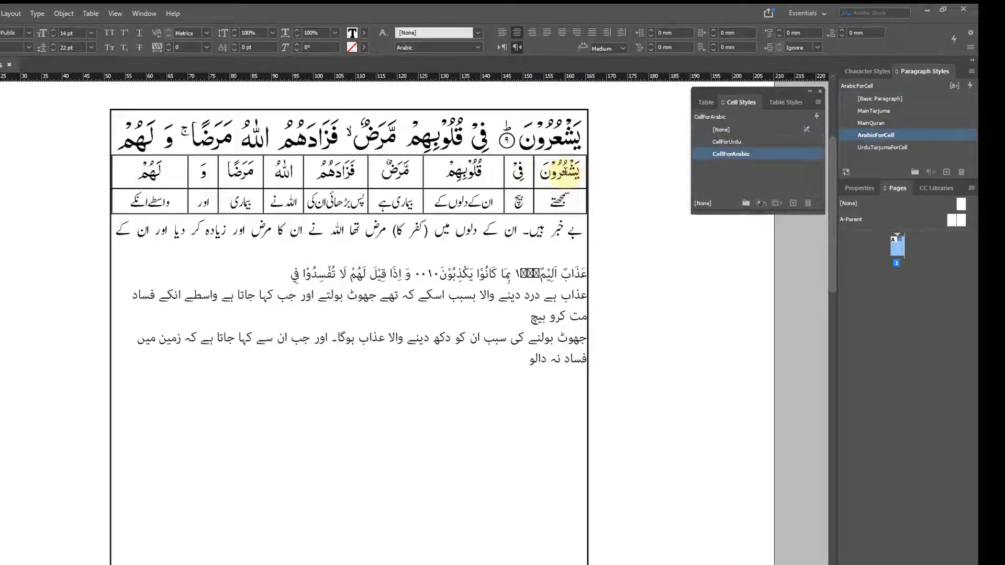
pyautogui.click(574, 170)
pyautogui.press('Home')
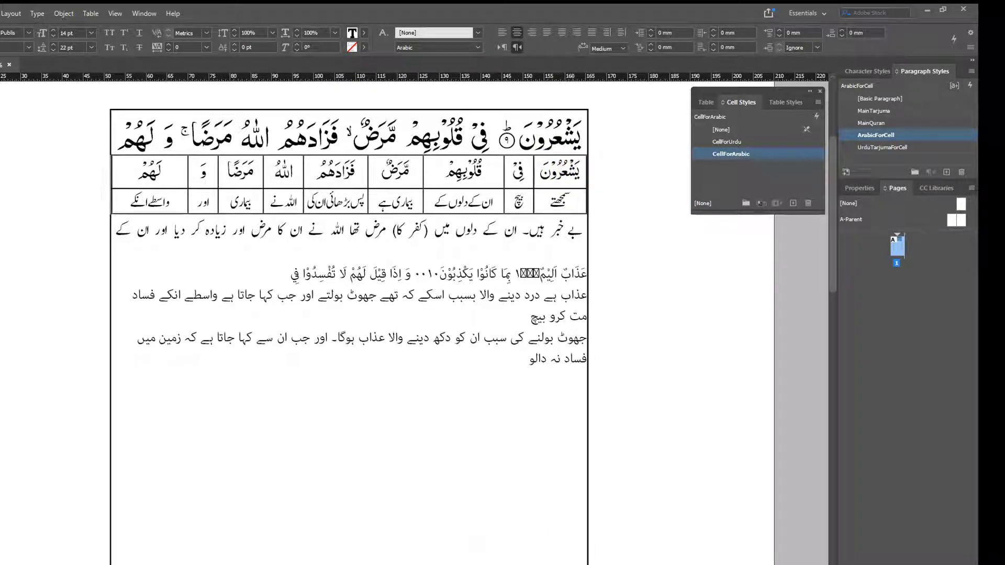
pyautogui.press('Left')
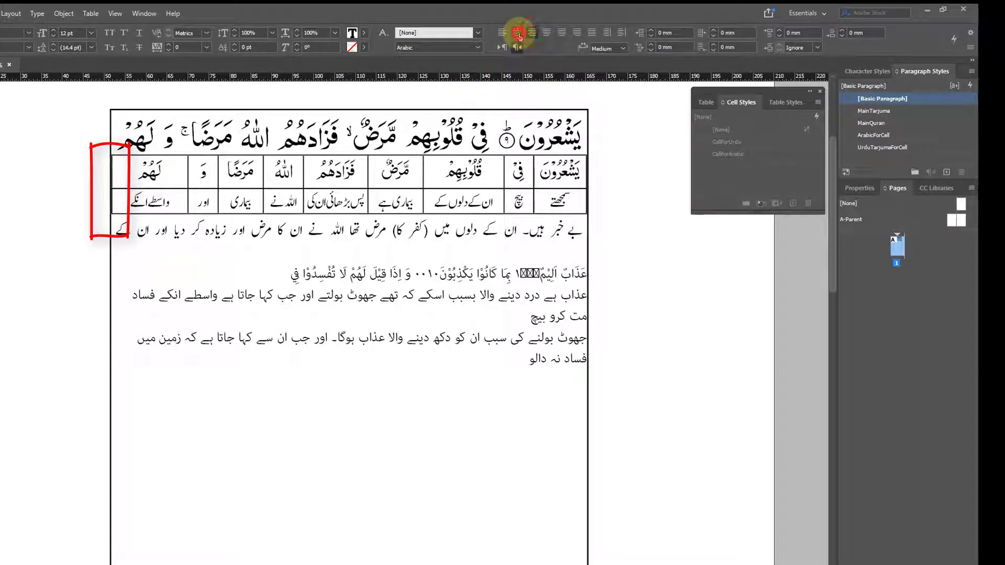
pyautogui.click(550, 174)
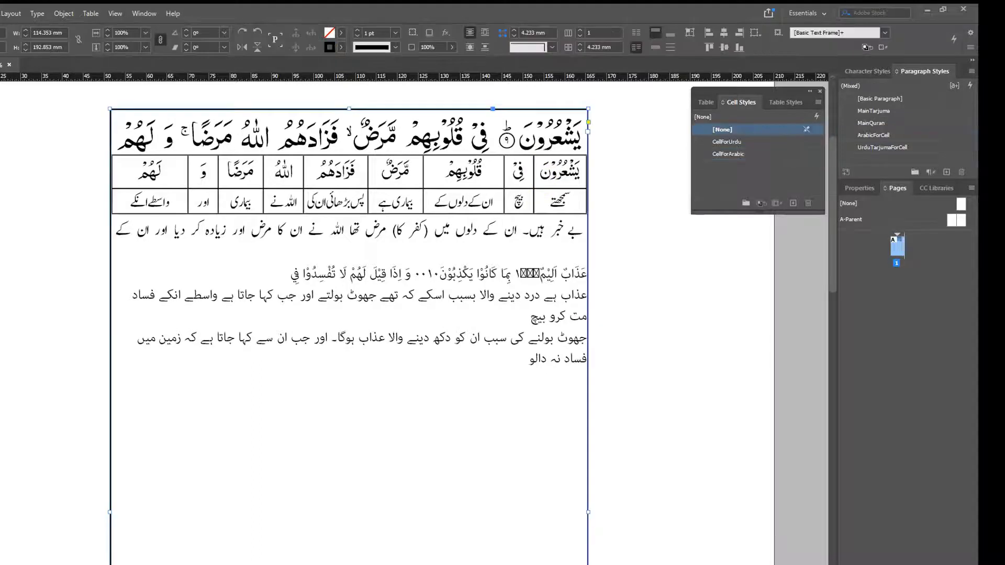
# Set the width of the text frame containing the table to 114 mm and deselect it.
pyautogui.click(642, 289)
pyautogui.click(480, 111)
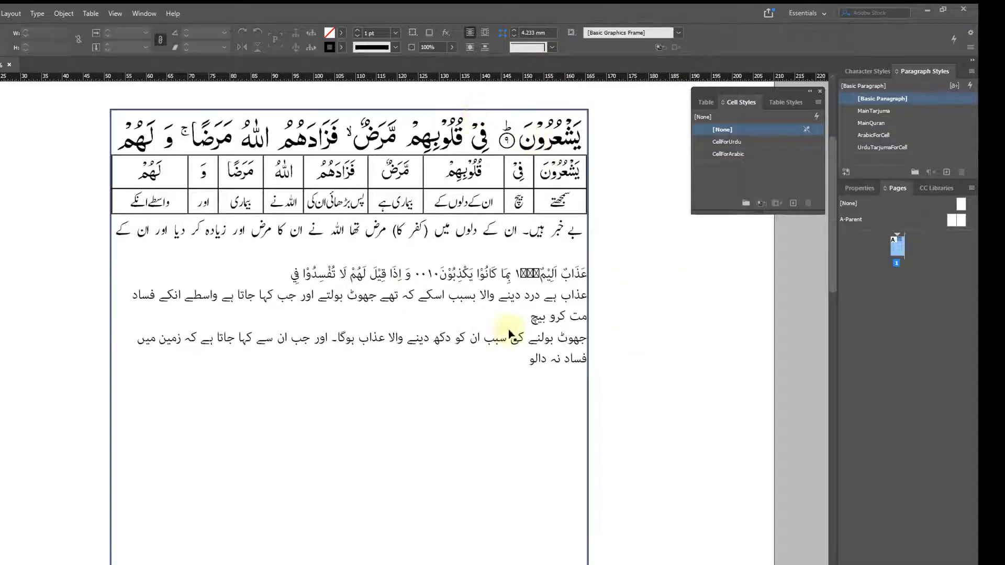
pyautogui.click(441, 109)
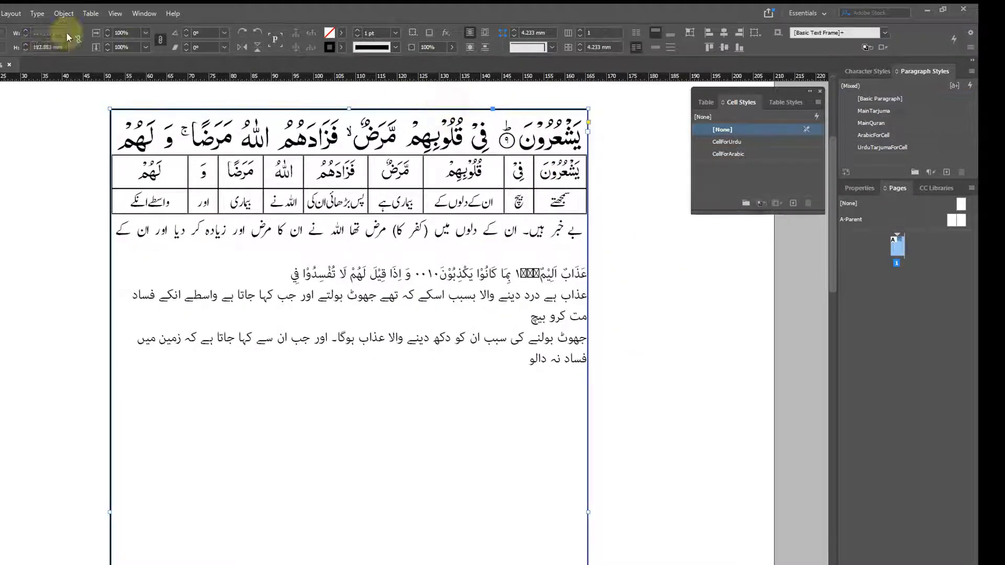
pyautogui.click(65, 34)
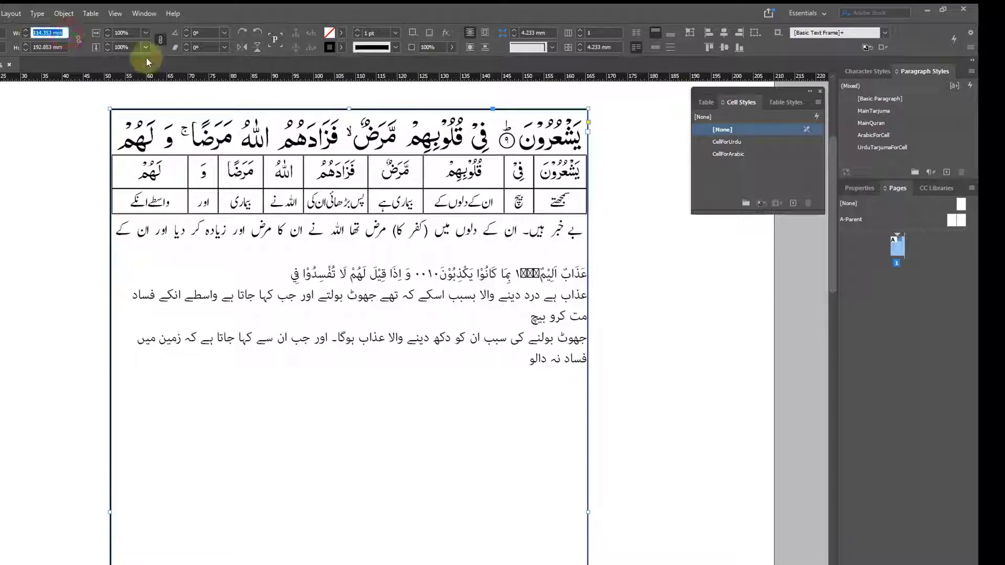
pyautogui.write('114')
pyautogui.press('Return')
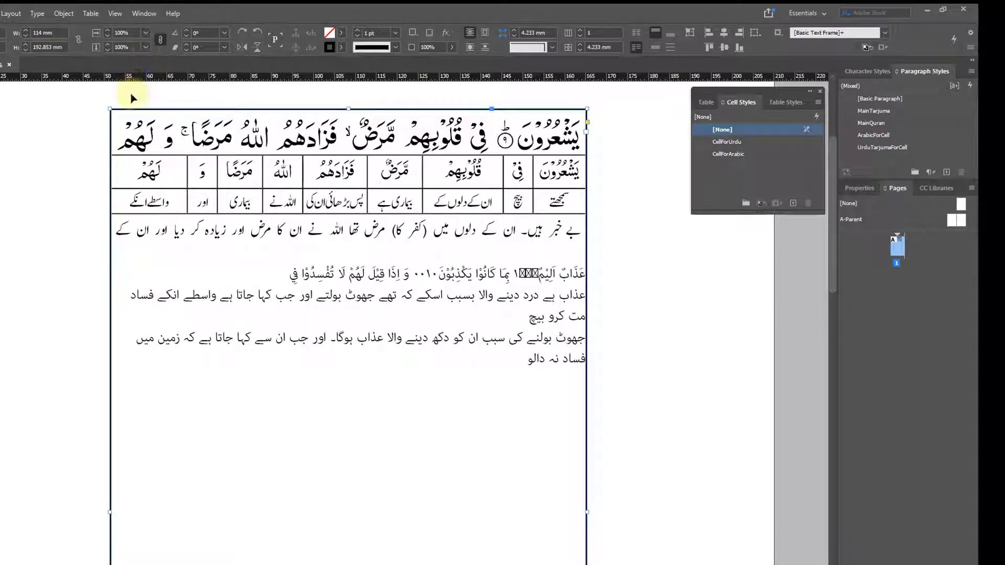
pyautogui.click(6, 137)
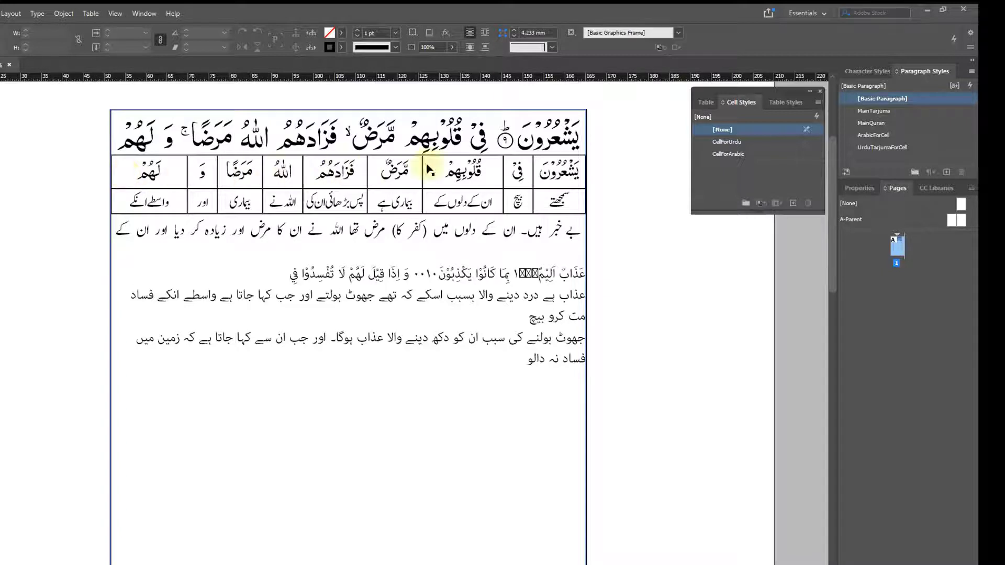
# Temporarily merge all cells of the table's Arabic row to read the total table width, and undo the merge.
pyautogui.press('t')
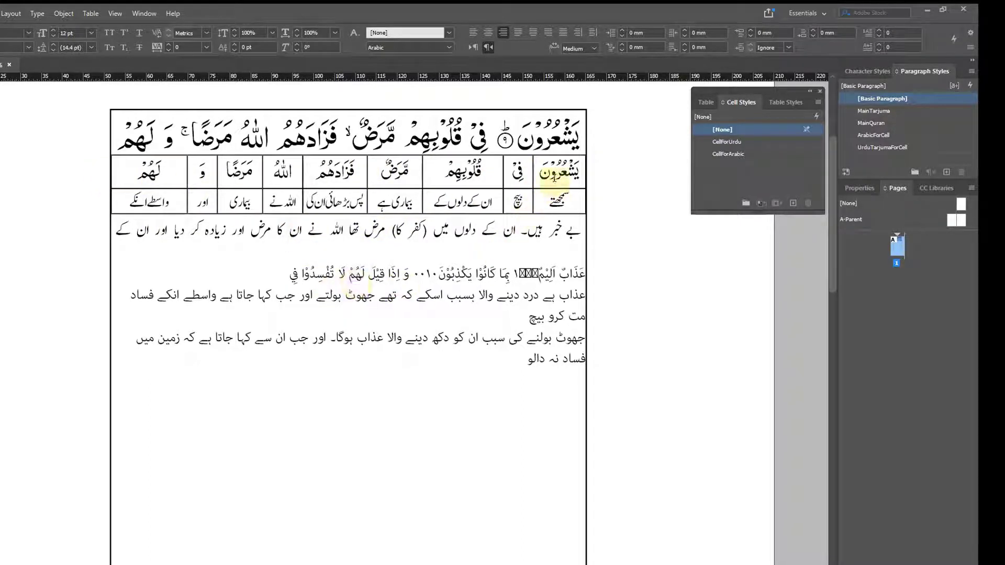
pyautogui.click(563, 170)
pyautogui.moveTo(563, 171); pyautogui.dragTo(126, 171)
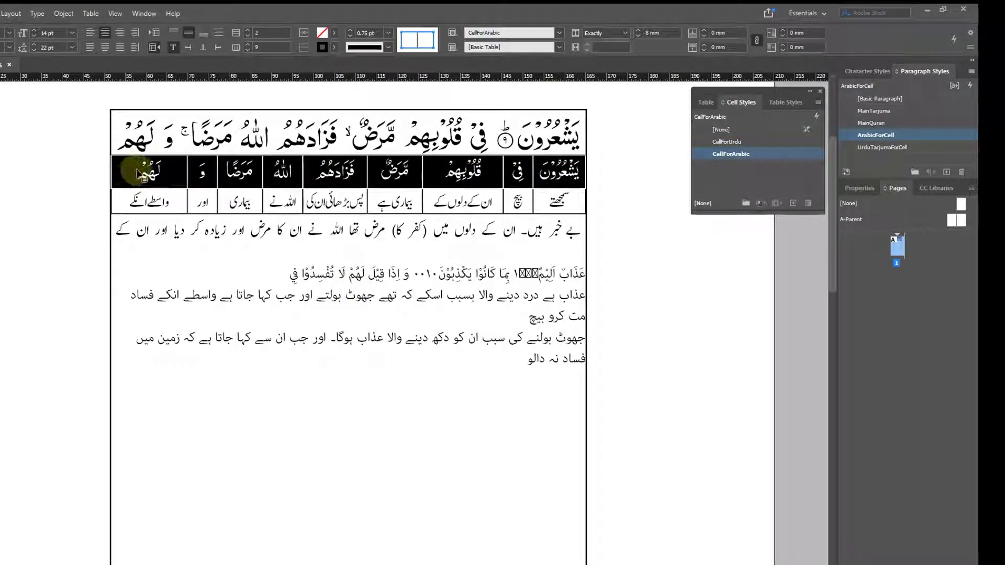
pyautogui.rightClick(398, 170)
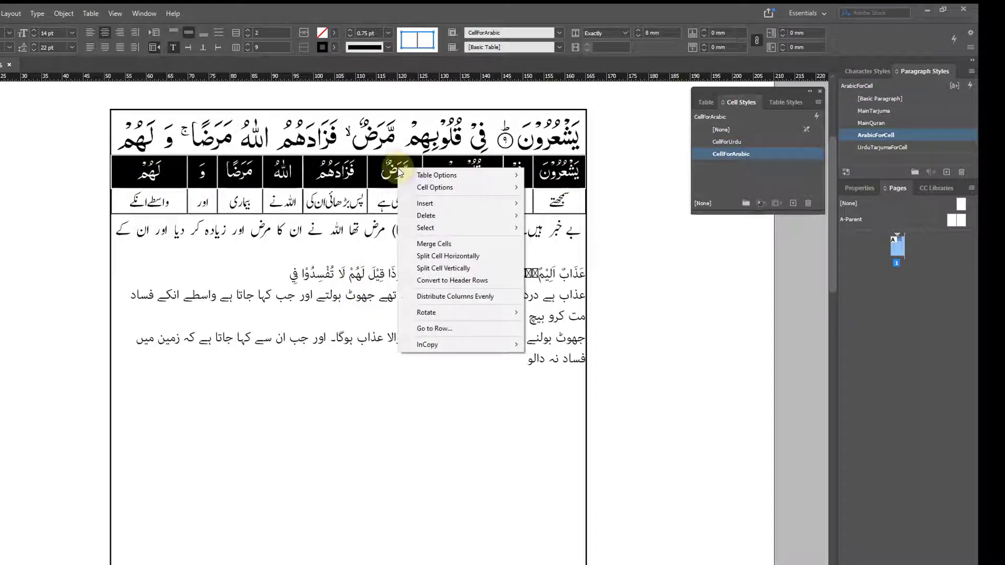
pyautogui.click(442, 244)
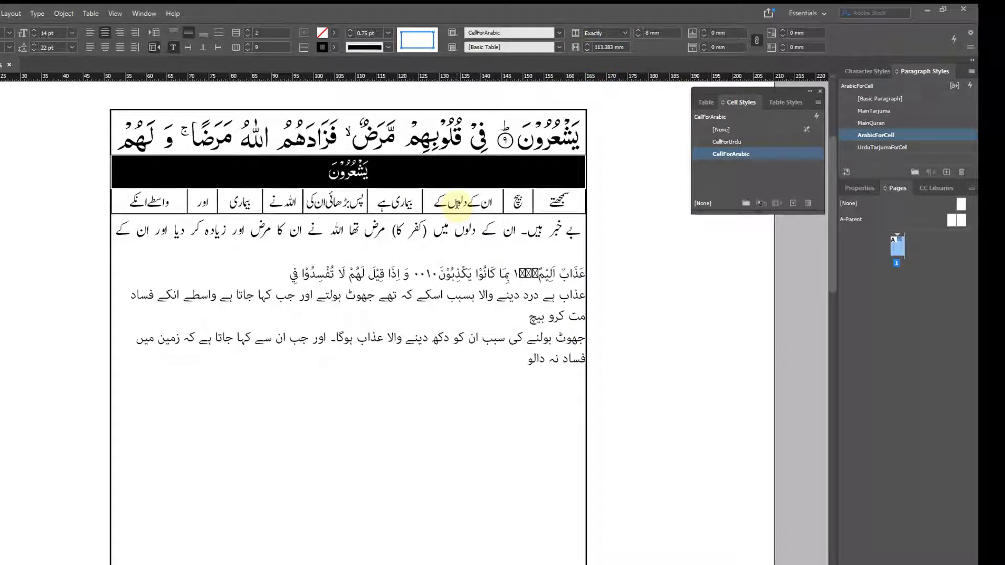
pyautogui.hotkey('ctrl', 'z')
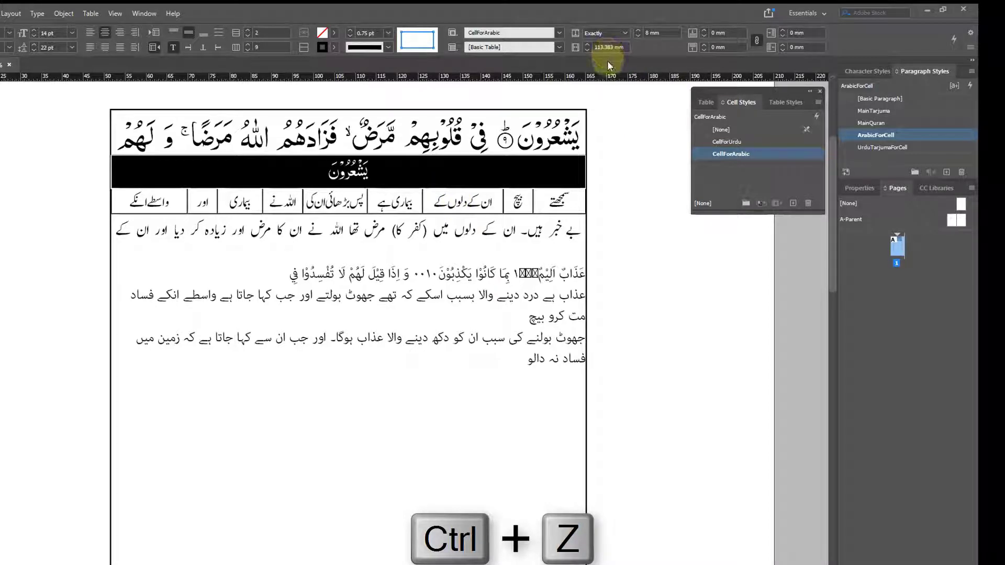
pyautogui.hotkey('ctrl', 'z')
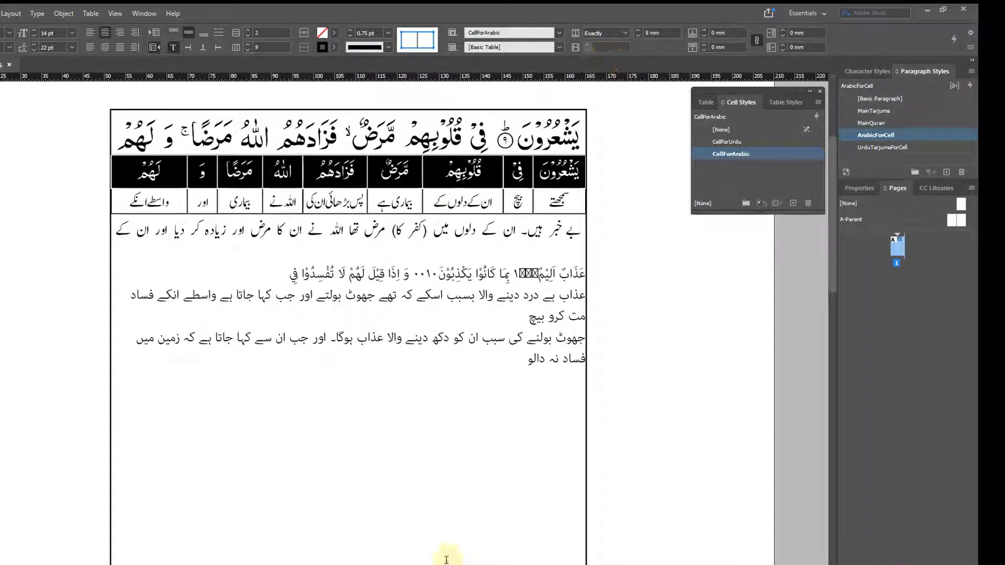
# Switch to Calculator and subtract the table width of 113.383 from the frame width of 114.
pyautogui.press('super')
pyautogui.write('calc')
pyautogui.press('Return')
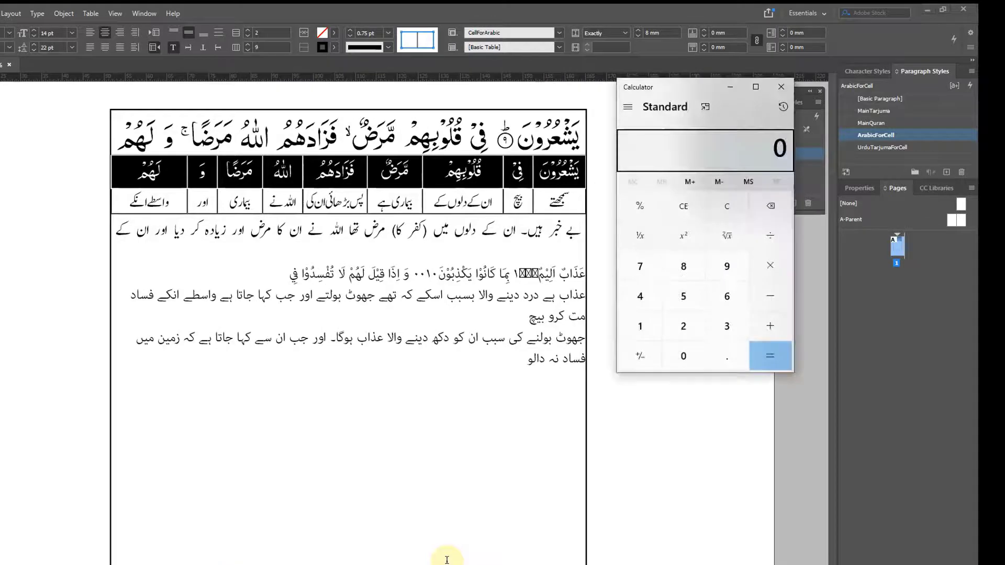
pyautogui.write('114')
pyautogui.write('113.383')
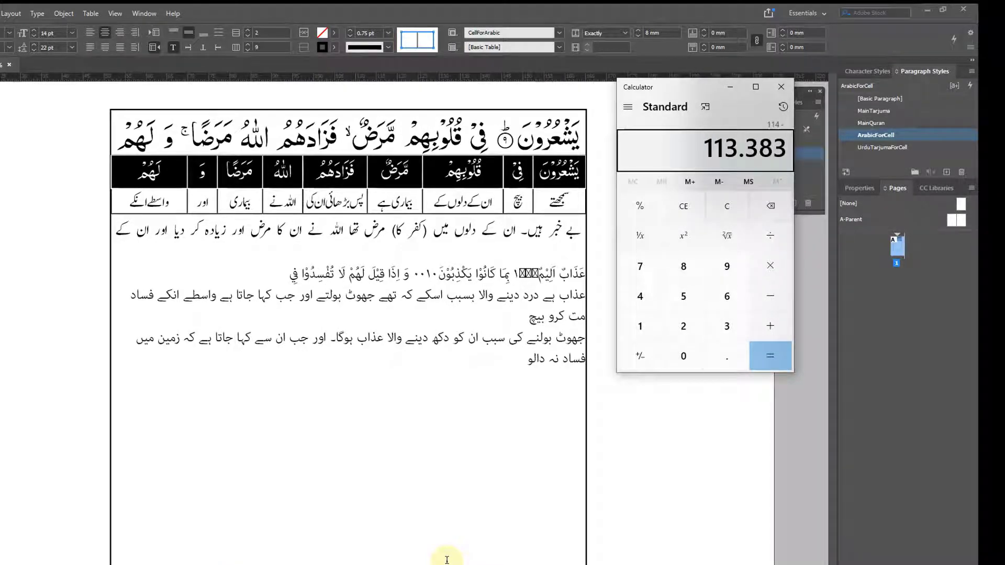
pyautogui.press('Return')
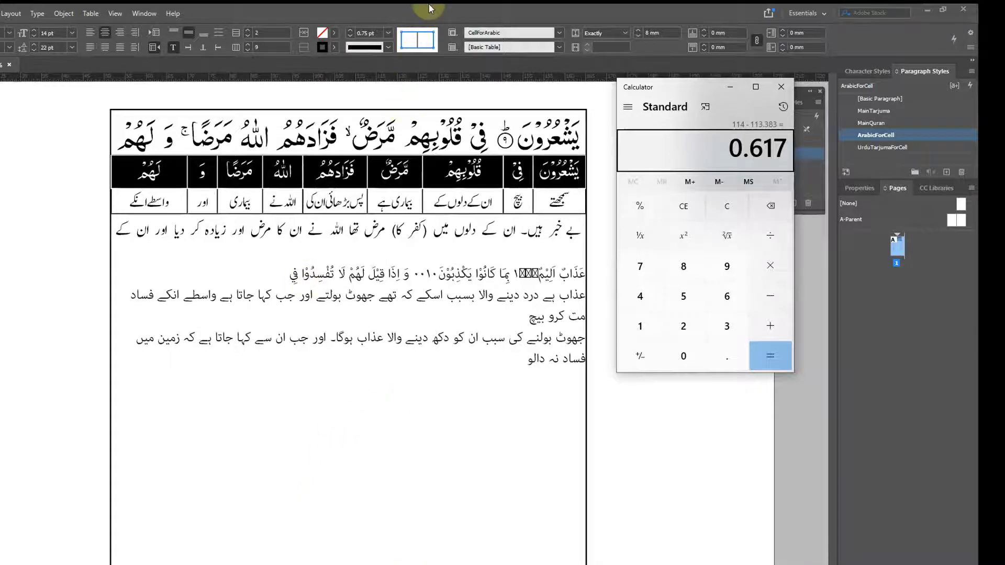
pyautogui.click(429, 8)
# Select the فَزَادَهُمُ cell and add its 15.4 mm column width to the 0.617 difference in Calculator.
pyautogui.click(337, 166)
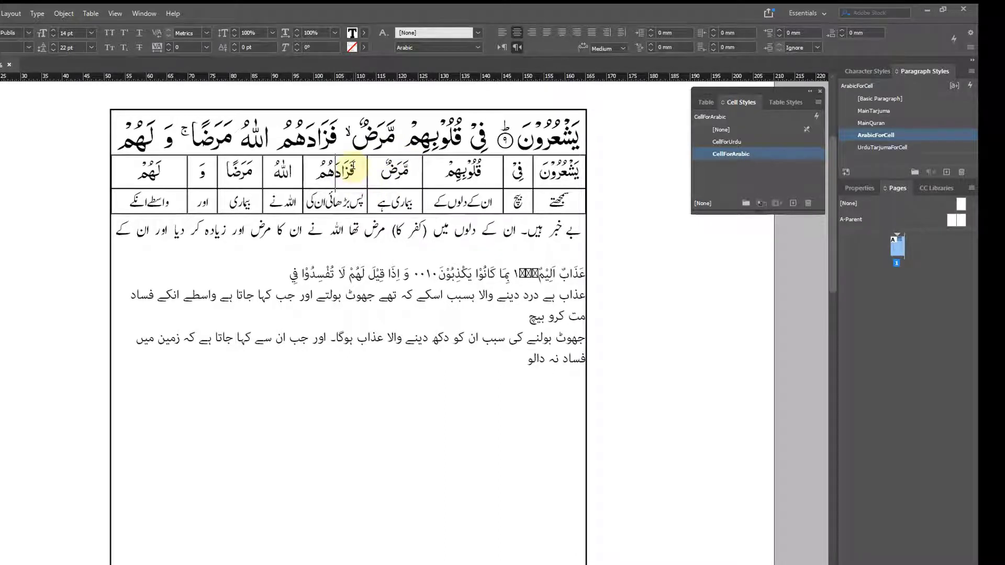
pyautogui.press('Escape')
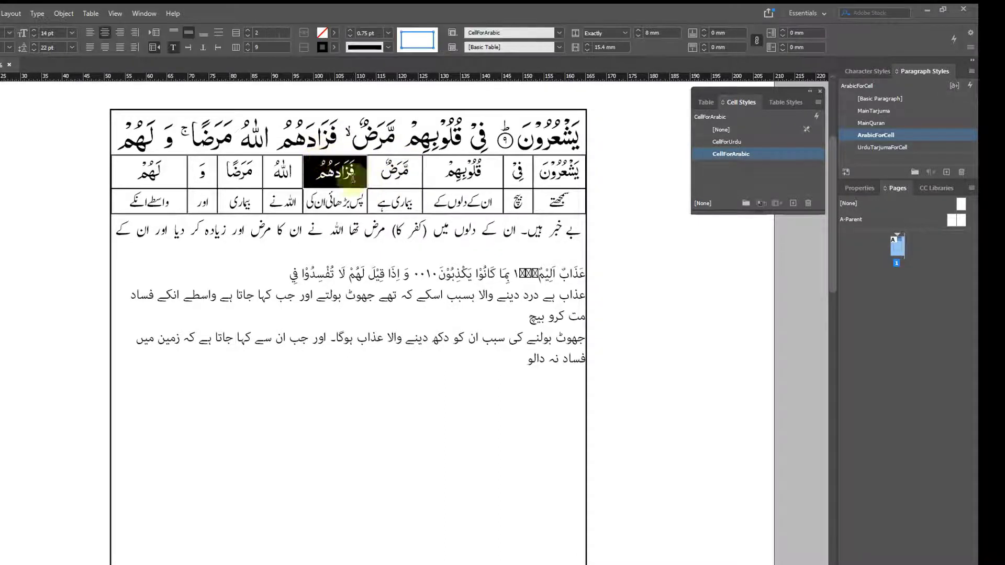
pyautogui.click(602, 48)
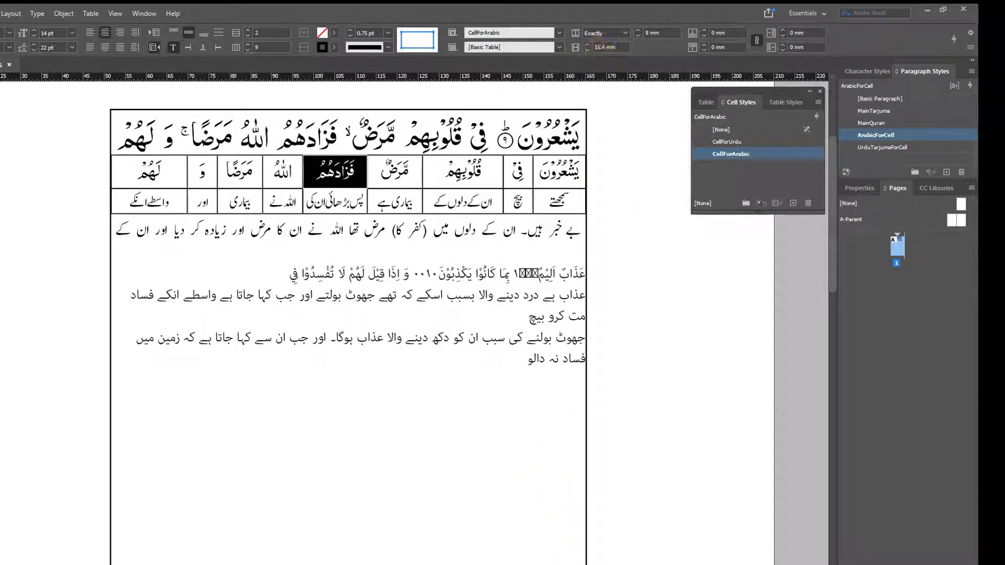
pyautogui.hotkey('alt', 'Tab')
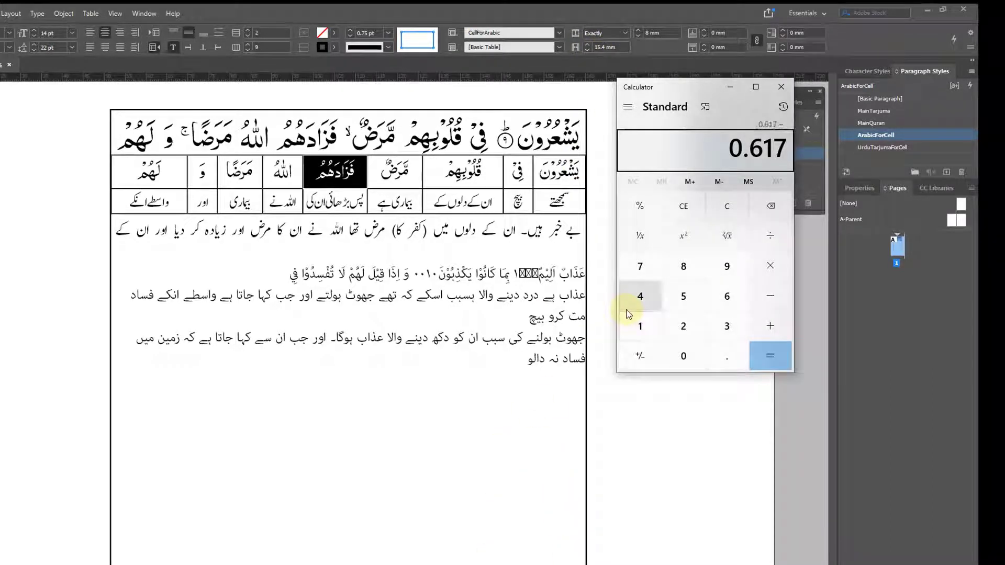
pyautogui.press('+')
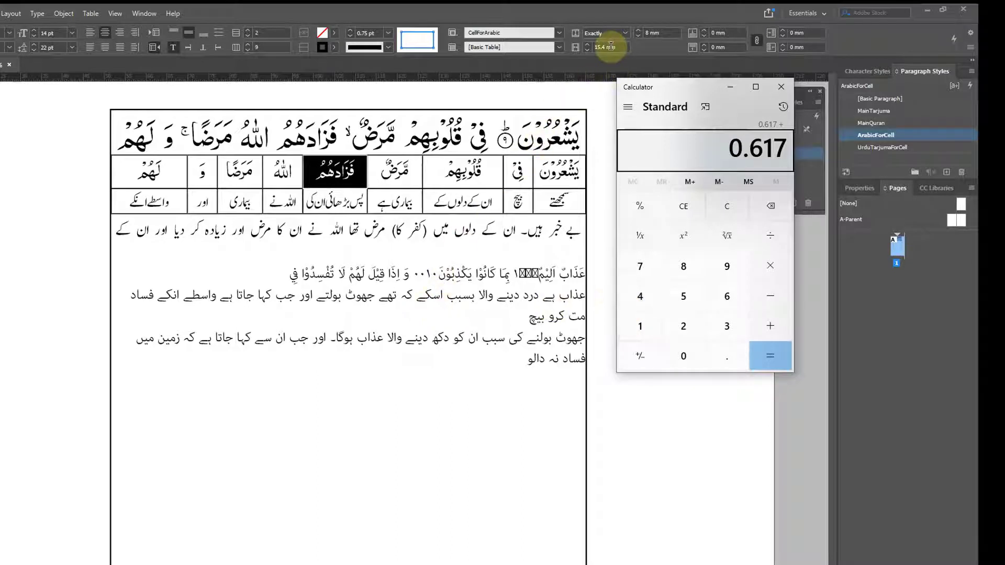
pyautogui.write('15.4')
pyautogui.press('Return')
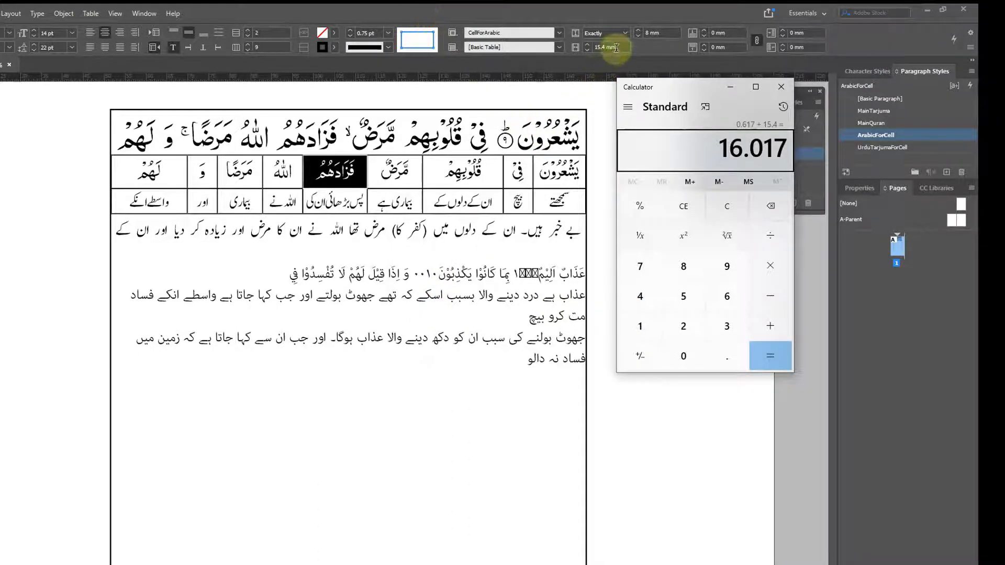
# Set the width of the فَزَادَهُمُ column to 16.017 mm and deselect the table.
pyautogui.click(616, 47)
pyautogui.write('16.017')
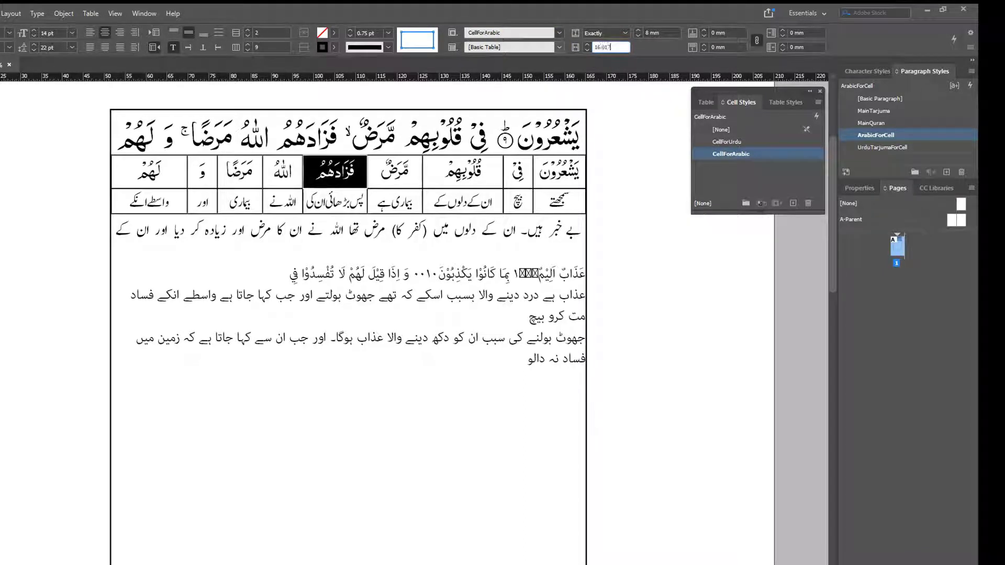
pyautogui.press('Return')
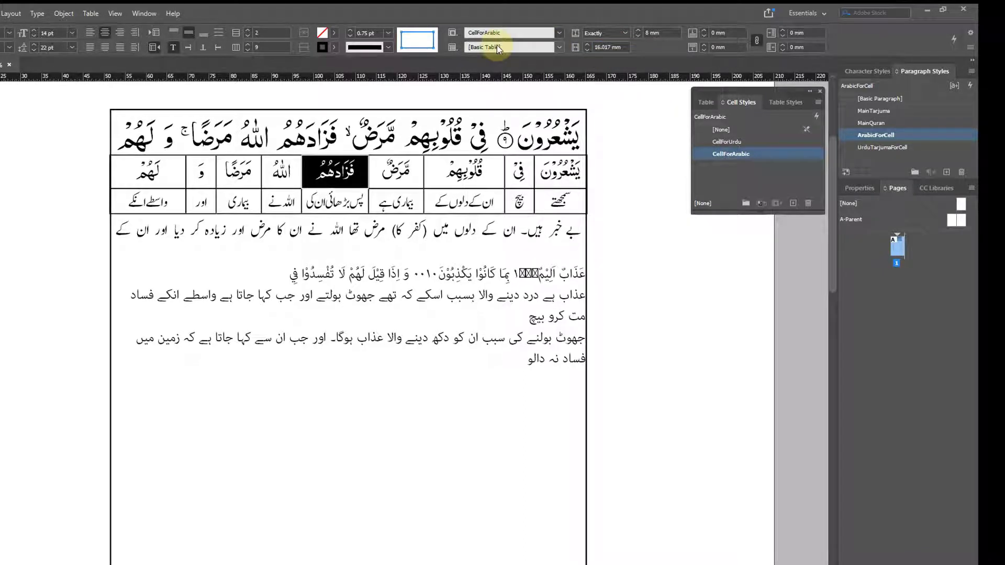
pyautogui.click(347, 177)
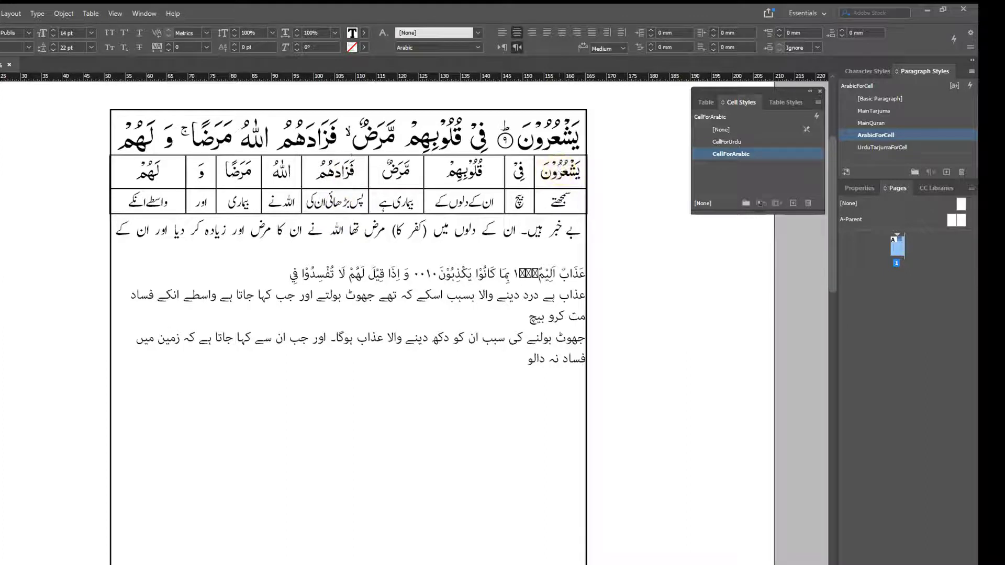
pyautogui.press('Escape')
pyautogui.click(5, 177)
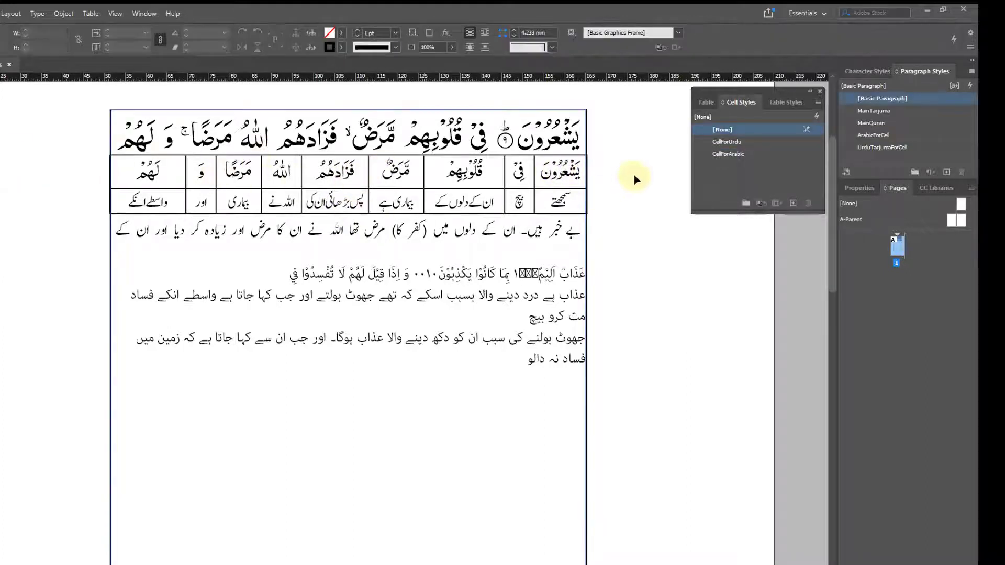
# Merge the Arabic row's cells again to check the adjusted table width against the 114 mm frame, and undo the merge.
pyautogui.click(112, 168)
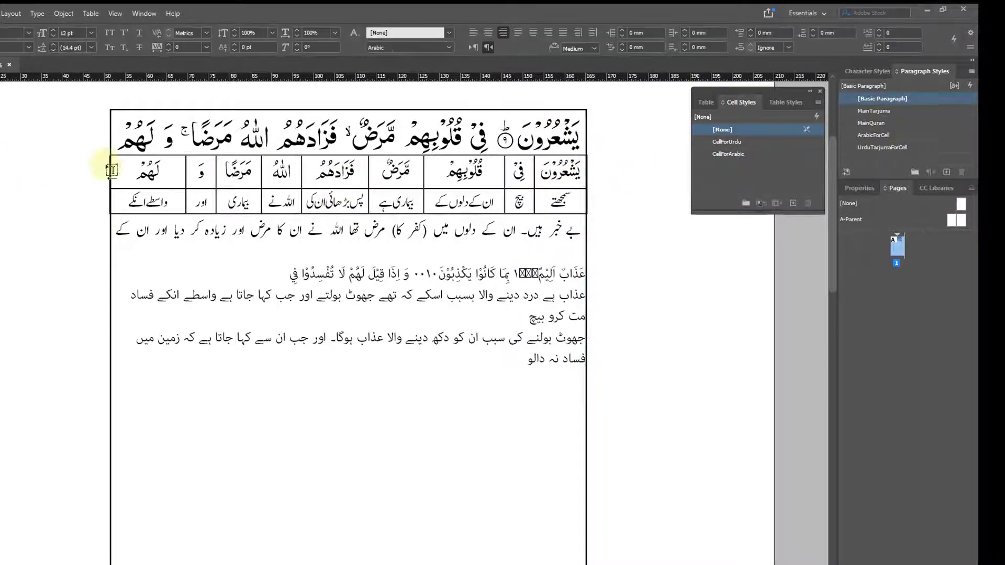
pyautogui.moveTo(570, 173); pyautogui.dragTo(146, 168)
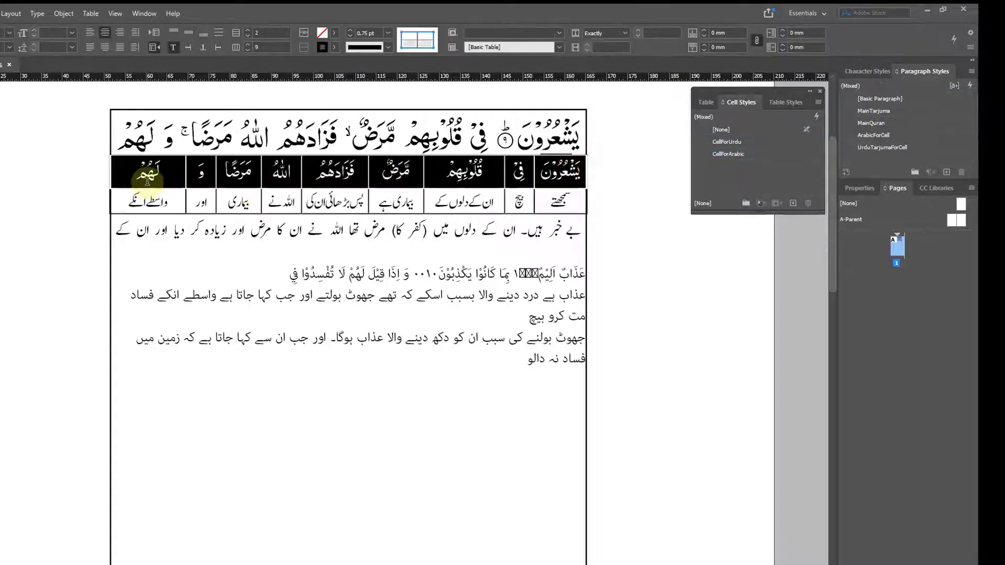
pyautogui.rightClick(400, 173)
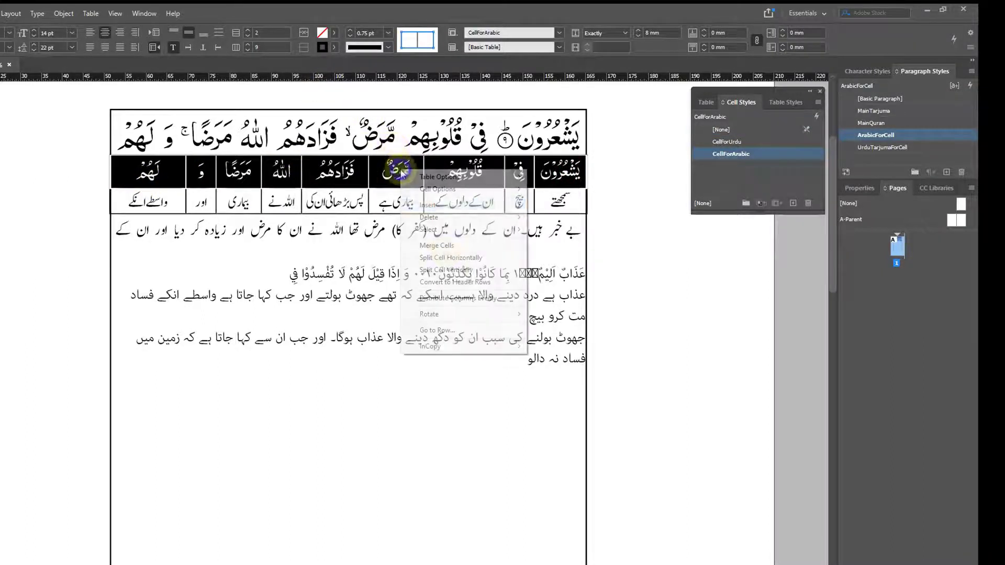
pyautogui.click(446, 245)
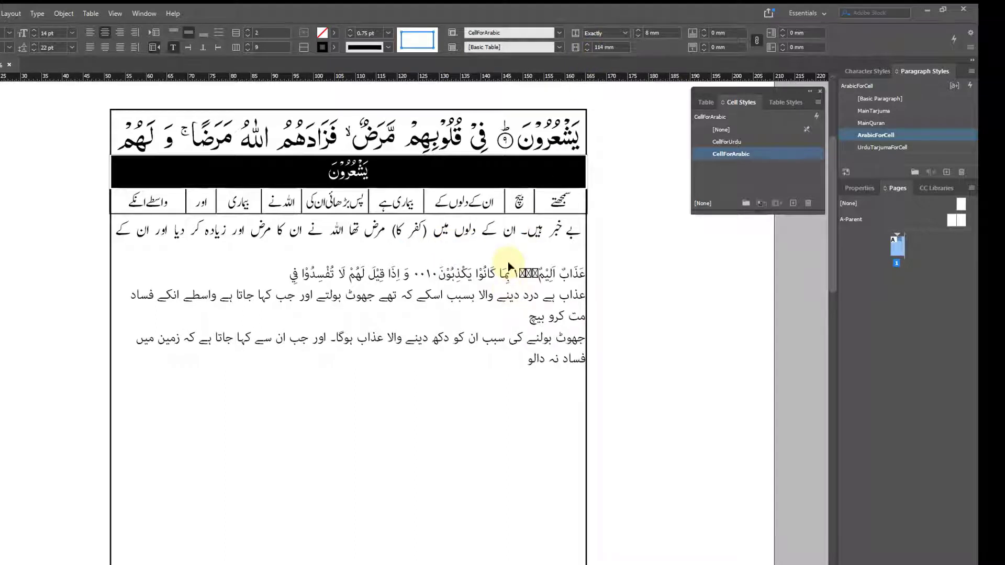
pyautogui.hotkey('ctrl', 'z')
pyautogui.press('Escape')
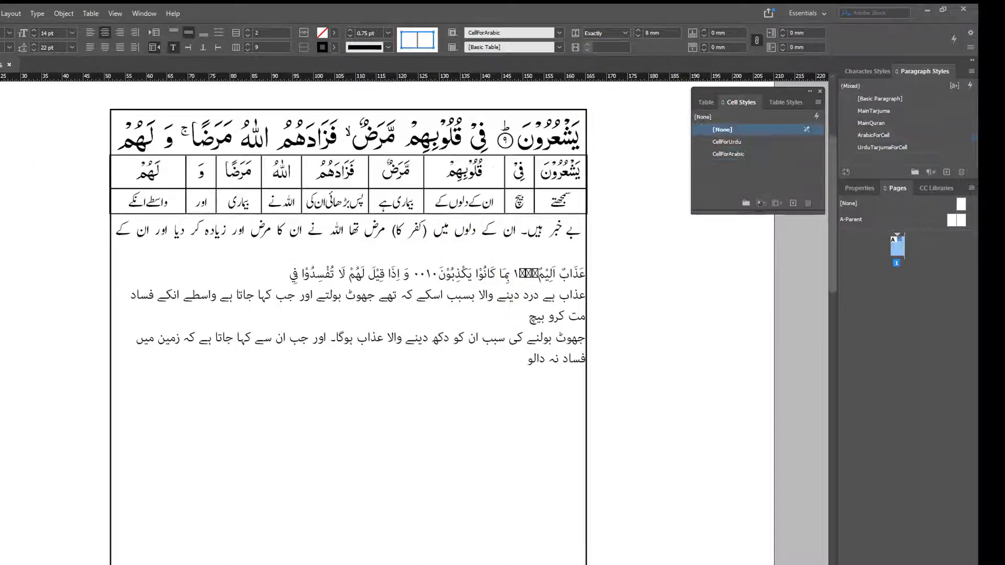
pyautogui.click(2, 132)
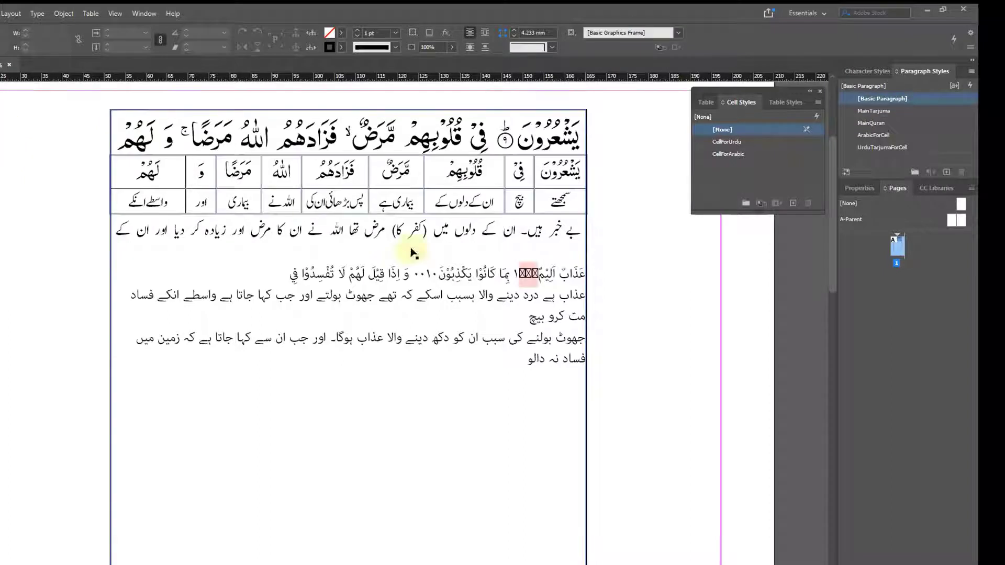
# Give the text frame a 2 pt stroke and align the stroke to the outside of the frame.
pyautogui.click(434, 139)
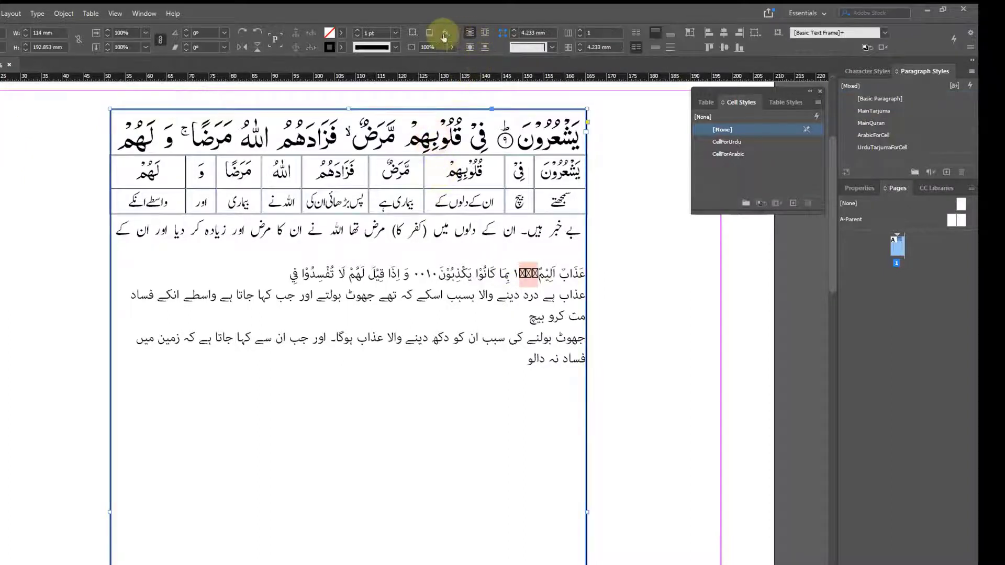
pyautogui.click(357, 30)
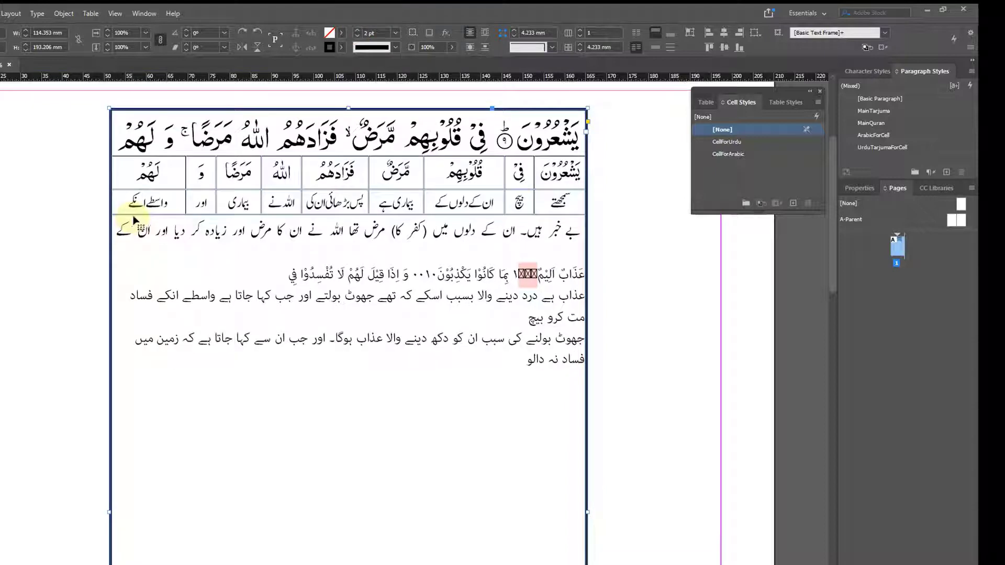
pyautogui.click(143, 14)
pyautogui.click(181, 259)
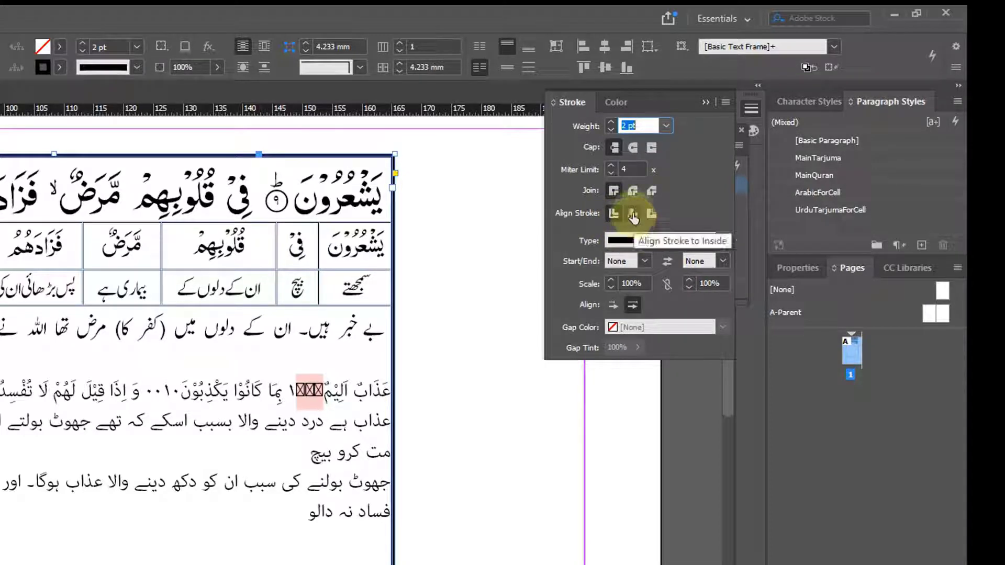
pyautogui.click(633, 215)
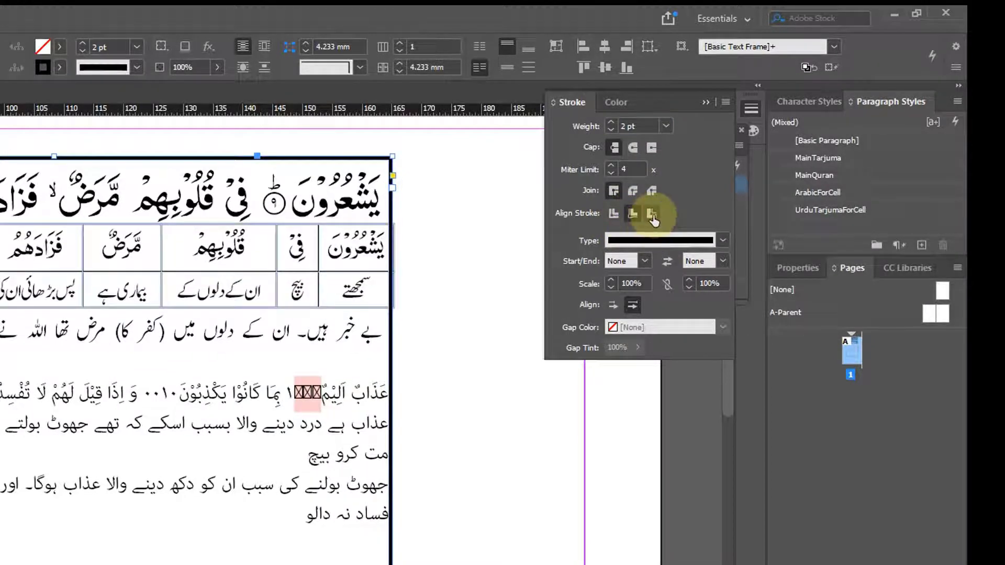
pyautogui.click(652, 214)
pyautogui.click(435, 255)
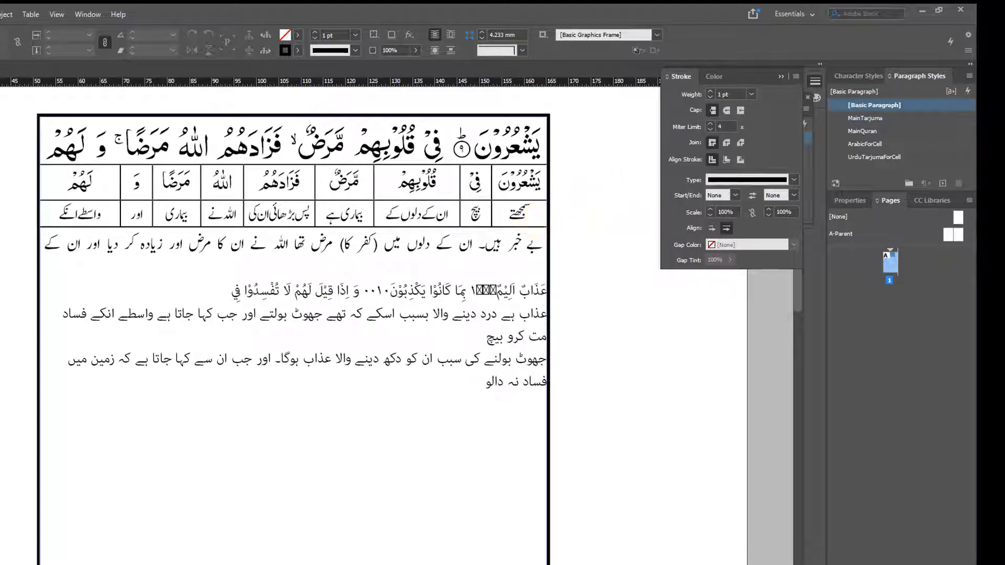
# Delete the blank line above the unformatted Arabic verse and close the stroke settings.
pyautogui.doubleClick(199, 287)
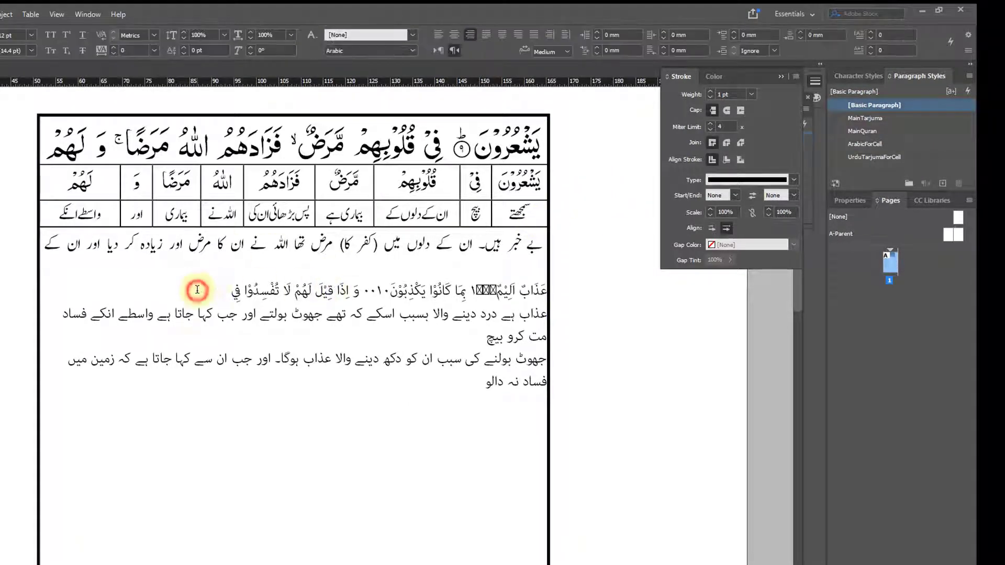
pyautogui.press('BackSpace')
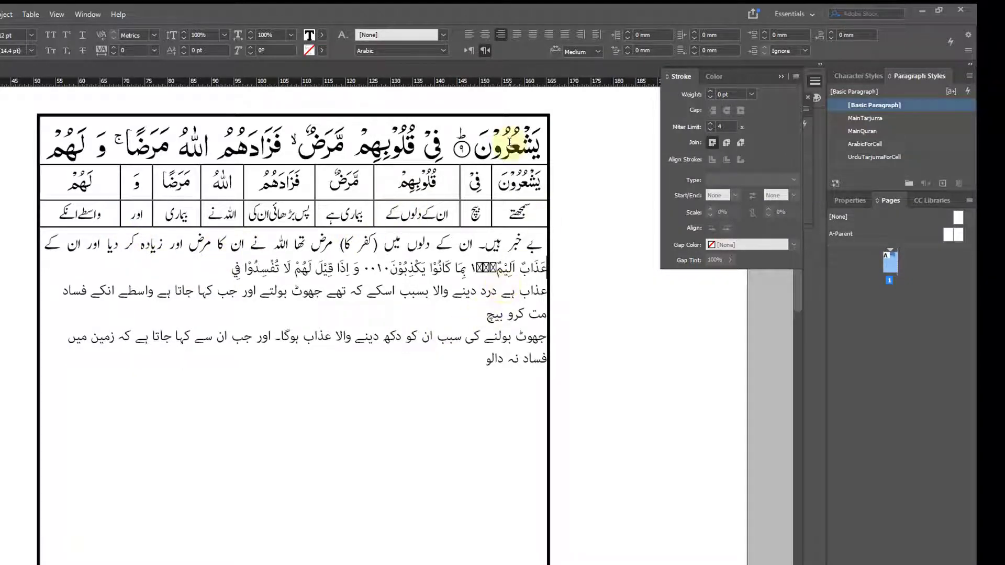
pyautogui.moveTo(542, 296); pyautogui.dragTo(485, 381)
pyautogui.click(485, 382)
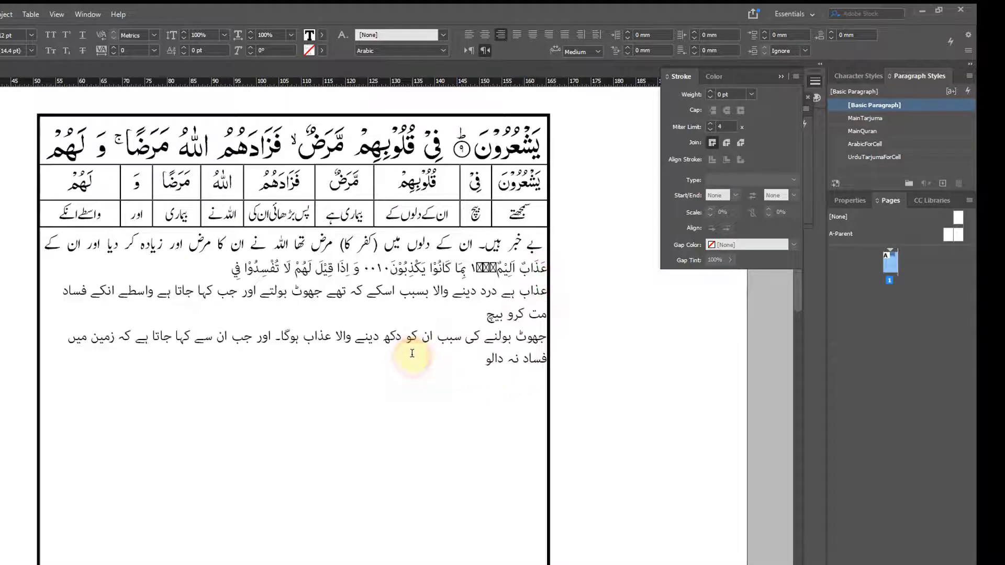
pyautogui.moveTo(291, 268); pyautogui.dragTo(437, 269)
pyautogui.click(430, 268)
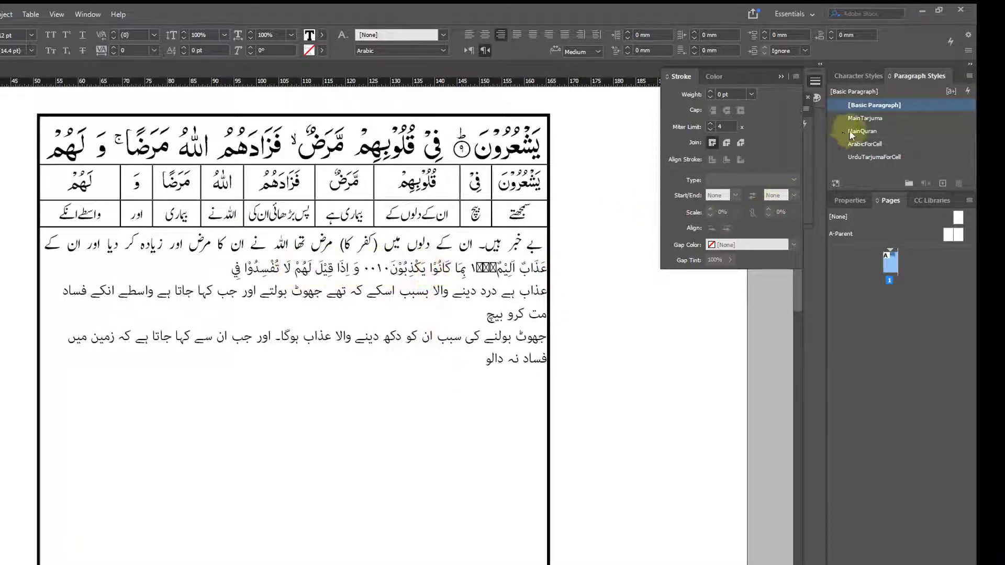
pyautogui.click(782, 76)
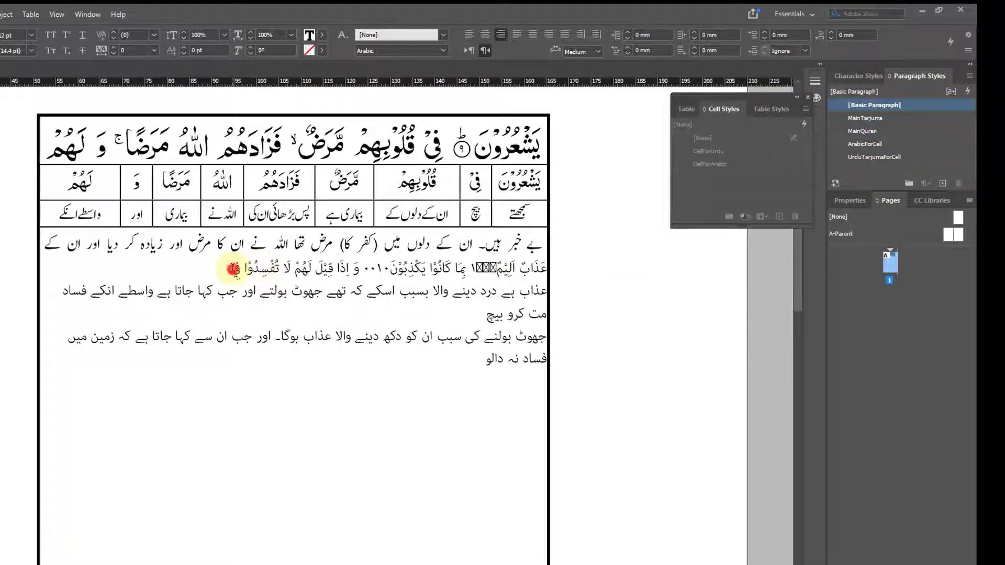
# Duplicate the plain Arabic verse line directly below itself and apply the MainQuran paragraph style to the upper copy.
pyautogui.moveTo(233, 268); pyautogui.dragTo(550, 264)
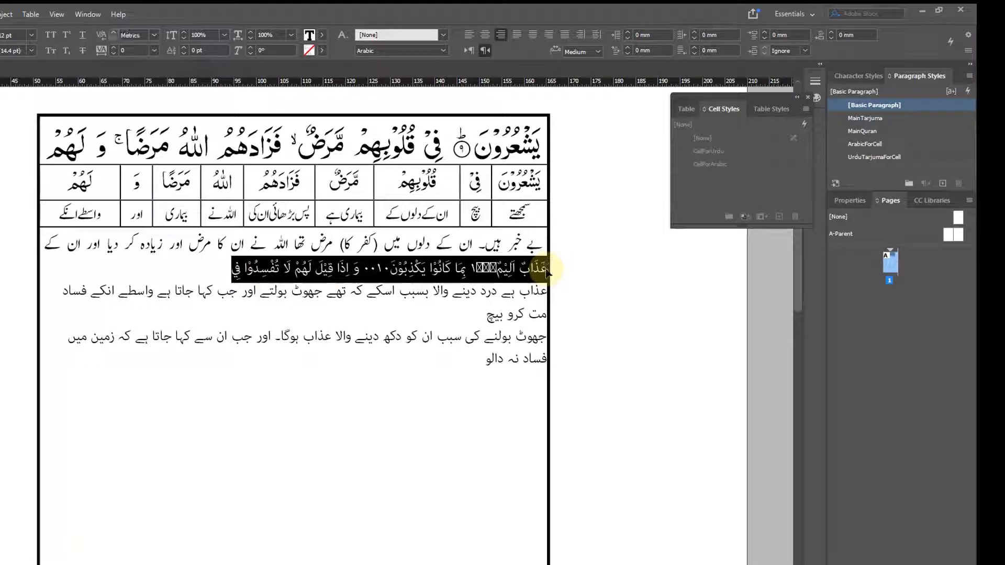
pyautogui.click(546, 269)
pyautogui.press('Return')
pyautogui.hotkey('ctrl', 'v')
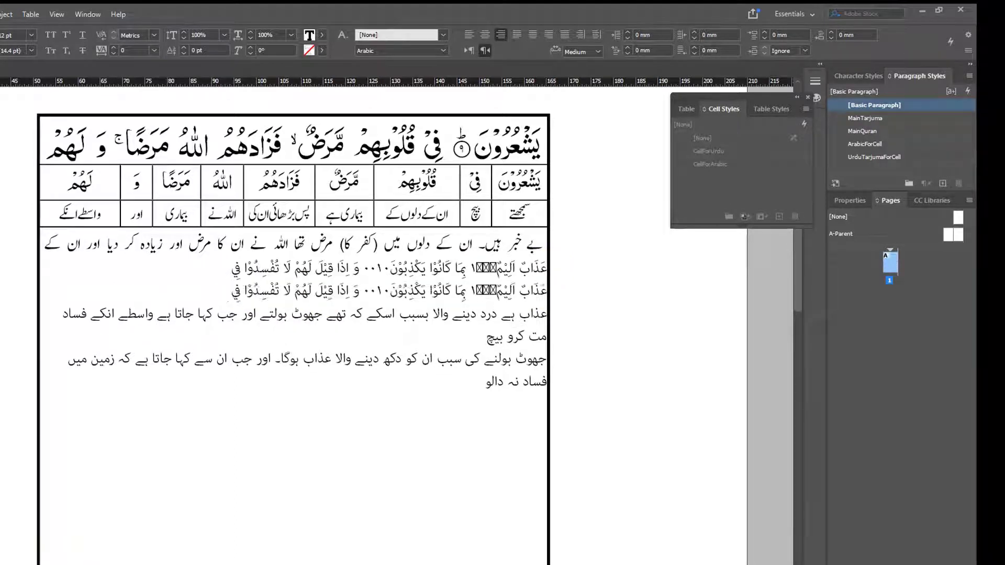
pyautogui.click(496, 267)
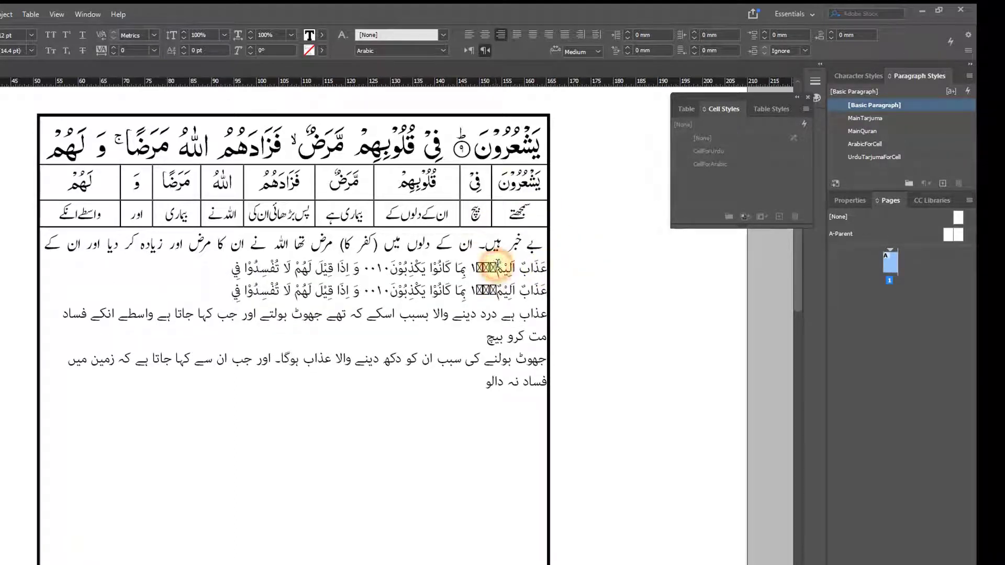
pyautogui.click(864, 131)
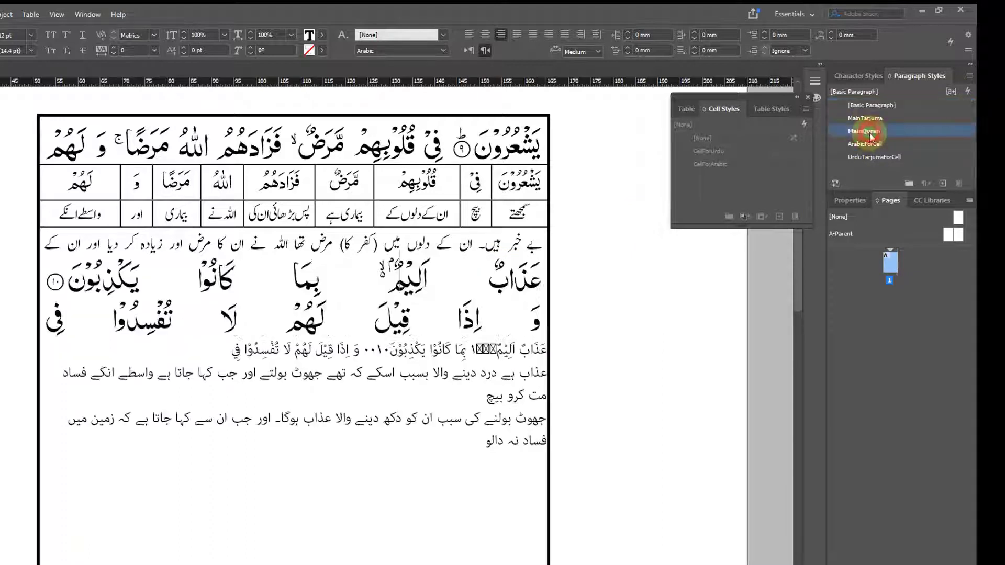
# Tighten the kerning between the words of the large Arabic verse to -200 so it fits on one line.
pyautogui.click(444, 326)
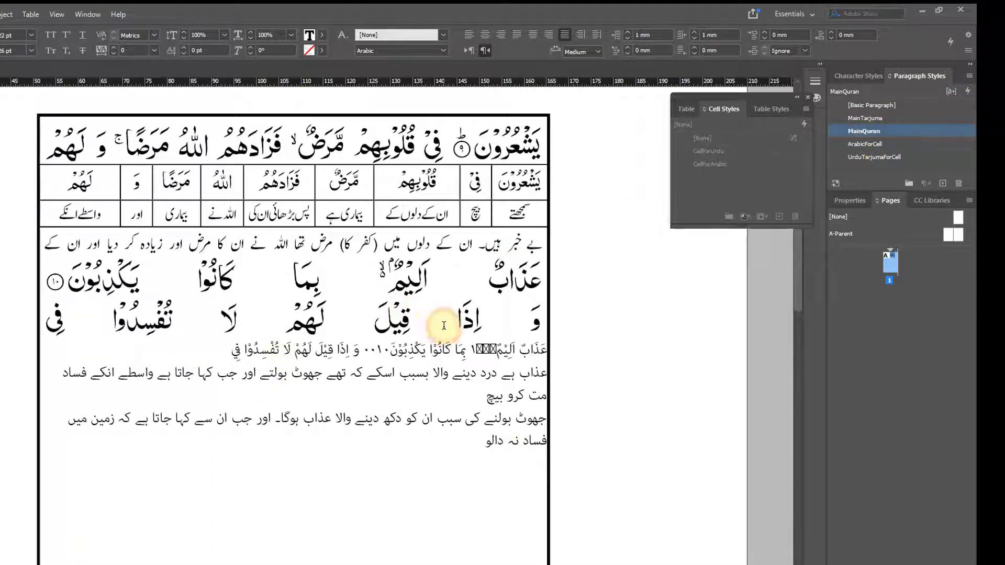
pyautogui.press('Home')
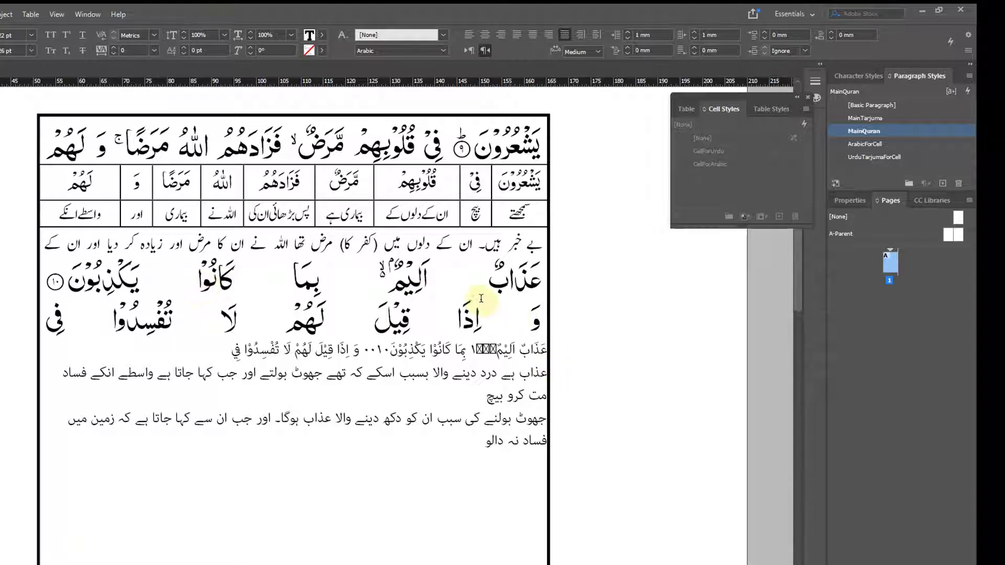
pyautogui.click(438, 278)
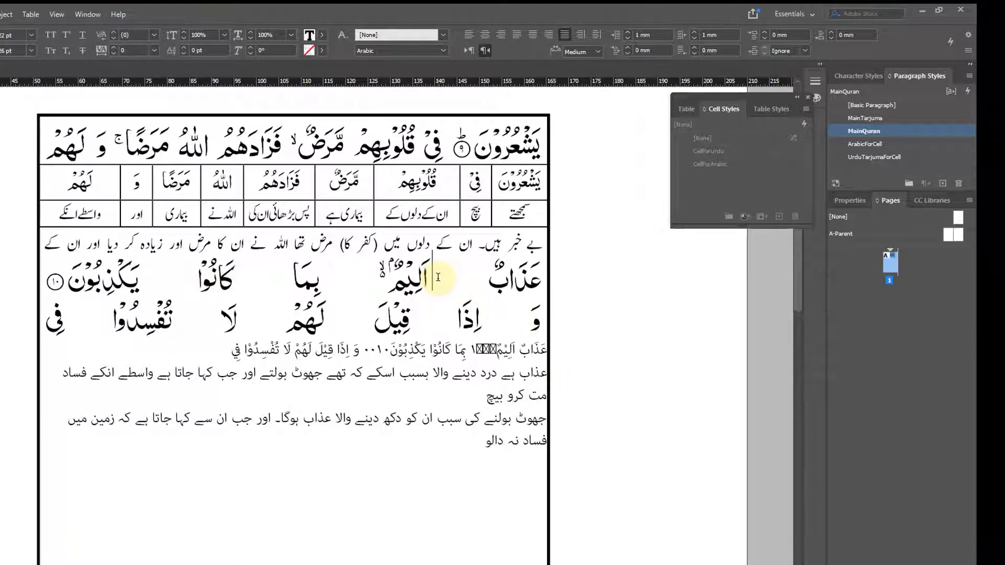
pyautogui.hotkey('alt', 'Left')
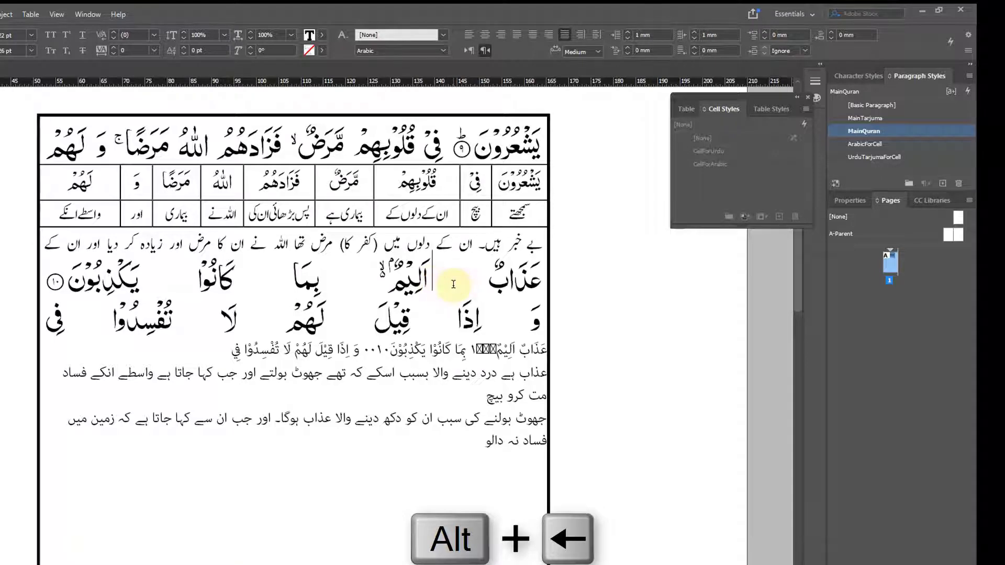
pyautogui.hotkey('alt', 'Left')
pyautogui.hotkey('alt', 'Left')
pyautogui.hotkey('alt', 'Left')
pyautogui.hotkey('alt', 'Left')
pyautogui.hotkey('alt', 'Left')
pyautogui.hotkey('alt', 'Left')
pyautogui.hotkey('alt', 'Left')
pyautogui.hotkey('alt', 'Left')
pyautogui.hotkey('alt', 'Left')
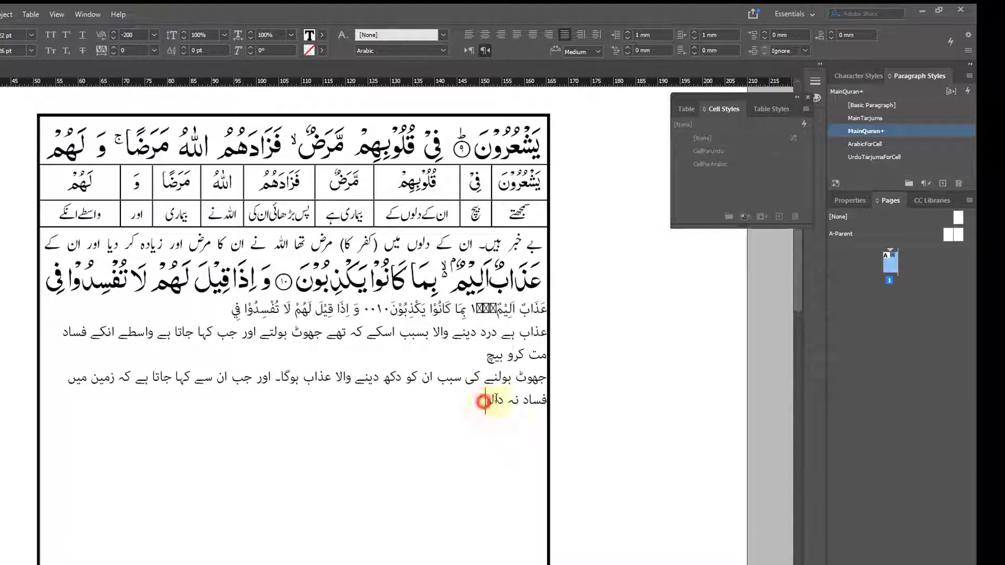
# Apply the MainTarjuma paragraph style to the last Urdu paragraph, beginning with جھوٹ بولنے.
pyautogui.tripleClick(485, 398)
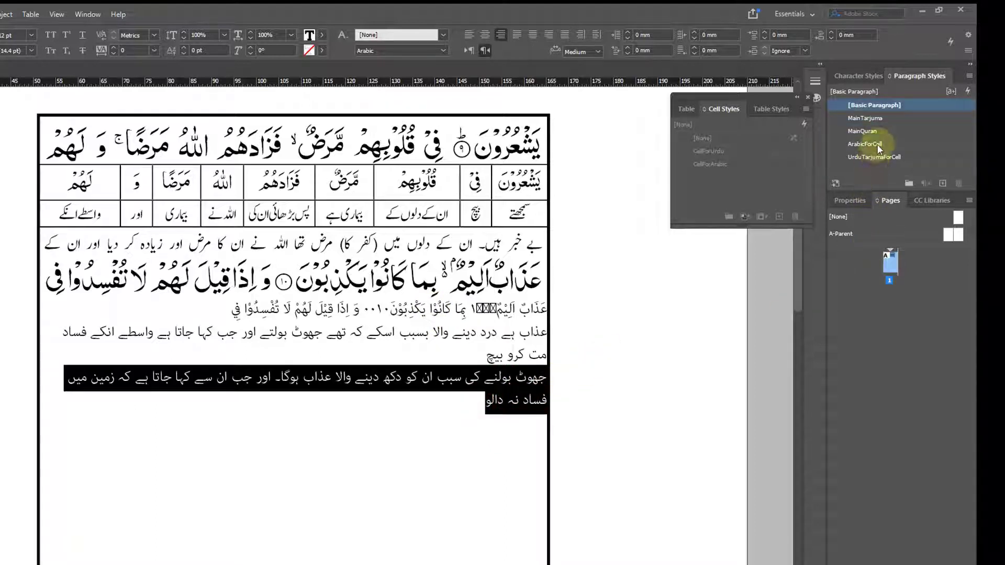
pyautogui.click(872, 118)
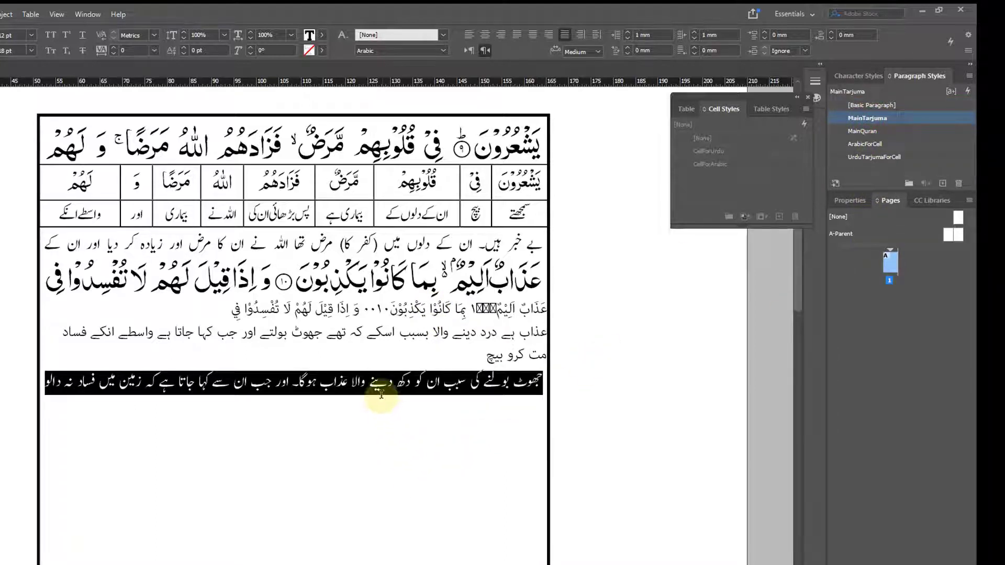
pyautogui.click(386, 383)
# Switch to the photo of the printed page and check how the second verse is divided into word cells.
pyautogui.moveTo(458, 308); pyautogui.dragTo(503, 357)
pyautogui.hotkey('alt', 'Tab')
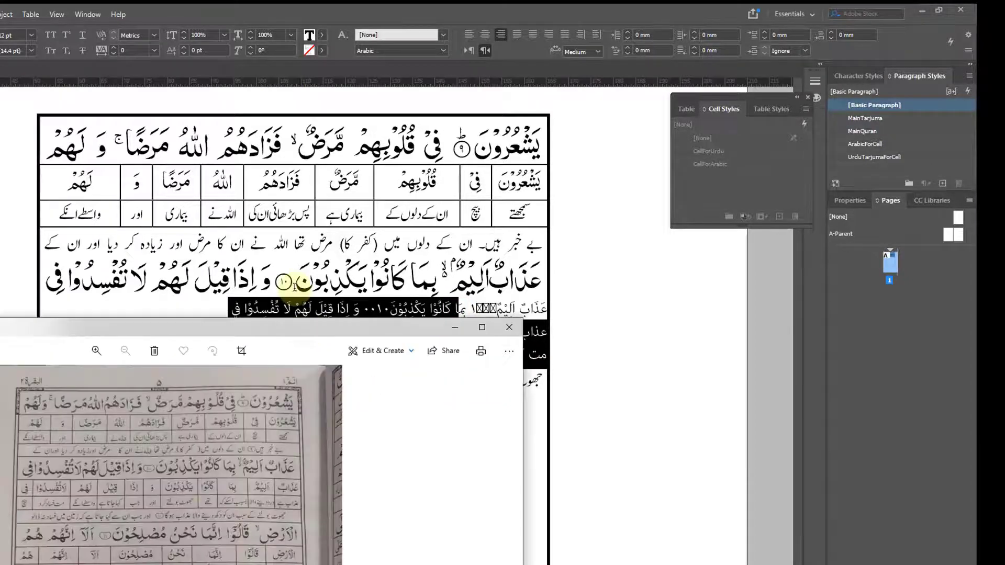
pyautogui.moveTo(247, 330); pyautogui.dragTo(254, 44)
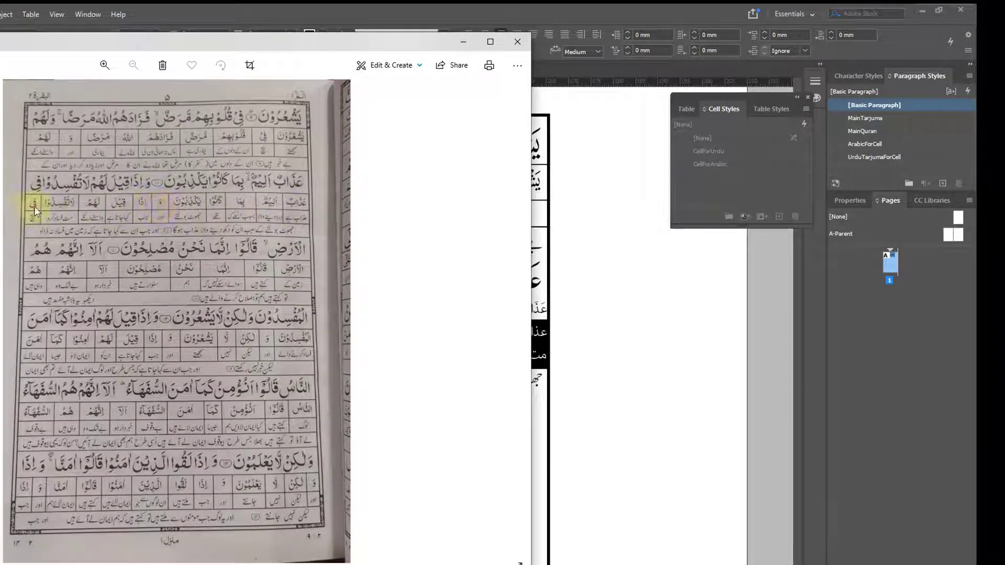
pyautogui.click(559, 302)
pyautogui.click(513, 310)
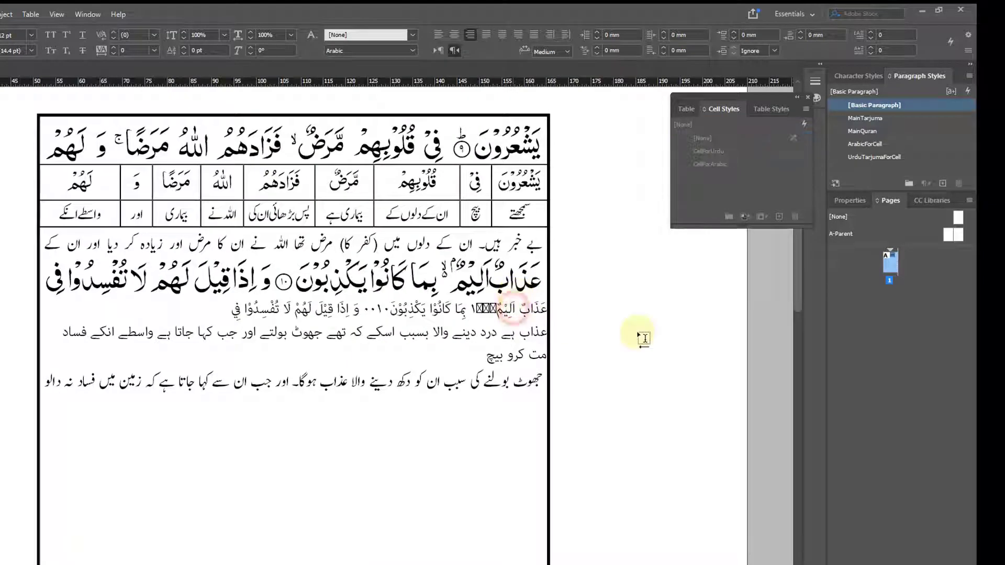
pyautogui.press('Right')
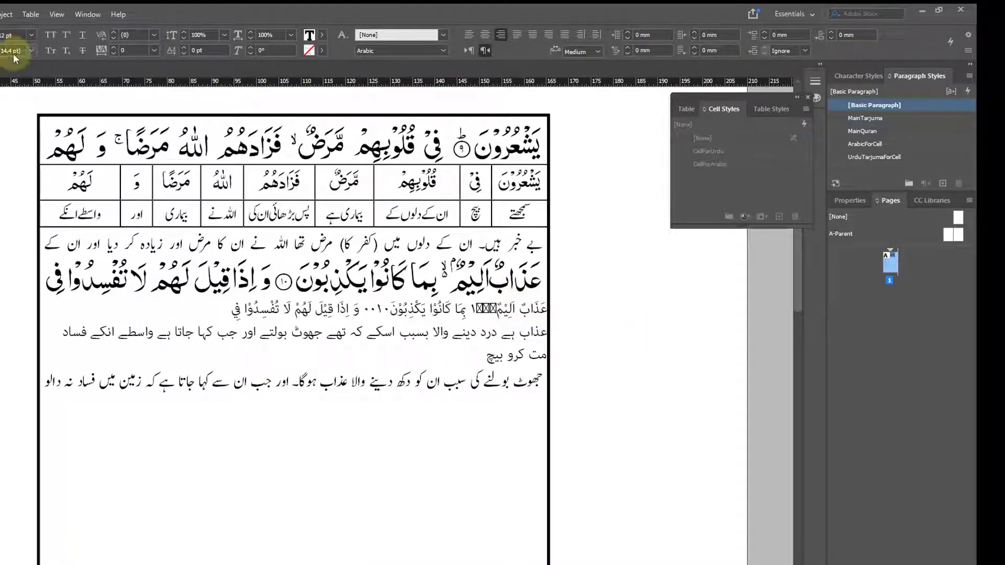
# Show the hidden characters in the lines below the large Arabic verse.
pyautogui.press('Escape')
pyautogui.click(4, 241)
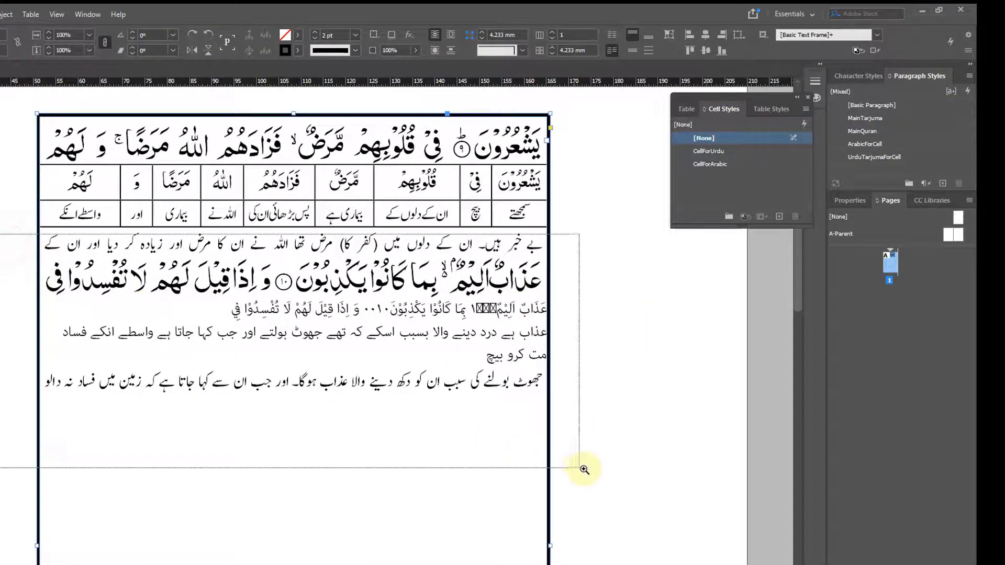
pyautogui.hotkey('ctrl', '=')
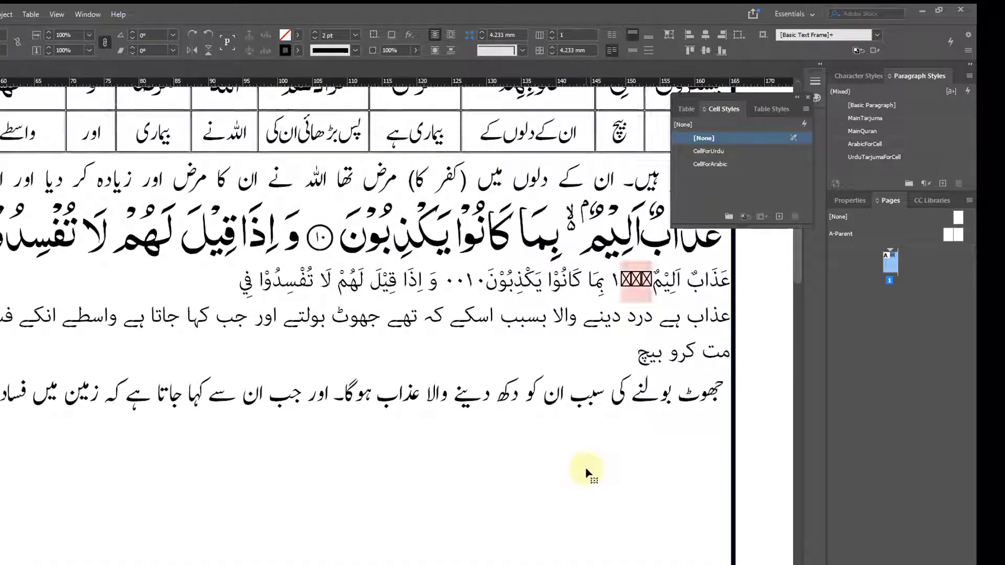
pyautogui.hotkey('ctrl', 'alt', 'i')
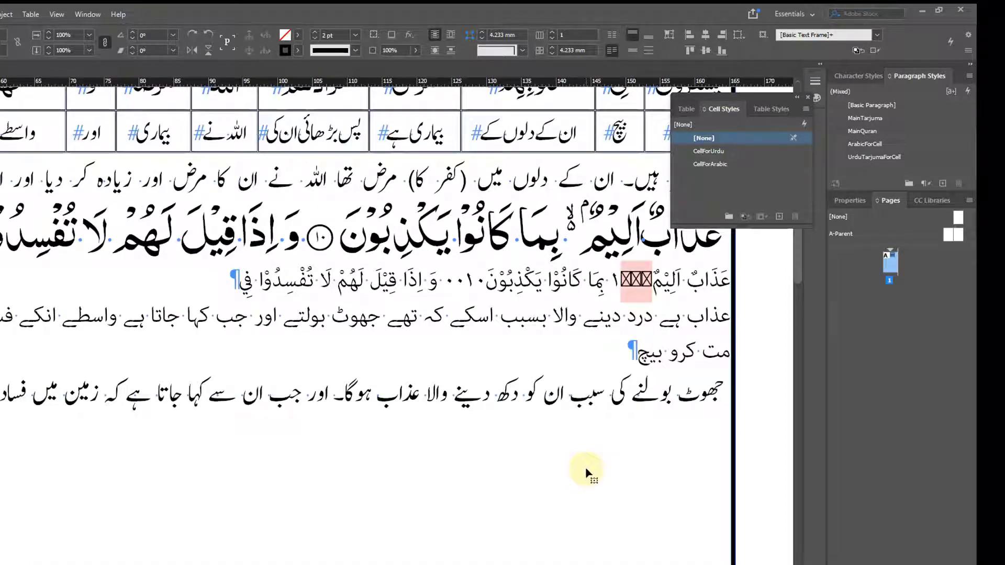
pyautogui.moveTo(651, 350); pyautogui.dragTo(631, 378)
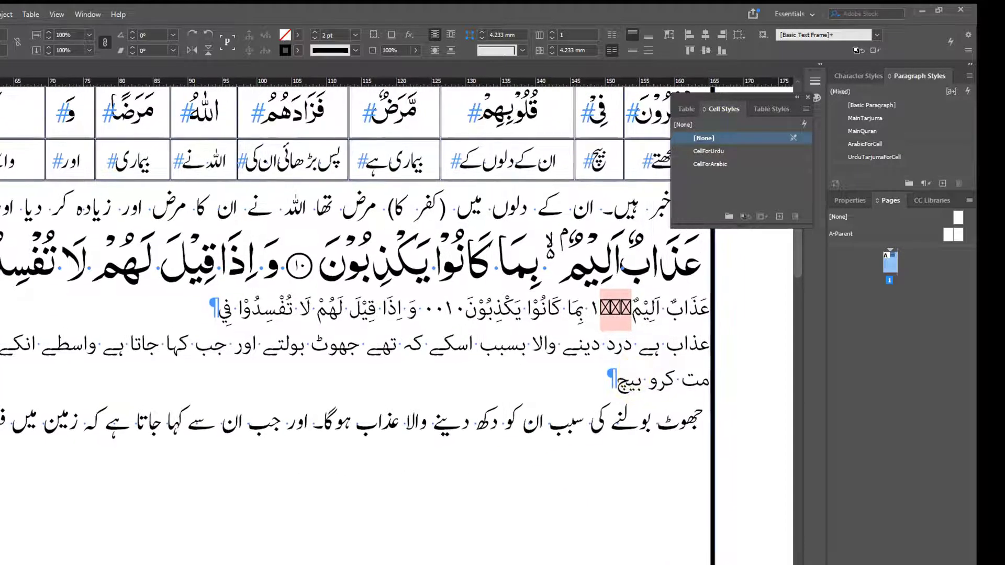
# Replace the spaces with tabs after عَذَابٌ, اَلِيْمٌ, بِمَا and كَانُوْا in the small Arabic line below the large verse.
pyautogui.press('t')
pyautogui.click(660, 313)
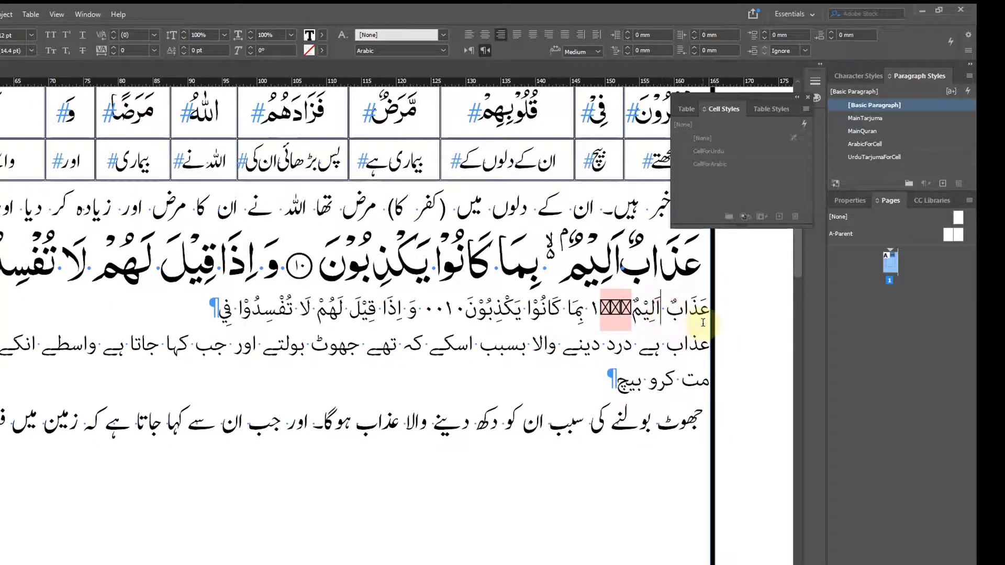
pyautogui.hotkey('shift', 'Right')
pyautogui.press('Tab')
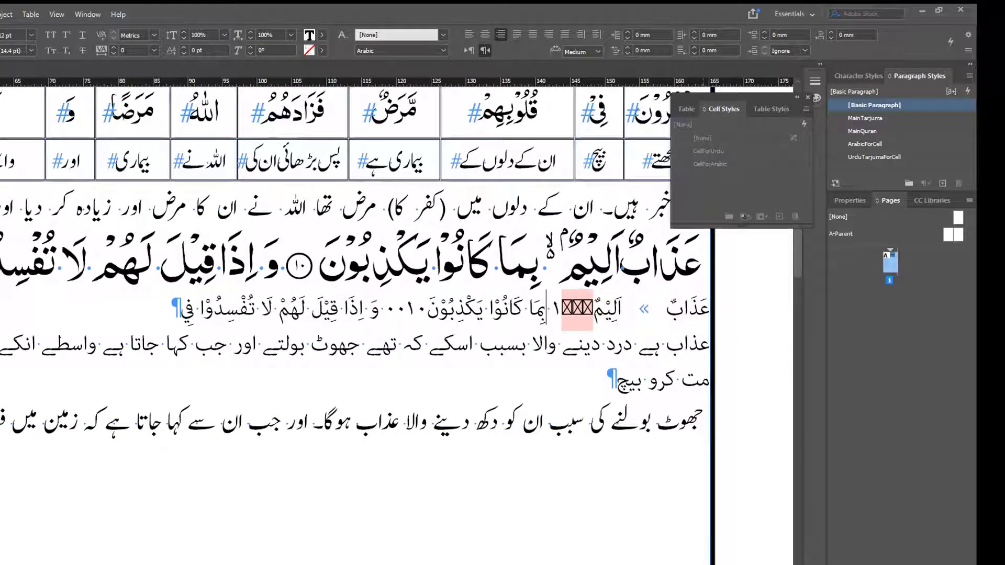
pyautogui.press('Tab')
pyautogui.hotkey('shift', 'Right')
pyautogui.press('Tab')
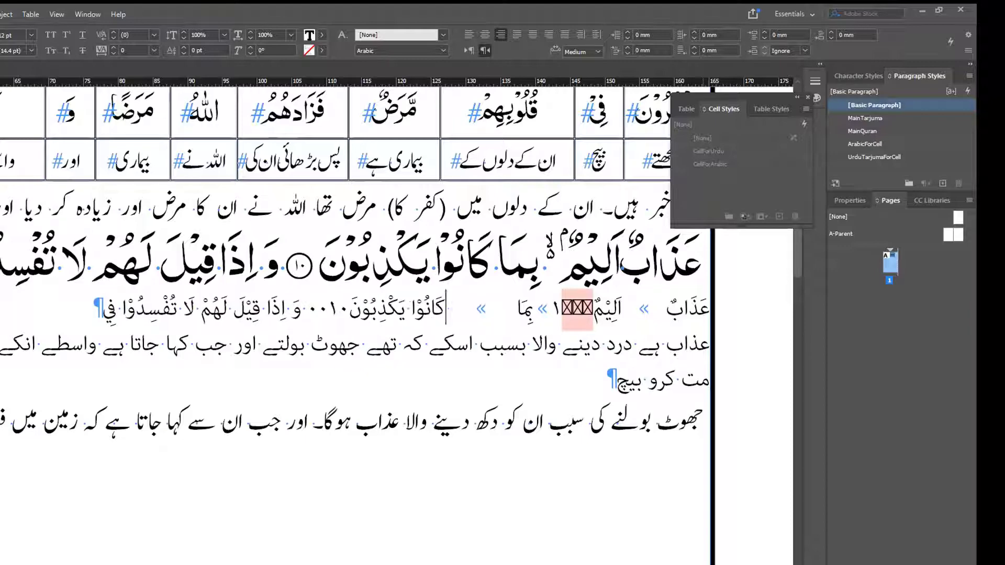
pyautogui.hotkey('shift', 'Right')
pyautogui.press('Tab')
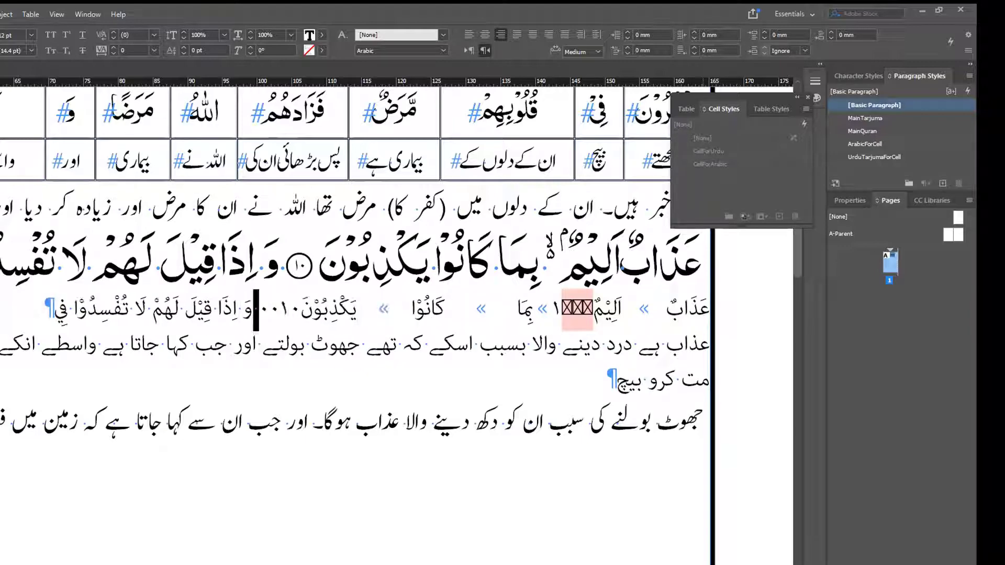
# Check the printed page photo and put tabs after يَكْذِبُوْنَ, وَ, اِذَا, قِيْلَ and لَهُمْ in the small Arabic line.
pyautogui.press('Tab')
pyautogui.press('Tab')
pyautogui.hotkey('ctrl', 'Right')
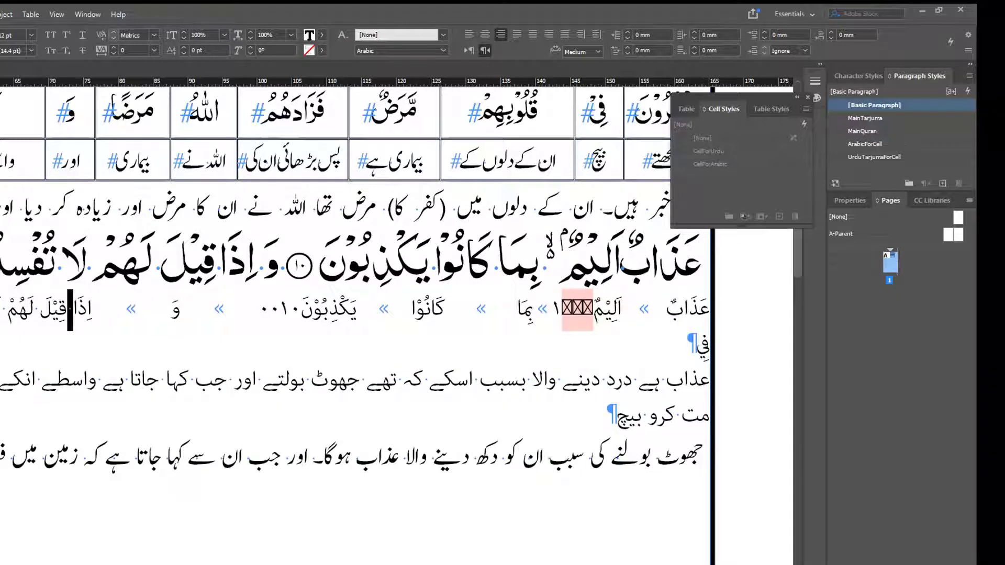
pyautogui.hotkey('alt', 'Tab')
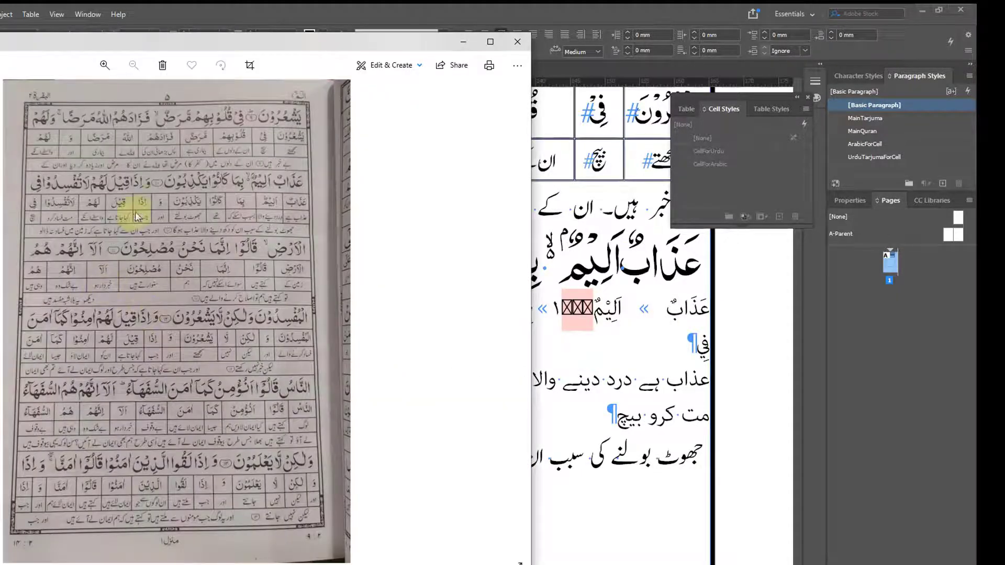
pyautogui.hotkey('alt', 'Tab')
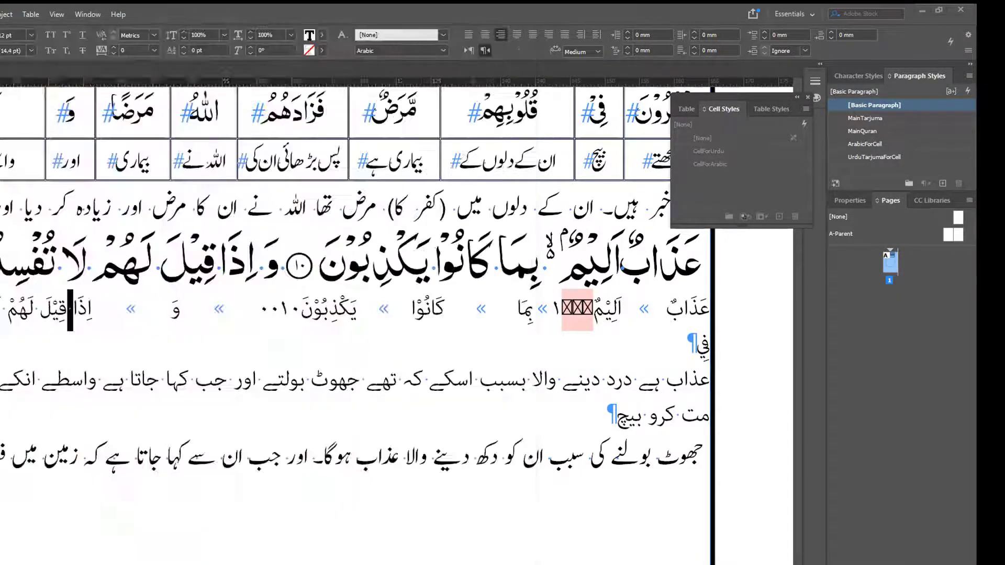
pyautogui.press('Tab')
pyautogui.hotkey('ctrl', 'Left')
pyautogui.hotkey('shift', 'Right')
pyautogui.press('Tab')
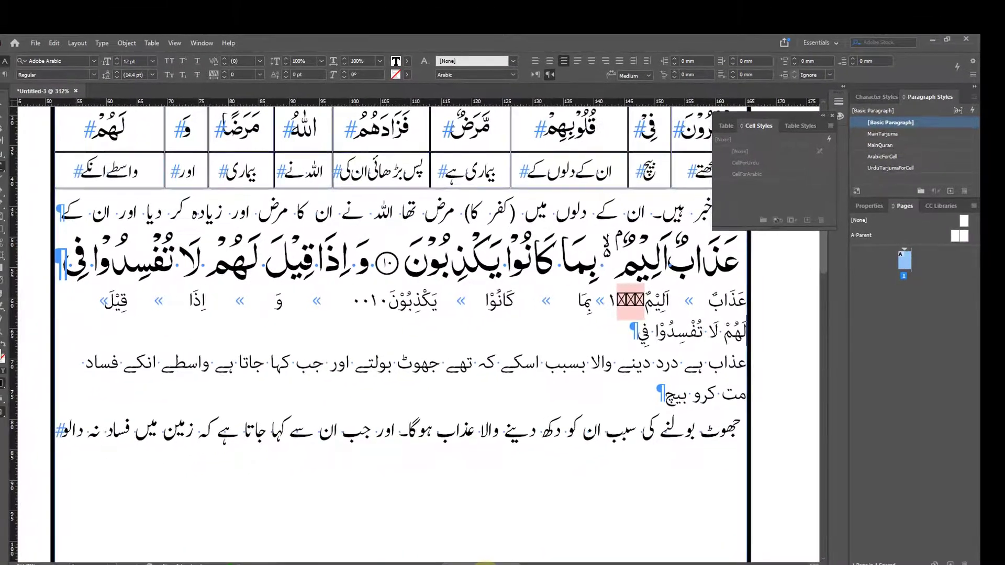
pyautogui.press('Tab')
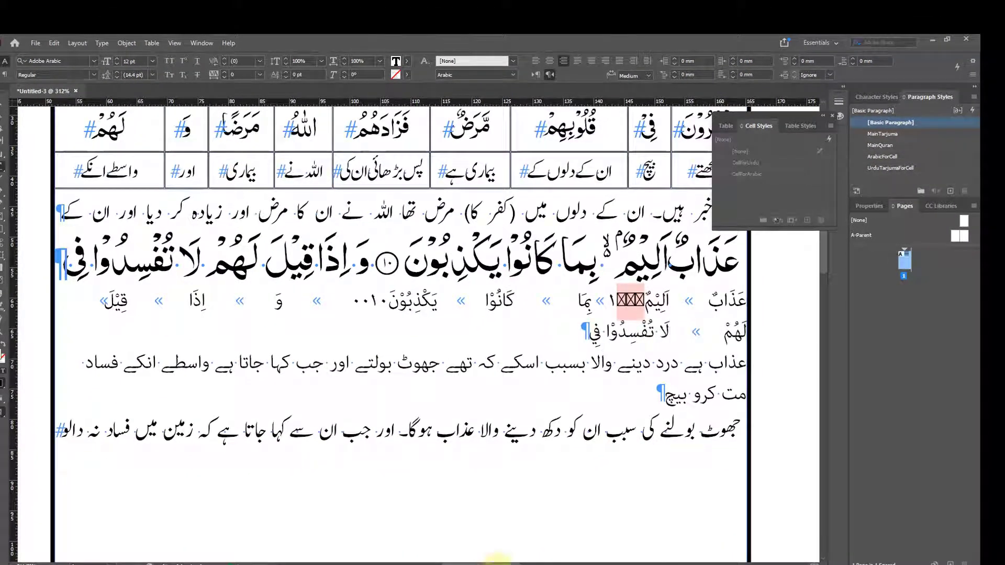
# Compare the Arabic line's end with the printed page photo and separate لَا تُفْسِدُوْا from فِي with a tab.
pyautogui.hotkey('alt', 'Tab')
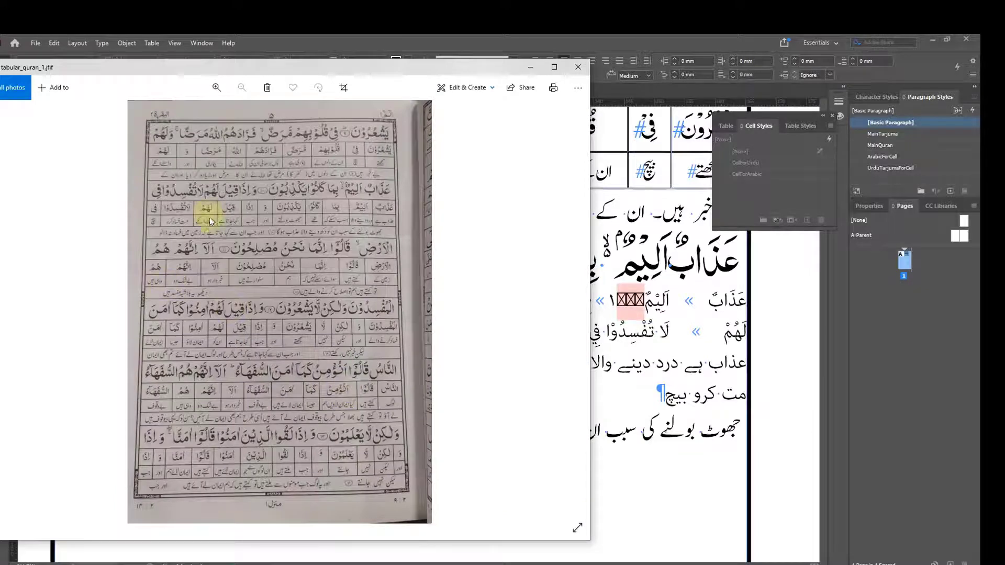
pyautogui.click(607, 55)
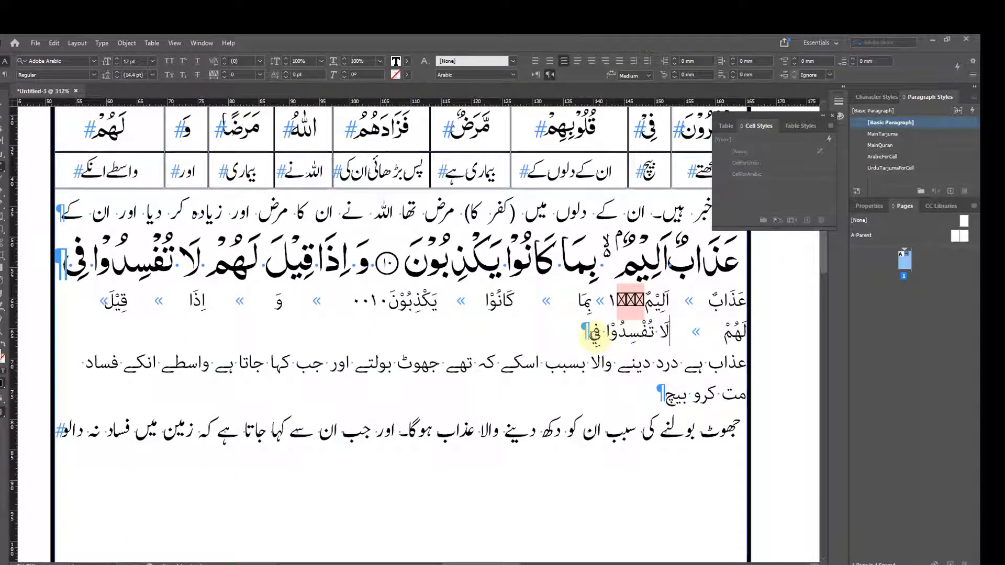
pyautogui.click(598, 334)
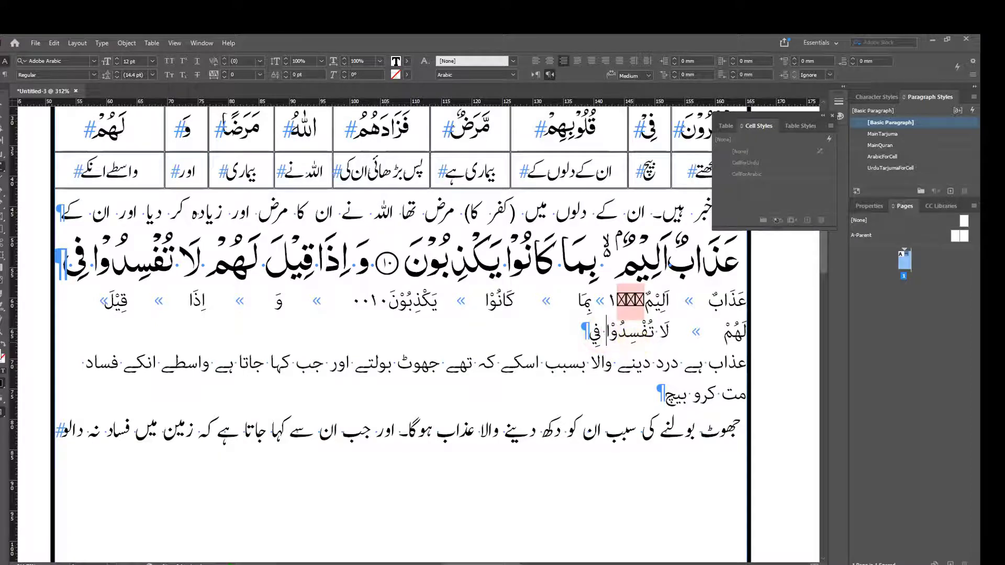
pyautogui.write('»')
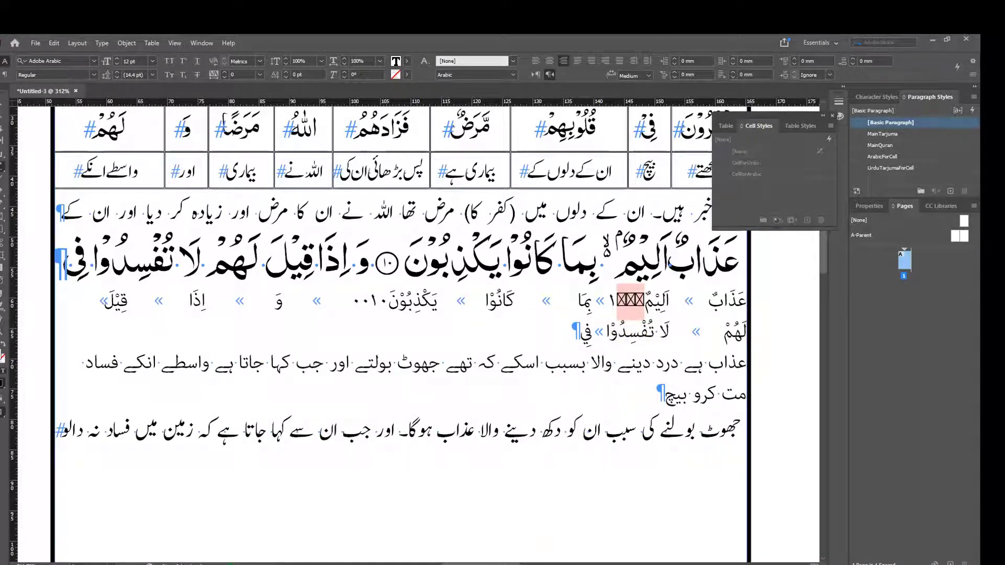
# Compare with the printed page photo and put tabs after عذاب ہے and درد دینے والا in the Urdu line.
pyautogui.hotkey('alt', 'Tab')
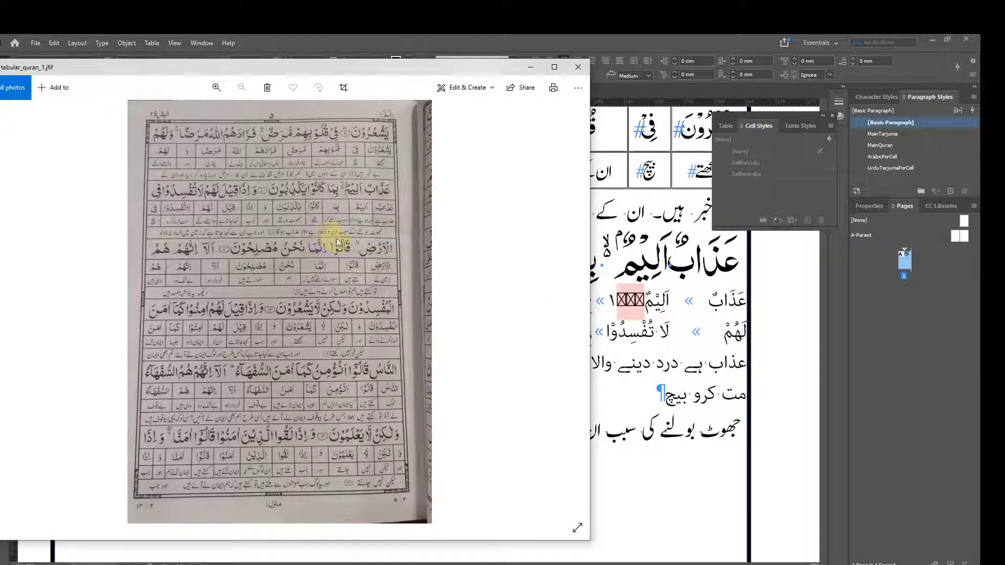
pyautogui.click(667, 359)
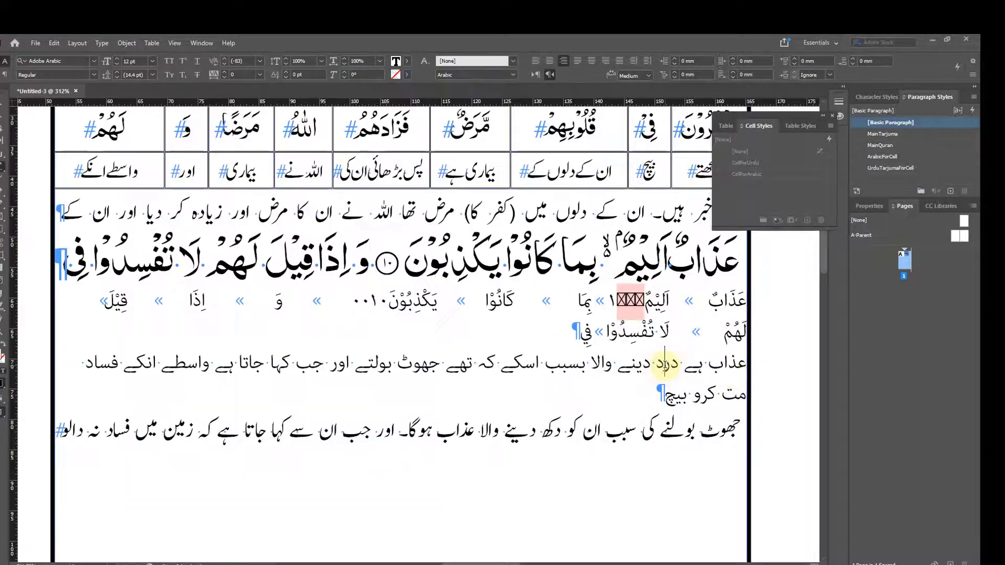
pyautogui.write('»')
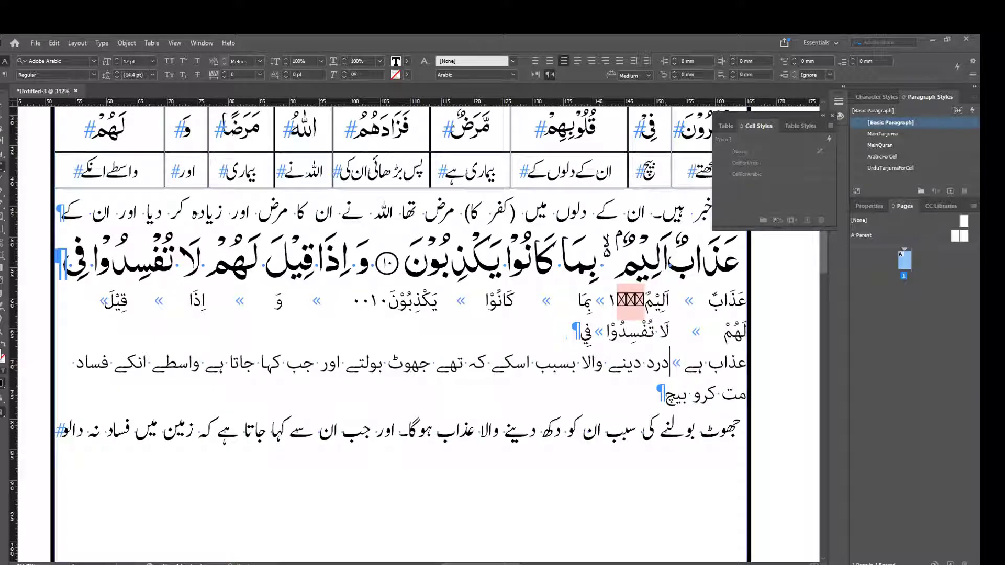
pyautogui.press('Tab')
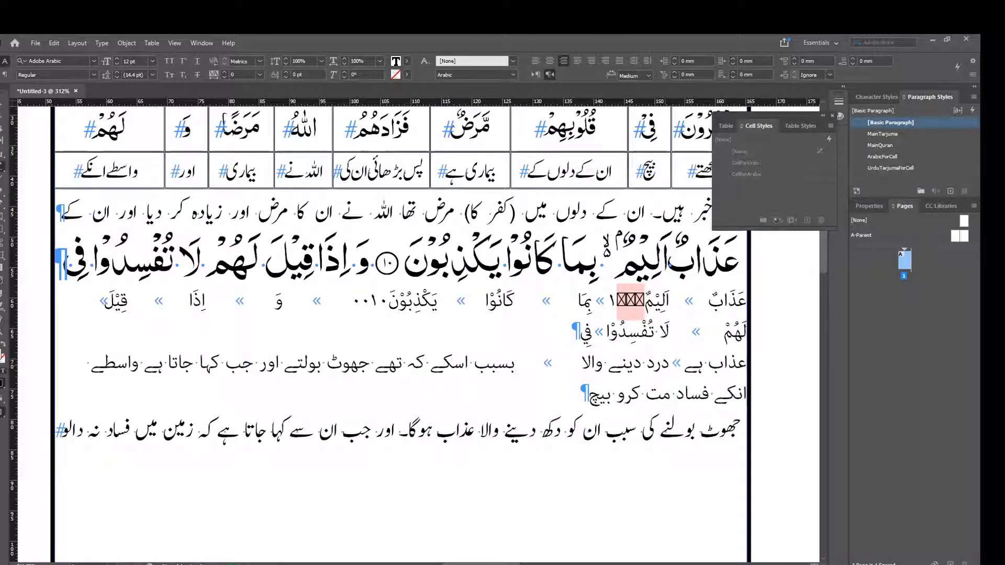
# Recheck the photo's Urdu cells and separate بسبب اسکے کہ and تھے from the words after them with tabs.
pyautogui.hotkey('alt', 'Tab')
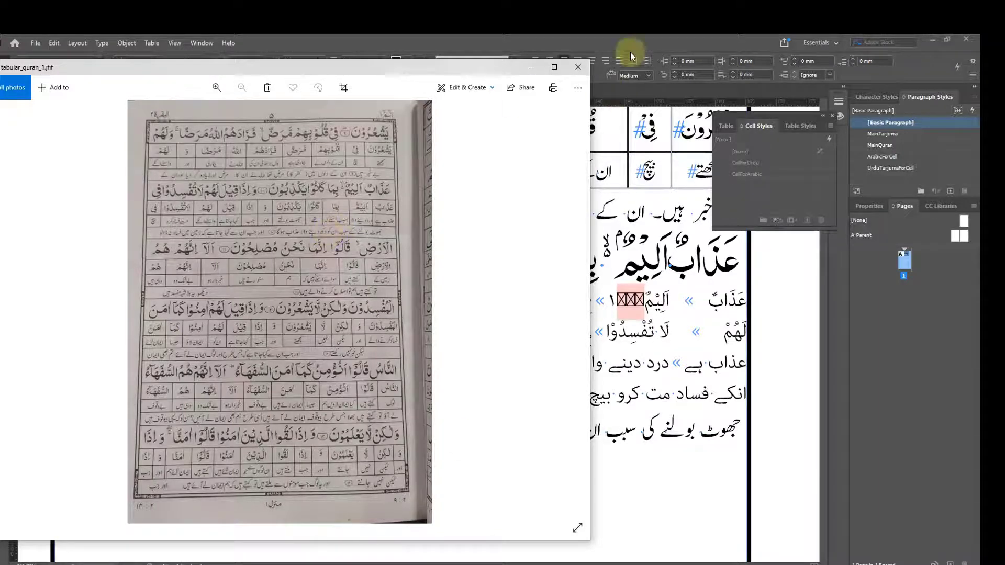
pyautogui.click(633, 39)
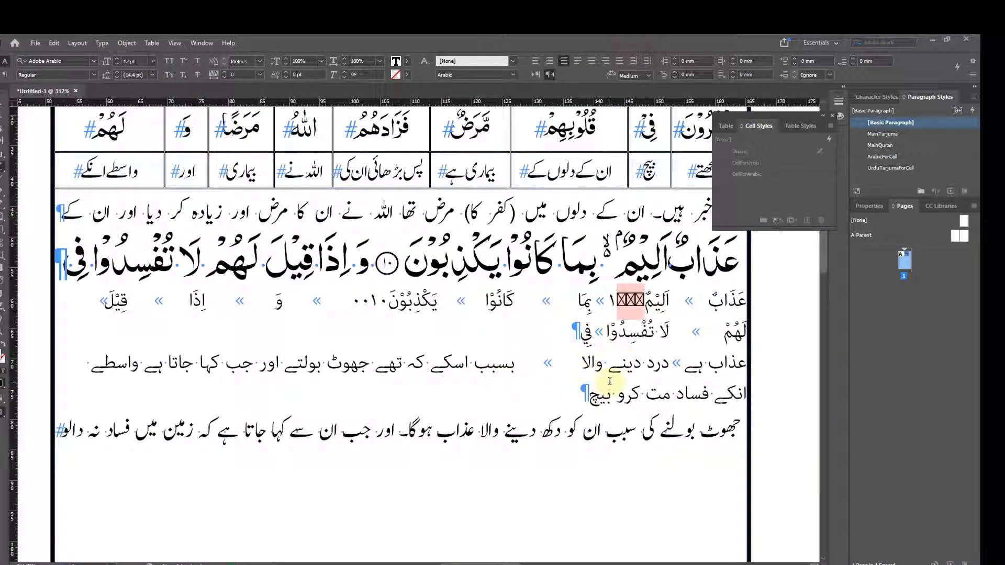
pyautogui.hotkey('ctrl', 'Left')
pyautogui.press('Tab')
pyautogui.hotkey('ctrl', 'Left')
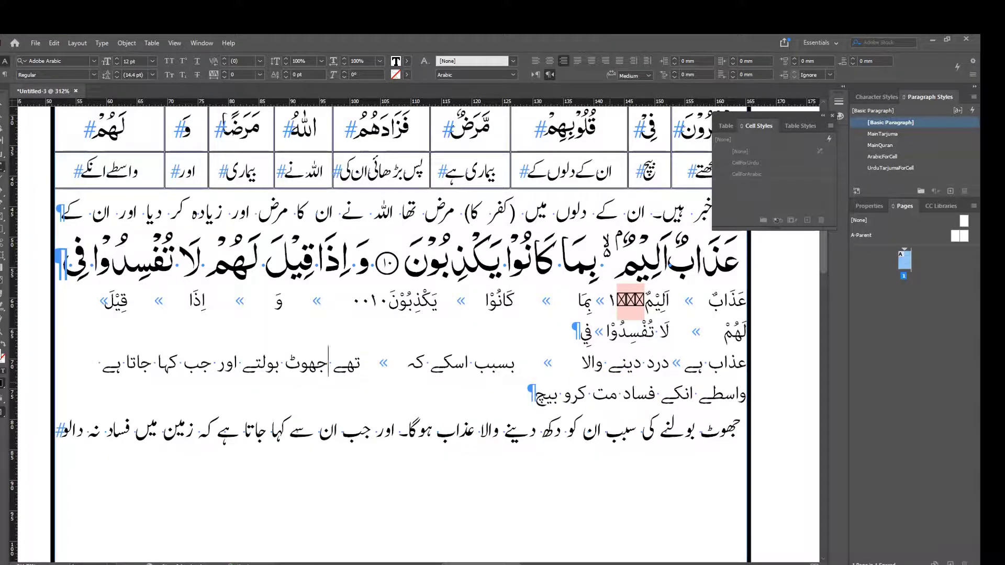
pyautogui.press('Tab')
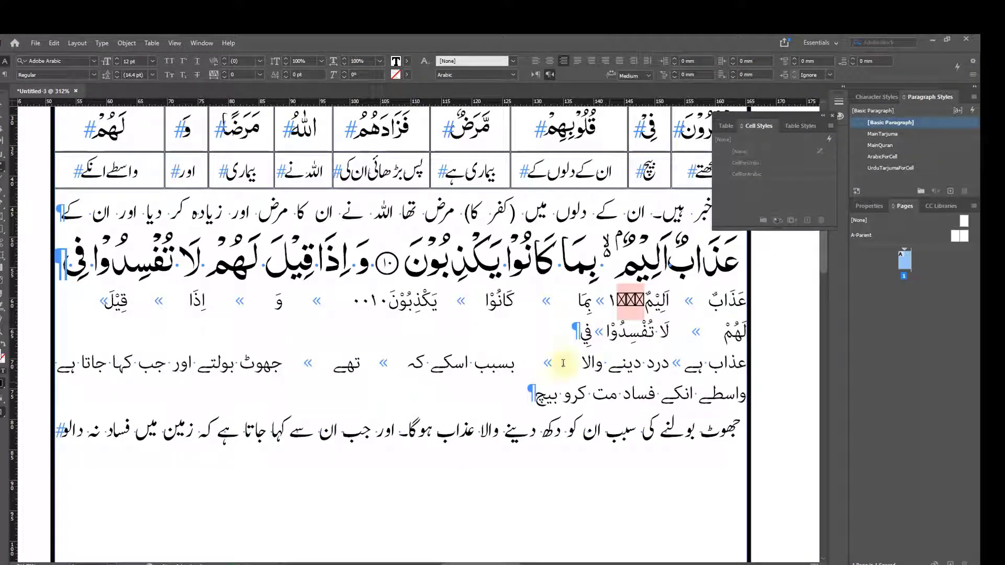
# Consult the page photo and insert tabs after جھوٹ بولتے, اور and جب in the Urdu word line.
pyautogui.click(505, 564)
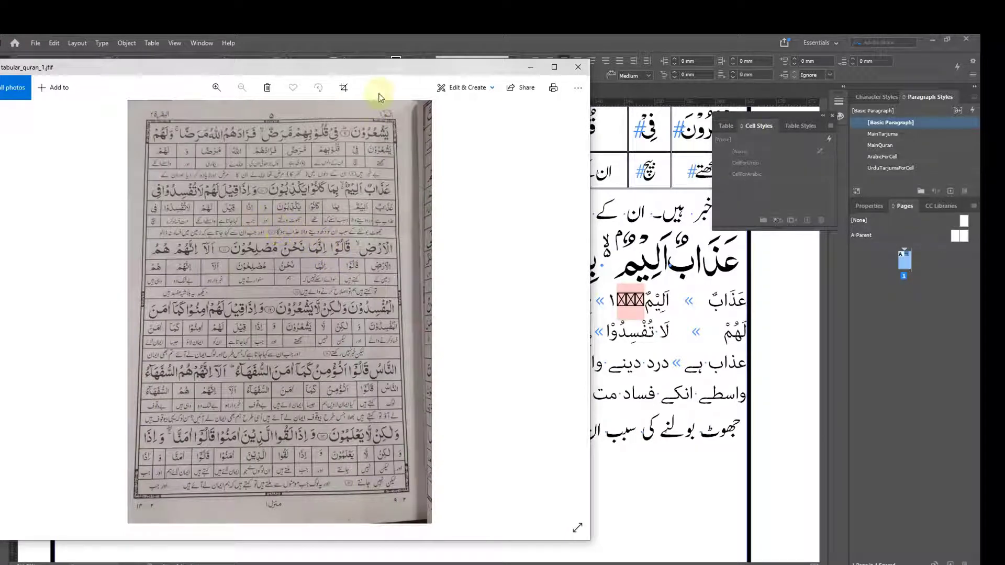
pyautogui.click(393, 44)
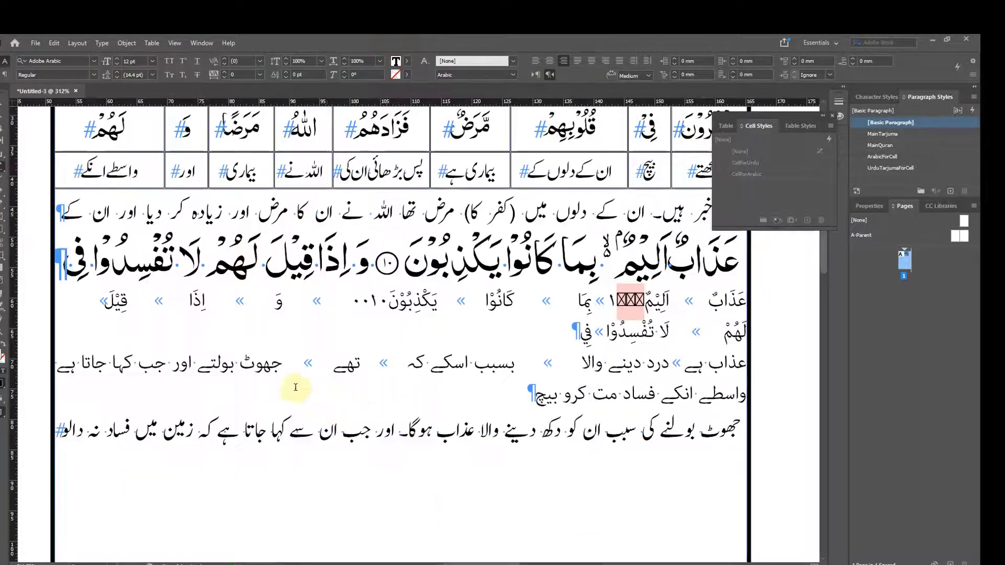
pyautogui.click(199, 363)
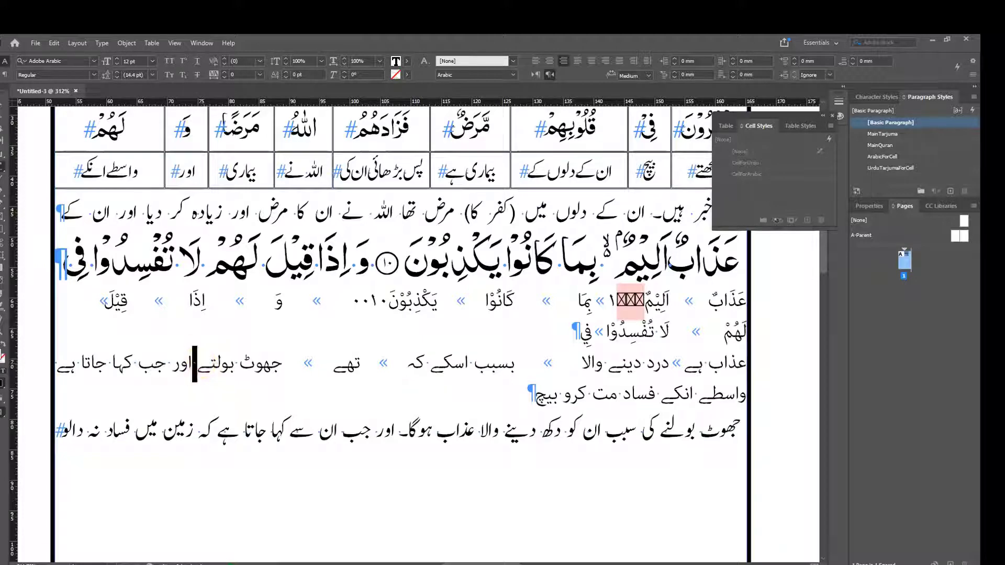
pyautogui.press('Tab')
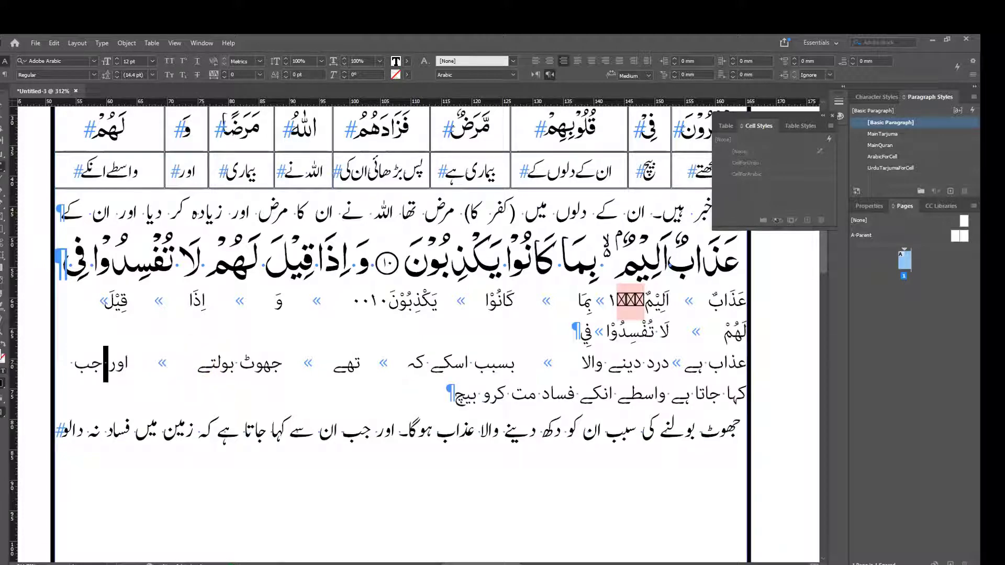
pyautogui.press('Tab')
pyautogui.press('Tab')
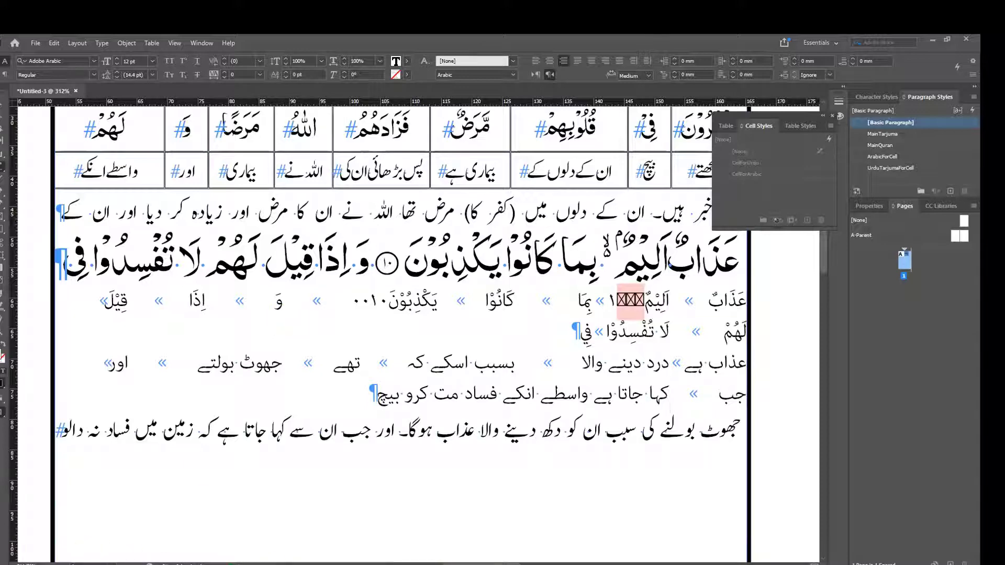
# Check the photo again and put tabs after کہا جاتا ہے and واسطے انکے in the Urdu word line.
pyautogui.hotkey('alt', 'Tab')
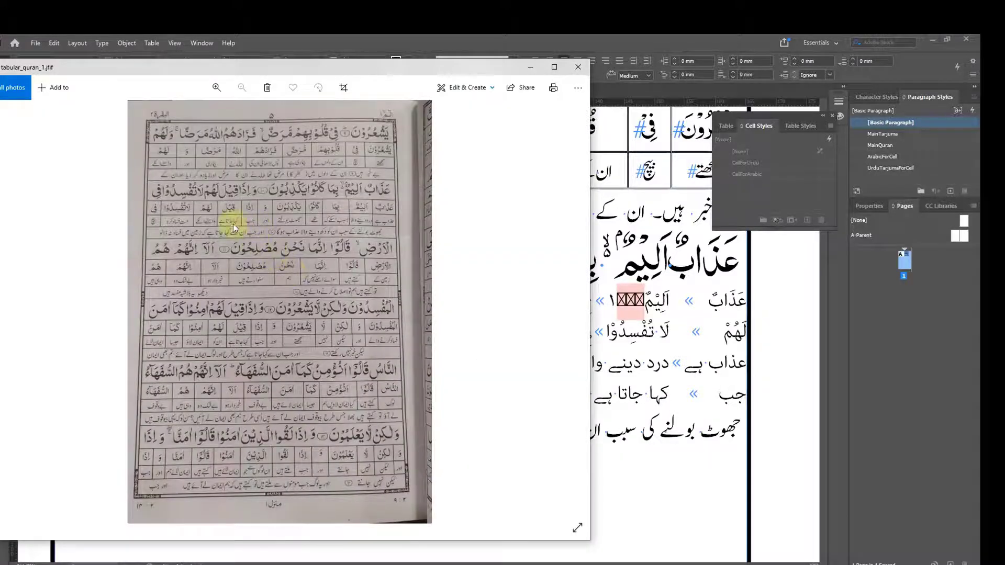
pyautogui.click(667, 51)
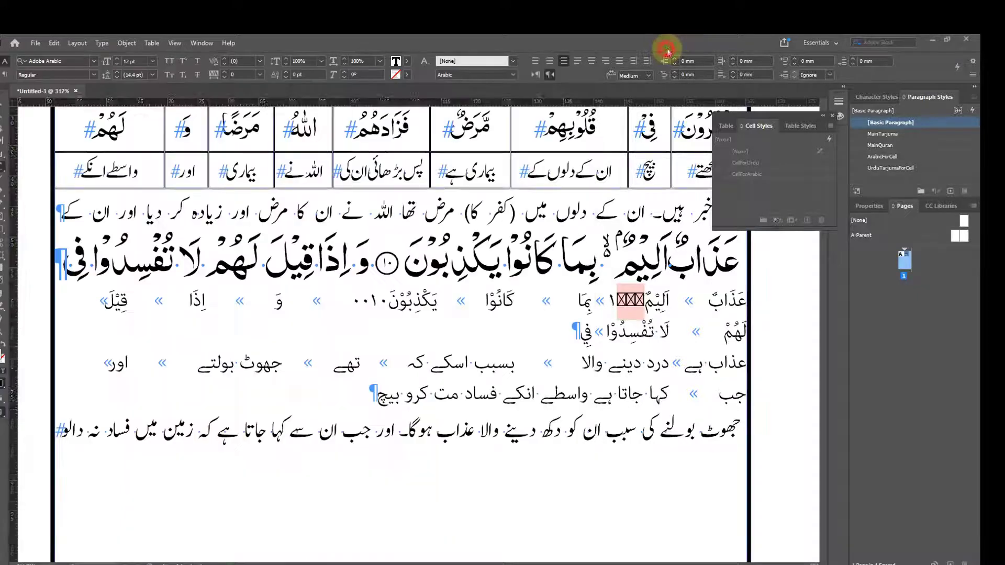
pyautogui.hotkey('ctrl', 'Left')
pyautogui.hotkey('ctrl', 'Left')
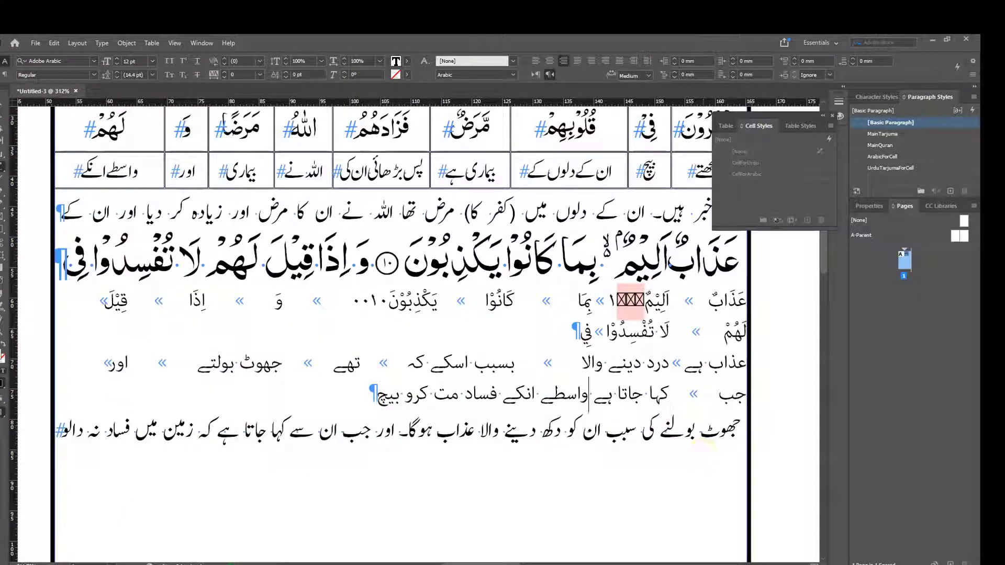
pyautogui.press('Delete')
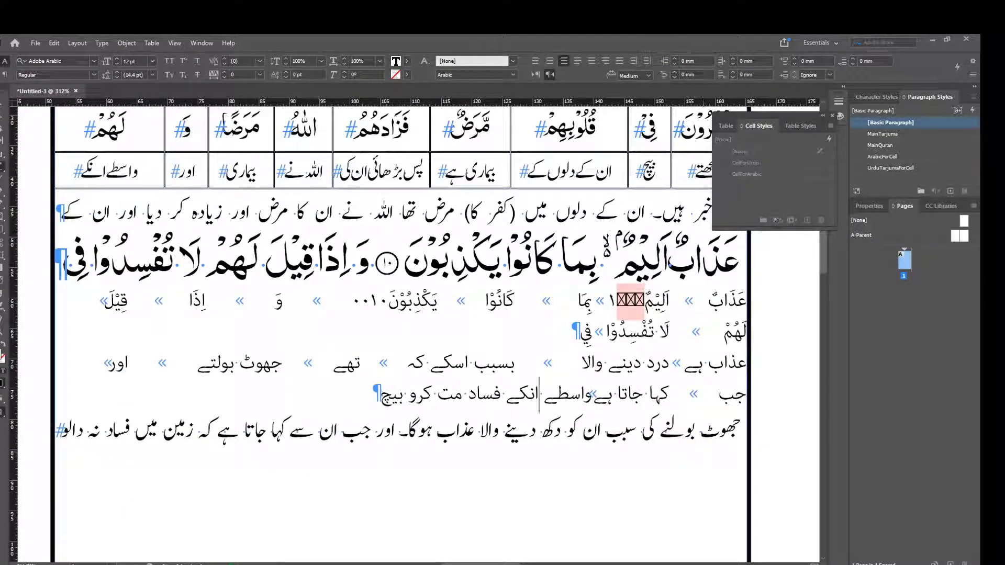
pyautogui.press('Tab')
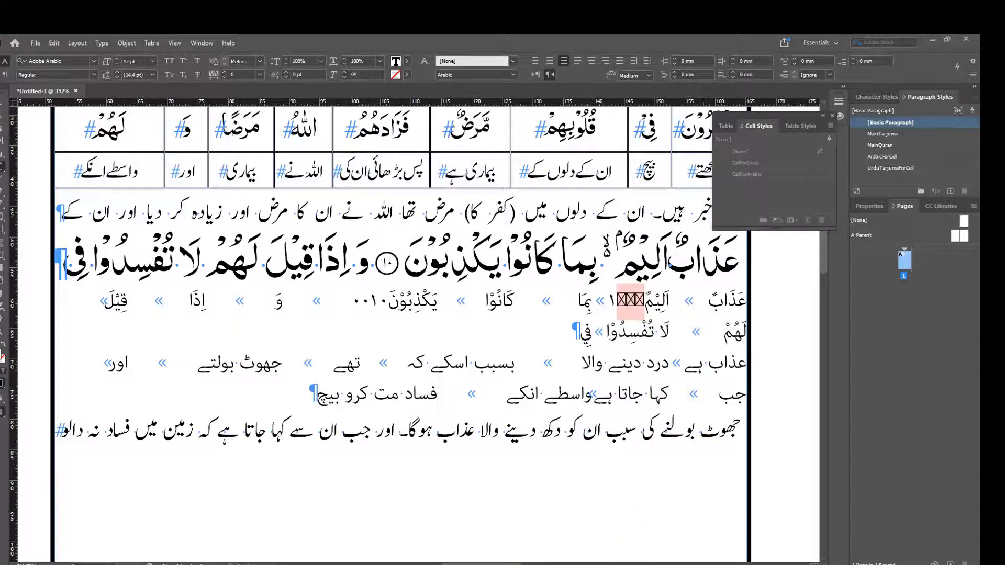
# Verify the last Urdu cells in the page photo and separate فساد مت کرو from بیچ with a tab.
pyautogui.hotkey('alt', 'Tab')
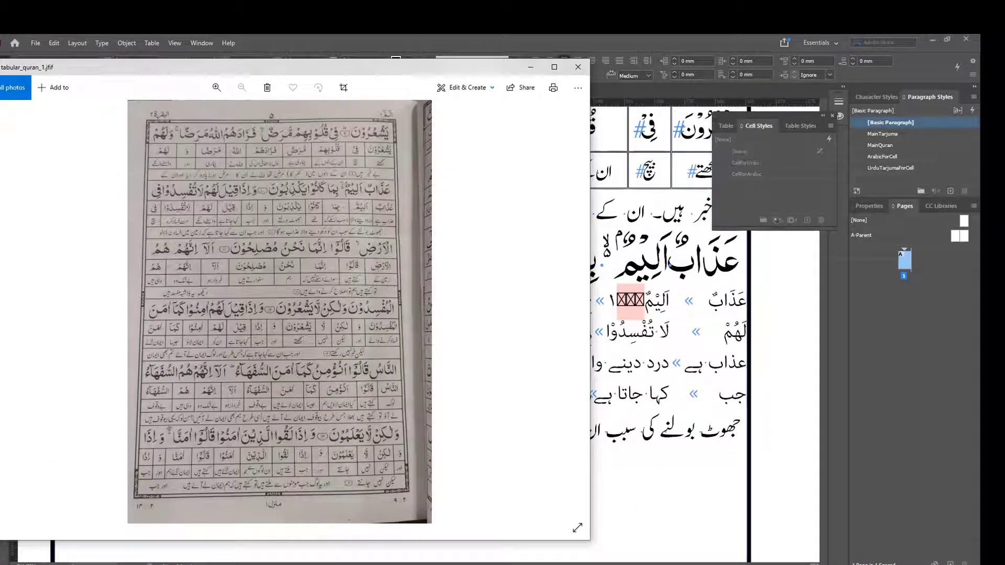
pyautogui.hotkey('alt', 'Tab')
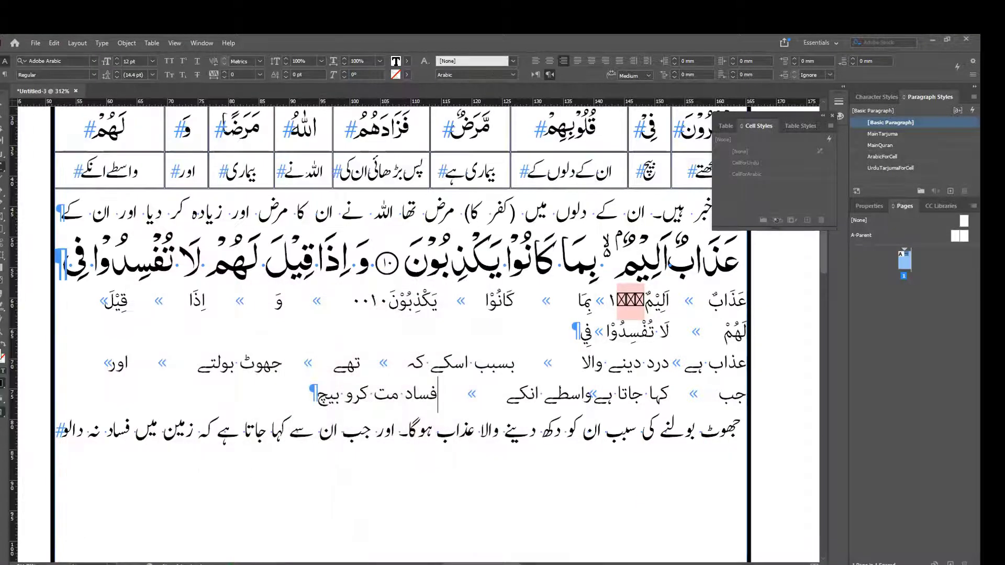
pyautogui.hotkey('ctrl', 'Left')
pyautogui.press('Tab')
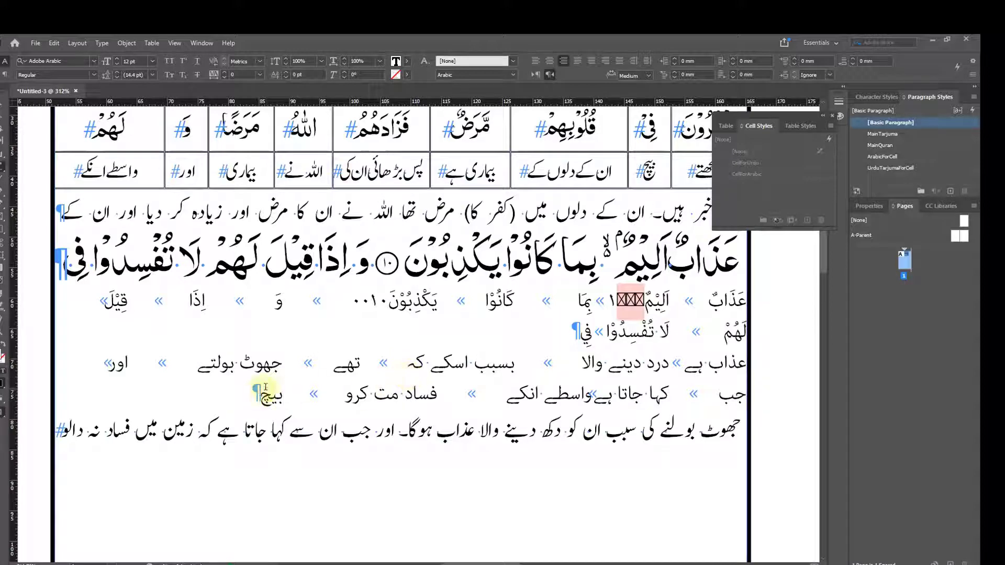
# Convert the tab-separated Arabic and Urdu word lines below the عذاب اليم verse to a table with Tab column and Paragraph row separators.
pyautogui.moveTo(249, 400); pyautogui.dragTo(748, 299)
pyautogui.click(151, 43)
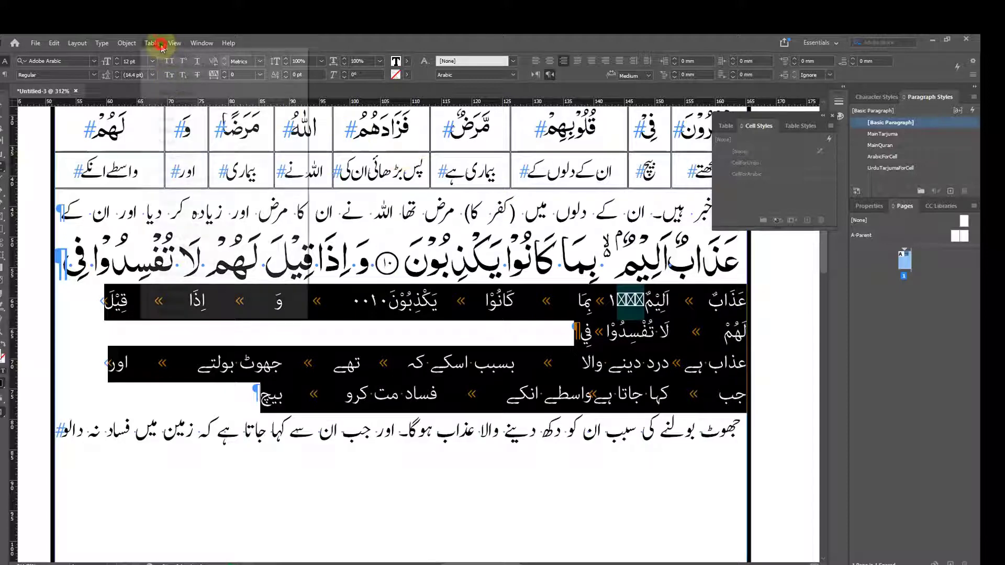
pyautogui.click(173, 66)
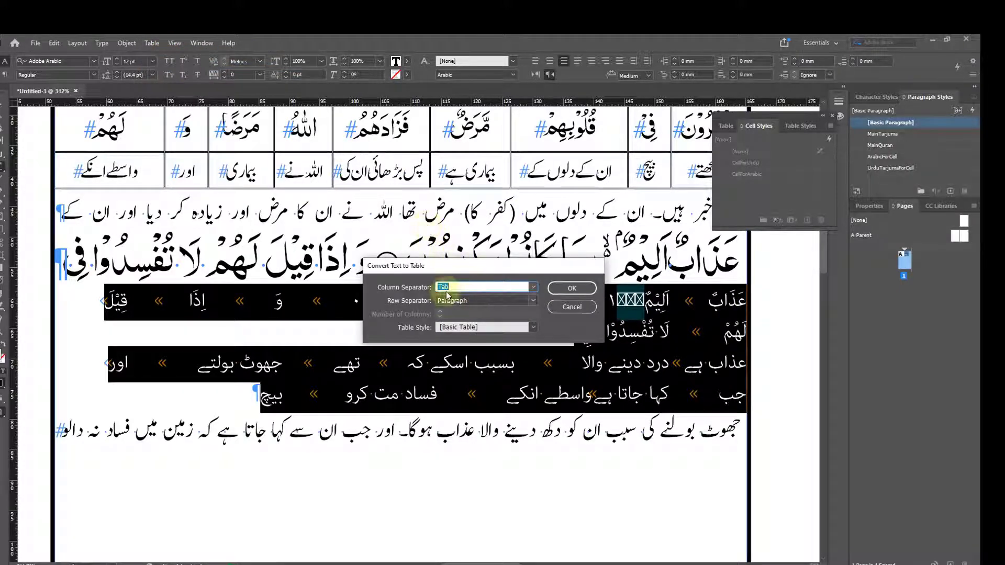
pyautogui.click(572, 288)
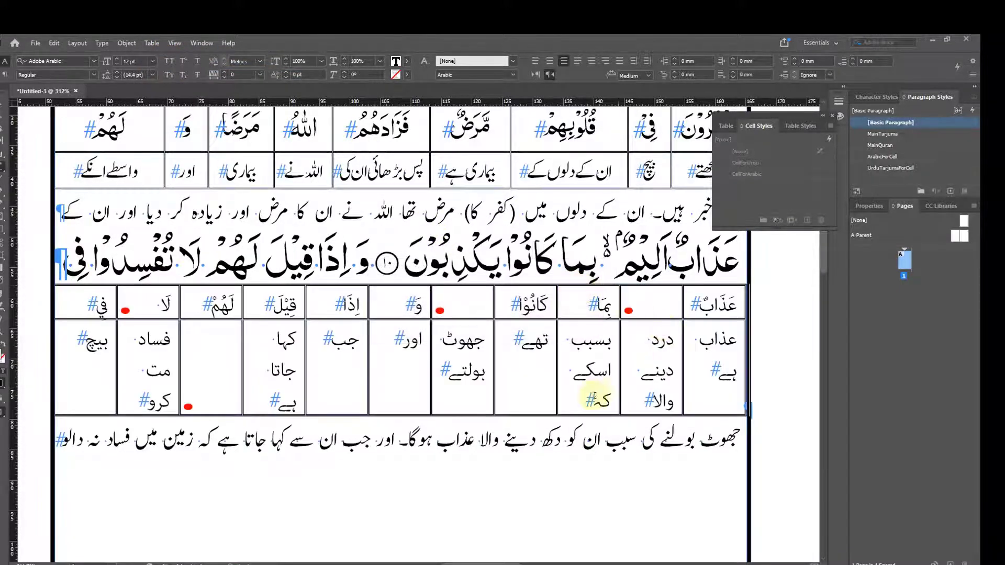
# Apply the CellForArabic cell style to the whole Arabic row of the new word table.
pyautogui.click(588, 367)
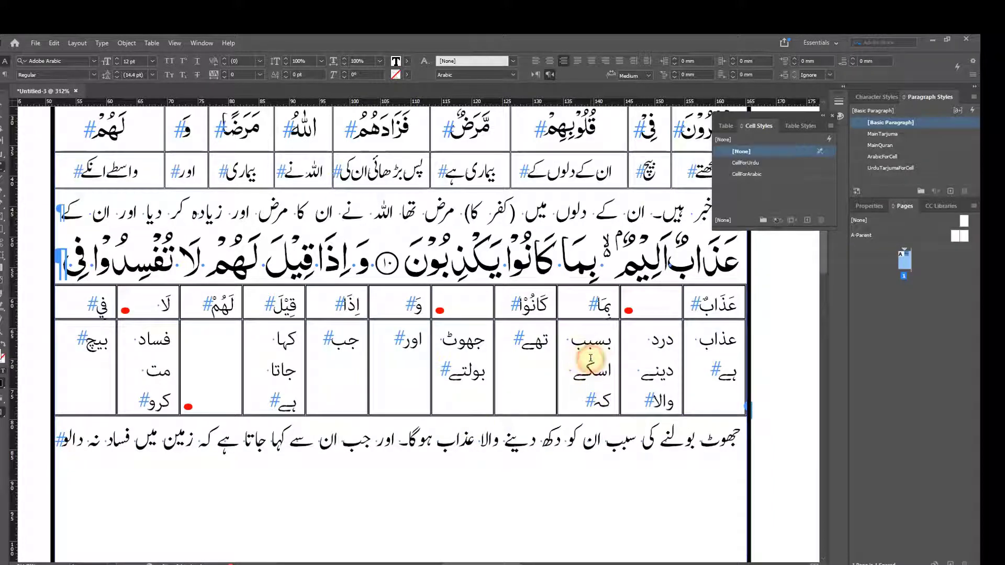
pyautogui.click(714, 303)
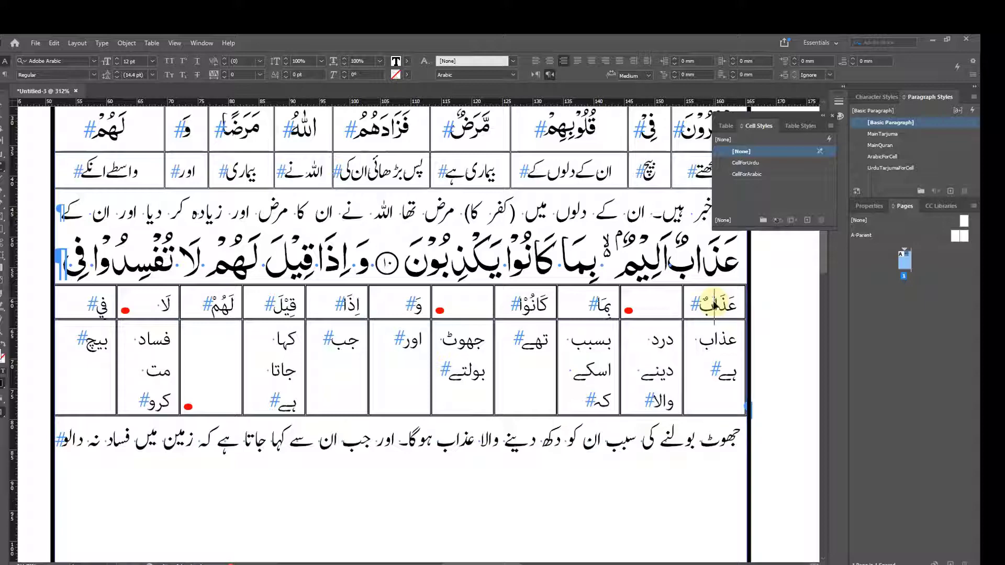
pyautogui.hotkey('ctrl', '3')
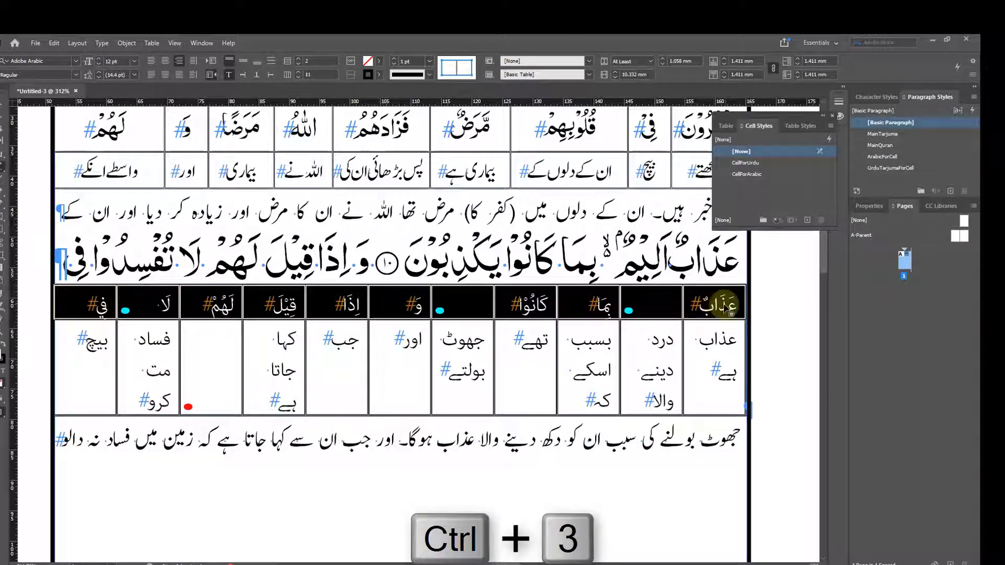
pyautogui.click(744, 175)
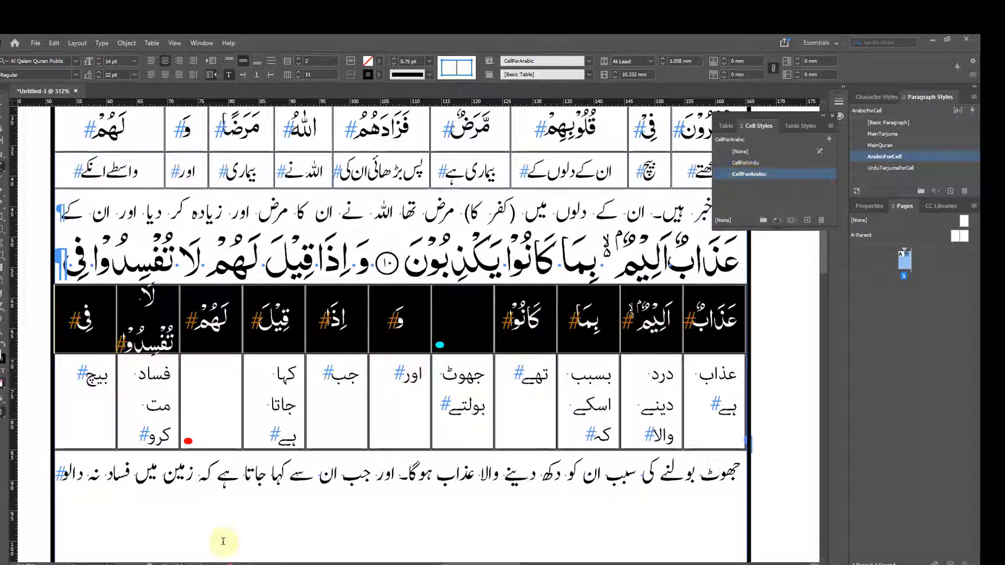
# Apply the CellForUrdu cell style to the whole Urdu row of the new word table.
pyautogui.click(649, 410)
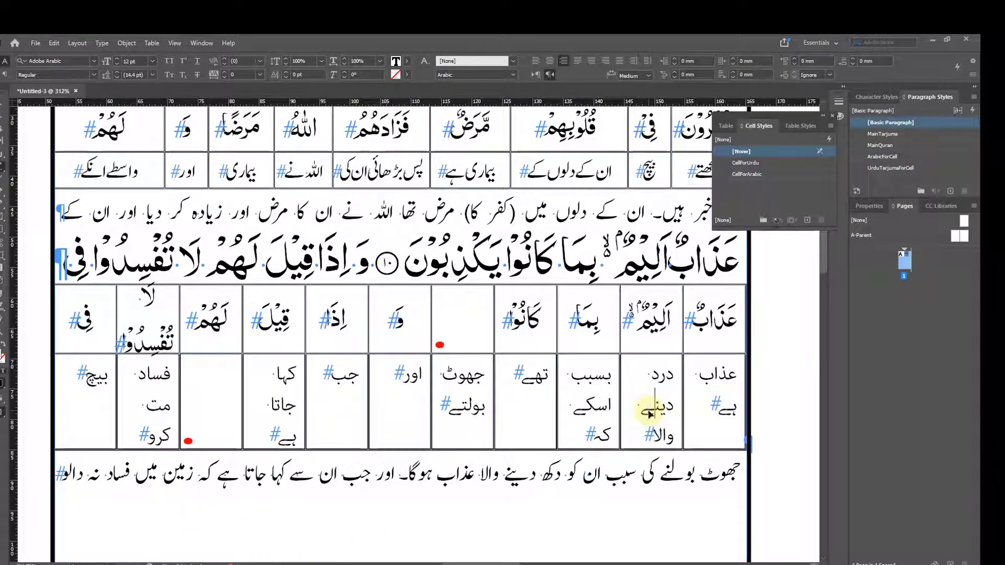
pyautogui.hotkey('ctrl', '3')
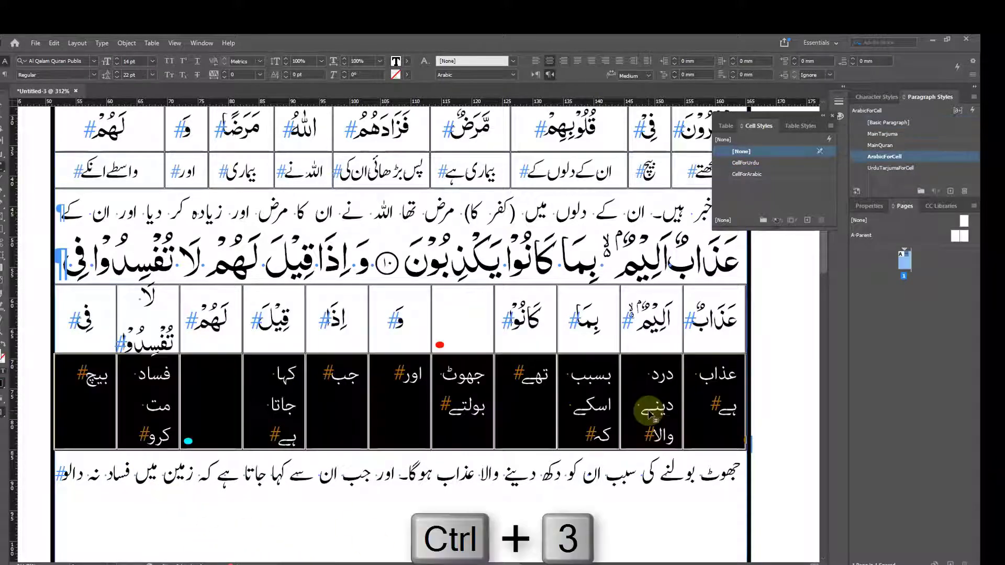
pyautogui.click(761, 164)
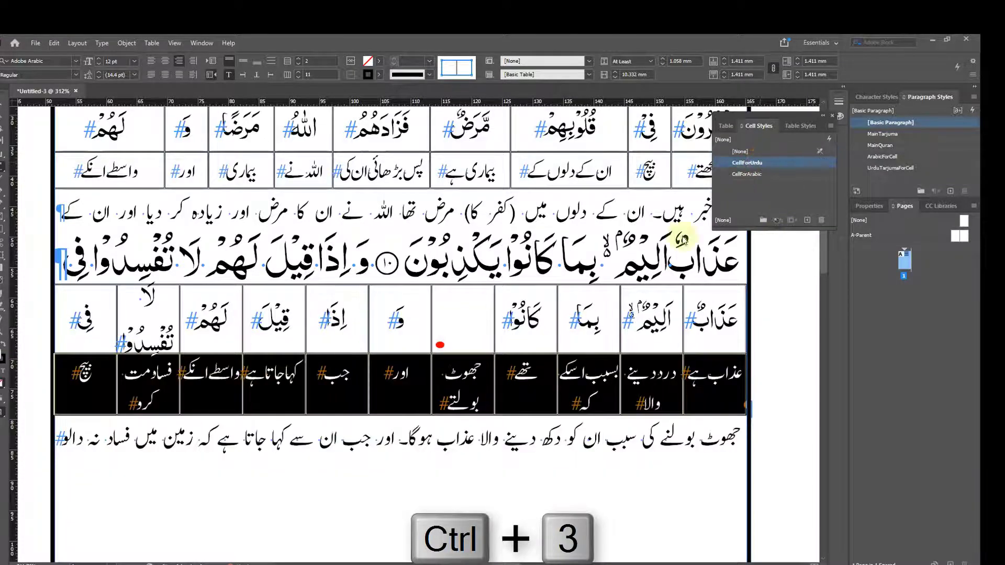
pyautogui.click(477, 403)
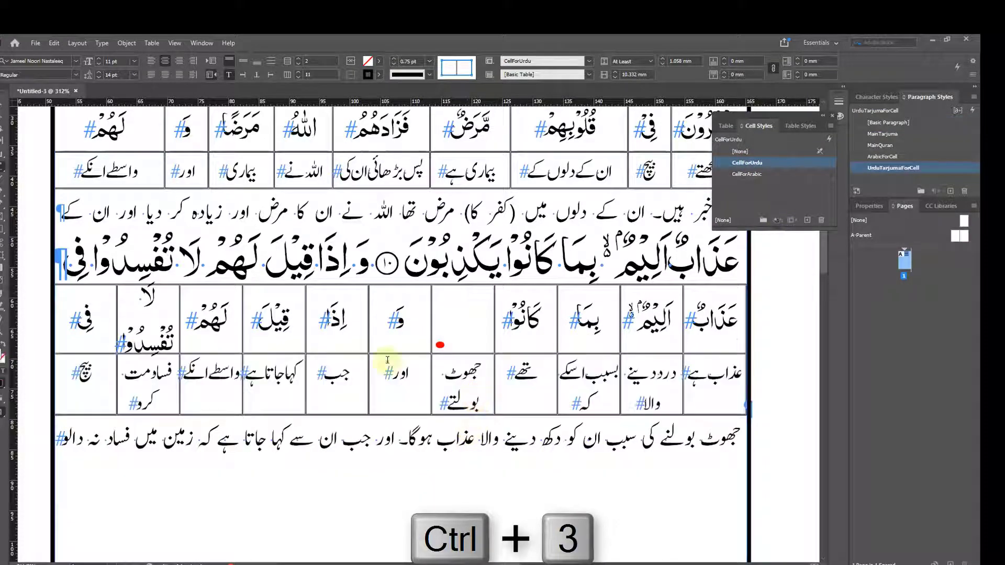
# Hide the hidden characters and, after checking the page photo, delete the small pause mark at the end of the اليم cell.
pyautogui.press('Escape')
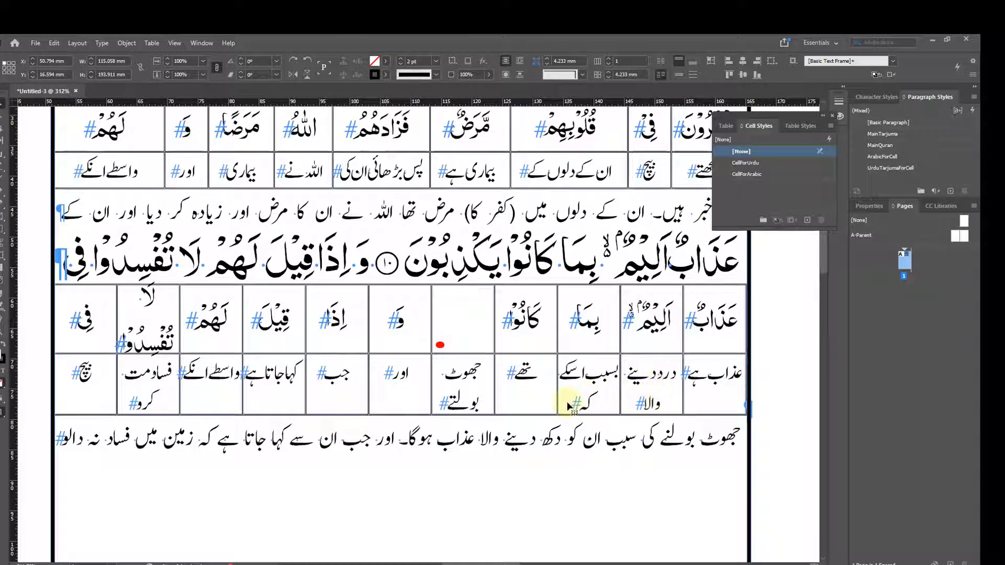
pyautogui.hotkey('ctrl', 'alt', 'i')
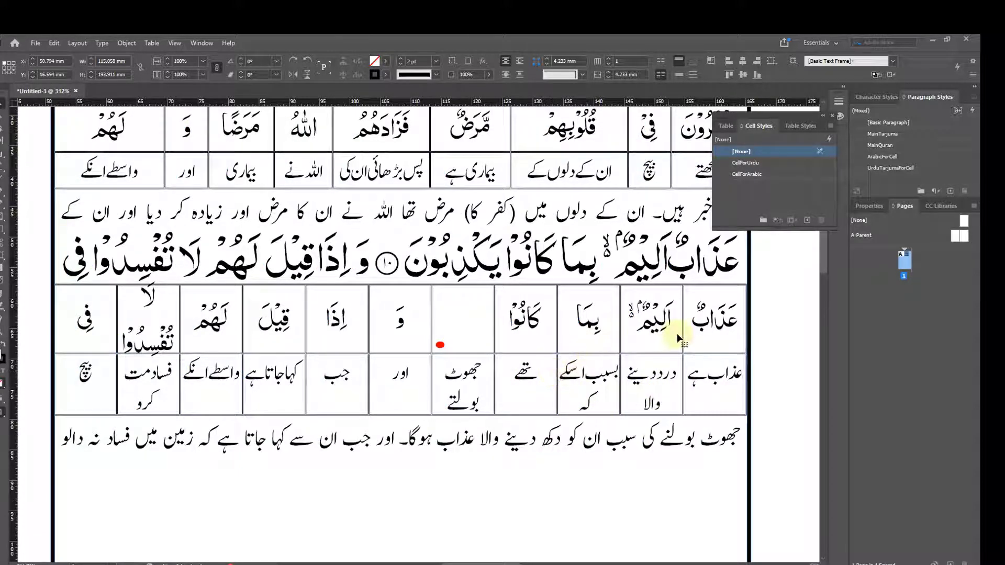
pyautogui.click(2, 171)
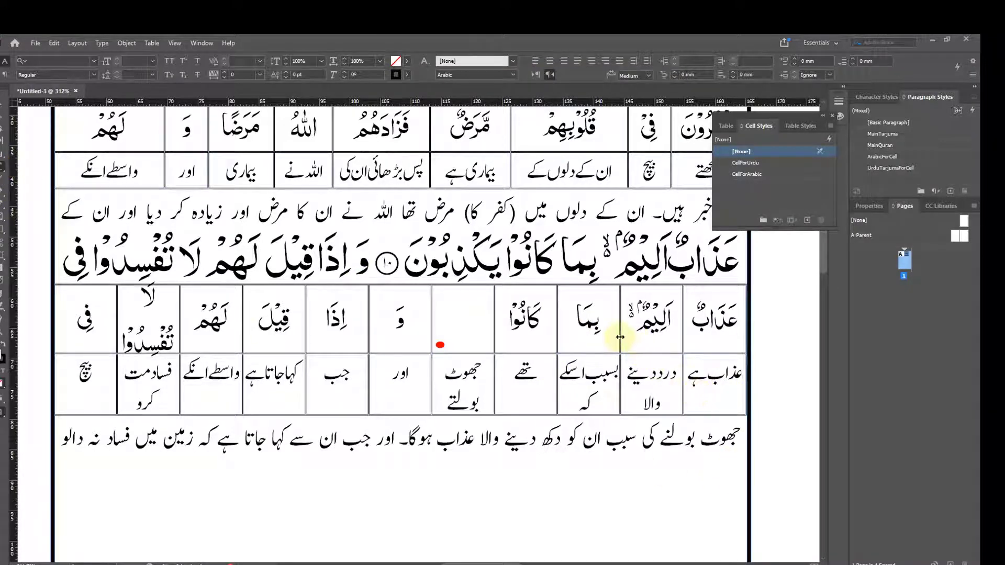
pyautogui.click(650, 317)
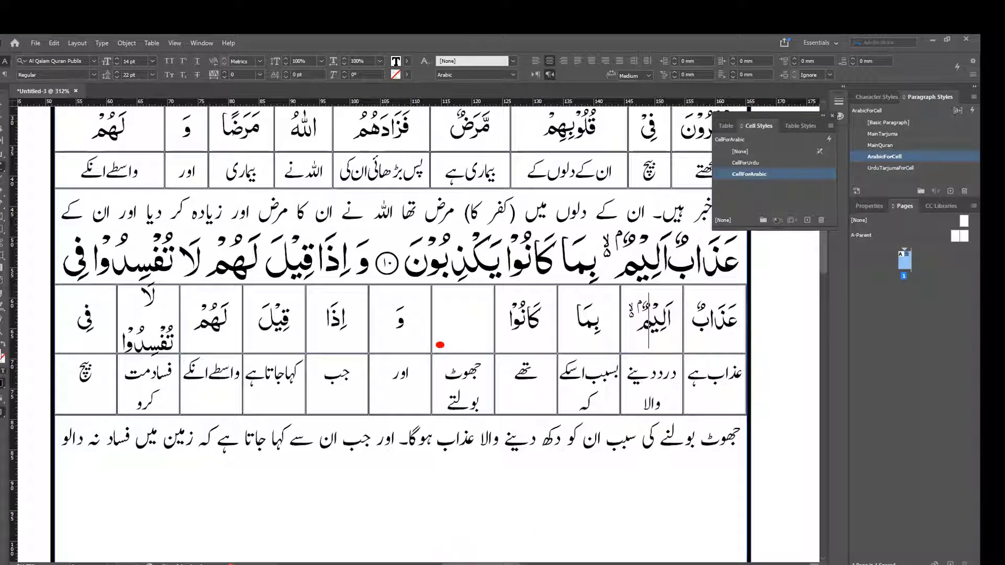
pyautogui.hotkey('alt', 'Tab')
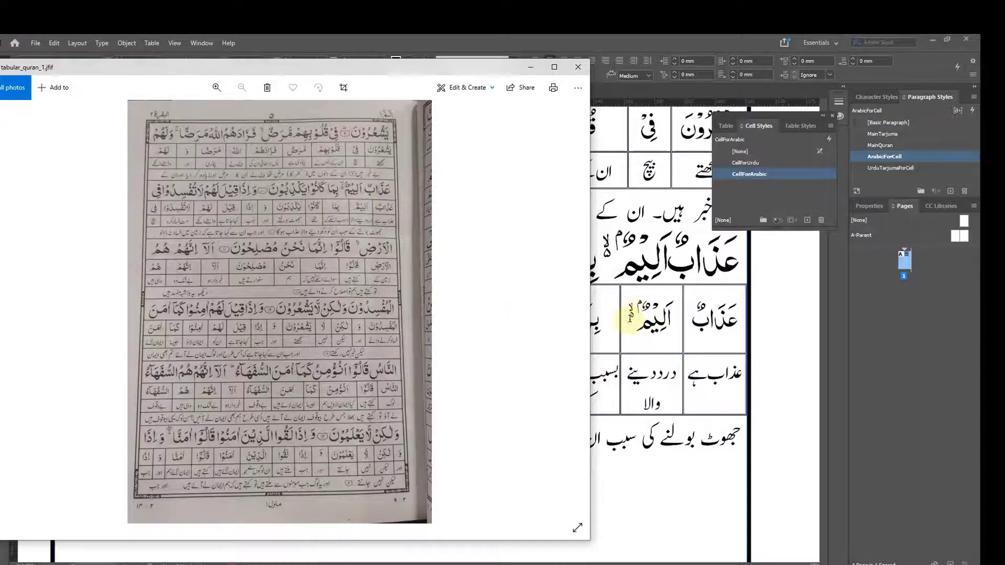
pyautogui.click(630, 318)
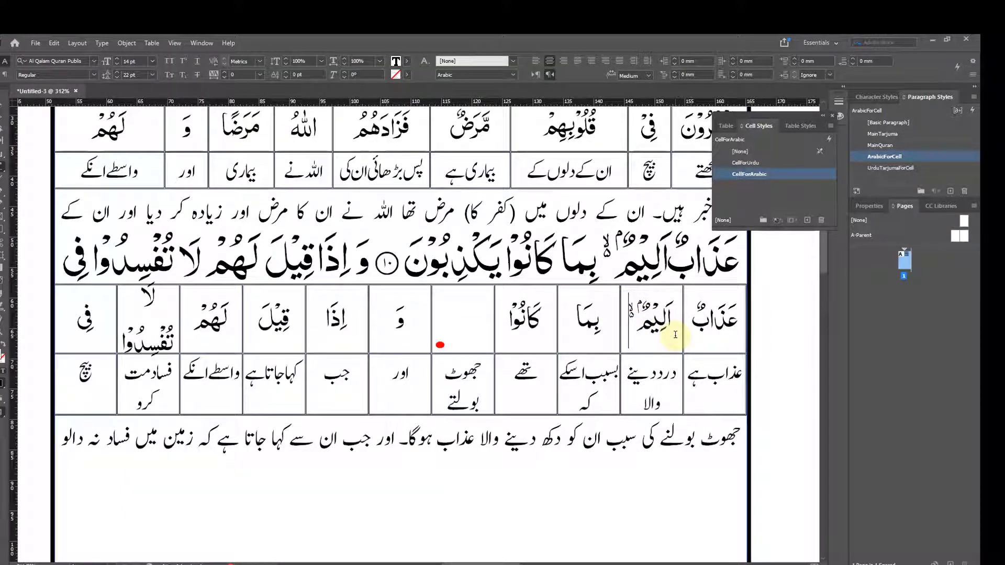
pyautogui.press('End')
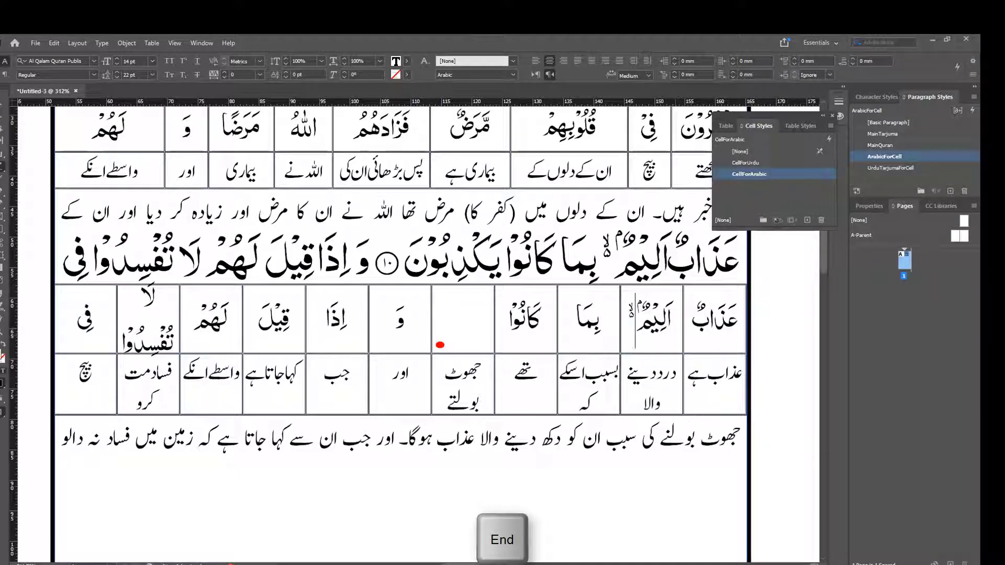
pyautogui.press('BackSpace')
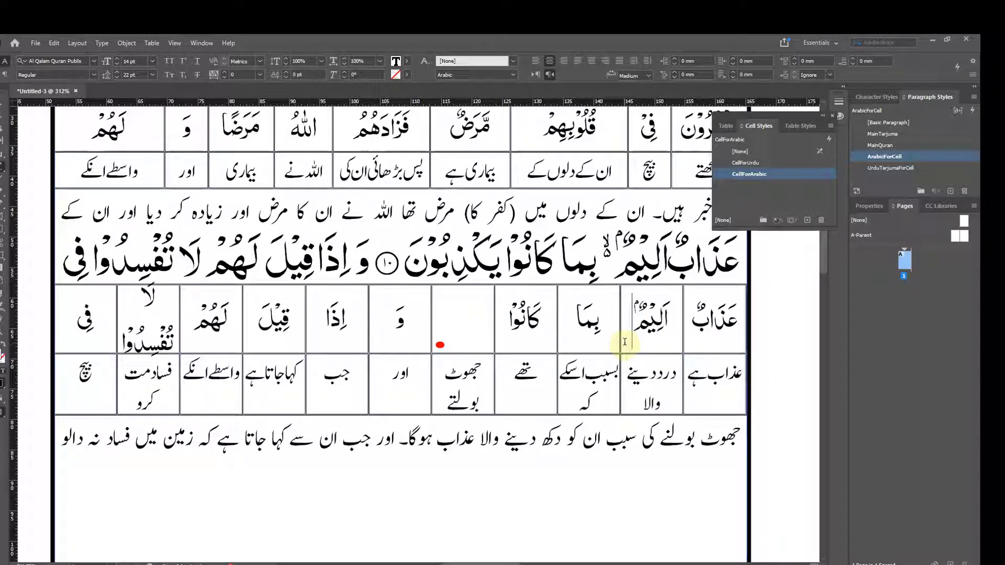
# Widen the اليم, بما and يكذبون columns within the table's existing width, checking the words against the page photo.
pyautogui.moveTo(620, 343); pyautogui.dragTo(613, 344)
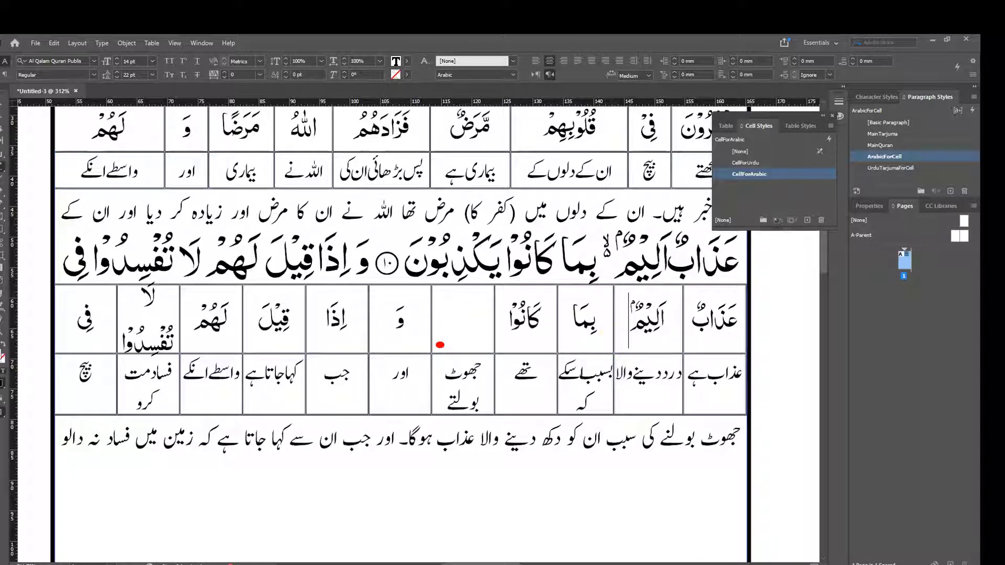
pyautogui.hotkey('alt', 'Tab')
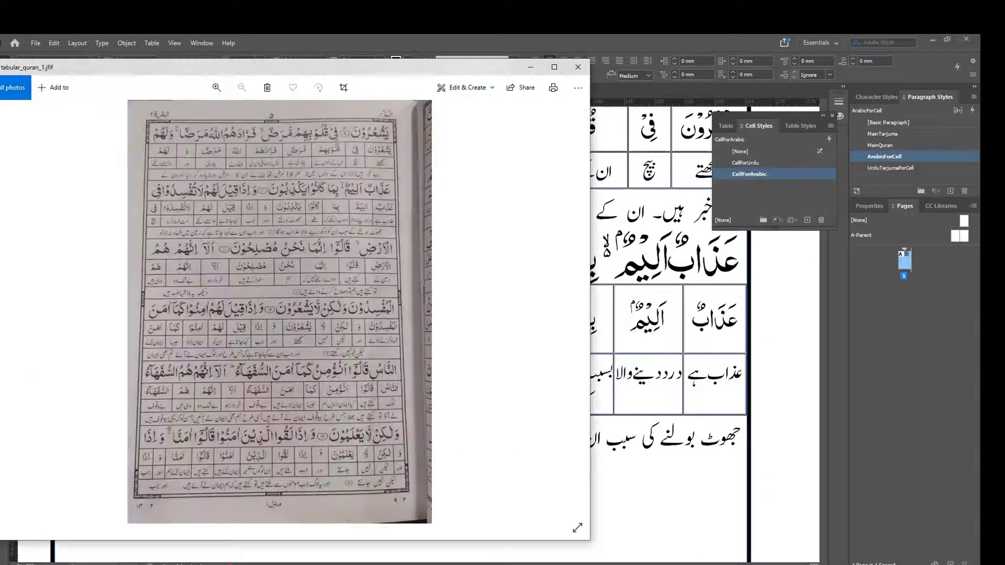
pyautogui.hotkey('alt', 'Tab')
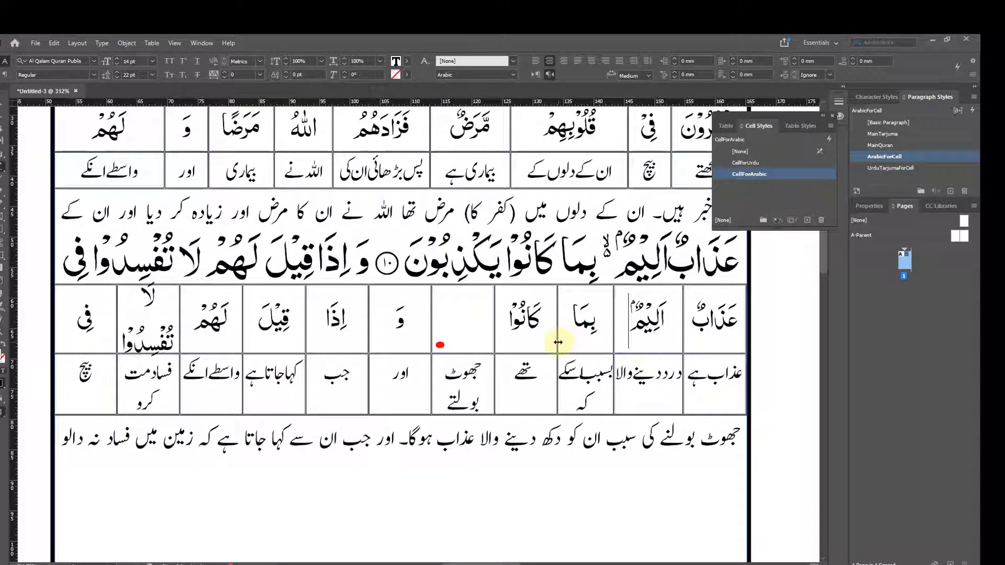
pyautogui.moveTo(558, 342); pyautogui.dragTo(538, 346)
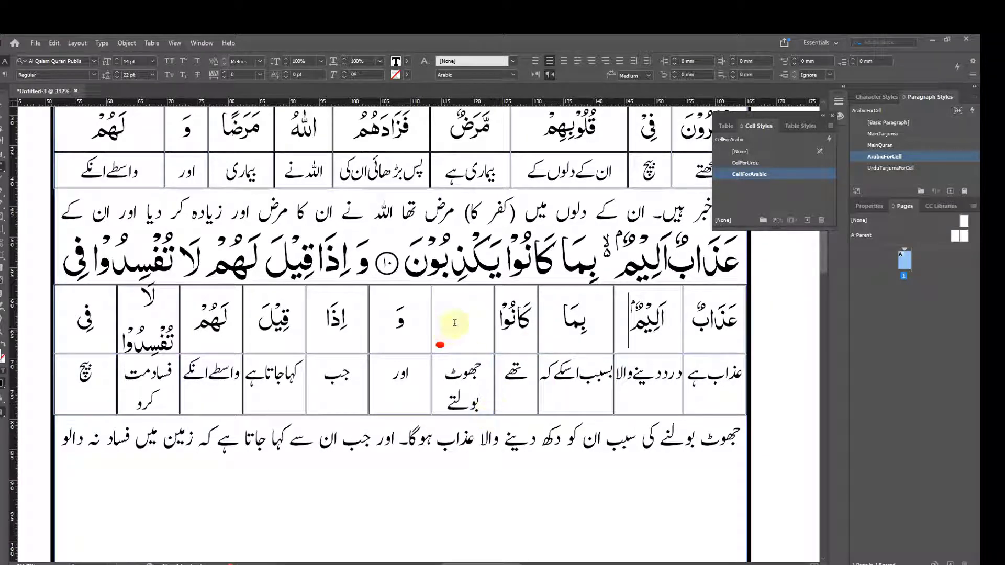
pyautogui.click(529, 564)
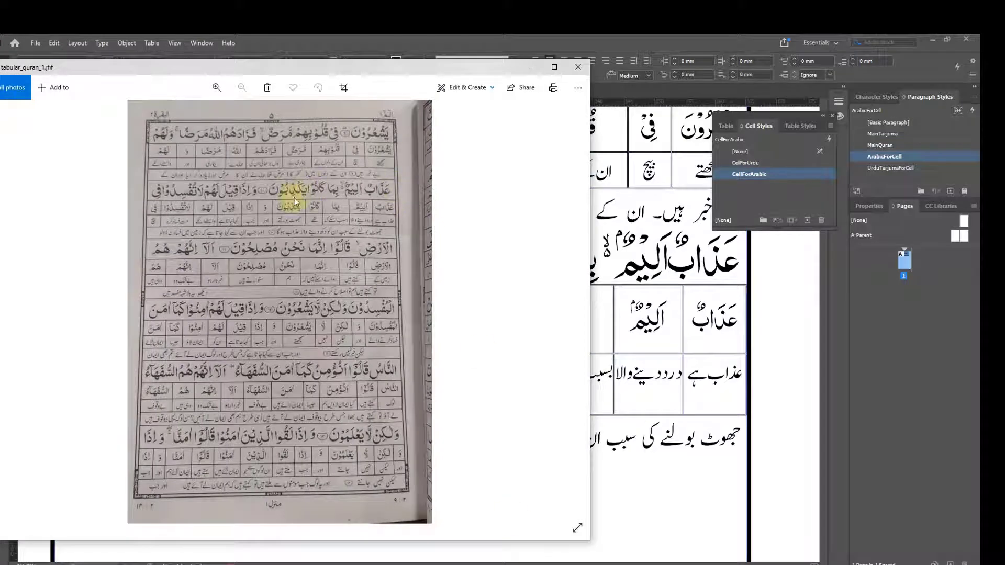
pyautogui.click(654, 36)
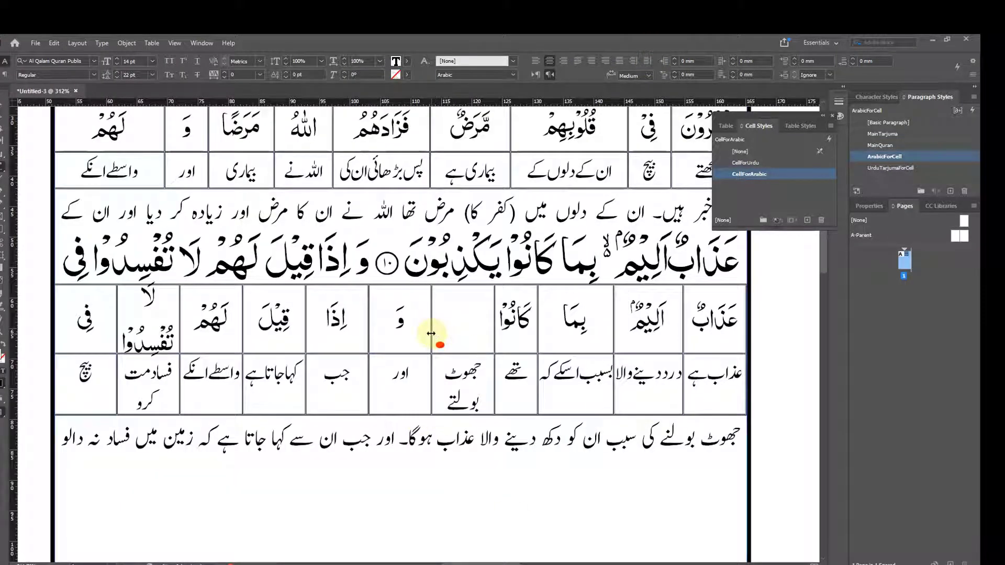
pyautogui.moveTo(431, 334); pyautogui.dragTo(387, 334)
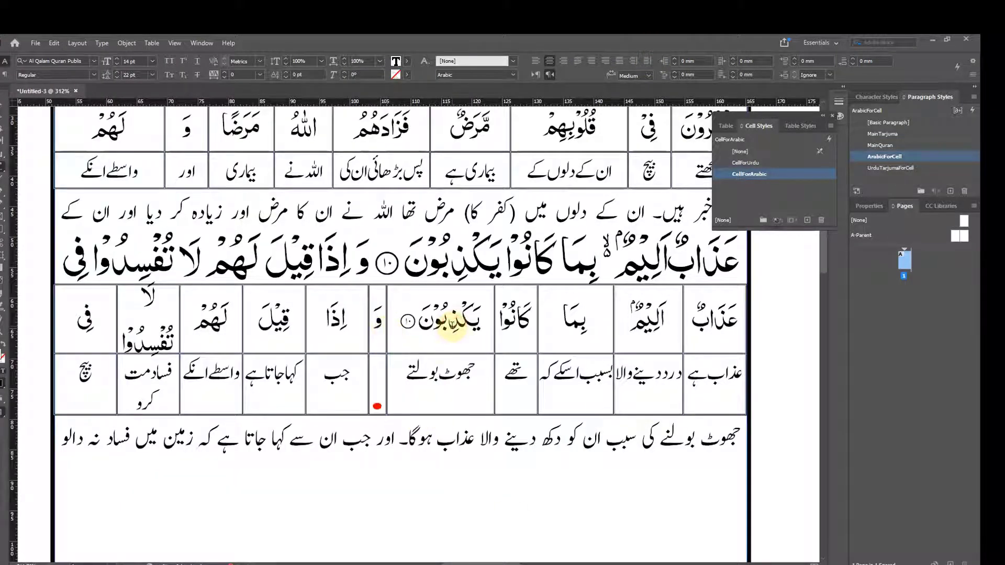
# Delete the verse number 10 and its leftover characters after يكذبون in the Arabic row.
pyautogui.click(452, 325)
pyautogui.press('End')
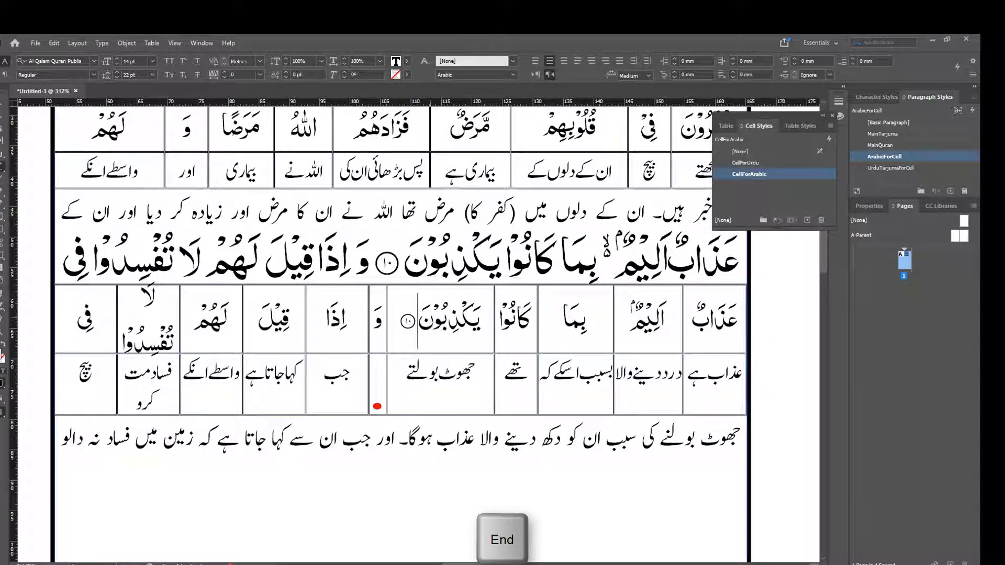
pyautogui.press('BackSpace')
pyautogui.press('BackSpace')
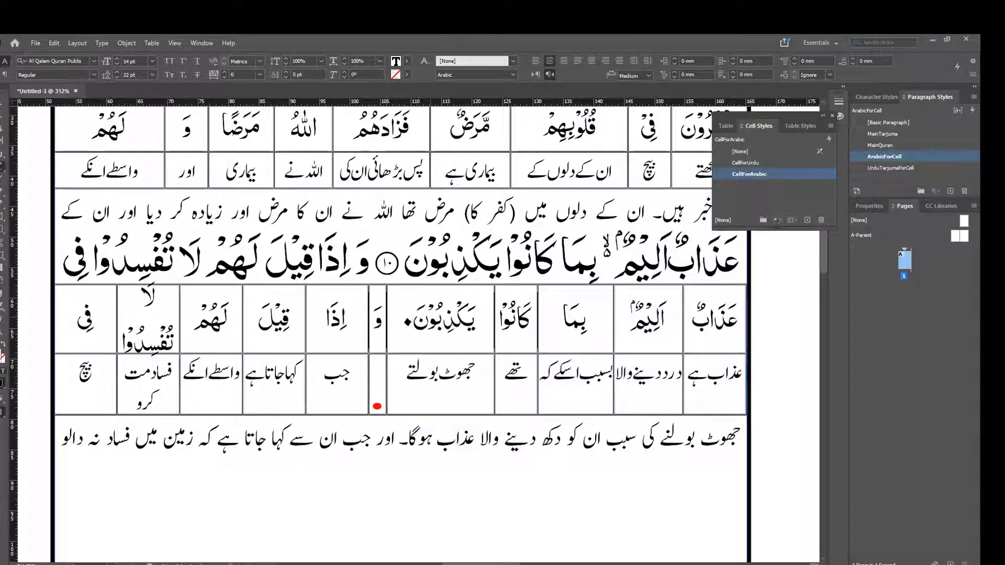
pyautogui.press('BackSpace')
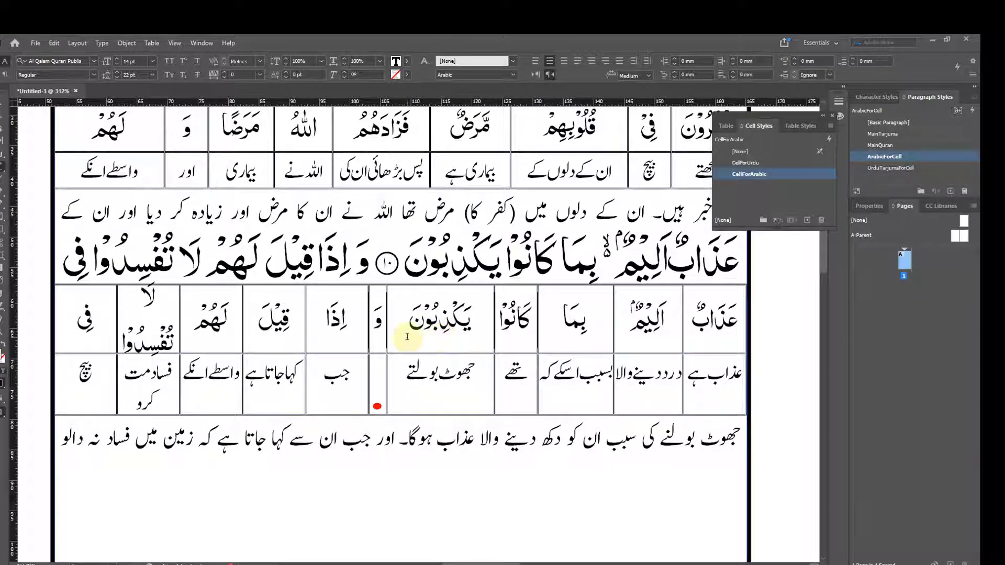
# Adjust the column borders from يكذبون to لا تفسدوا within the table's width so each word fits on one line.
pyautogui.moveTo(386, 332)
pyautogui.mouseDown()
pyautogui.moveTo(419, 331)
pyautogui.moveTo(375, 340)
pyautogui.moveTo(389, 339)
pyautogui.mouseUp()
pyautogui.moveTo(306, 339); pyautogui.dragTo(349, 340)
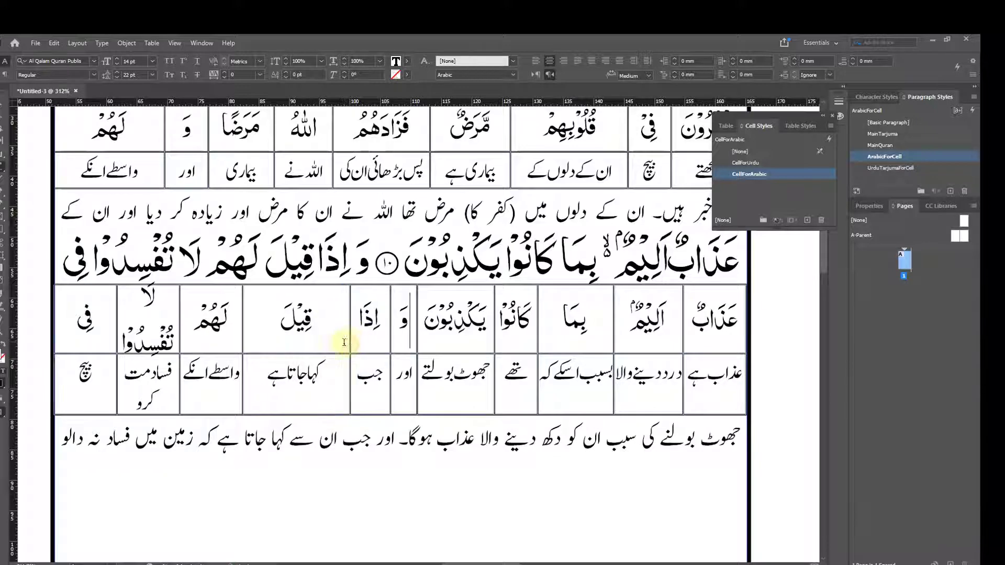
pyautogui.moveTo(243, 331); pyautogui.dragTo(277, 331)
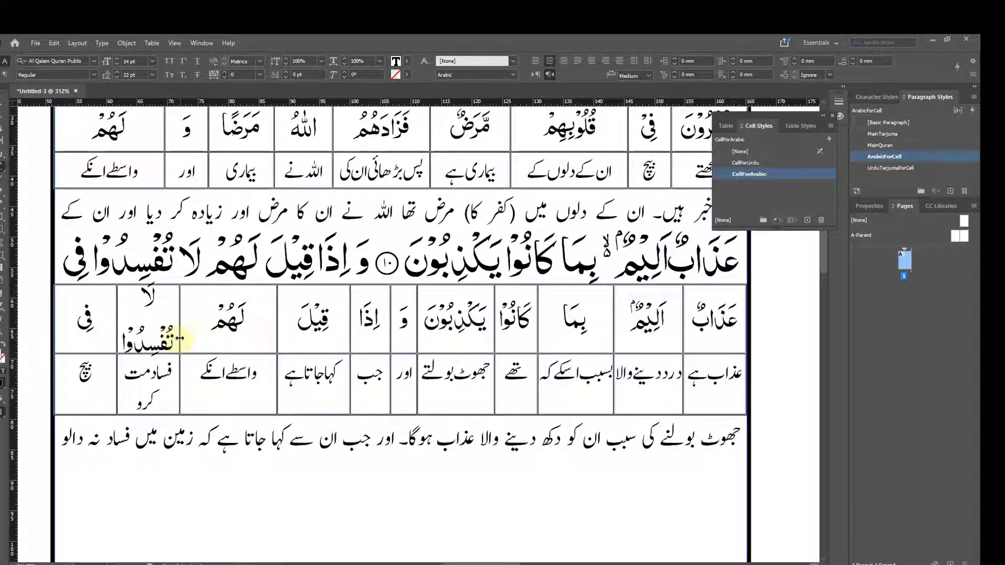
pyautogui.click(180, 338)
pyautogui.click(183, 327)
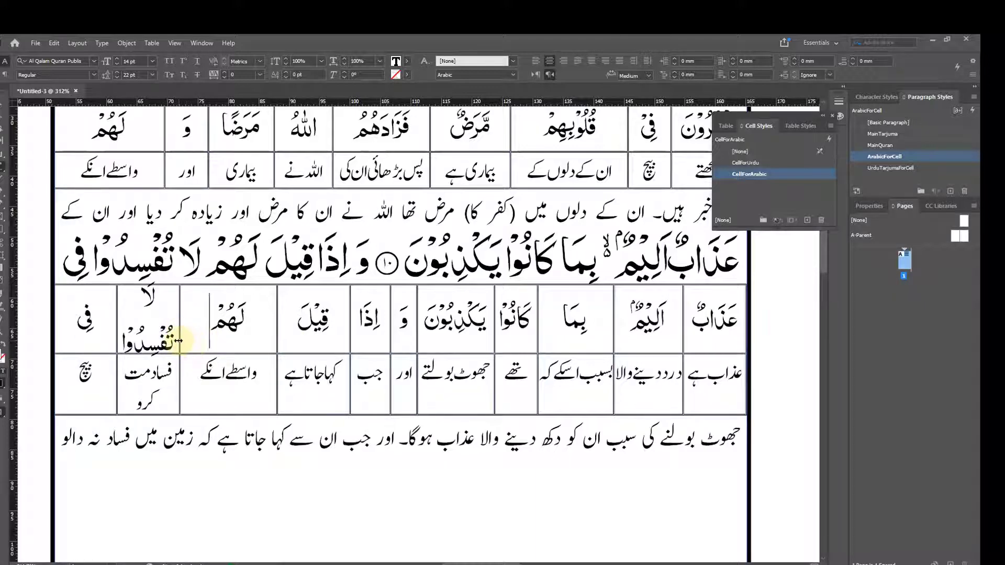
pyautogui.moveTo(178, 340); pyautogui.dragTo(198, 343)
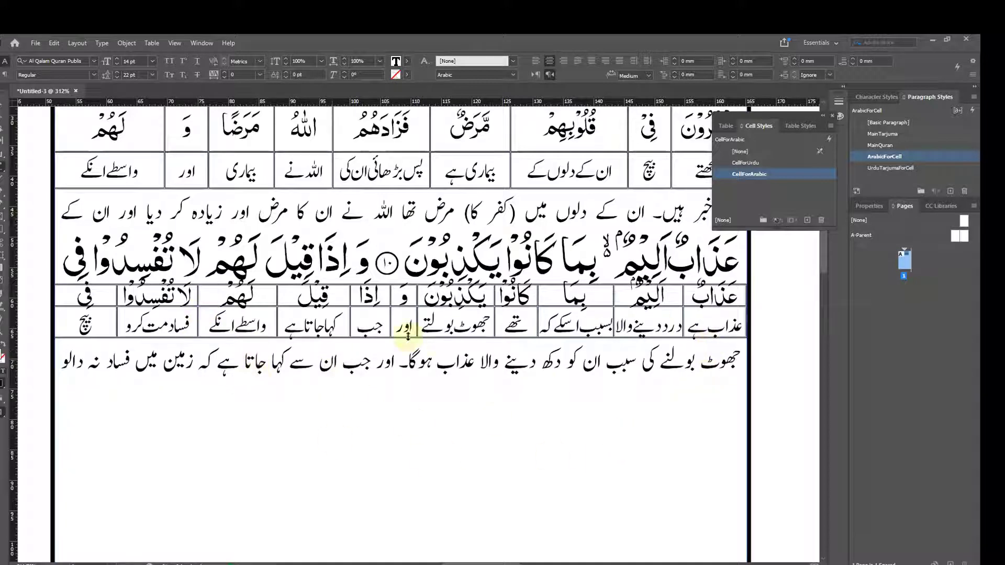
# Set the second table's Arabic row to an exact height of 8 mm.
pyautogui.click(712, 298)
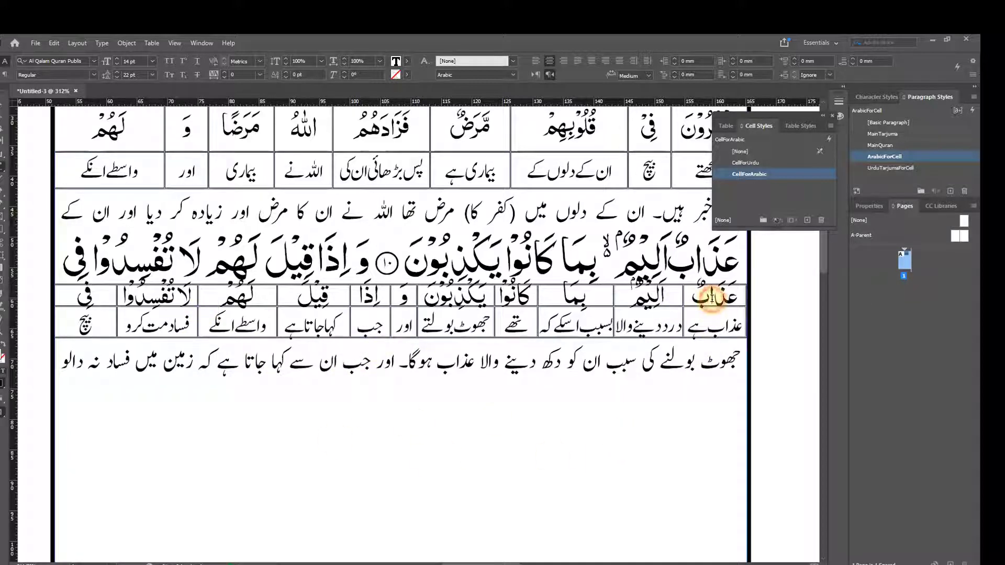
pyautogui.hotkey('ctrl', '3')
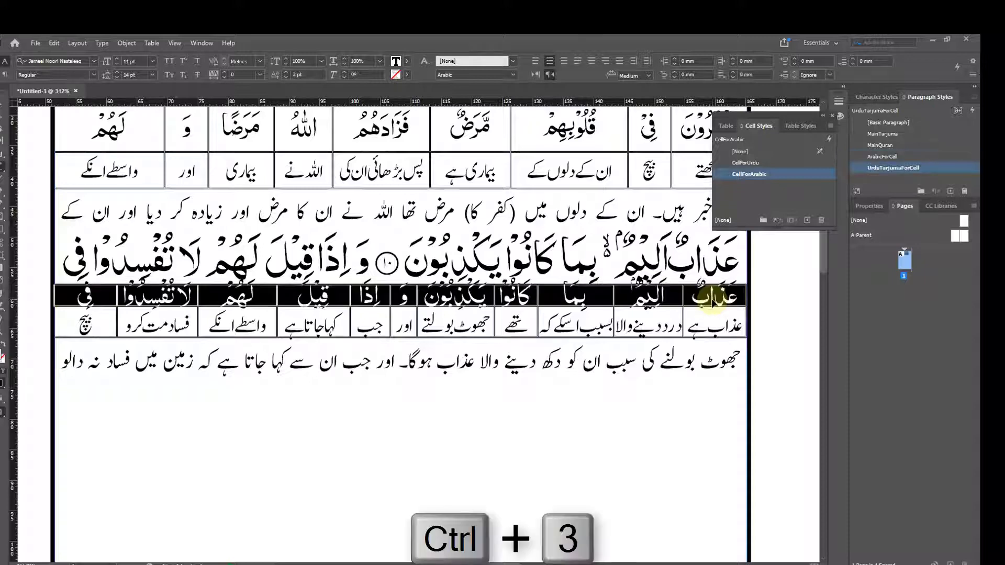
pyautogui.click(648, 67)
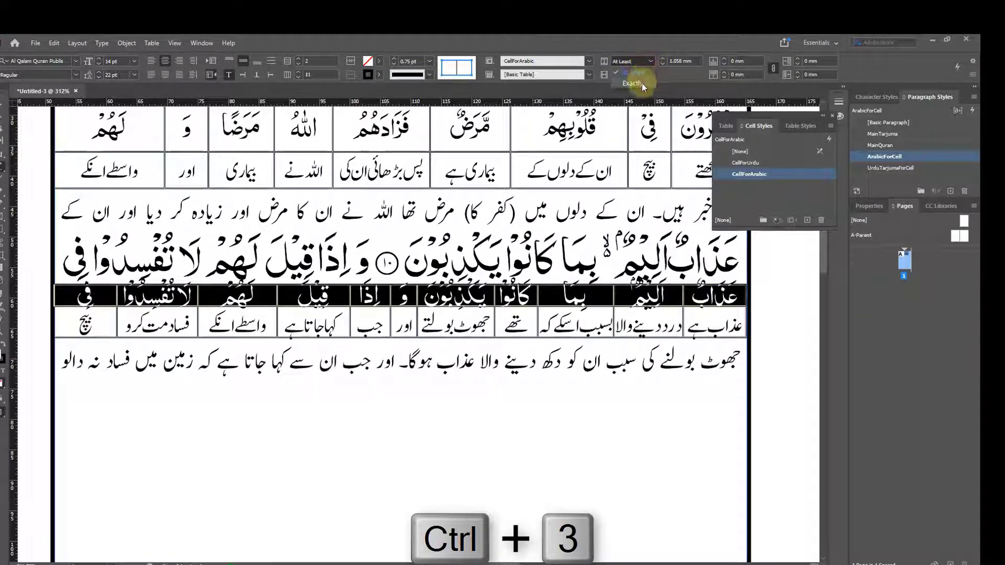
pyautogui.click(642, 84)
pyautogui.doubleClick(692, 62)
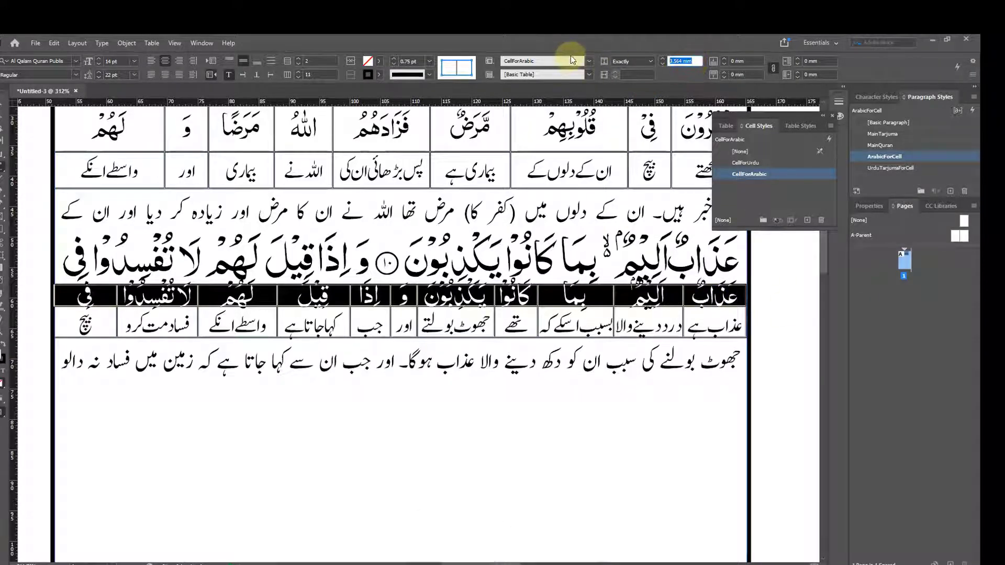
pyautogui.write('8')
pyautogui.press('Return')
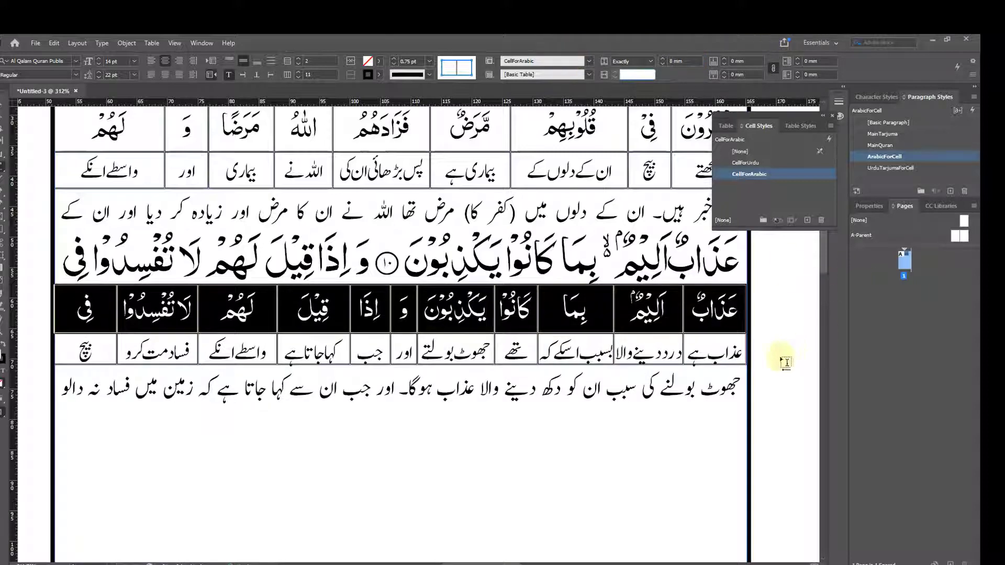
# Set the second table's Urdu row to an exact height of 6 mm.
pyautogui.moveTo(714, 350); pyautogui.dragTo(79, 361)
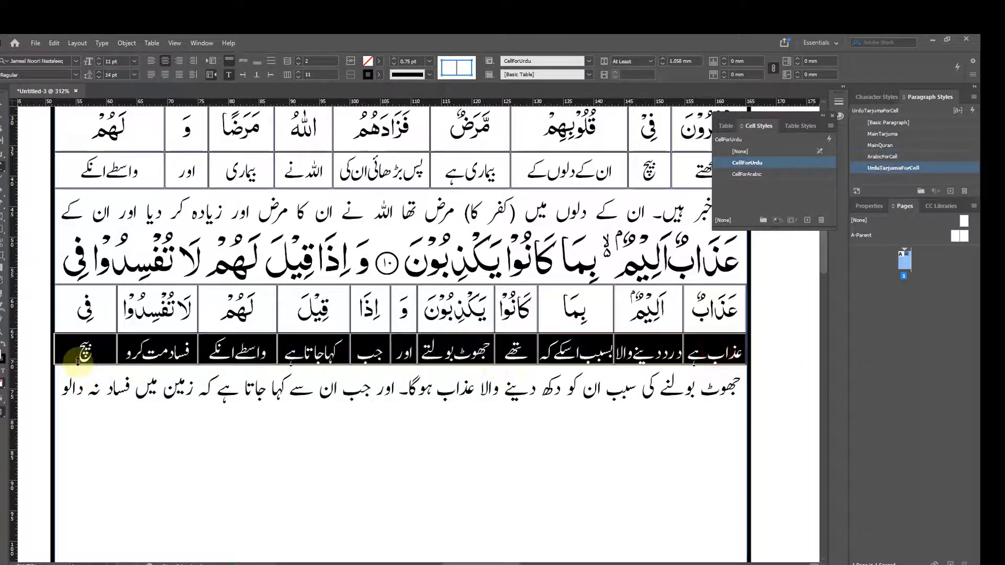
pyautogui.click(632, 61)
pyautogui.click(631, 84)
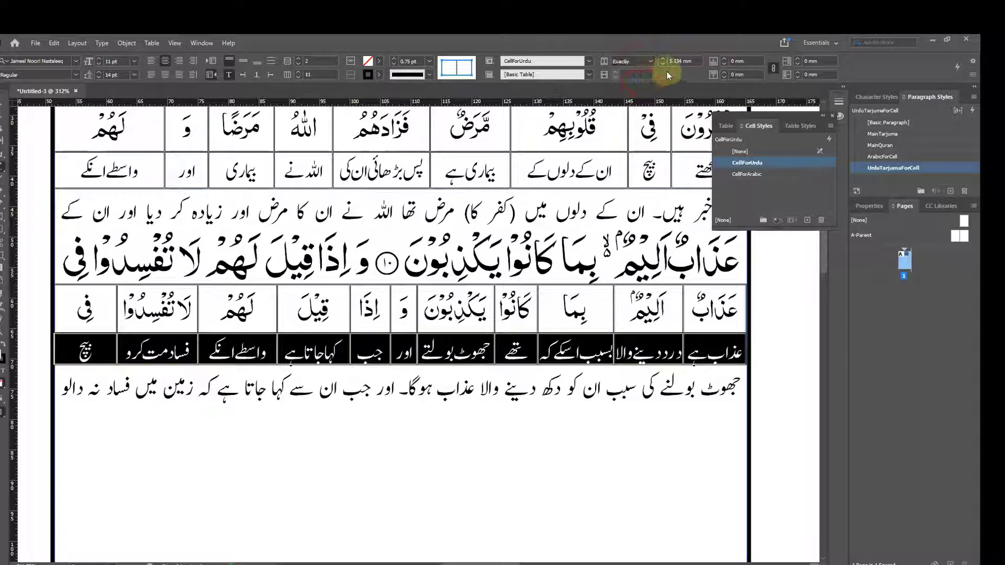
pyautogui.write('6')
pyautogui.press('Return')
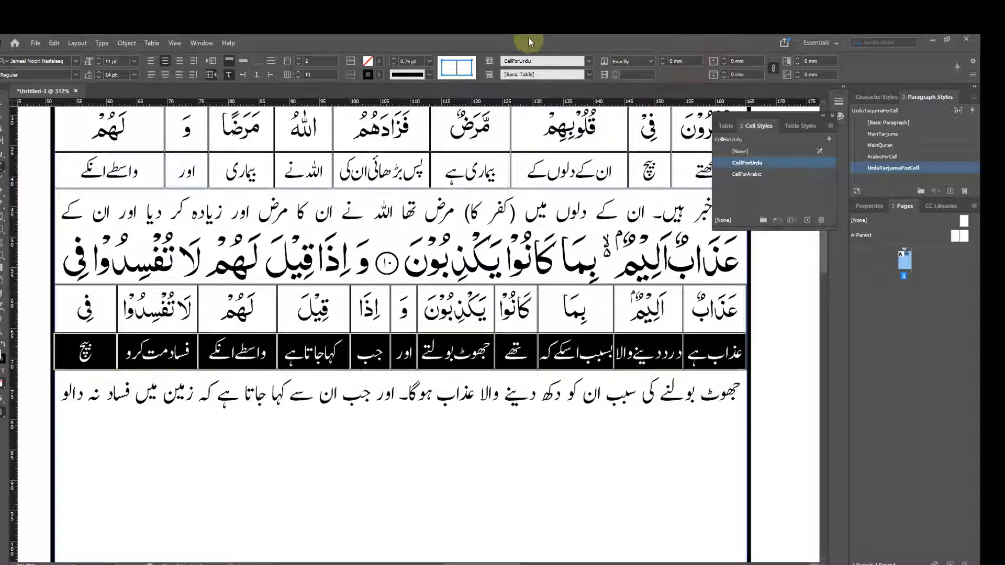
pyautogui.click(432, 460)
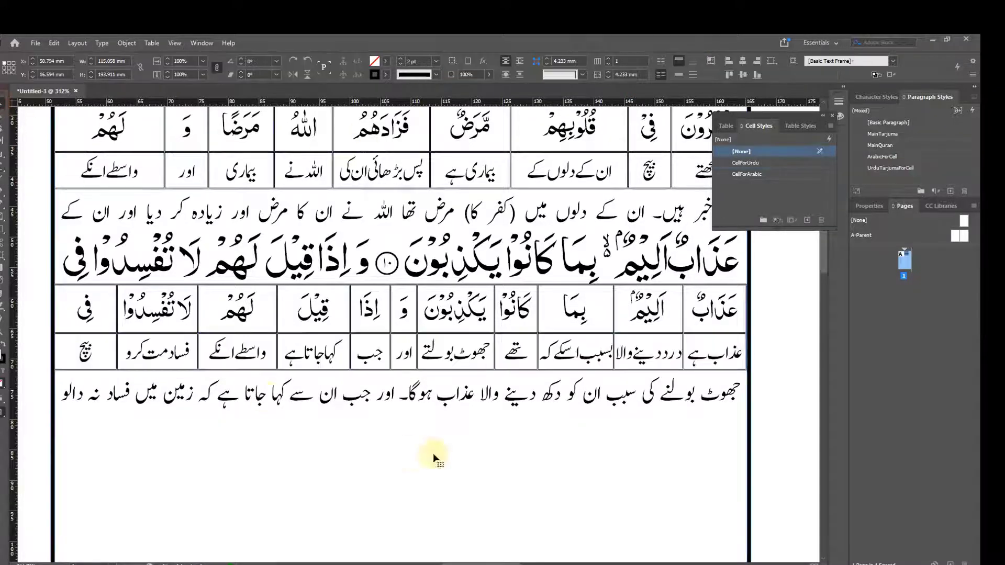
# Centre the paragraph that holds the second table so the table sits evenly within the frame.
pyautogui.scroll(-3, 595, 395)
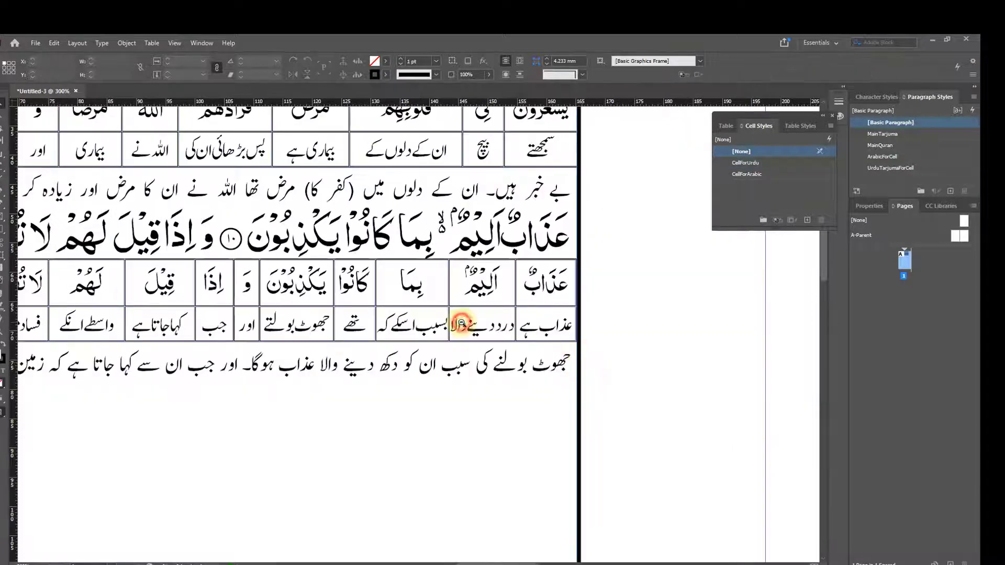
pyautogui.click(4, 163)
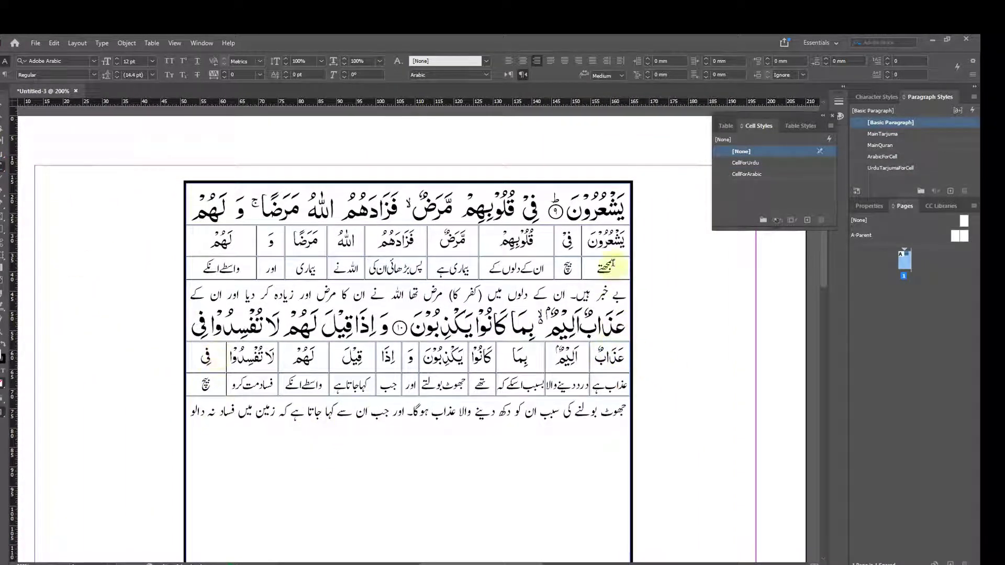
pyautogui.click(619, 243)
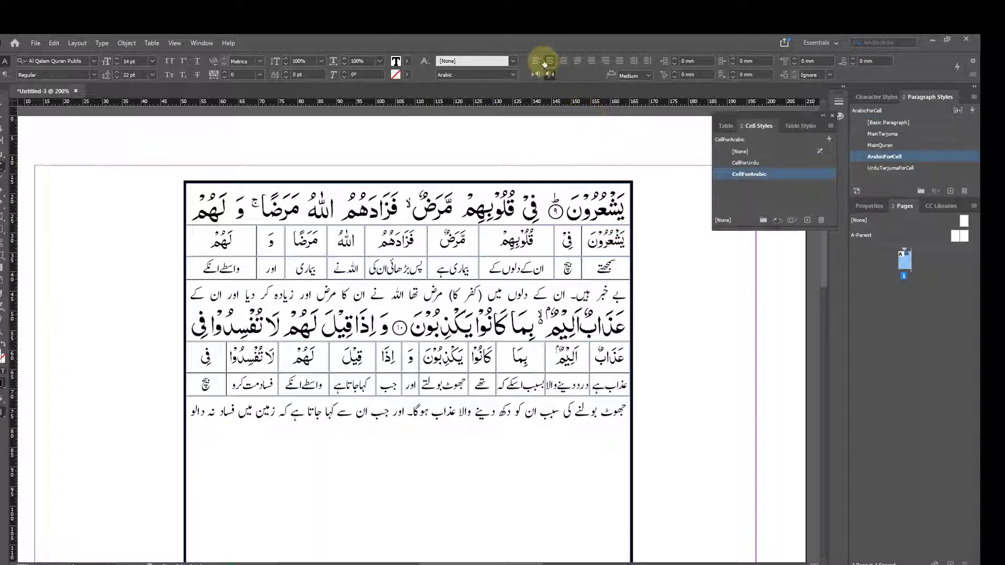
pyautogui.click(624, 358)
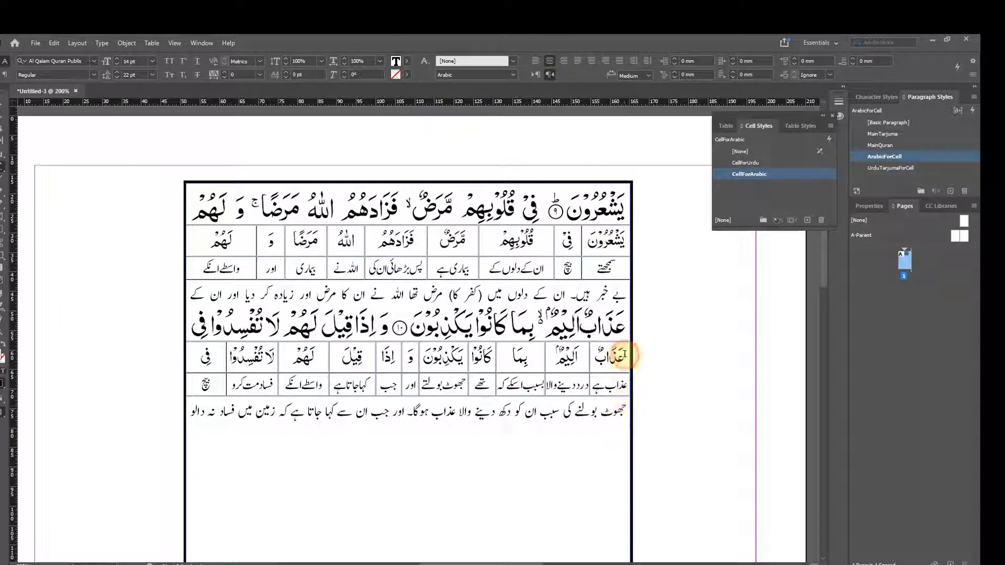
pyautogui.press('Home')
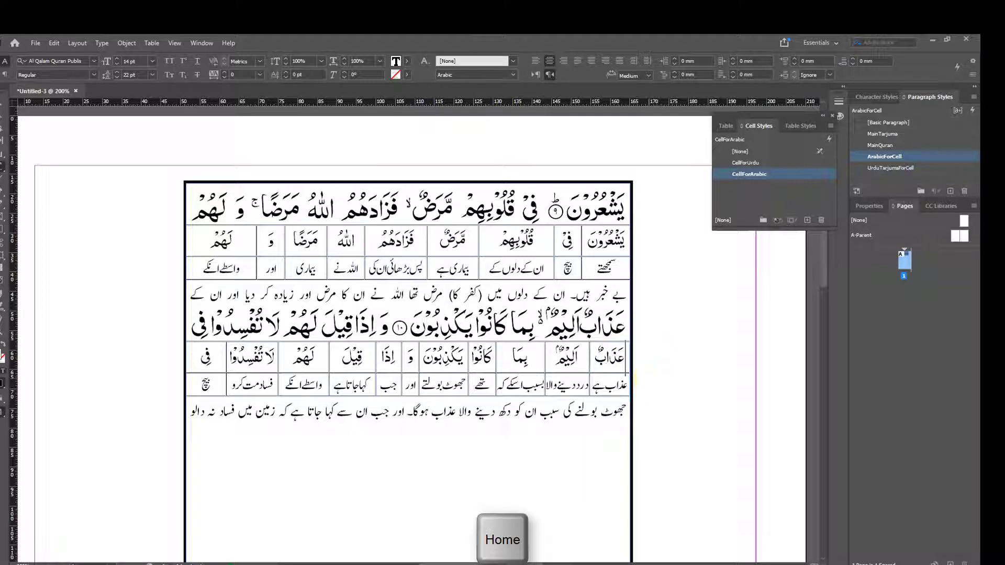
pyautogui.press('Left')
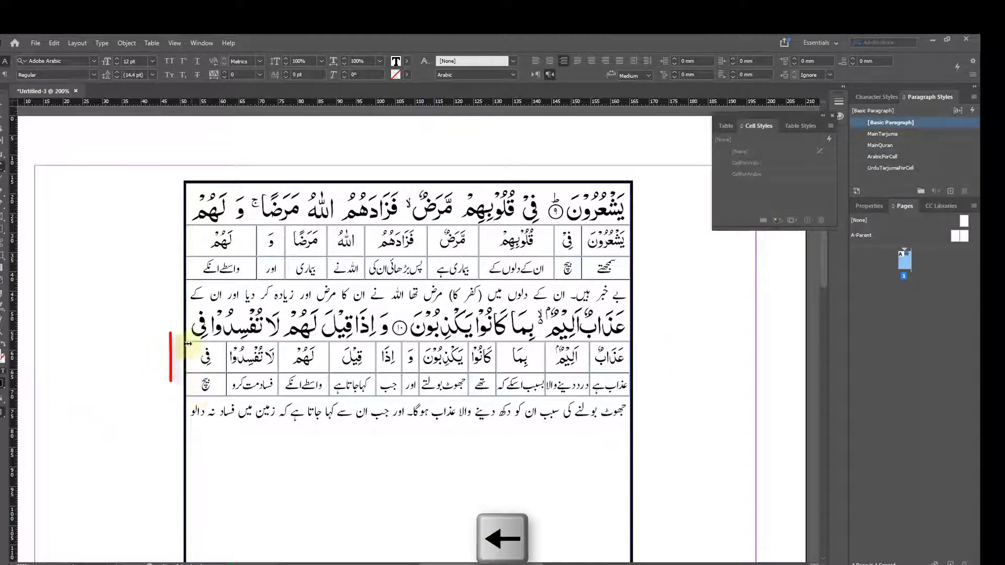
pyautogui.click(551, 62)
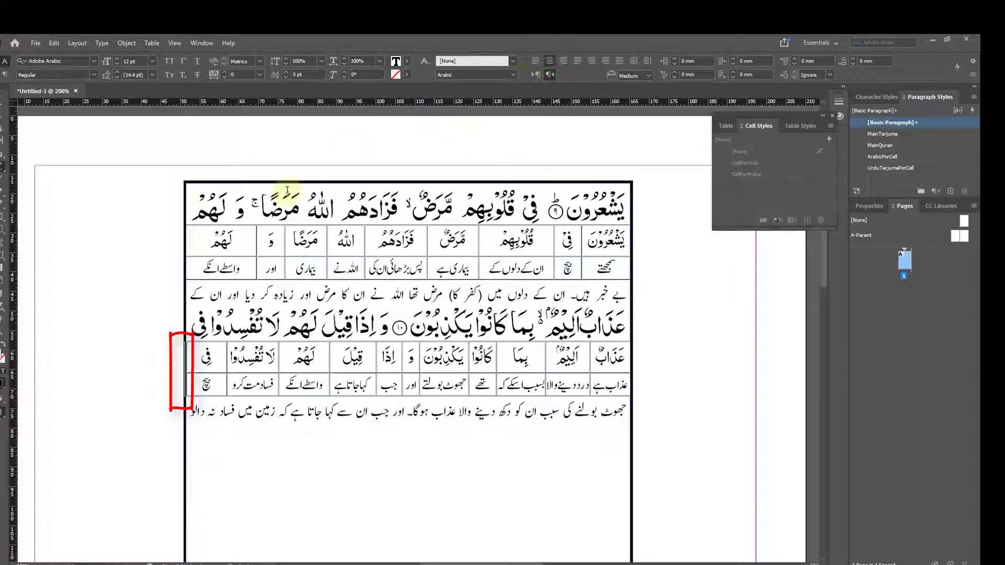
pyautogui.click(4, 124)
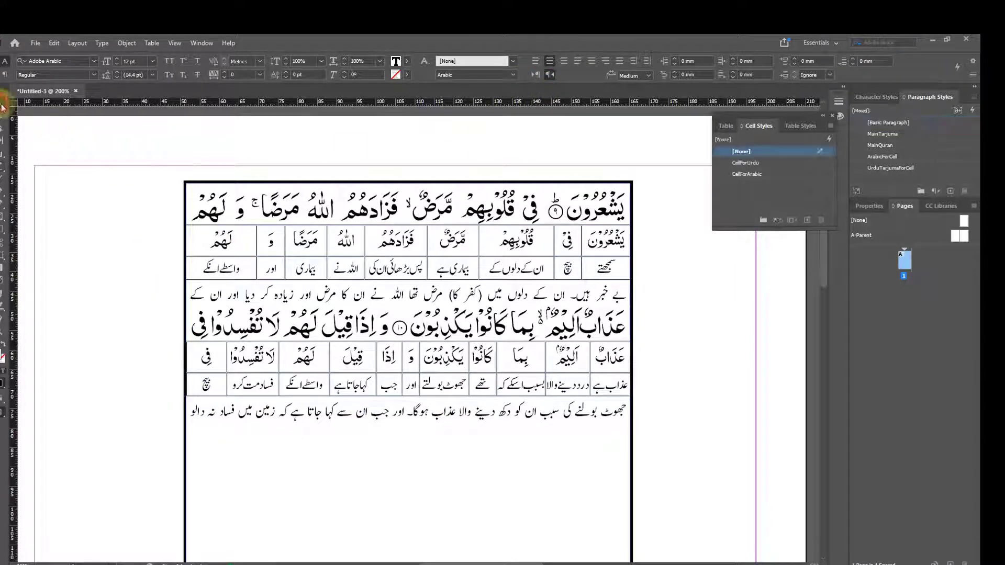
pyautogui.click(278, 134)
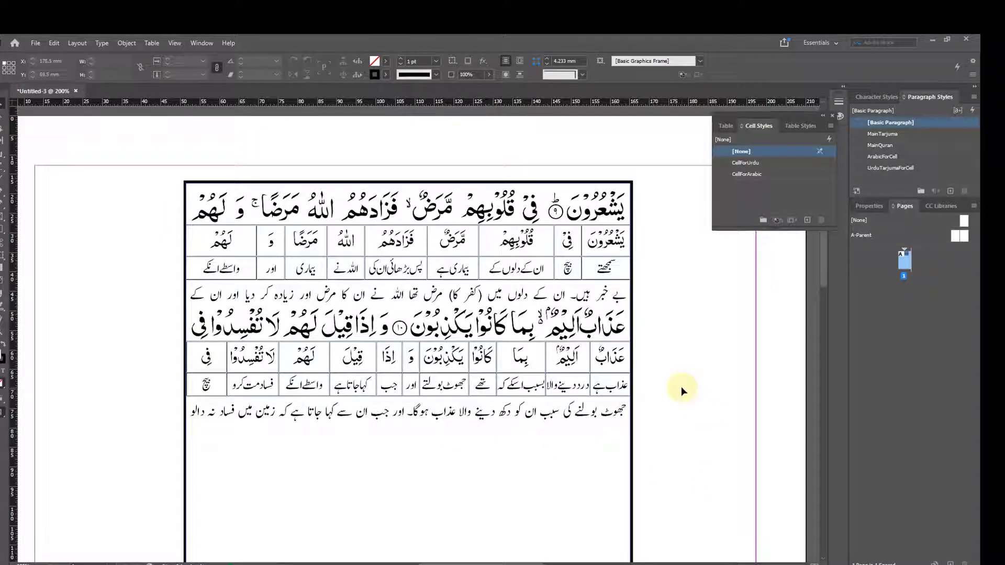
# Merge the second table's Arabic cells to read the table's total width, and undo the merge.
pyautogui.click(2, 167)
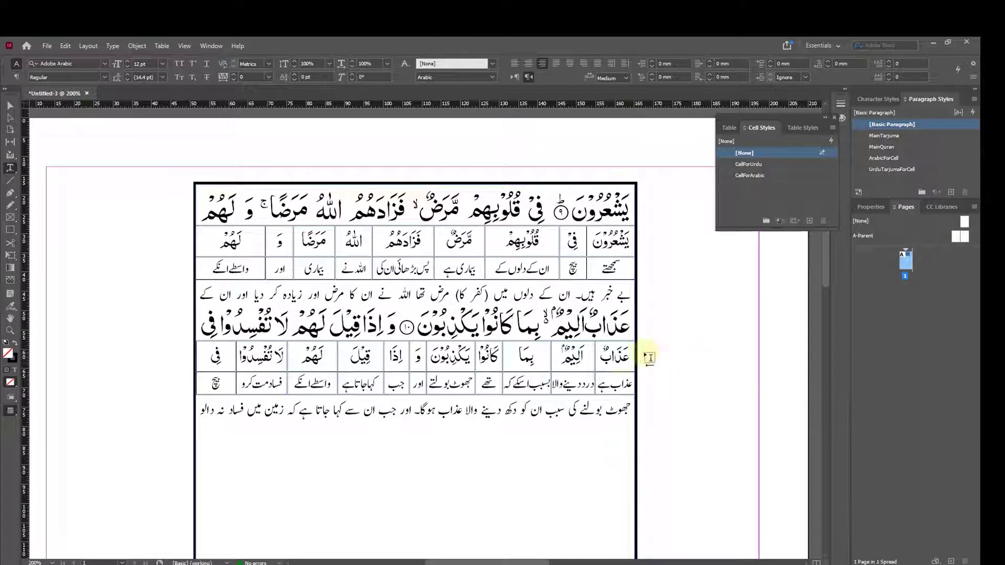
pyautogui.moveTo(619, 357); pyautogui.dragTo(219, 365)
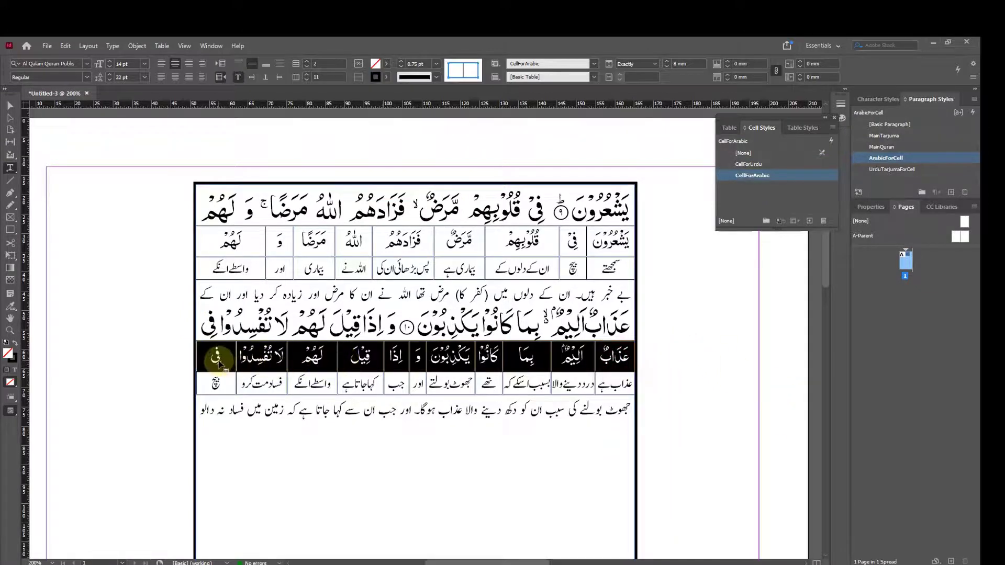
pyautogui.rightClick(219, 365)
pyautogui.click(248, 433)
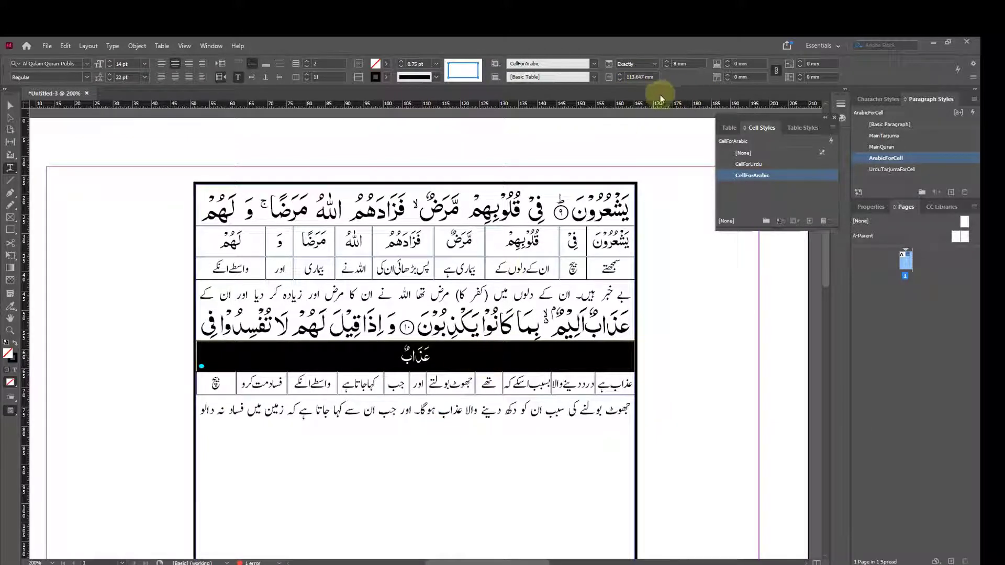
pyautogui.hotkey('ctrl', 'z')
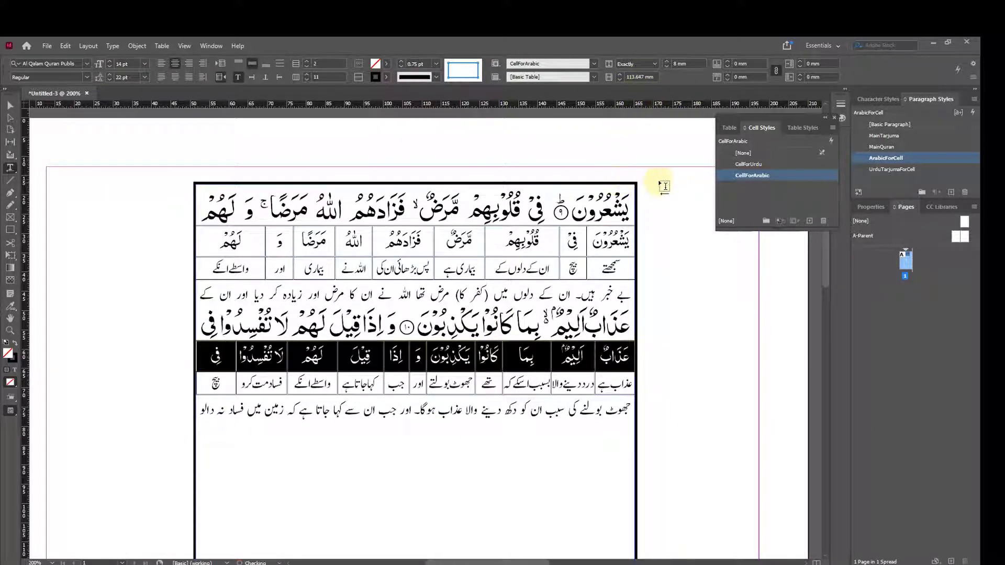
# Switch to Calculator and subtract 114 from 113.687 to find how far the table falls short of the frame width.
pyautogui.hotkey('alt', 'Tab')
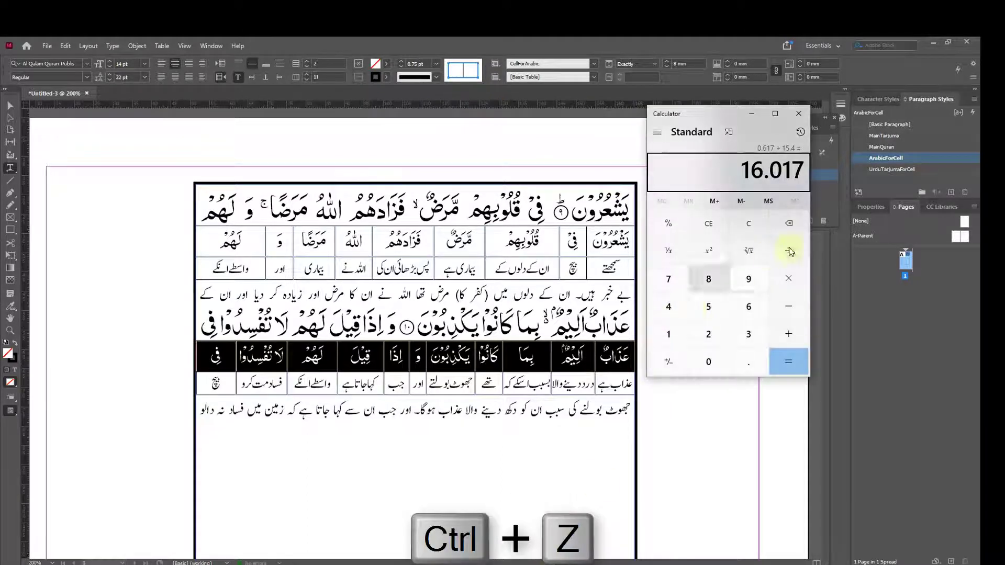
pyautogui.click(747, 225)
pyautogui.write('113.6')
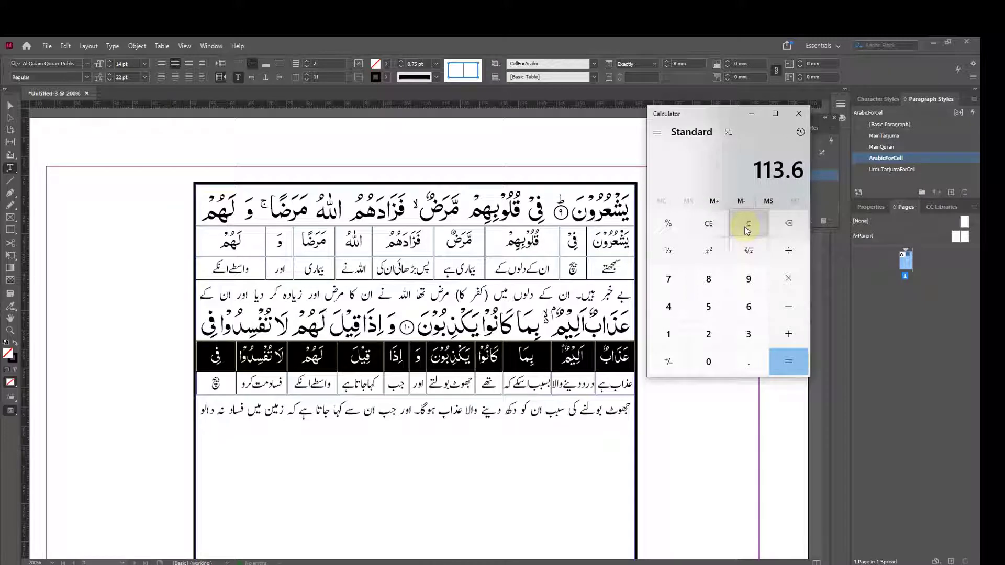
pyautogui.write('87 - ')
pyautogui.write('114')
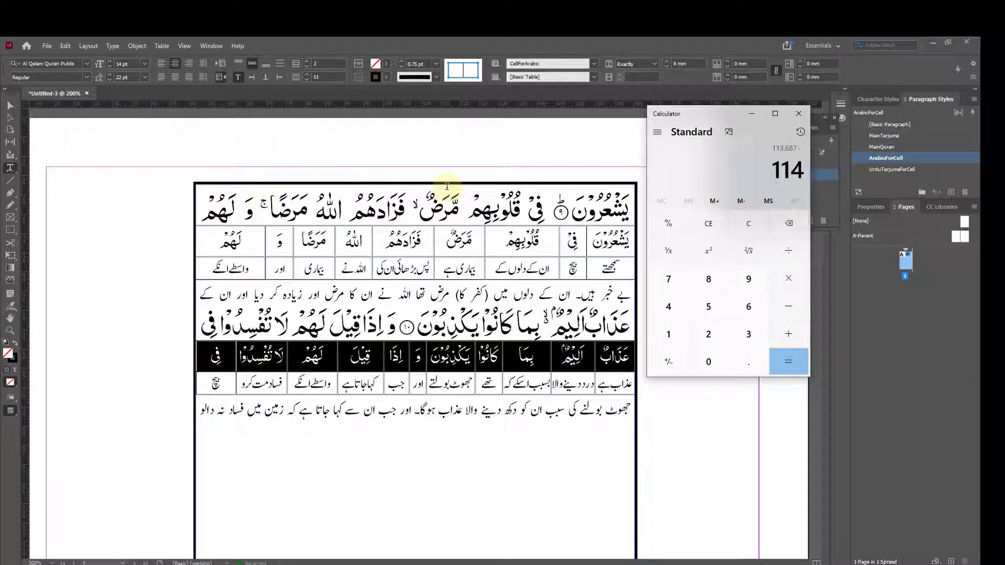
pyautogui.click(790, 369)
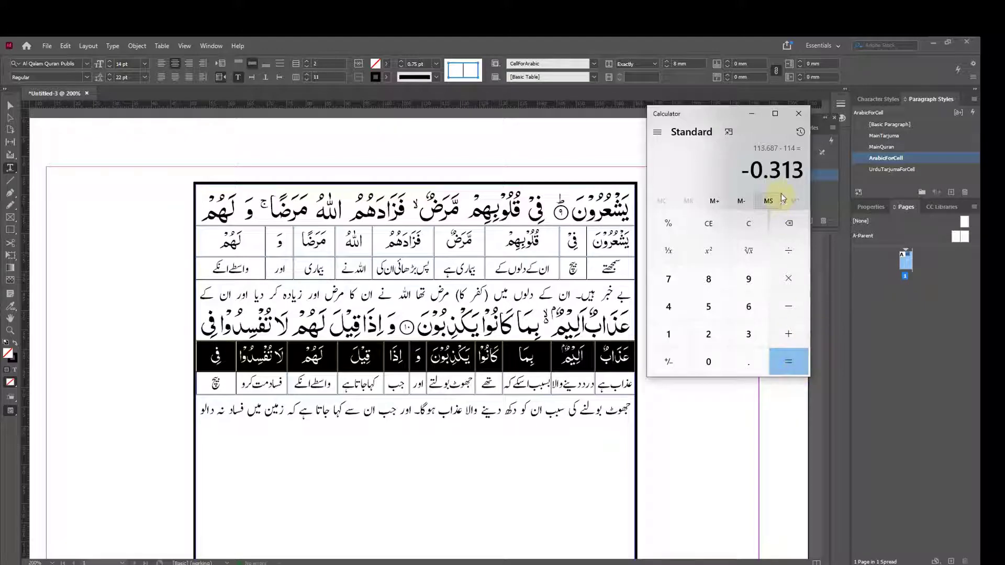
# Set the بما column width to 12.813 mm, checking the width difference in Calculator.
pyautogui.click(455, 358)
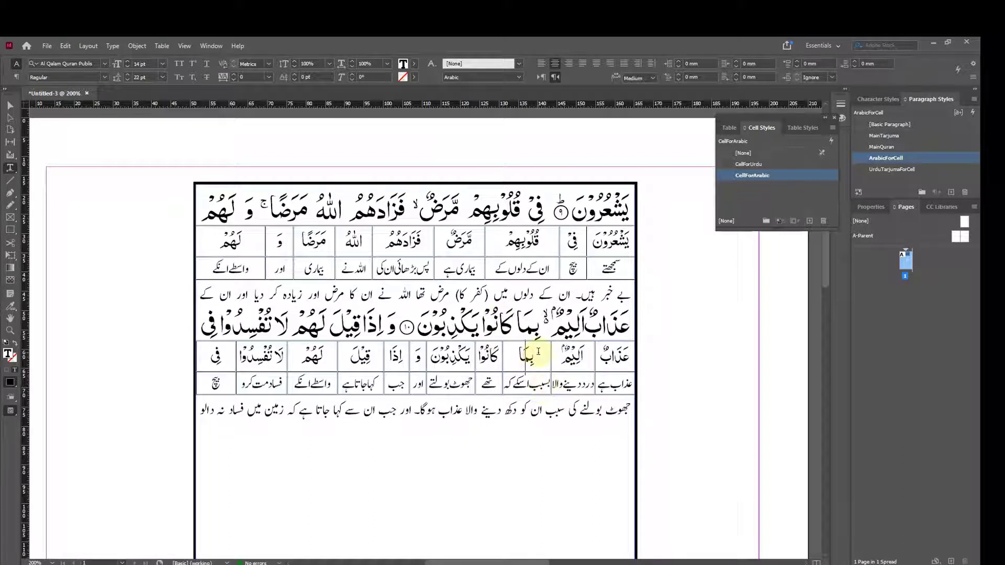
pyautogui.moveTo(538, 353); pyautogui.dragTo(521, 354)
pyautogui.press('Escape')
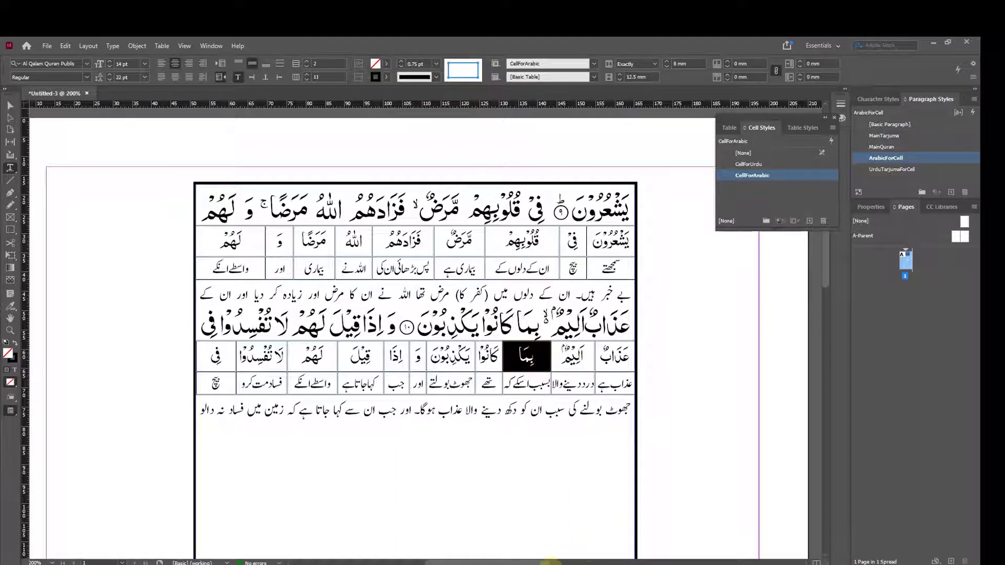
pyautogui.click(547, 564)
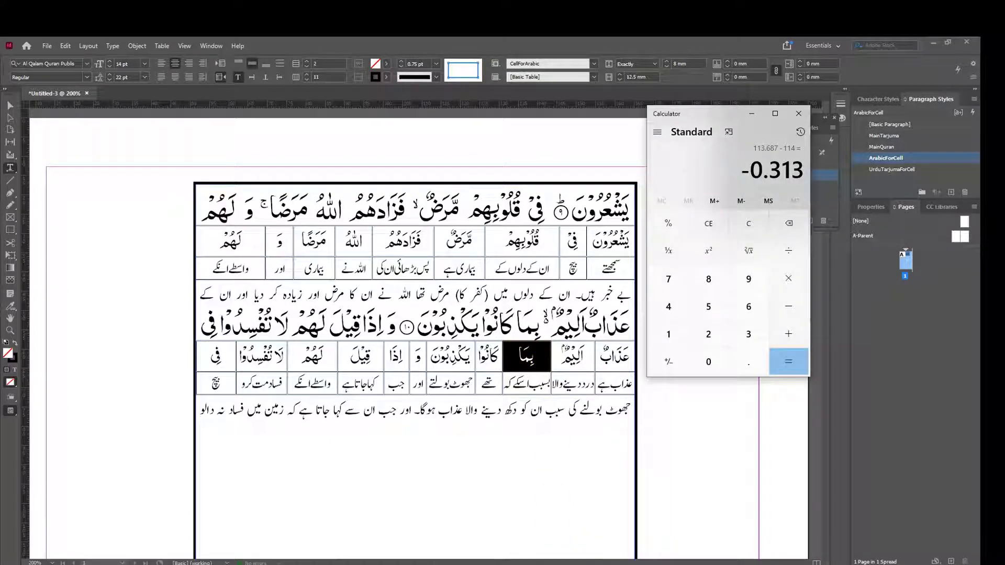
pyautogui.click(547, 564)
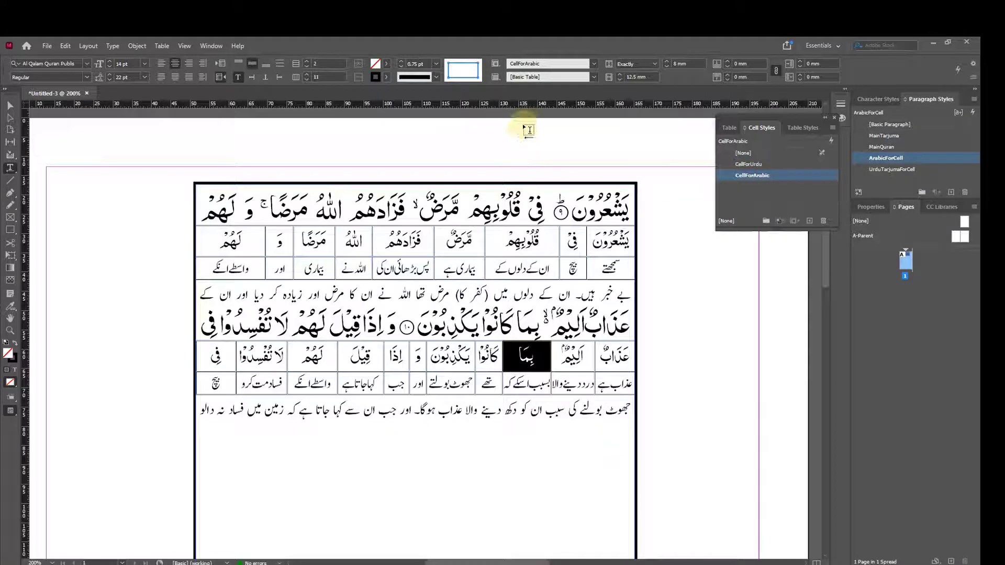
pyautogui.click(634, 77)
pyautogui.press('BackSpace')
pyautogui.write('813')
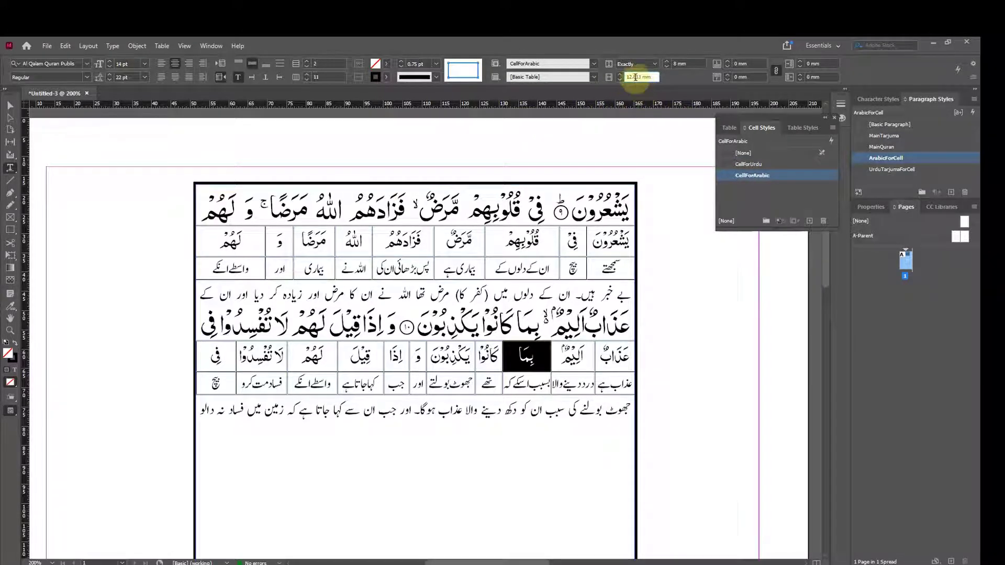
pyautogui.press('Return')
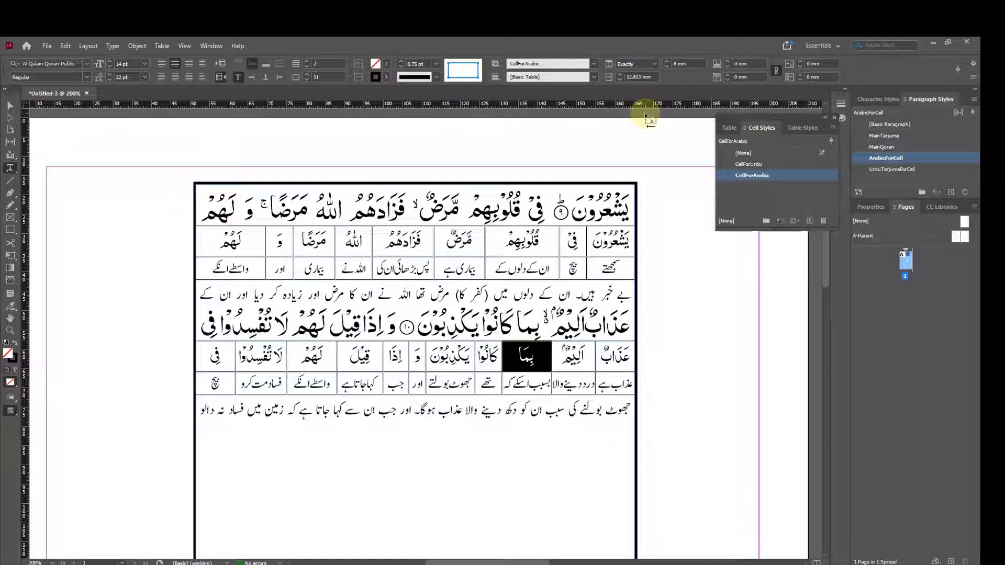
# Deselect the text frame and bring up the page photo tabular_quran_1.jfif for the following verse line.
pyautogui.click(8, 106)
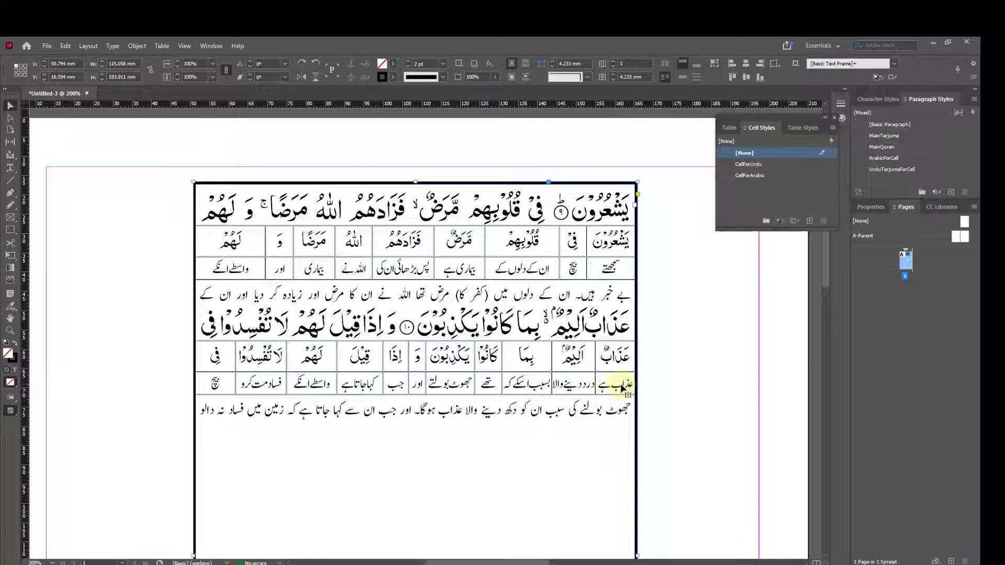
pyautogui.click(666, 331)
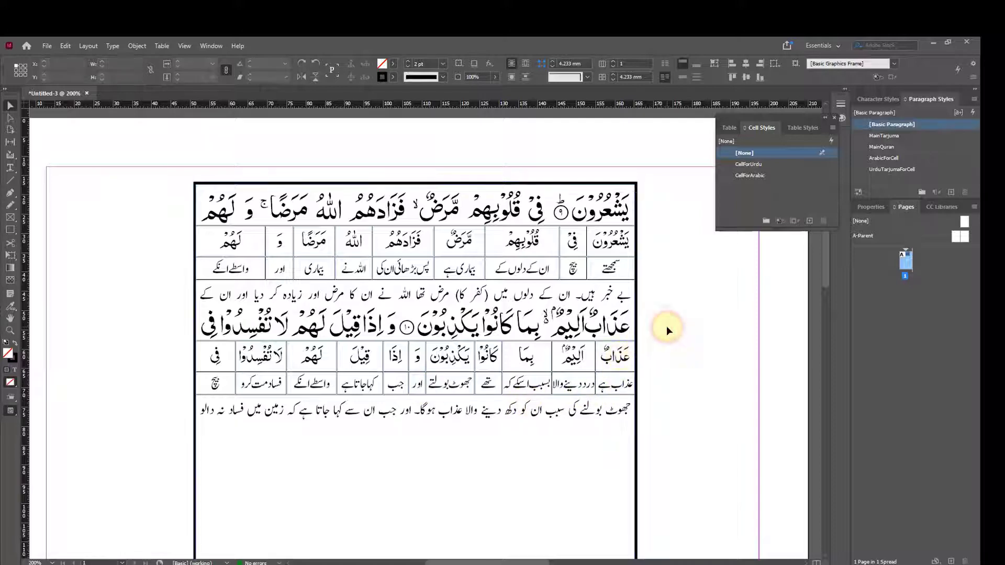
pyautogui.click(531, 564)
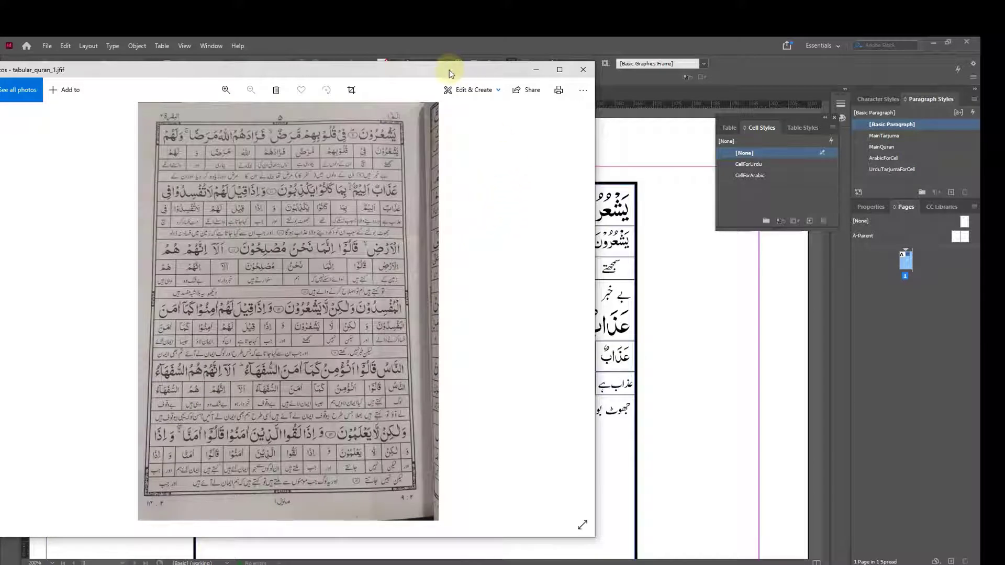
# Return to the InDesign document from the page photo and turn on a full-column Rule Below in the MainTarjuma paragraph style.
pyautogui.moveTo(446, 67); pyautogui.dragTo(439, 63)
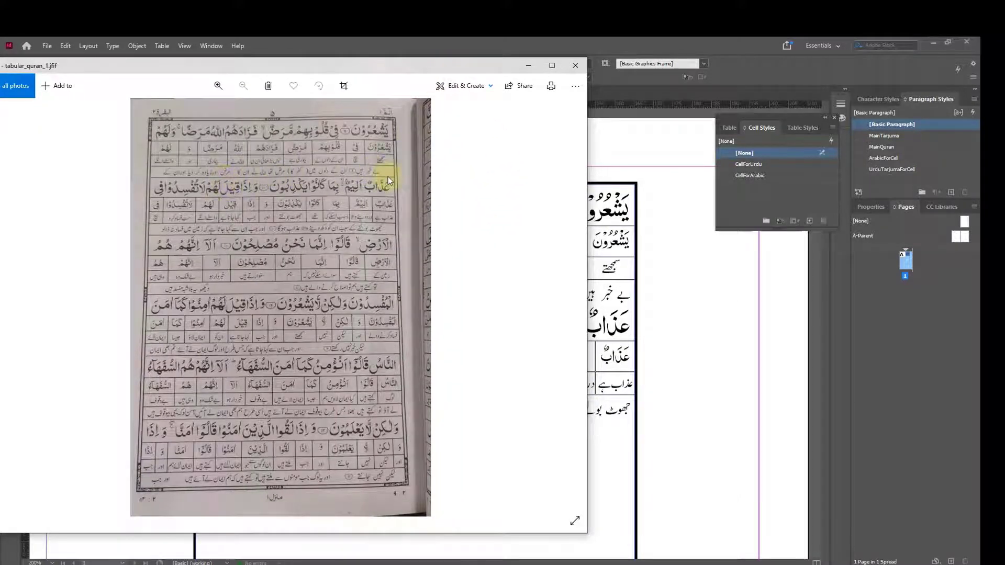
pyautogui.click(691, 351)
pyautogui.moveTo(631, 293); pyautogui.dragTo(693, 292)
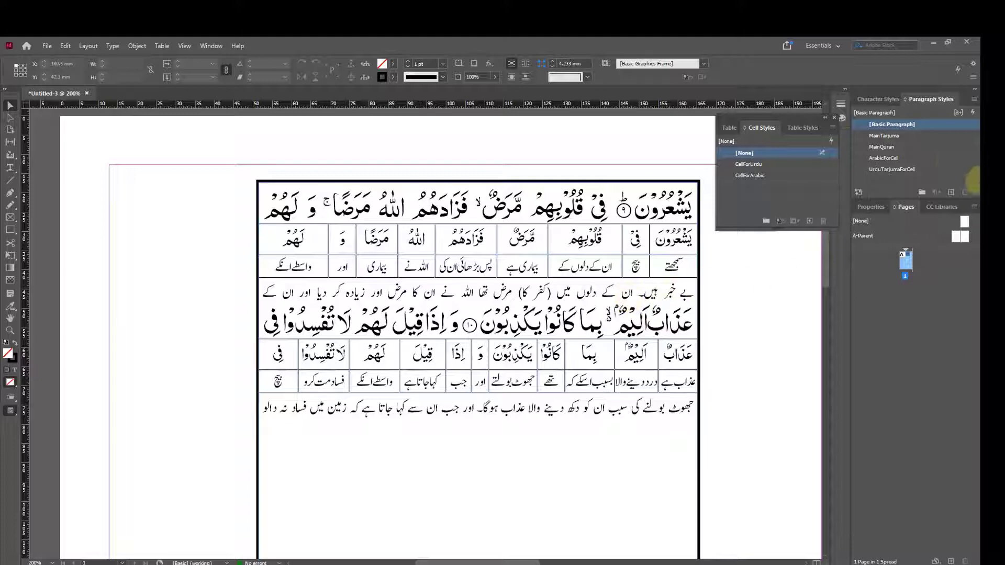
pyautogui.rightClick(900, 136)
pyautogui.click(915, 137)
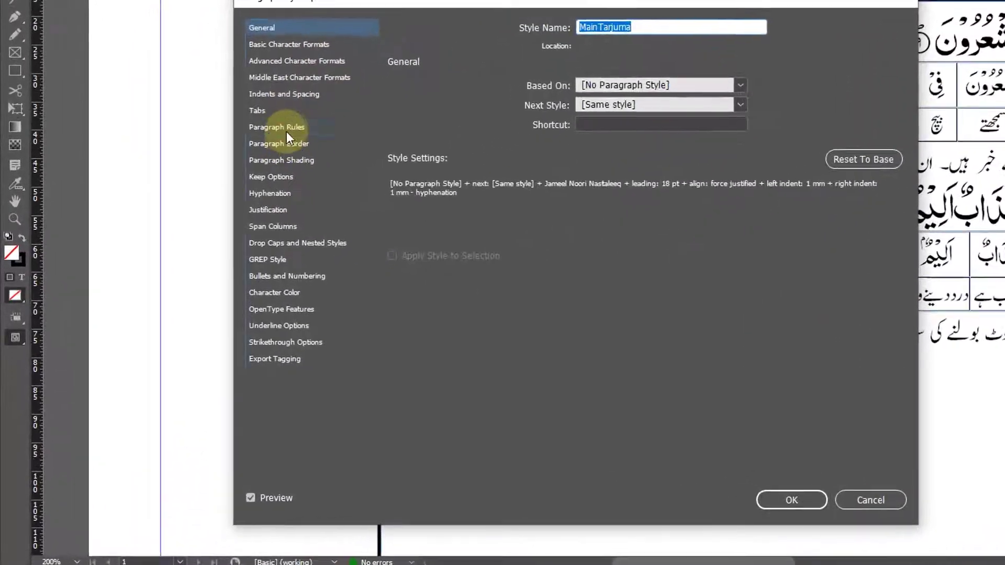
pyautogui.click(187, 267)
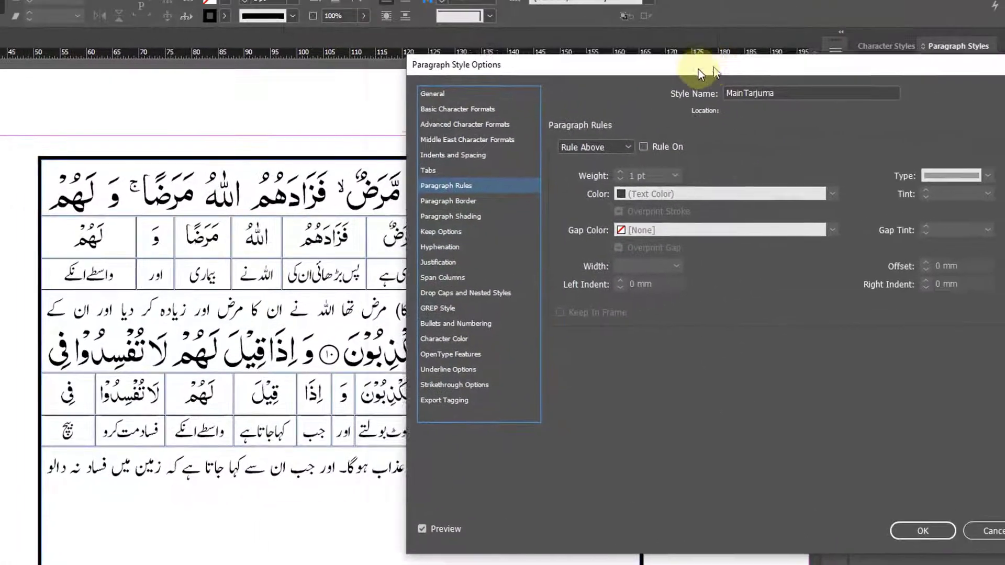
pyautogui.moveTo(682, 71); pyautogui.dragTo(679, 73)
pyautogui.click(573, 155)
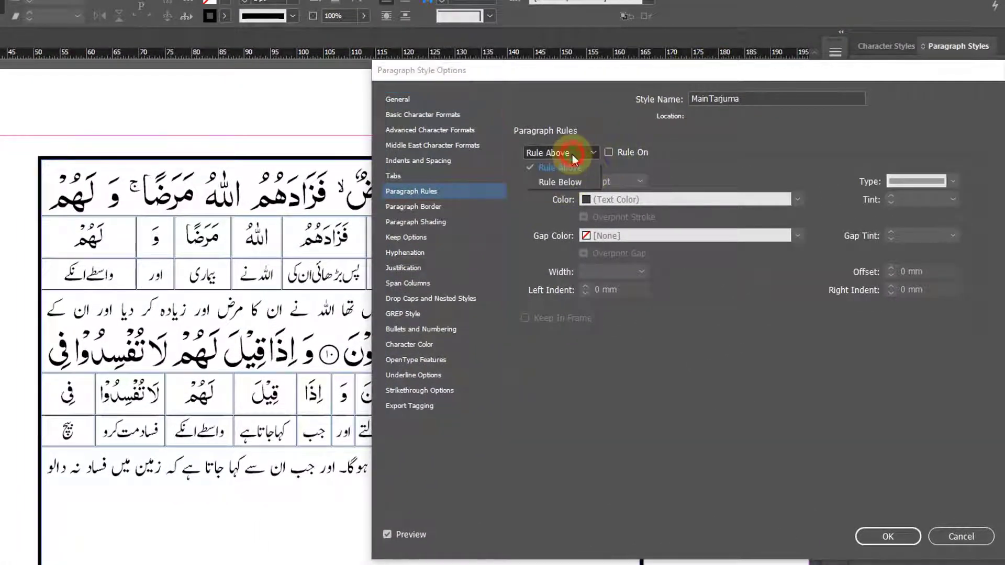
pyautogui.click(569, 174)
pyautogui.click(608, 152)
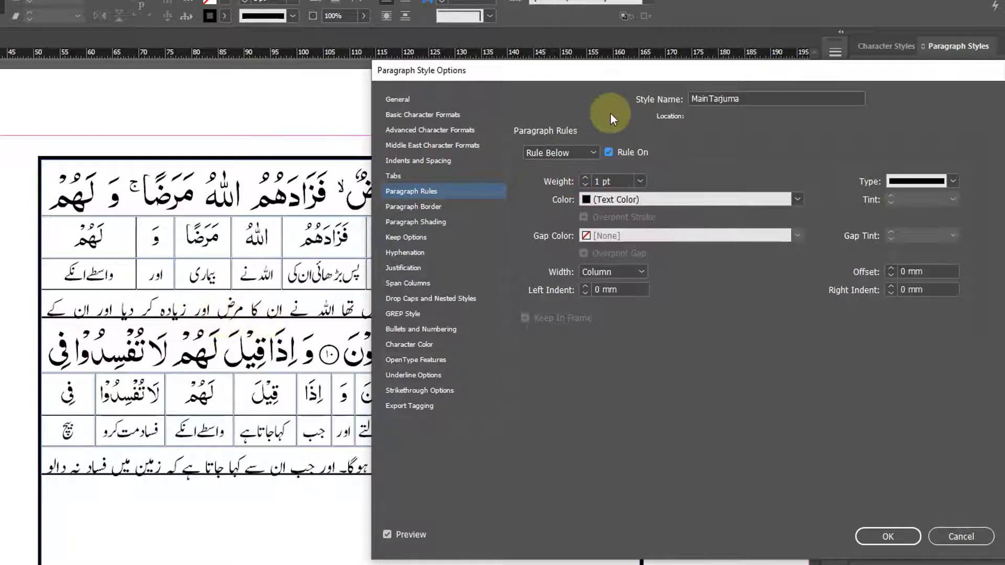
pyautogui.moveTo(635, 79); pyautogui.dragTo(76, 87)
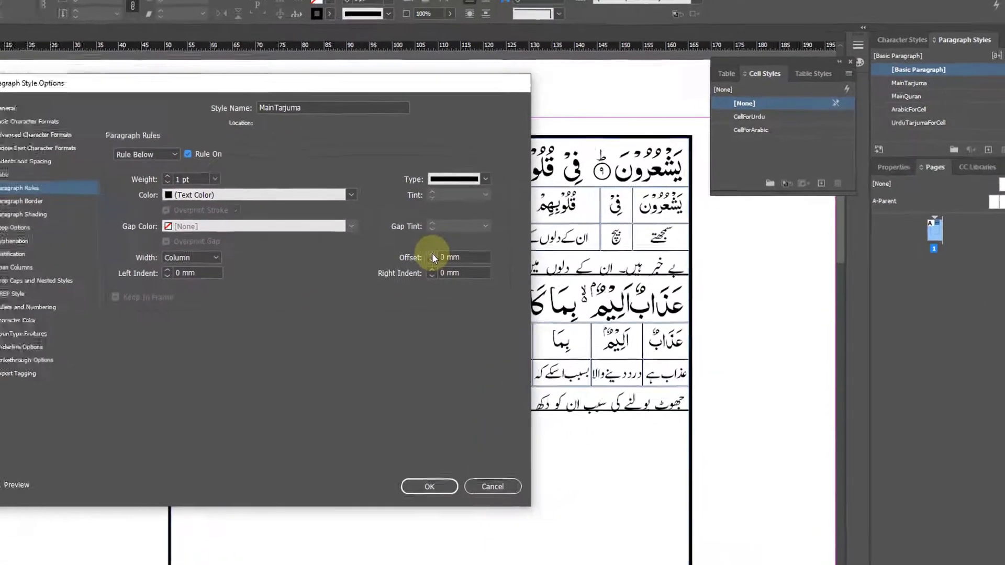
# Set the MainTarjuma rule's offset to 2 mm, checking its position under both translation lines, and apply the style change.
pyautogui.click(432, 255)
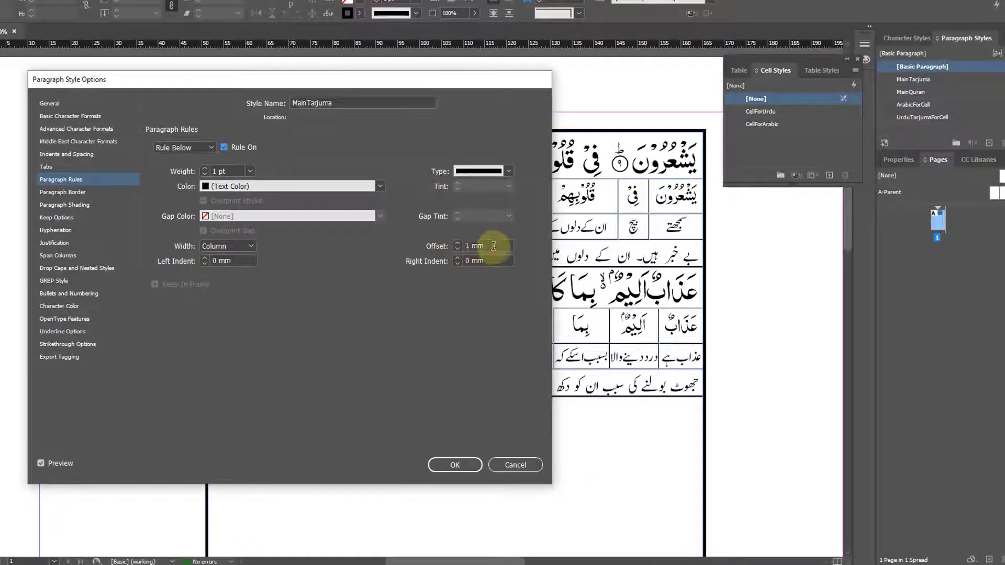
pyautogui.tripleClick(486, 245)
pyautogui.write('1.5')
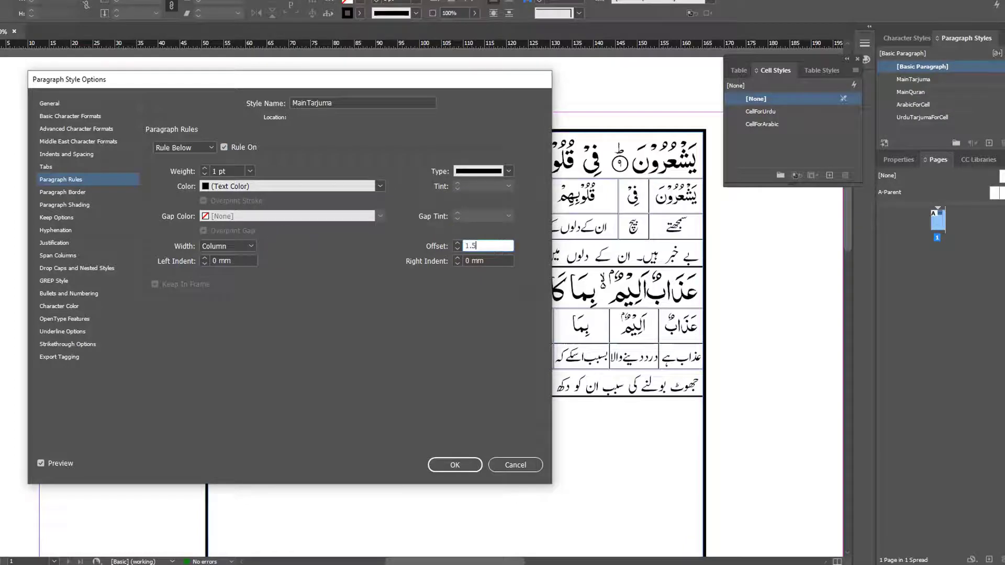
pyautogui.press('Tab')
pyautogui.moveTo(495, 84); pyautogui.dragTo(341, 142)
pyautogui.click(347, 304)
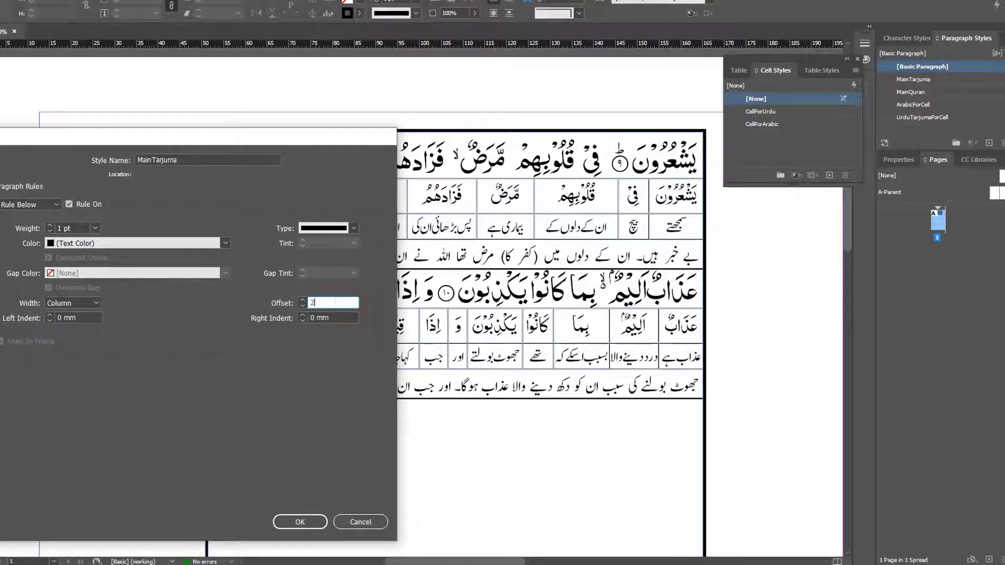
pyautogui.write('2')
pyautogui.press('Tab')
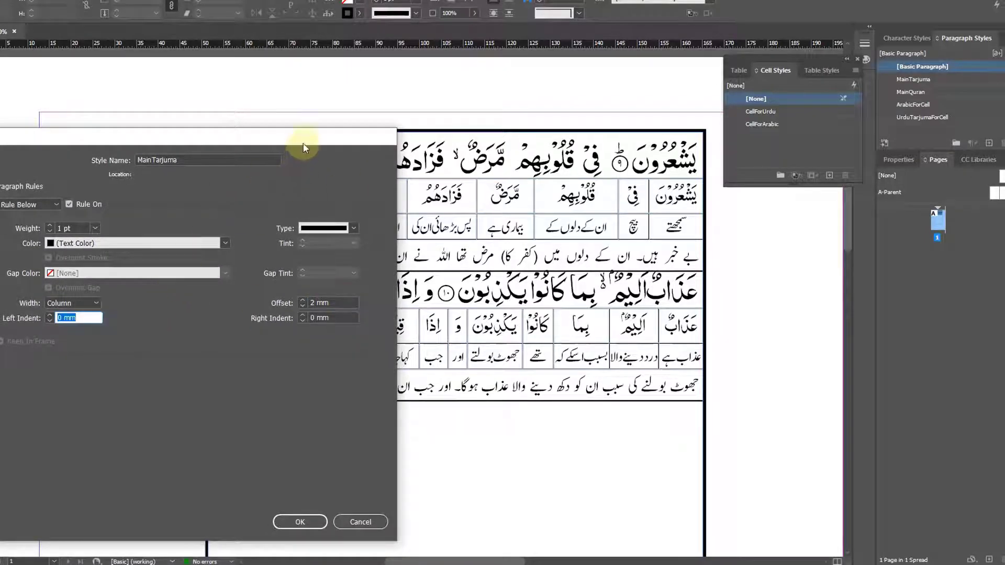
pyautogui.moveTo(303, 145); pyautogui.dragTo(103, 118)
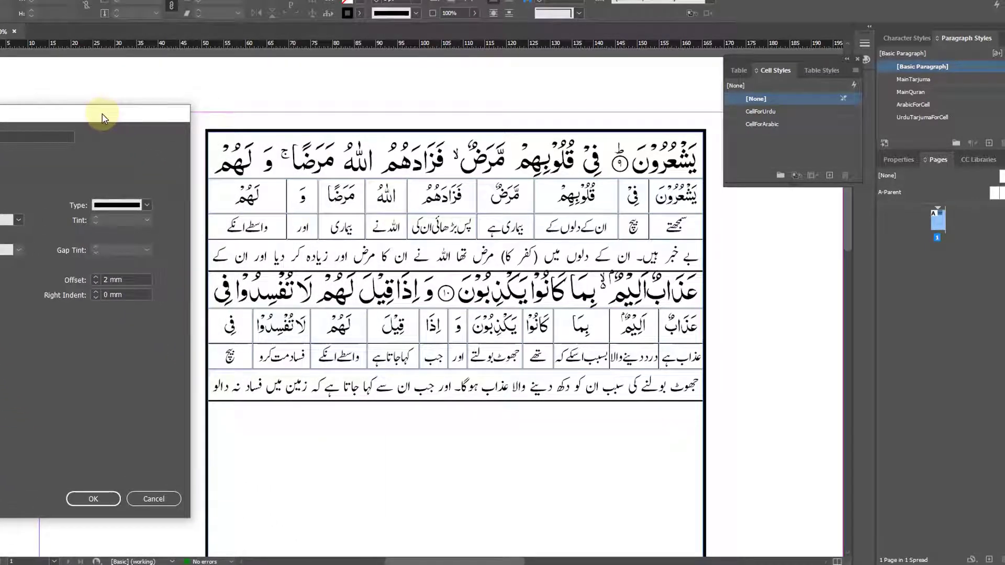
pyautogui.moveTo(103, 118); pyautogui.dragTo(576, 338)
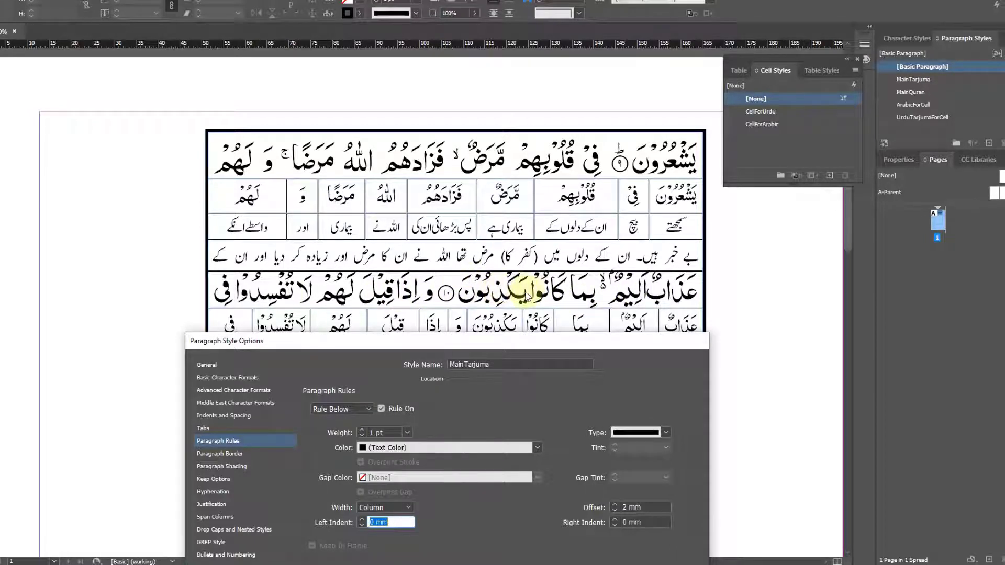
pyautogui.moveTo(538, 338); pyautogui.dragTo(463, 96)
pyautogui.click(538, 485)
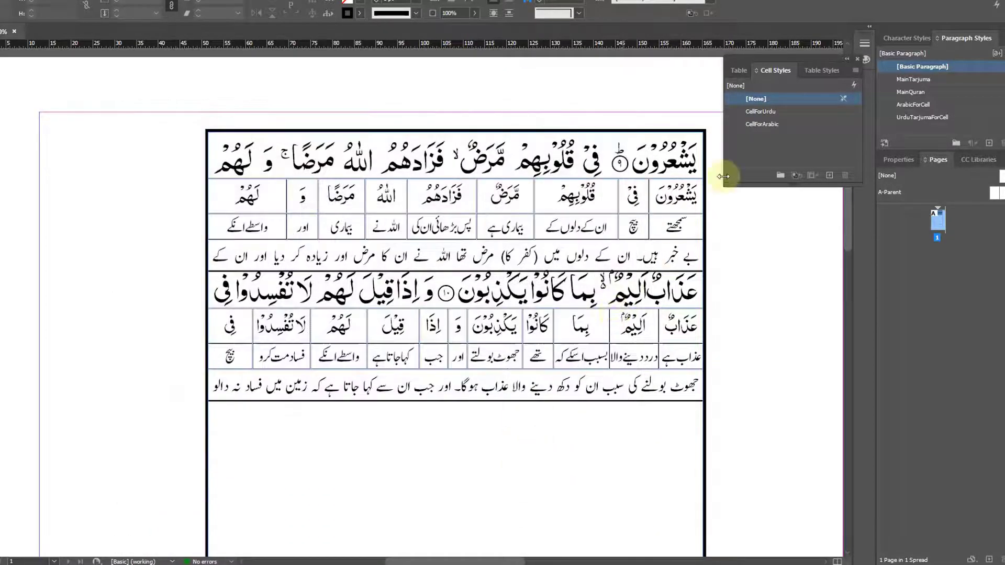
# Set Space Before to 1 mm in the indents and spacing of the MainQuran paragraph style.
pyautogui.rightClick(917, 92)
pyautogui.click(938, 101)
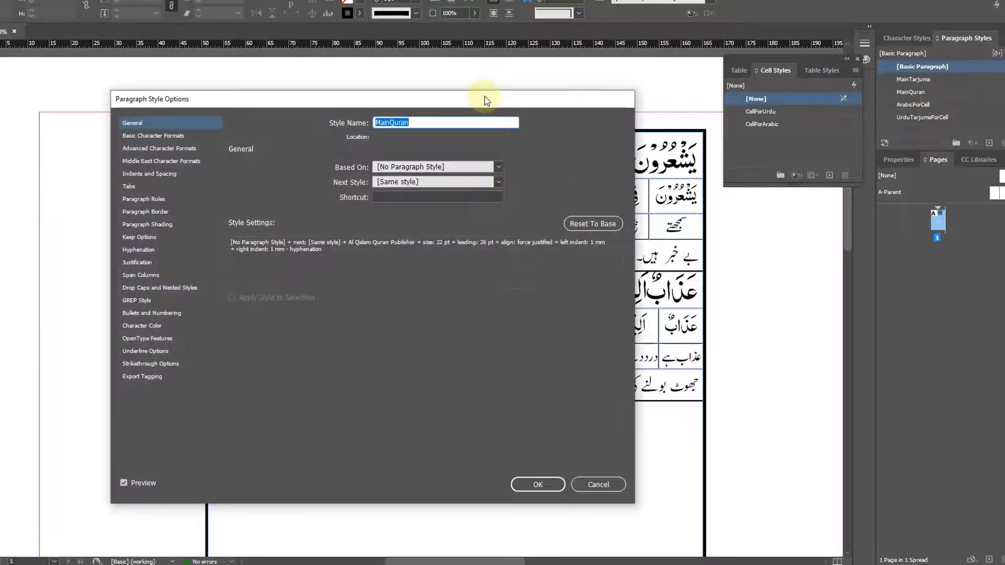
pyautogui.moveTo(482, 98); pyautogui.dragTo(332, 61)
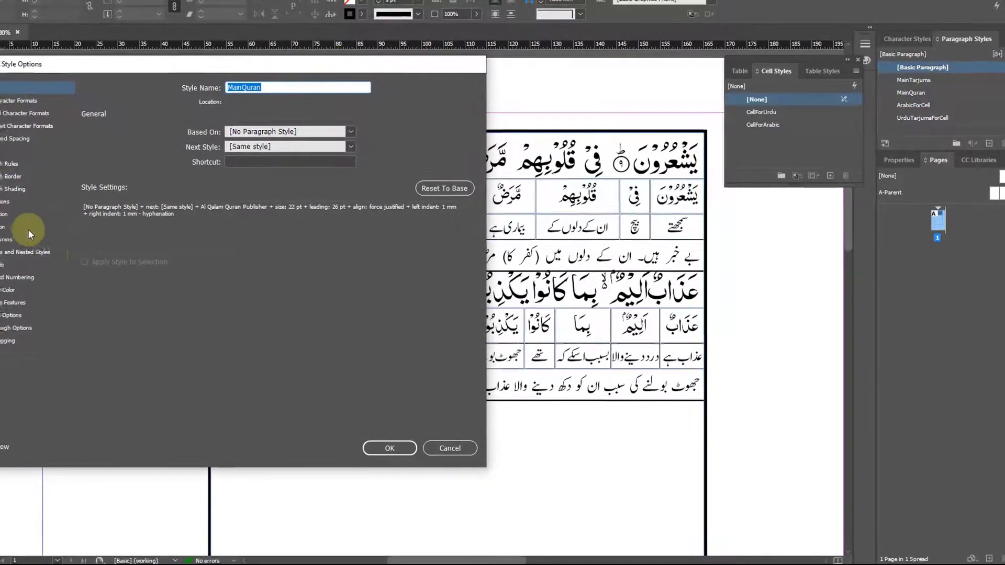
pyautogui.click(21, 140)
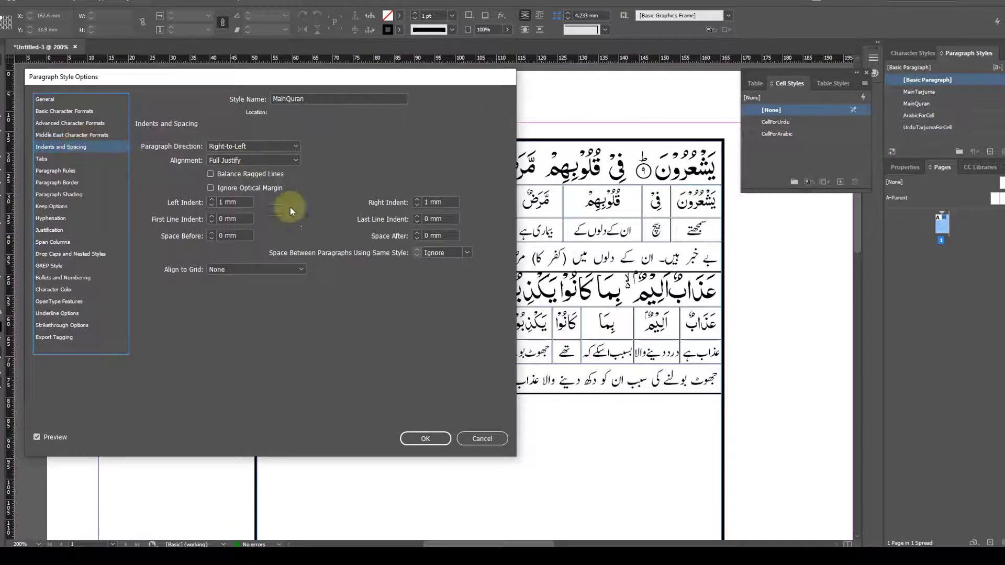
pyautogui.tripleClick(234, 236)
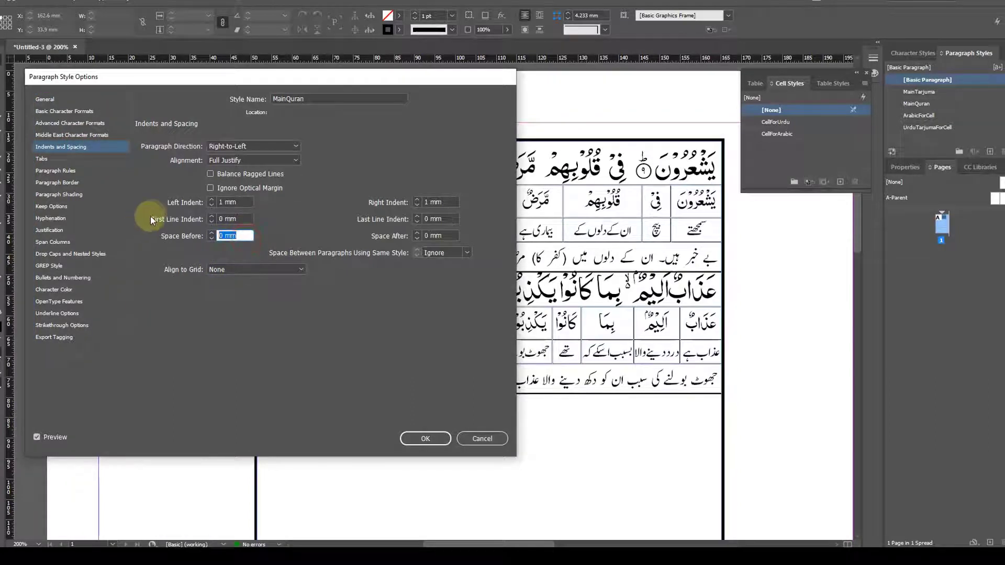
pyautogui.write('1.5')
pyautogui.press('Tab')
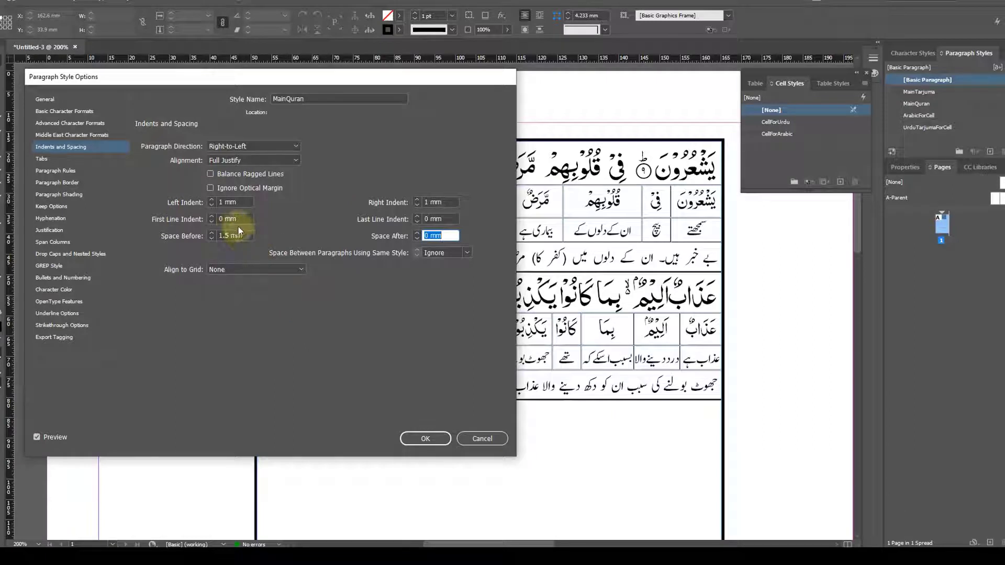
pyautogui.click(212, 239)
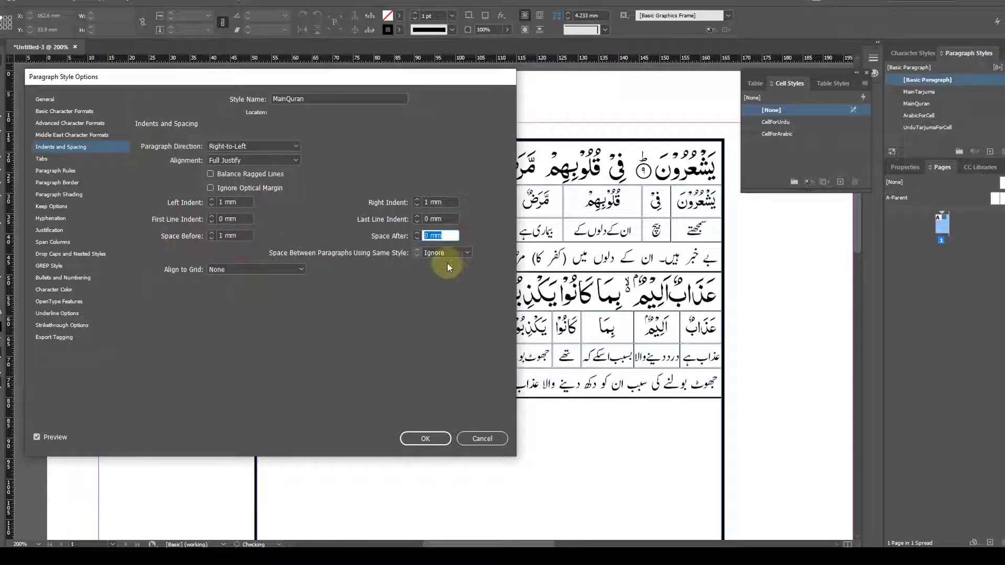
# Set the MainQuran style's Space After to 1 mm and apply the style change.
pyautogui.write('1')
pyautogui.press('Tab')
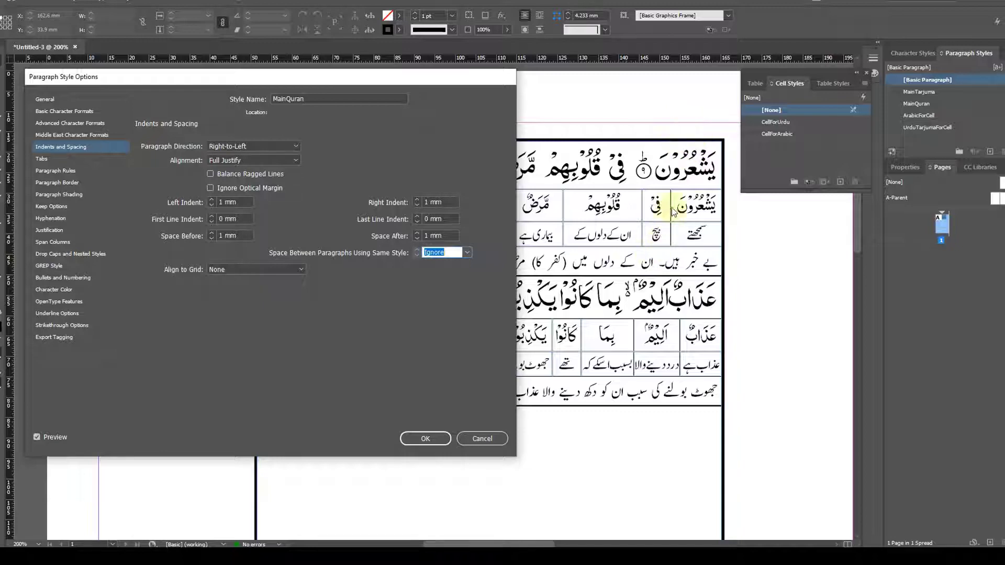
pyautogui.moveTo(478, 80); pyautogui.dragTo(390, 56)
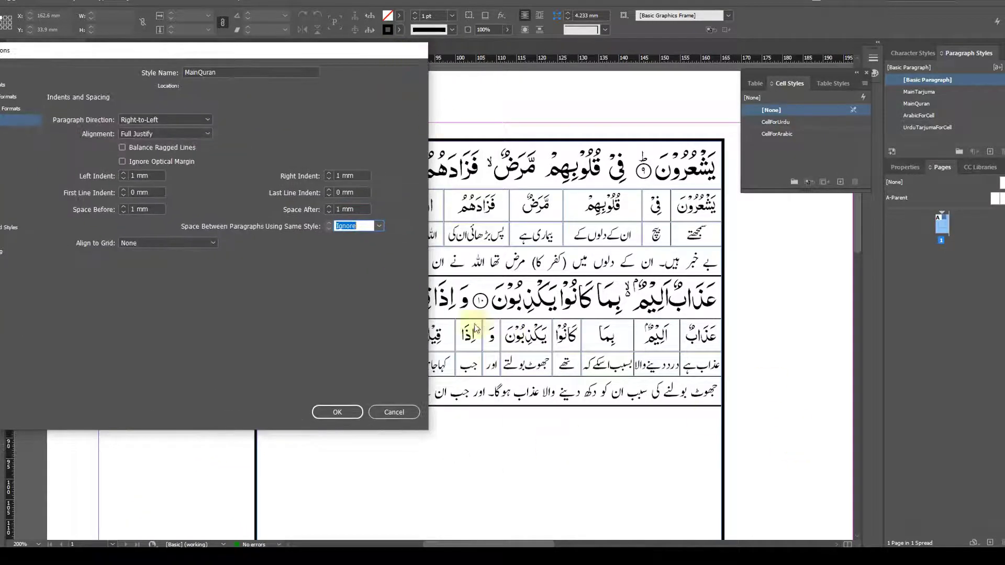
pyautogui.click(337, 412)
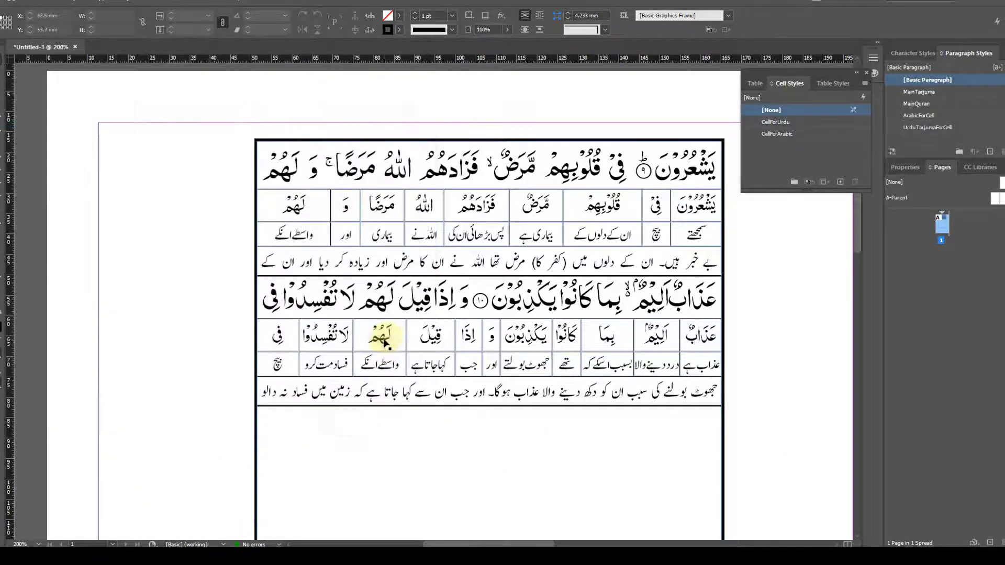
# Move the text frame into the page's upper-left margin corner, at about X 14.5 mm, Y 14.3 mm, and deselect it.
pyautogui.keyDown('ctrl'); pyautogui.keyDown('alt'); pyautogui.click(442, 319); pyautogui.keyUp('alt'); pyautogui.keyUp('ctrl')
pyautogui.keyDown('ctrl'); pyautogui.keyDown('alt'); pyautogui.click(441, 312); pyautogui.keyUp('alt'); pyautogui.keyUp('ctrl')
pyautogui.moveTo(525, 281); pyautogui.dragTo(431, 242)
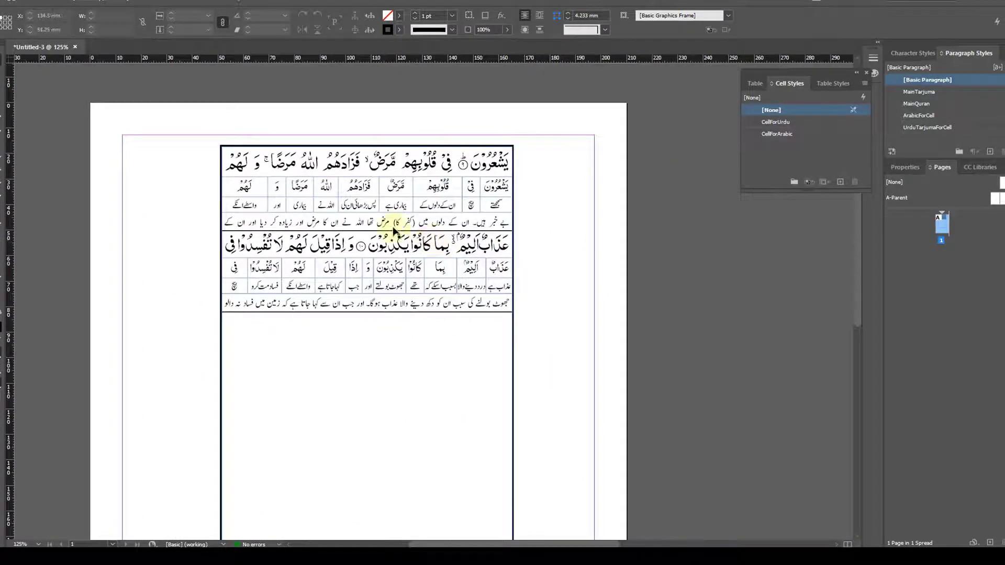
pyautogui.moveTo(78, 99); pyautogui.dragTo(610, 389)
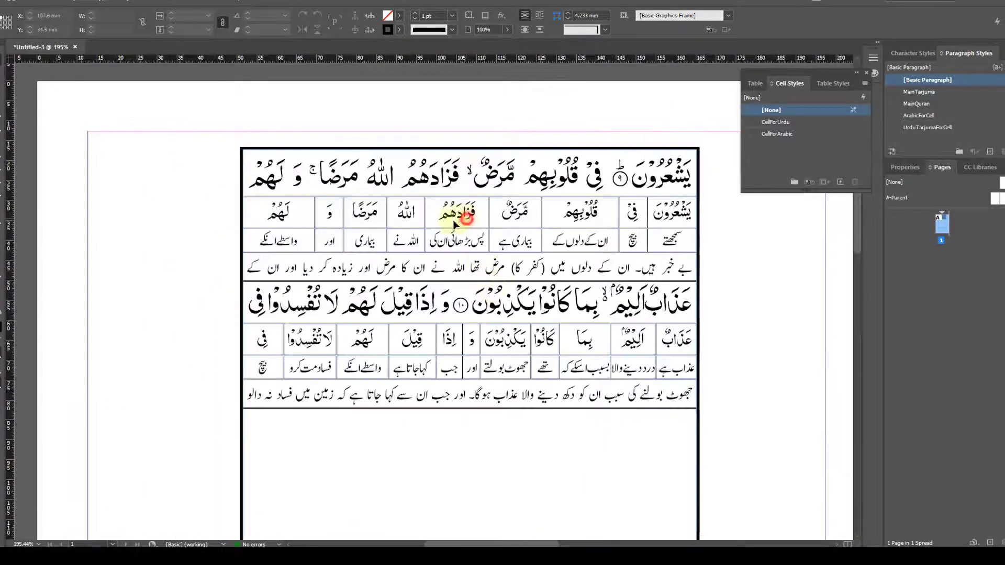
pyautogui.moveTo(454, 225); pyautogui.dragTo(322, 212)
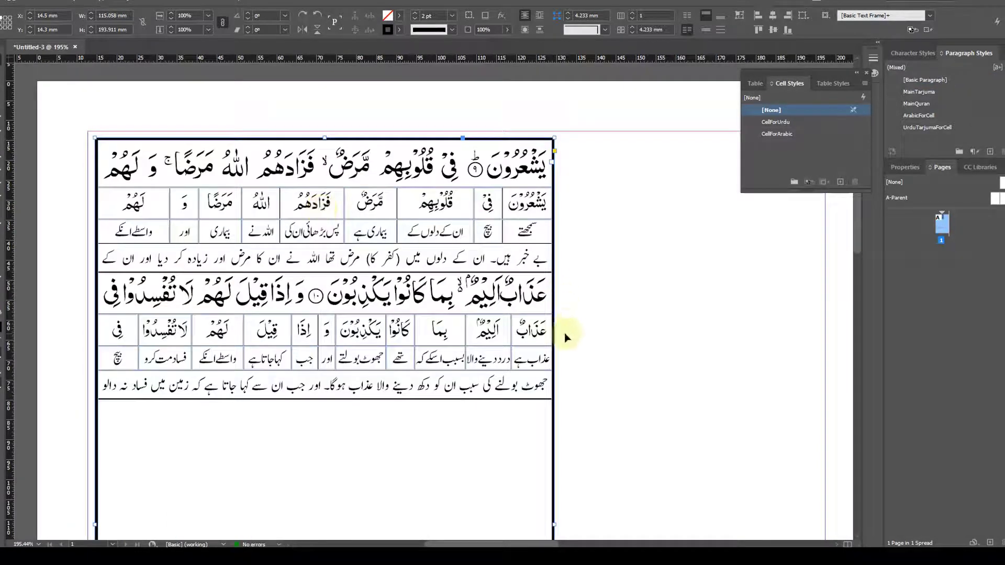
pyautogui.click(601, 100)
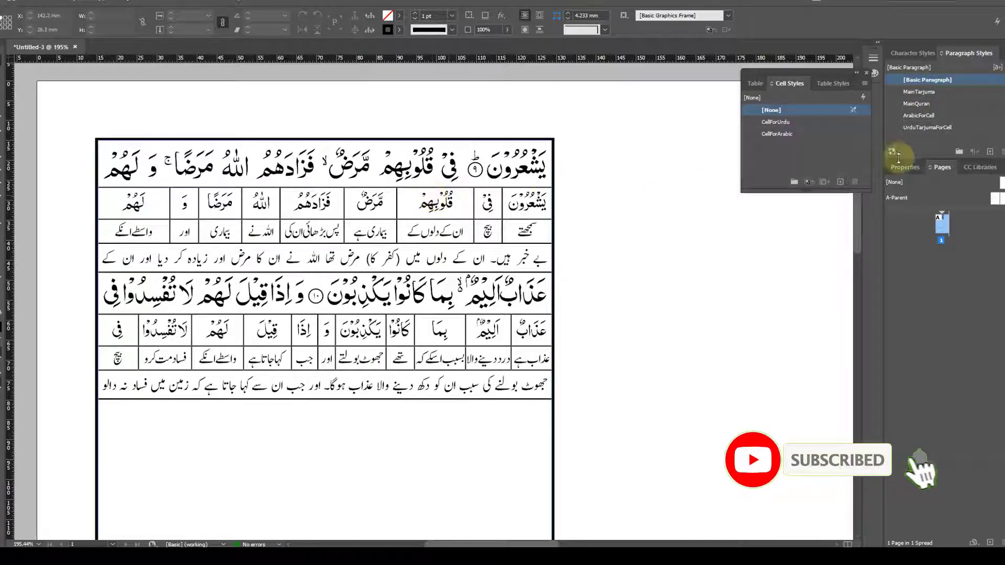
# Set the baseline shift of the ArabicForCell paragraph style to -1 pt and apply the change.
pyautogui.rightClick(920, 115)
pyautogui.click(934, 126)
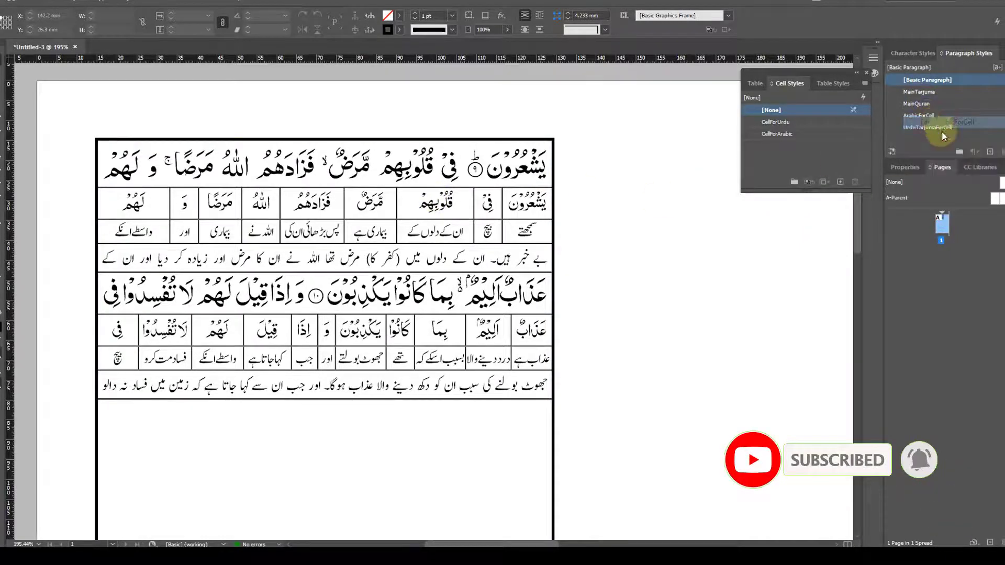
pyautogui.moveTo(219, 58); pyautogui.dragTo(348, 163)
pyautogui.moveTo(815, 92); pyautogui.dragTo(843, 77)
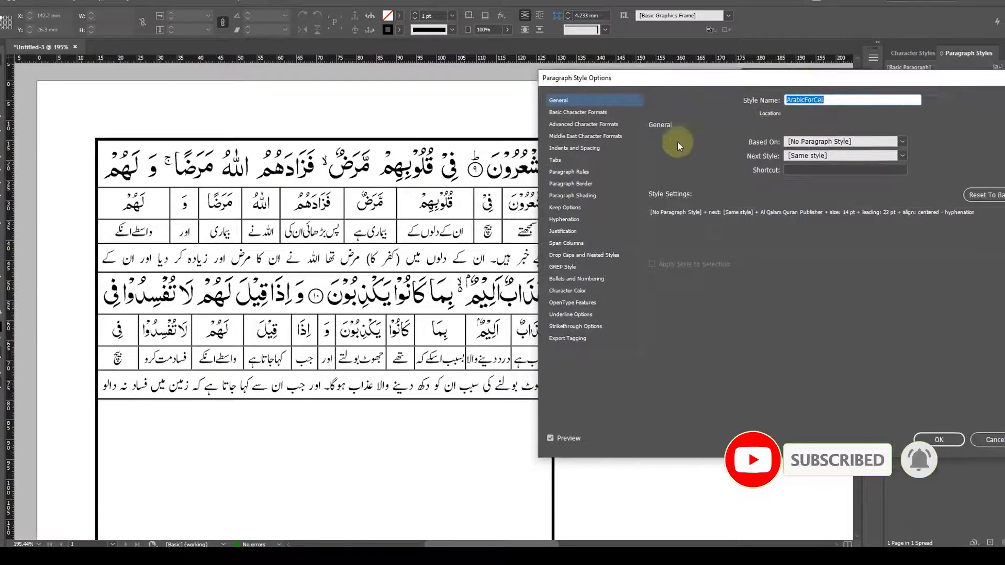
pyautogui.click(584, 127)
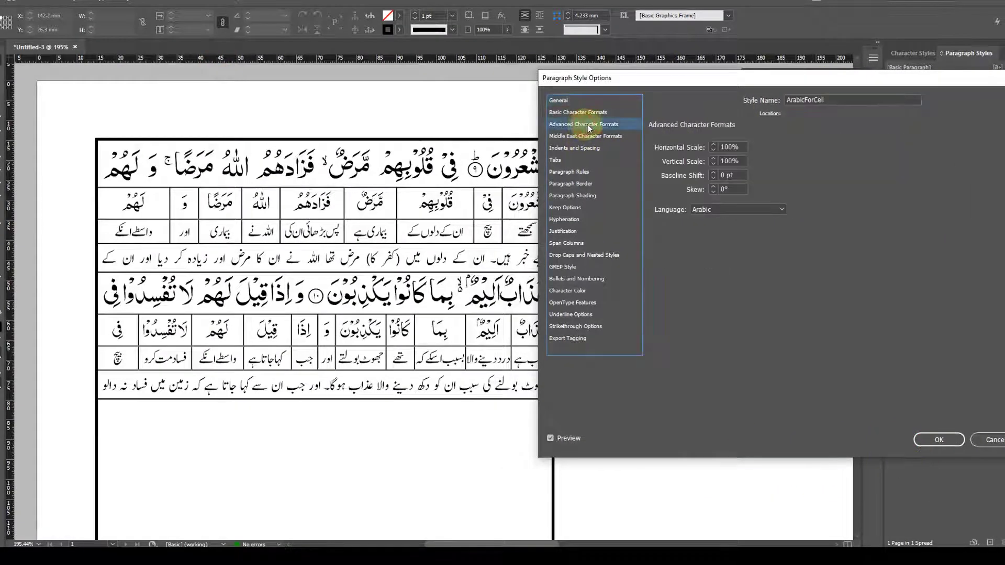
pyautogui.click(714, 178)
pyautogui.moveTo(674, 83); pyautogui.dragTo(740, 81)
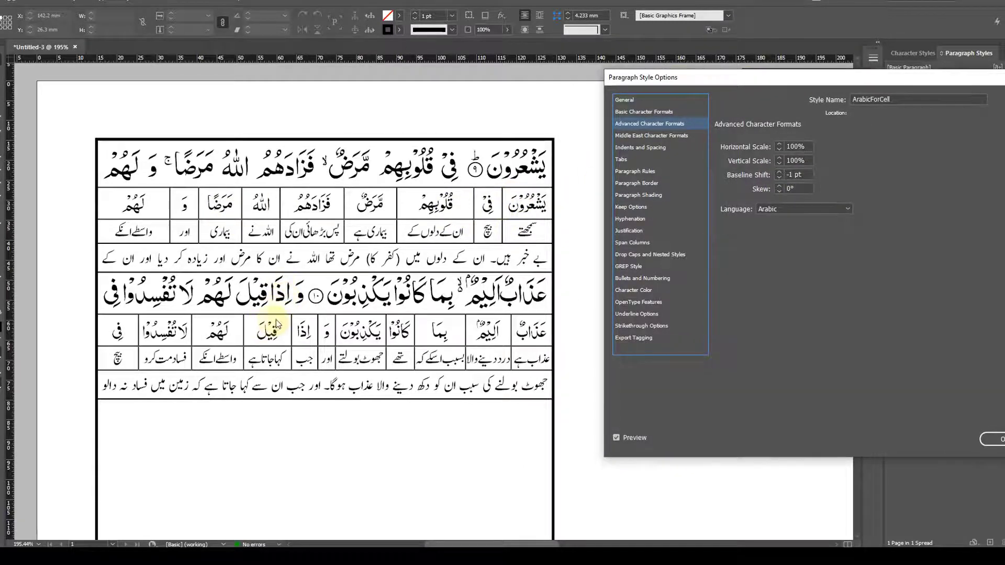
pyautogui.click(991, 439)
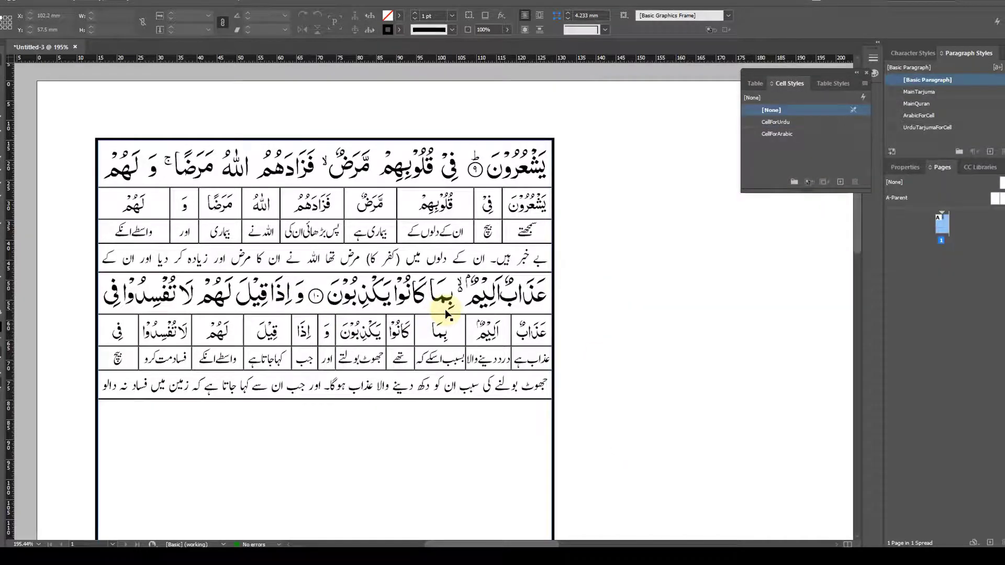